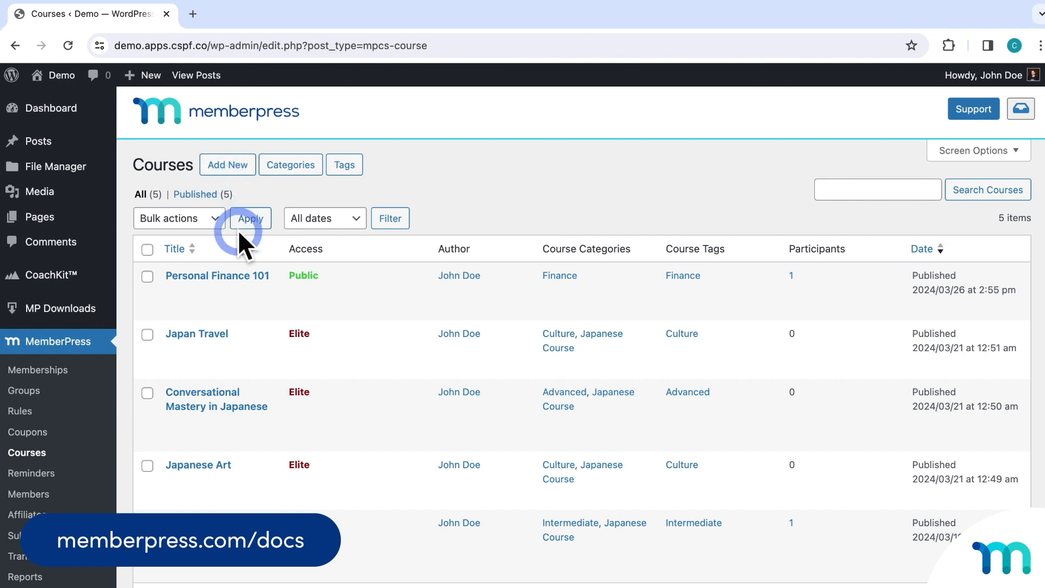
Open the Personal Finance 101 course's curriculum and expand the Building a Financial Plan, Investing 101 and Tax Planning sections.
{"action": "left_click", "coordinate": [242, 276]}
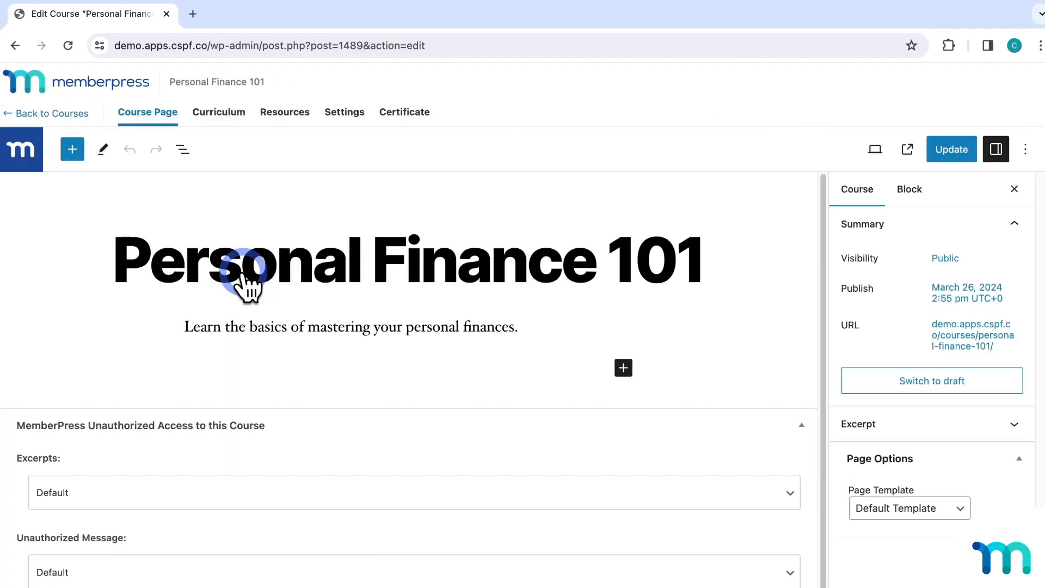
{"action": "left_click", "coordinate": [221, 116]}
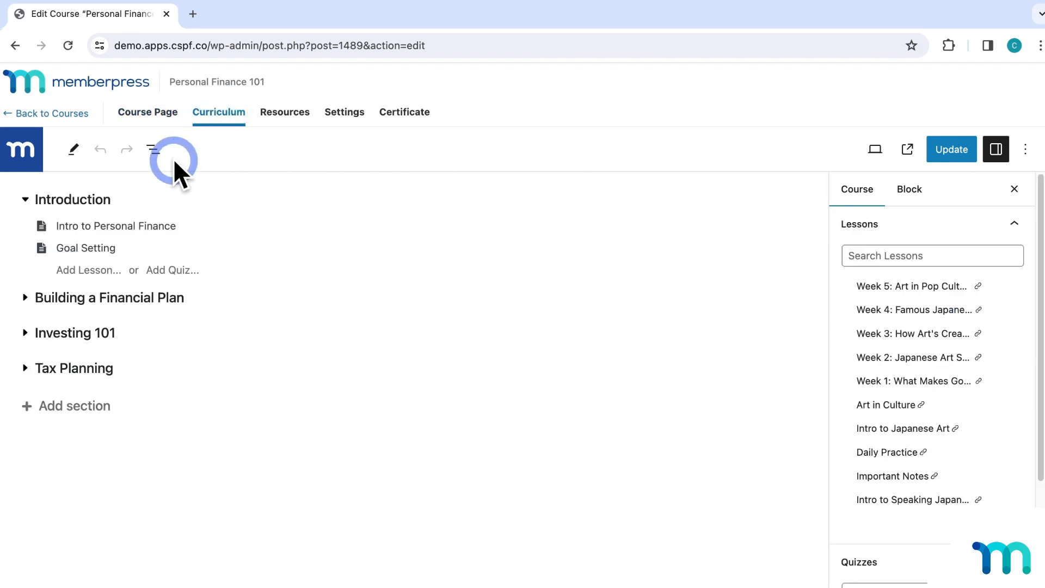
{"action": "left_click", "coordinate": [25, 298]}
{"action": "left_click", "coordinate": [25, 417]}
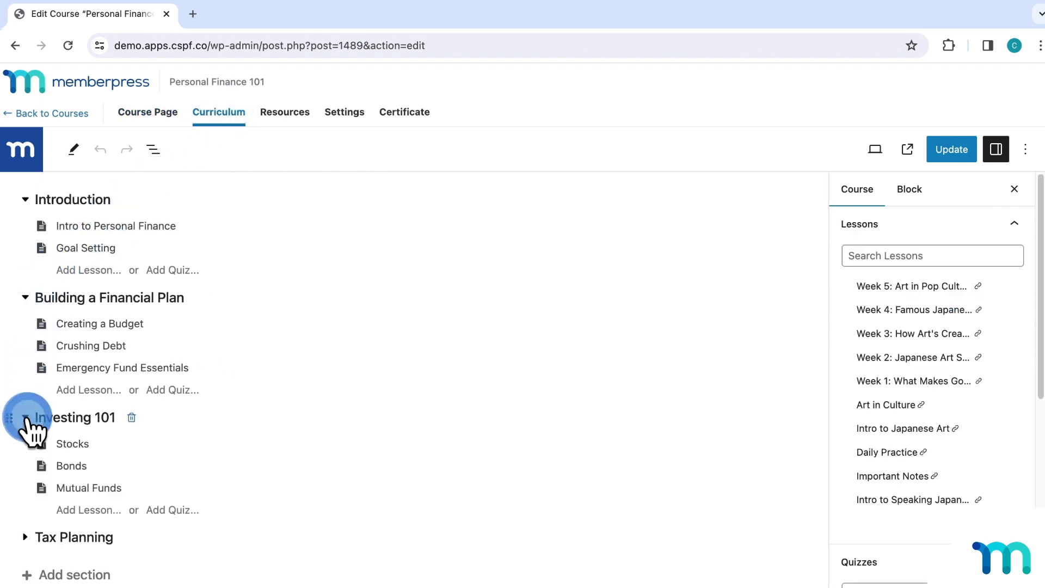
{"action": "left_click", "coordinate": [25, 537]}
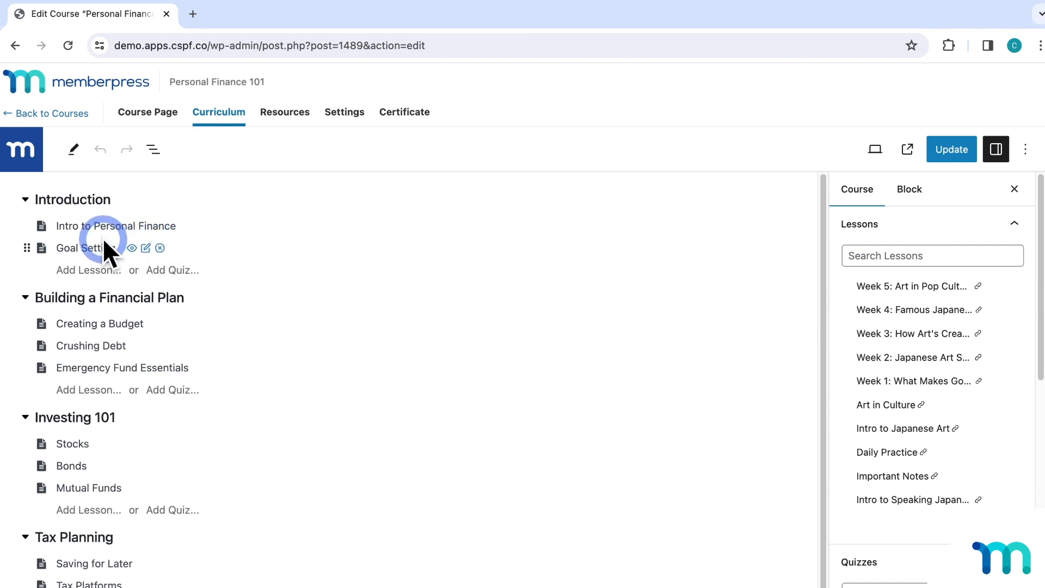
Add a quiz named "Quiz 1" to the Introduction section and open it for editing, saving the course changes.
{"action": "left_click", "coordinate": [181, 270]}
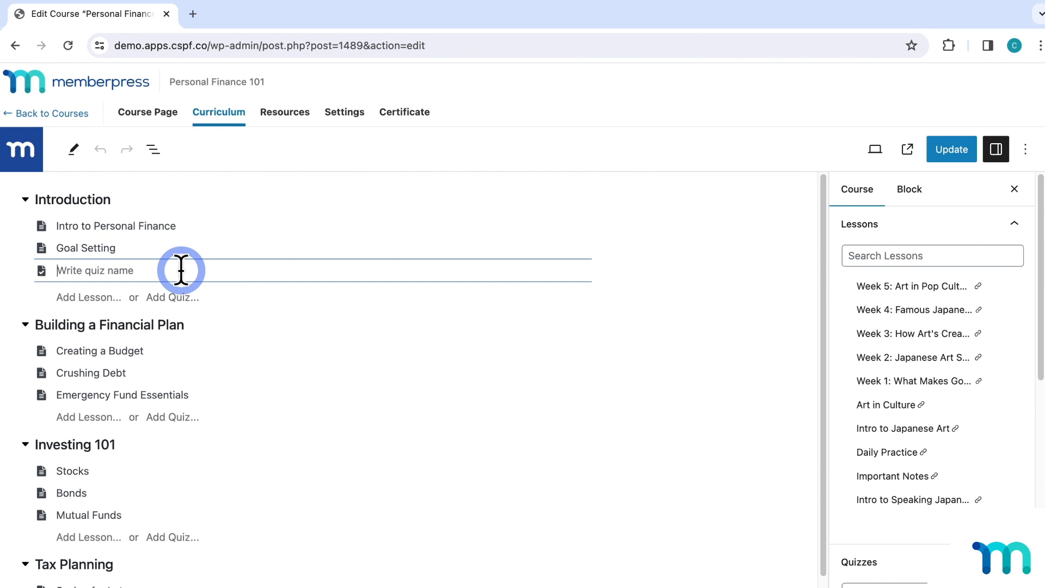
{"action": "type", "text": "Quiz 1"}
{"action": "key", "text": "Return"}
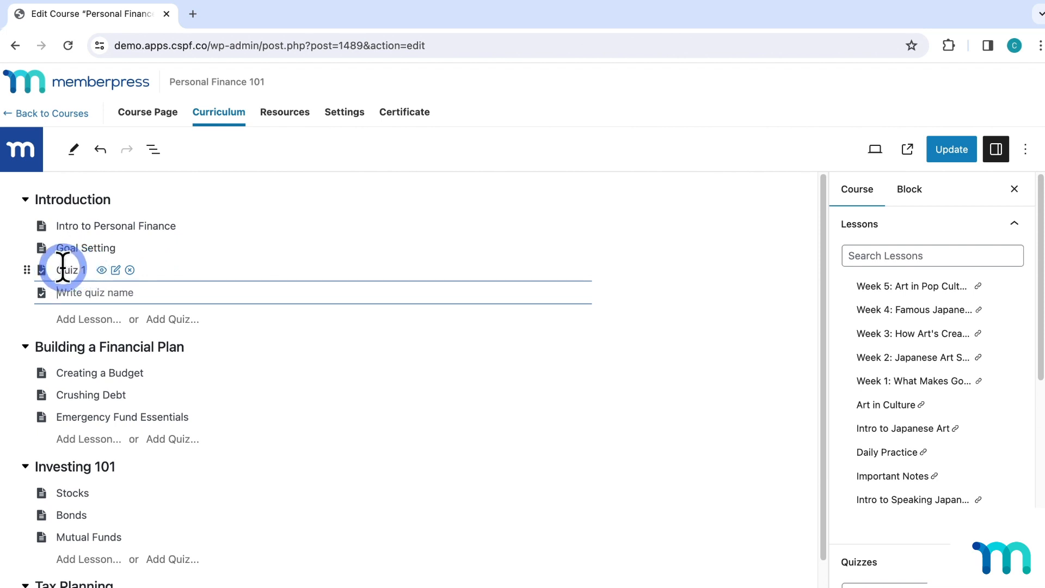
{"action": "left_click", "coordinate": [116, 270]}
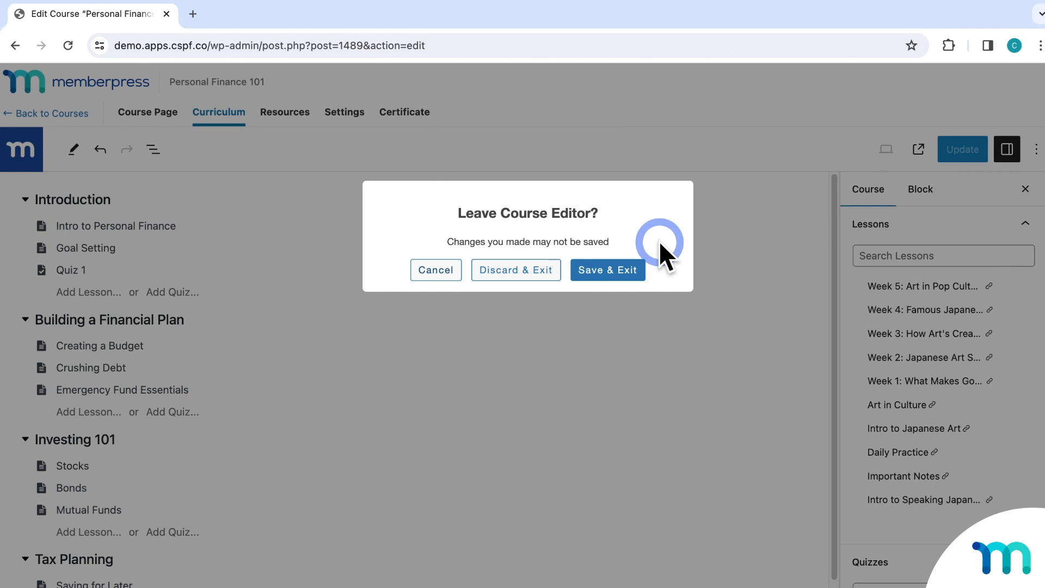
{"action": "left_click", "coordinate": [631, 271]}
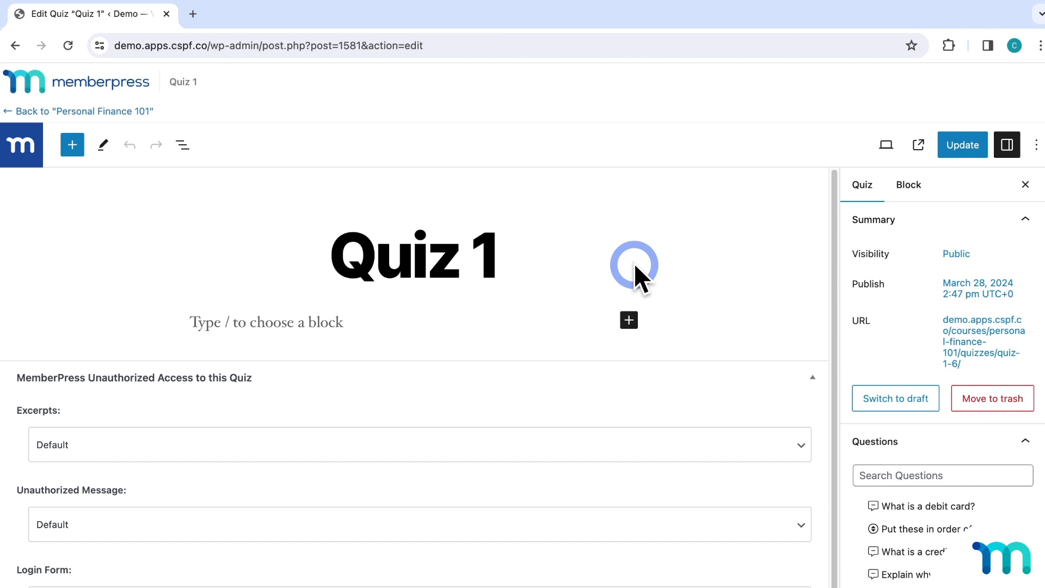
Look through the block types available for the quiz, from course questions to text, media, widgets and embeds.
{"action": "left_click", "coordinate": [73, 145]}
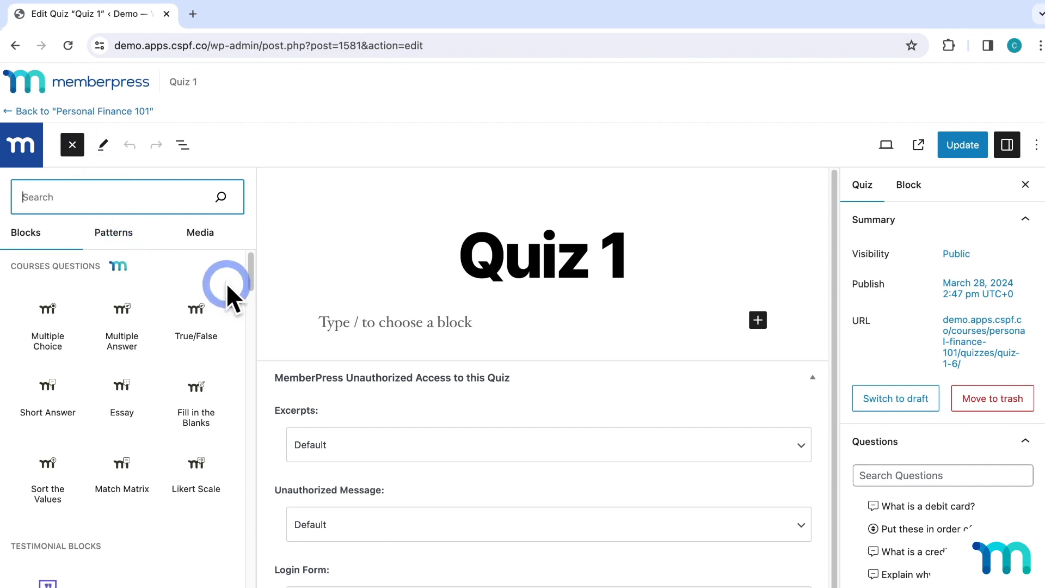
{"action": "scroll", "coordinate": [223, 294], "scroll_direction": "down", "scroll_amount": 5}
{"action": "scroll", "coordinate": [210, 381], "scroll_direction": "down", "scroll_amount": 6}
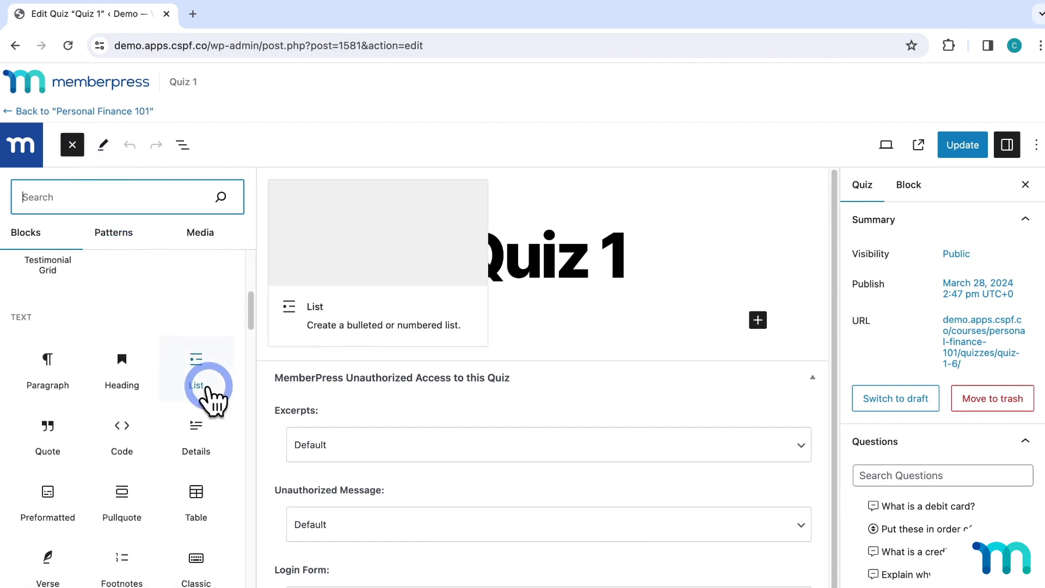
{"action": "scroll", "coordinate": [210, 390], "scroll_direction": "down", "scroll_amount": 8}
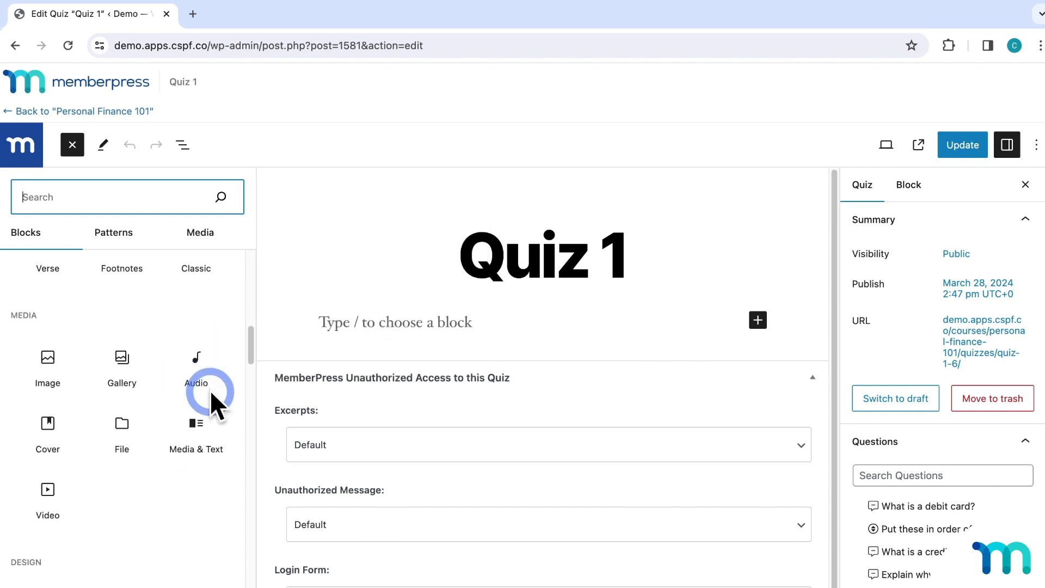
{"action": "scroll", "coordinate": [210, 392], "scroll_direction": "down", "scroll_amount": 10}
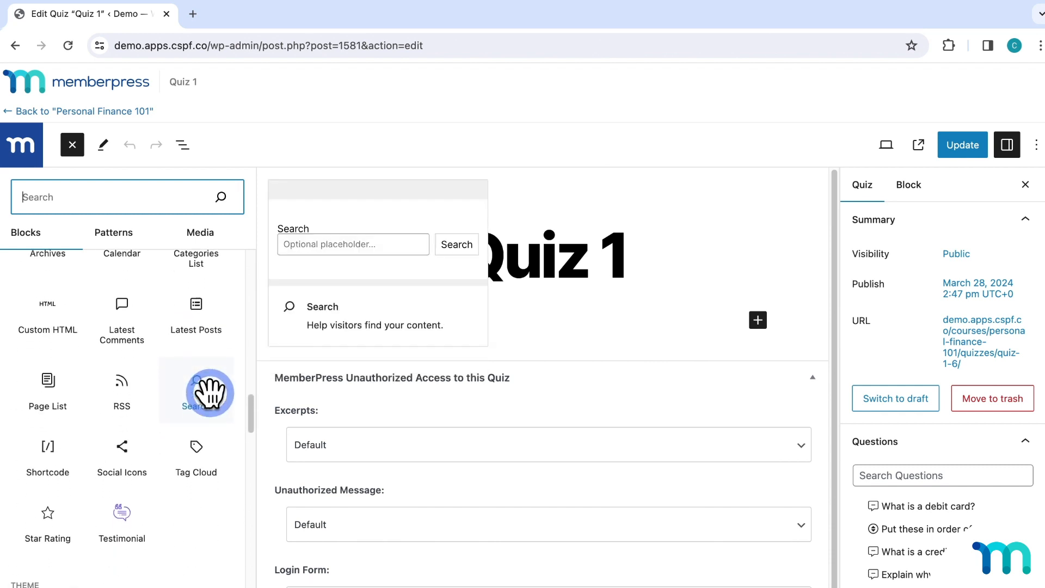
{"action": "scroll", "coordinate": [210, 403], "scroll_direction": "down", "scroll_amount": 10}
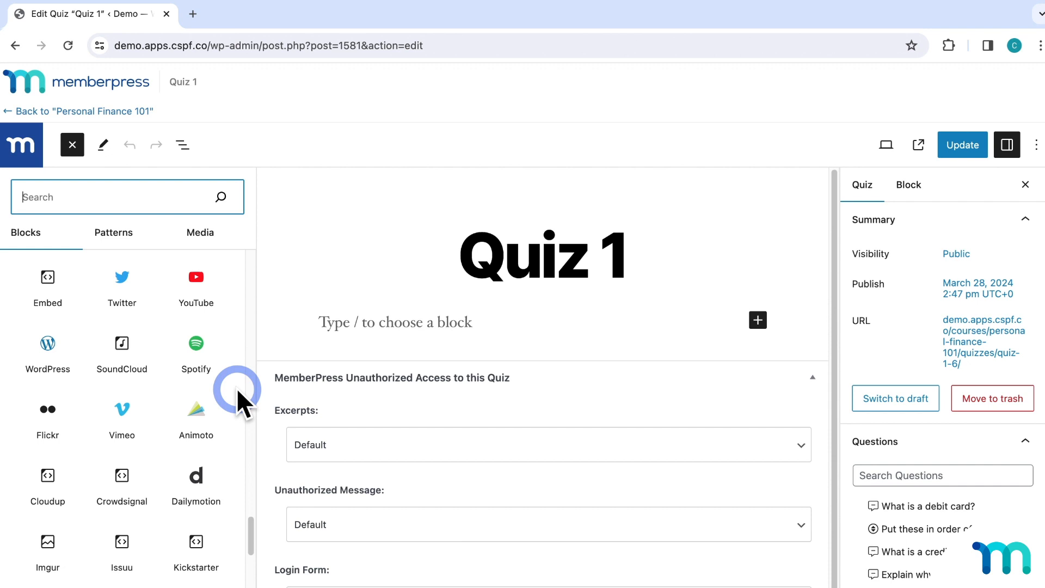
{"action": "left_click", "coordinate": [459, 323]}
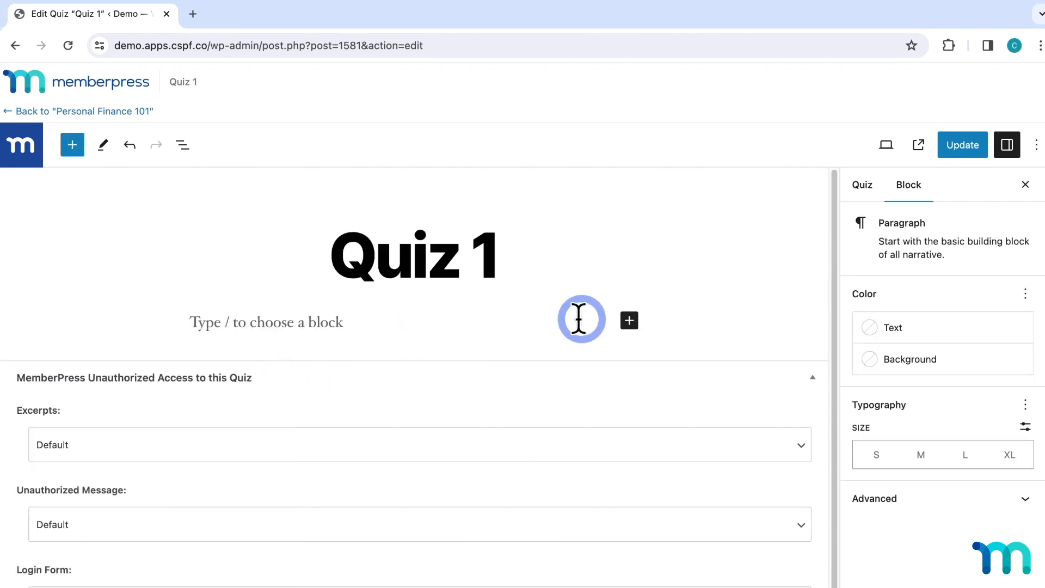
Add an H3 heading reading "Welcome to the first quiz!" below the quiz title.
{"action": "left_click", "coordinate": [630, 320]}
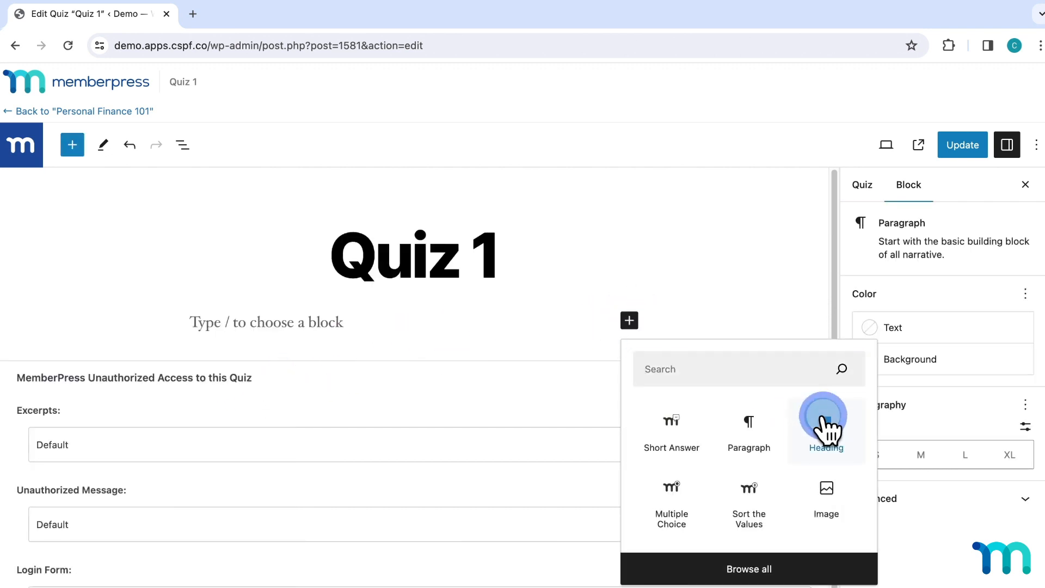
{"action": "left_click", "coordinate": [823, 423]}
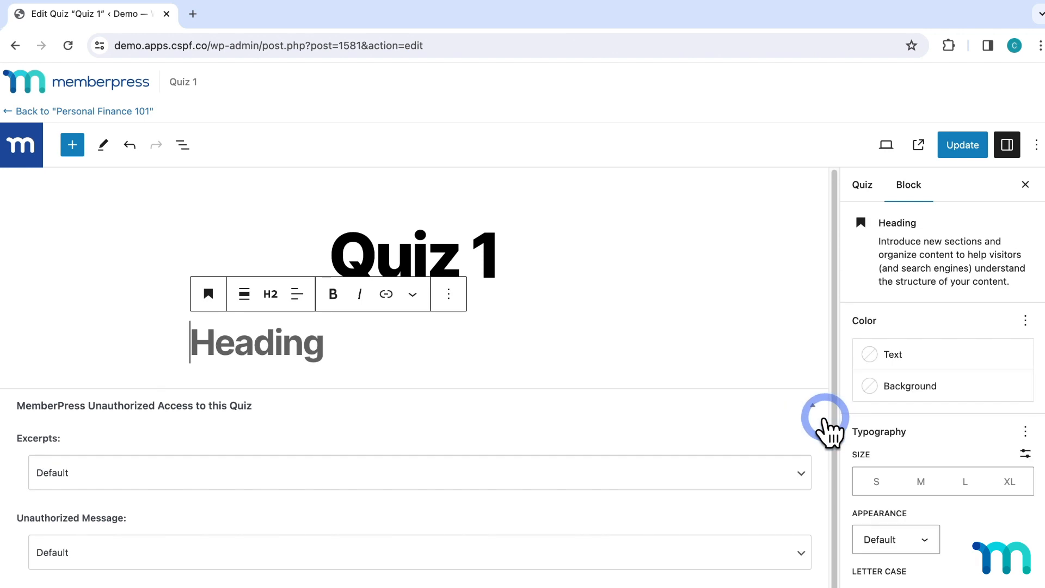
{"action": "left_click", "coordinate": [271, 293]}
{"action": "left_click", "coordinate": [285, 388]}
{"action": "left_click", "coordinate": [285, 348]}
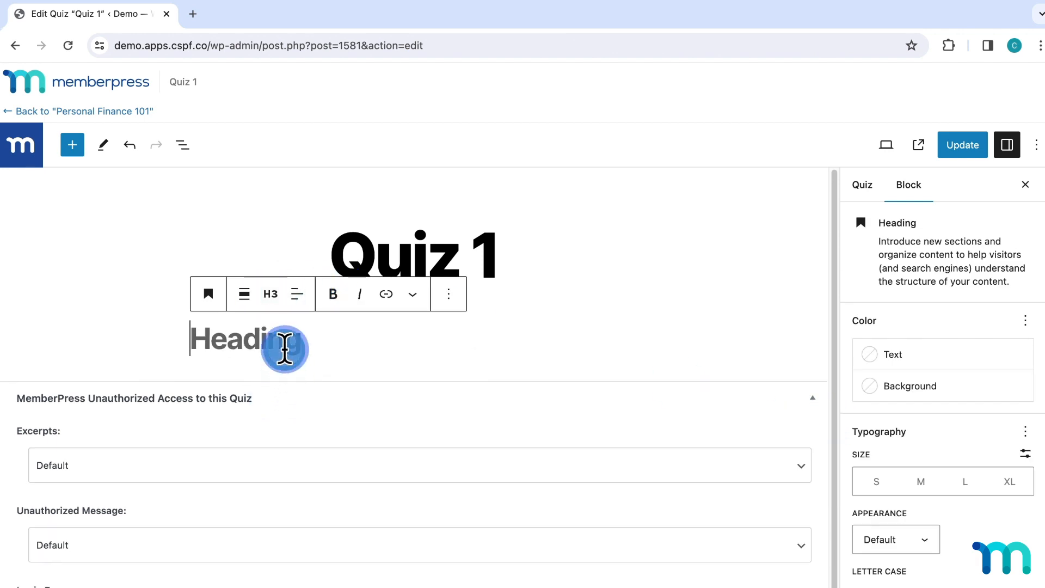
{"action": "type", "text": "Welcome to the fi"}
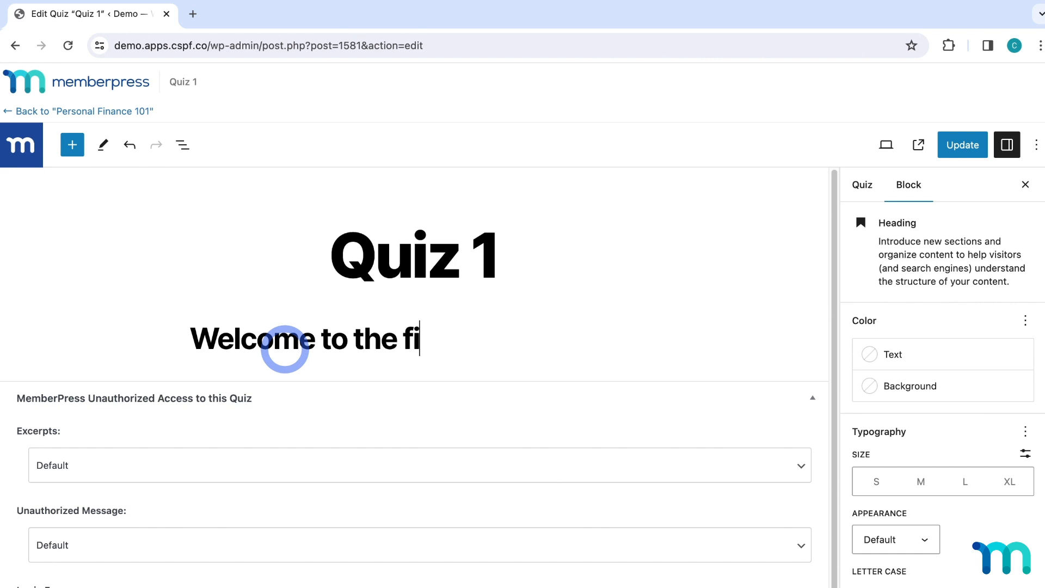
{"action": "type", "text": "rst quiz!"}
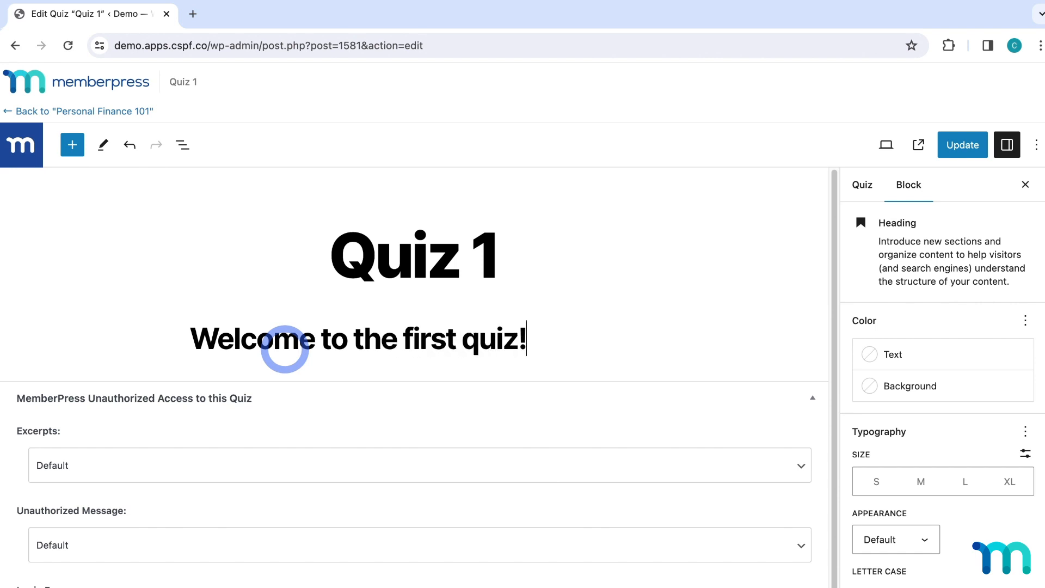
{"action": "left_click", "coordinate": [723, 345]}
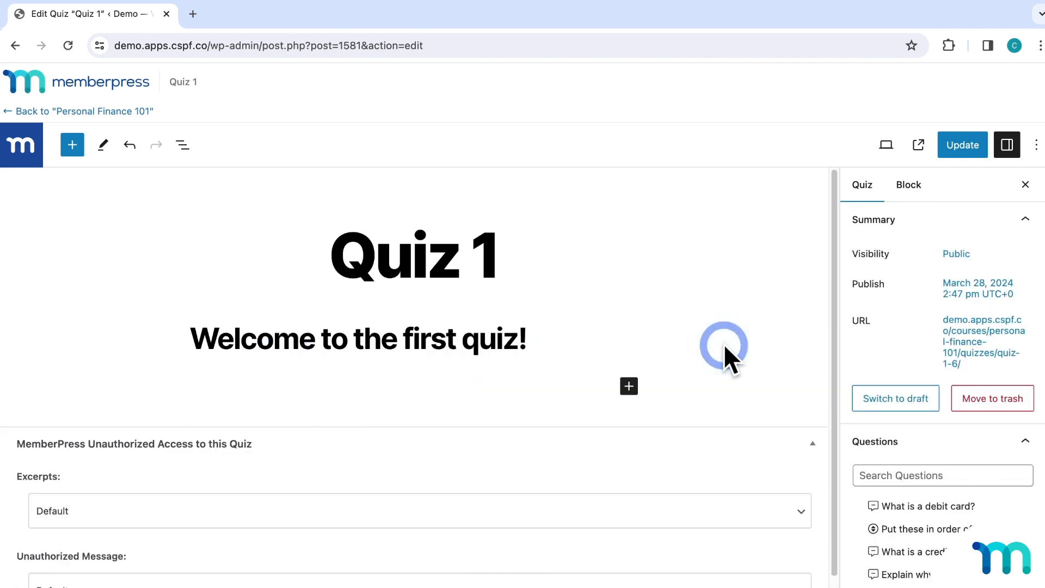
Insert the photo of fanned dollar bills from the media library as an image block below the heading.
{"action": "left_click", "coordinate": [629, 385]}
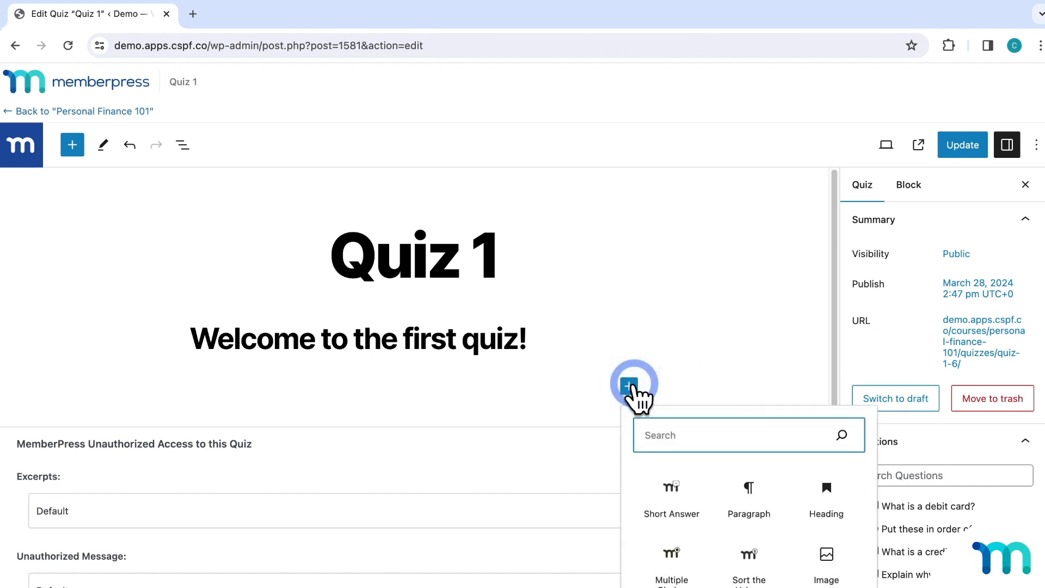
{"action": "left_click", "coordinate": [828, 565]}
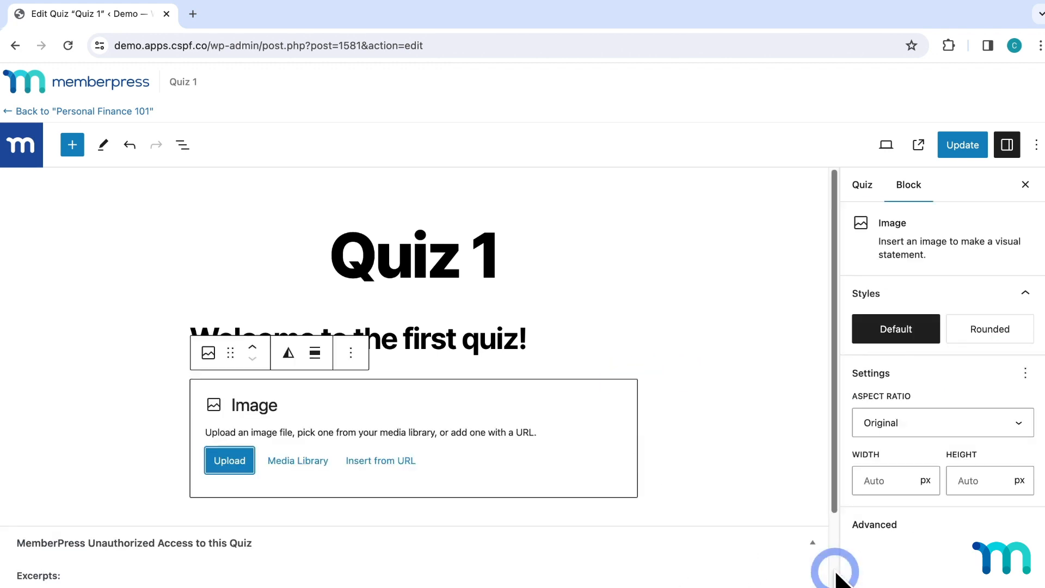
{"action": "left_click", "coordinate": [304, 463]}
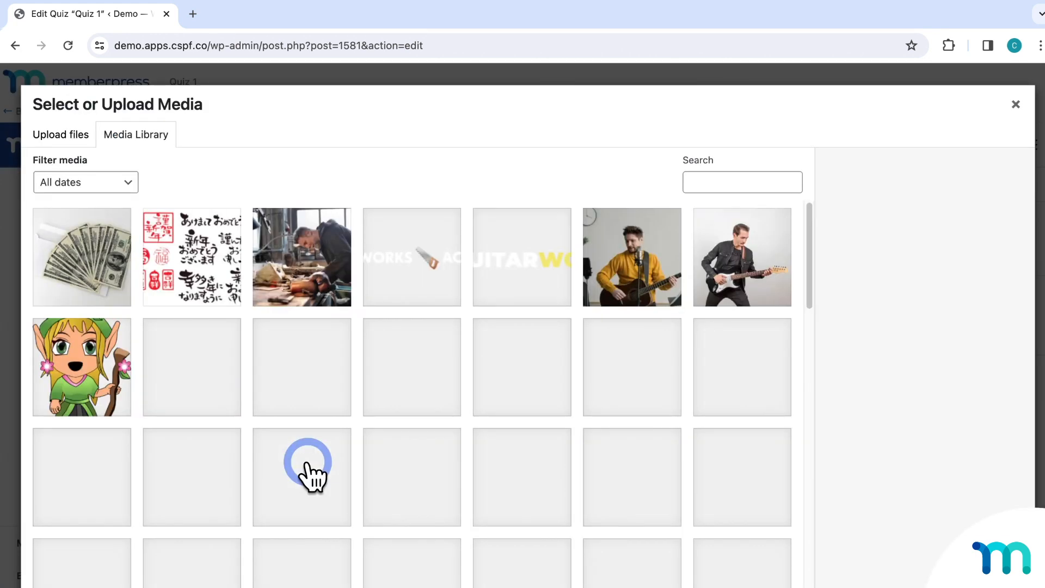
{"action": "left_click", "coordinate": [62, 272]}
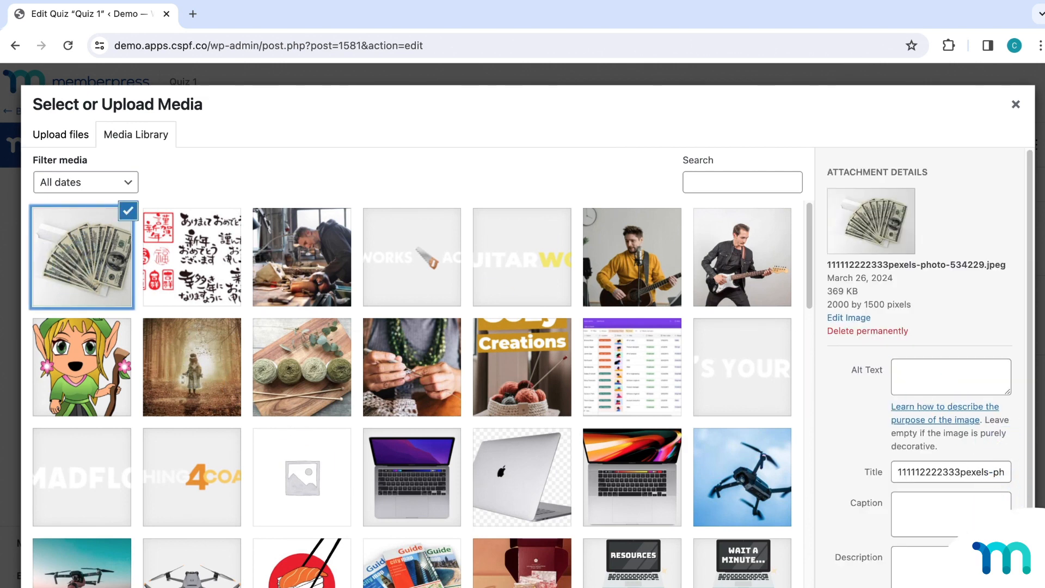
{"action": "left_click", "coordinate": [1002, 585]}
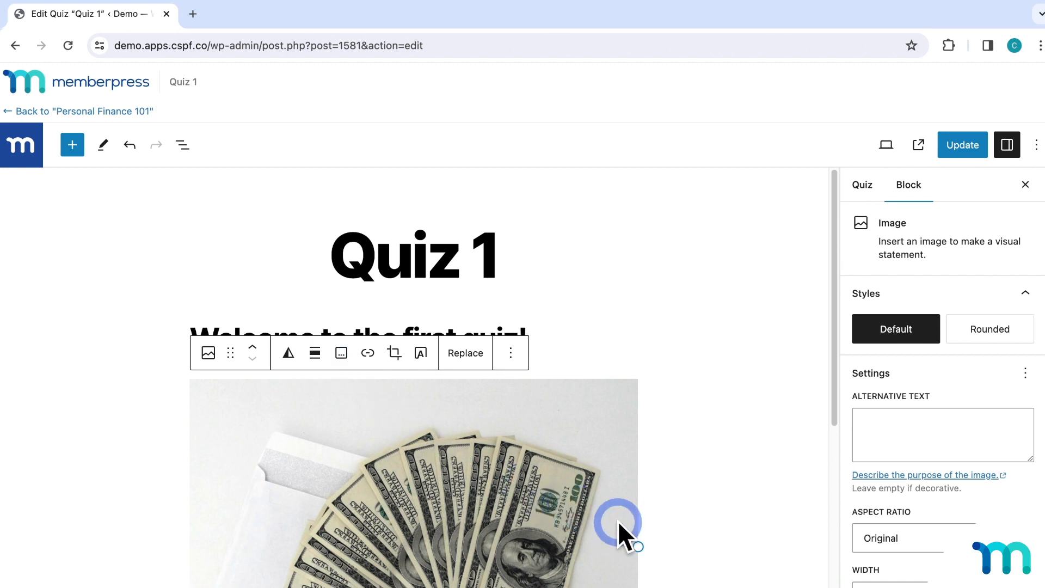
Shrink the dollar bill image proportionally to about half its width.
{"action": "left_click_drag", "start_coordinate": [637, 541], "coordinate": [413, 462]}
{"action": "left_click", "coordinate": [712, 416]}
{"action": "scroll", "coordinate": [714, 415], "scroll_direction": "down", "scroll_amount": 1}
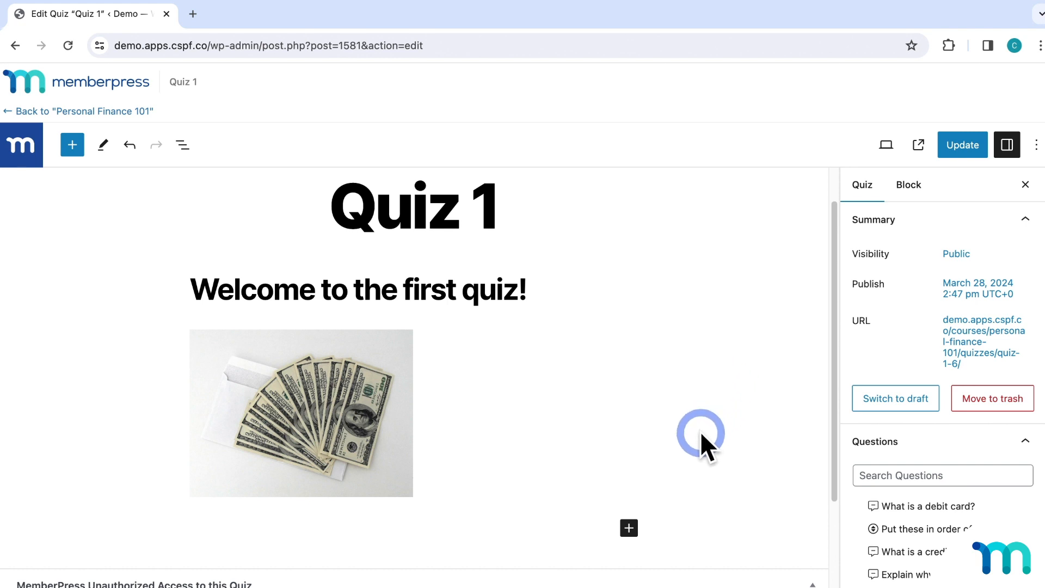
Add a Multiple Choice question block and a Multiple Answer question block below the image.
{"action": "left_click", "coordinate": [631, 530]}
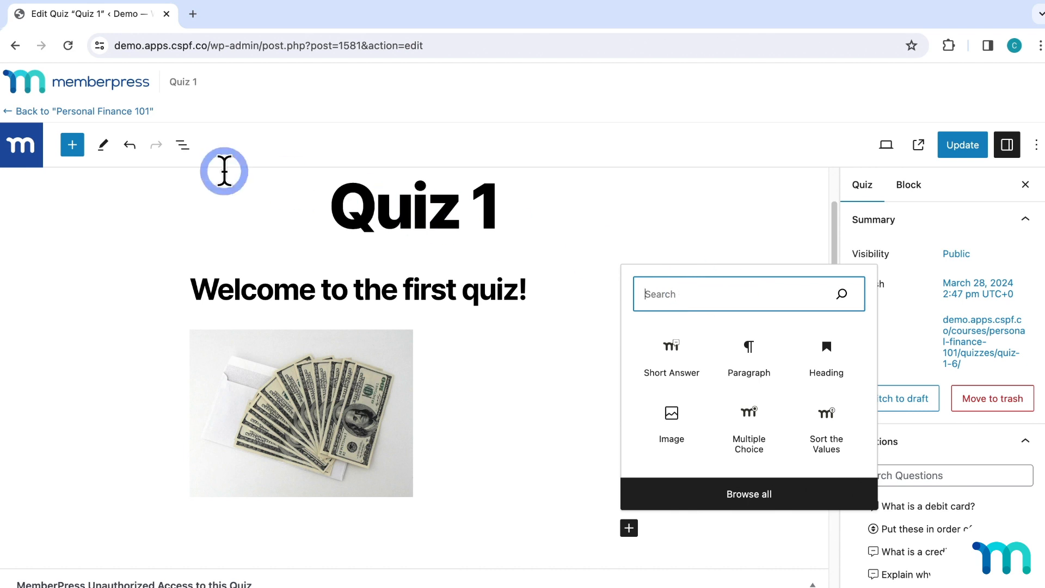
{"action": "left_click", "coordinate": [76, 147]}
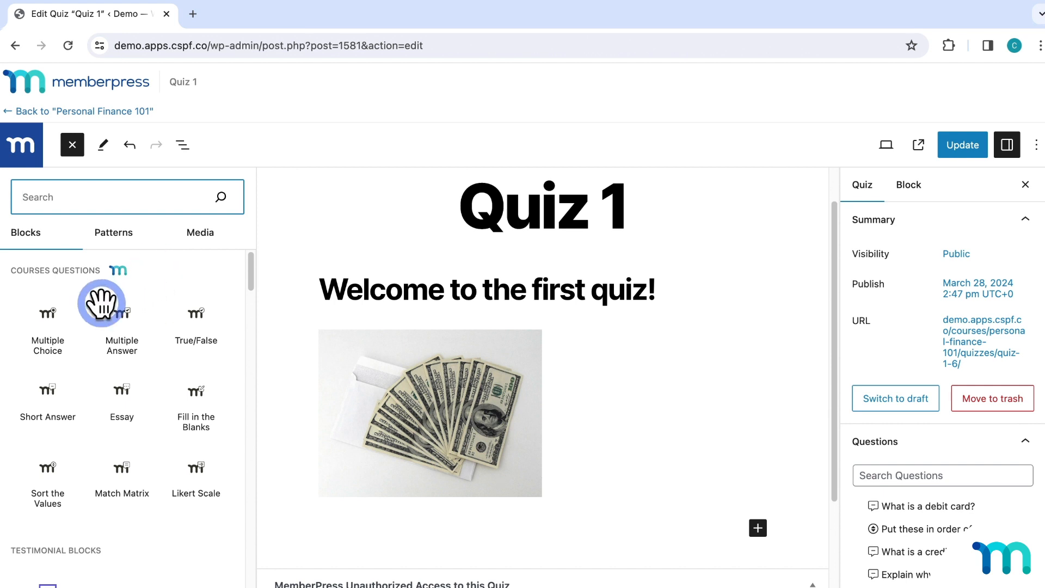
{"action": "mouse_move", "coordinate": [49, 345]}
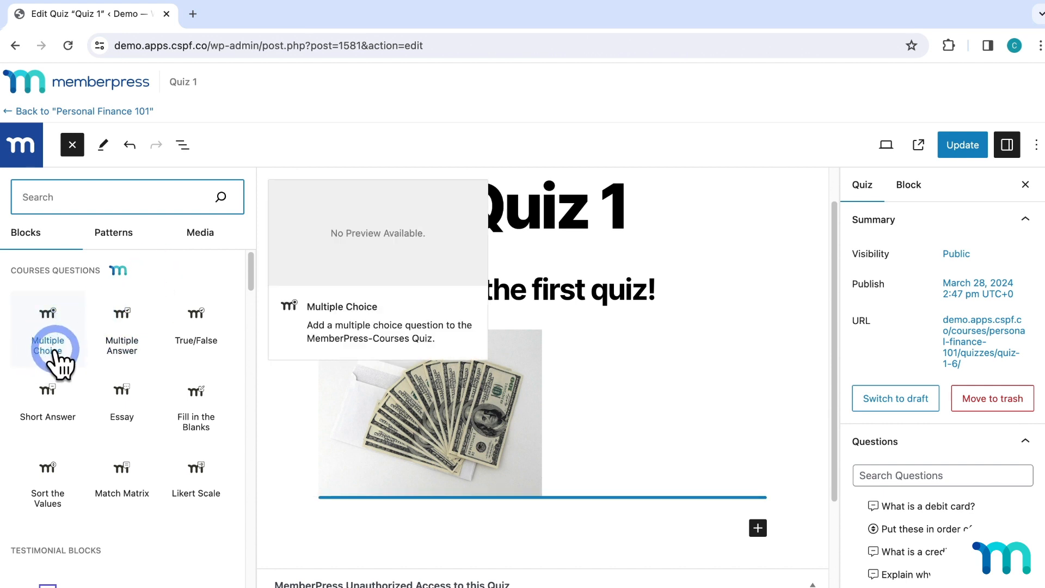
{"action": "left_click", "coordinate": [56, 319]}
{"action": "scroll", "coordinate": [631, 330], "scroll_direction": "down", "scroll_amount": 5}
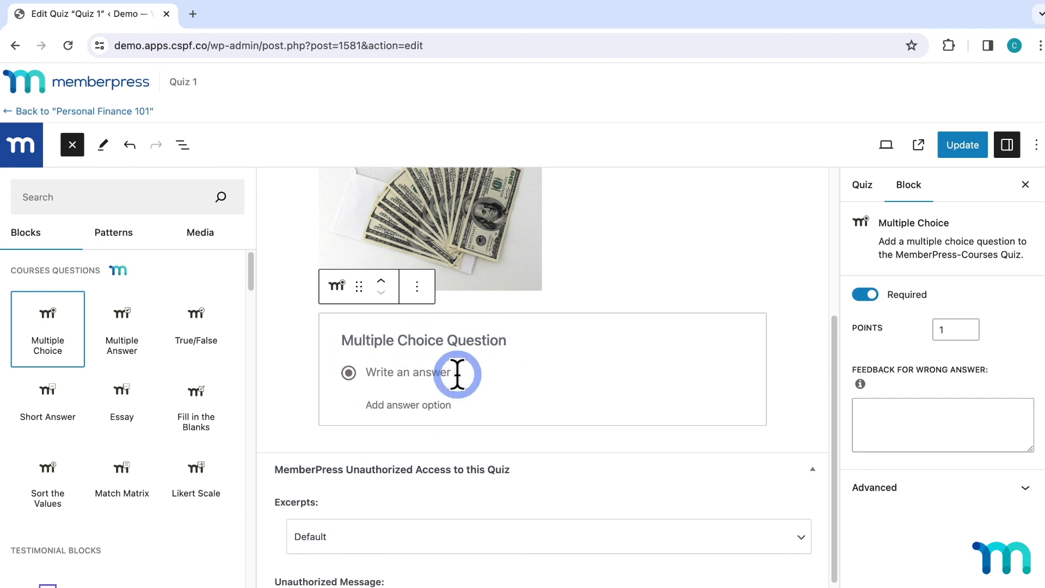
{"action": "left_click", "coordinate": [132, 322]}
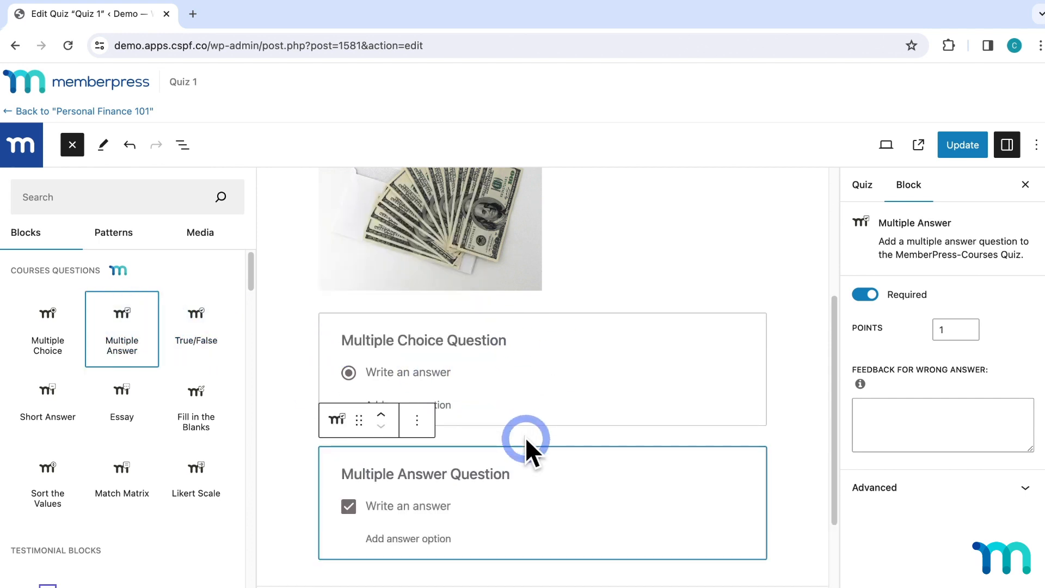
Move the Multiple Answer question above the Multiple Choice question and back below it.
{"action": "scroll", "coordinate": [514, 433], "scroll_direction": "down", "scroll_amount": 1}
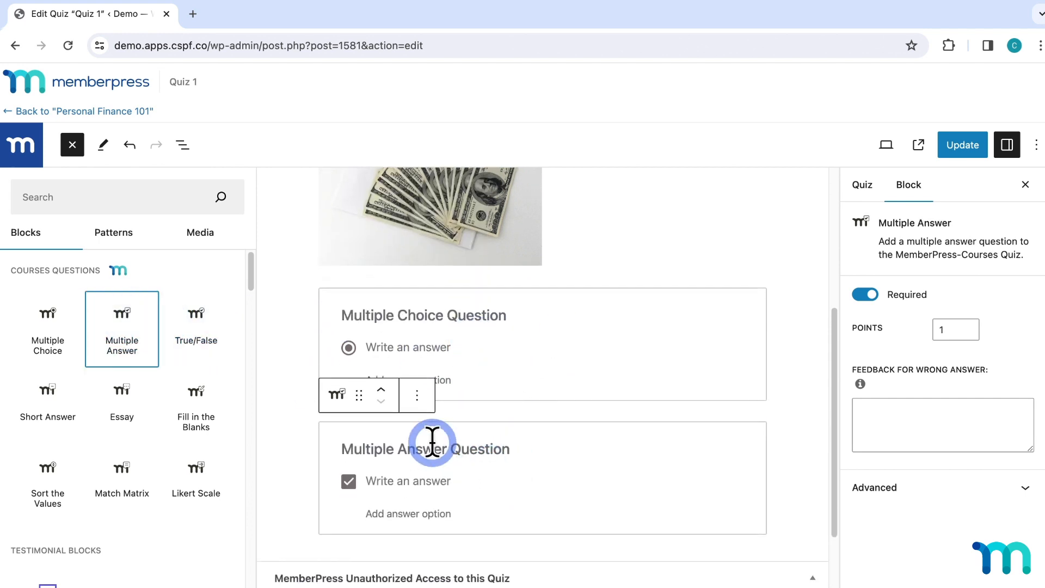
{"action": "left_click_drag", "start_coordinate": [361, 396], "coordinate": [231, 308]}
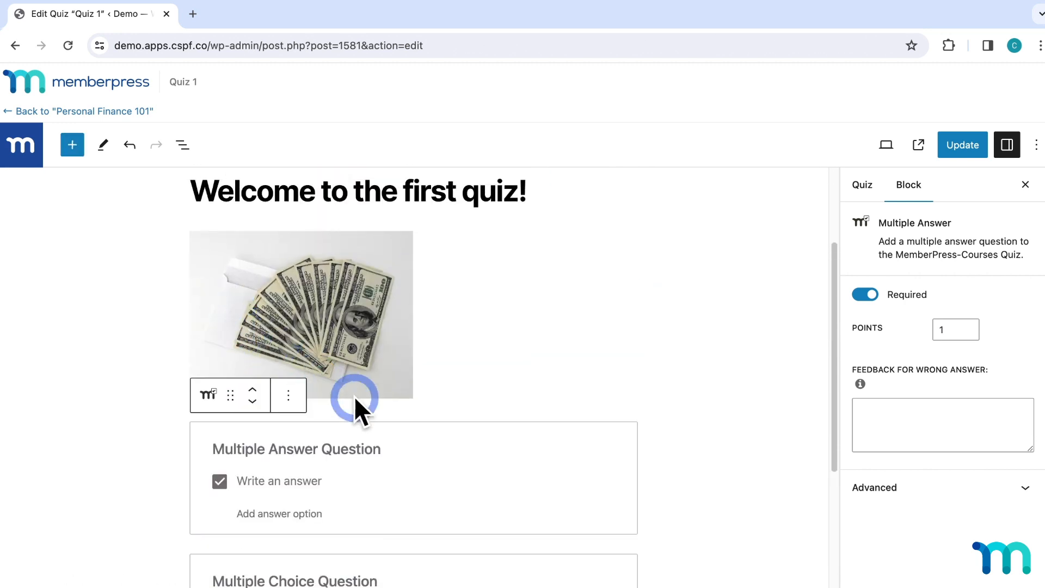
{"action": "scroll", "coordinate": [365, 406], "scroll_direction": "down", "scroll_amount": 3}
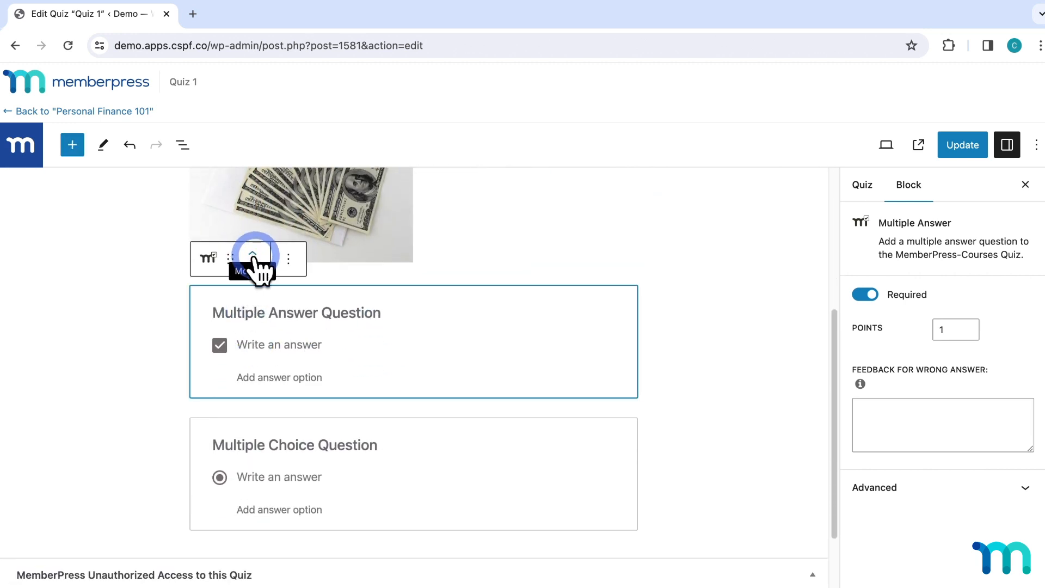
{"action": "left_click", "coordinate": [253, 265]}
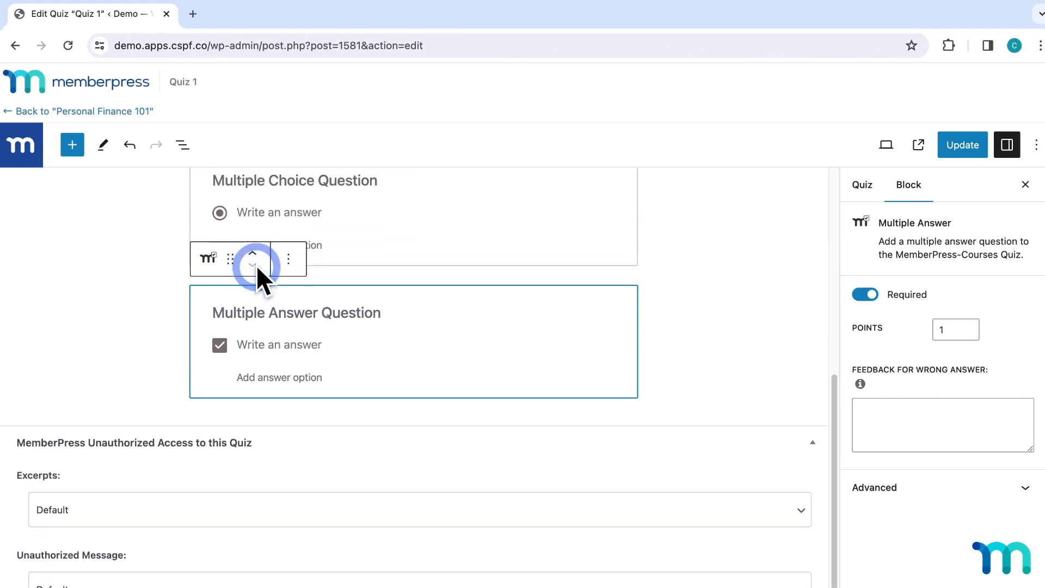
Delete the Multiple Answer question block from the quiz.
{"action": "left_click", "coordinate": [288, 259]}
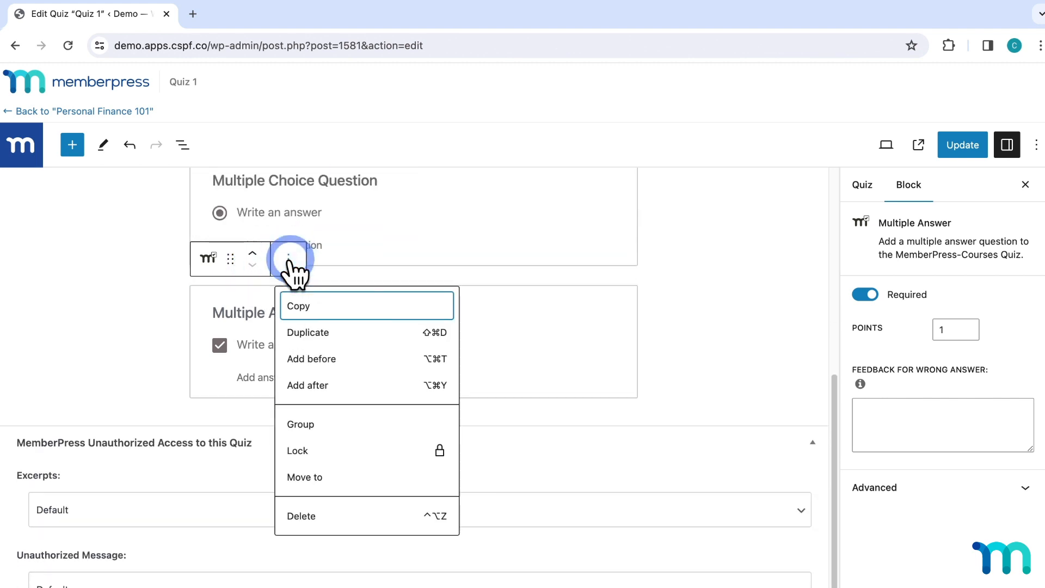
{"action": "left_click", "coordinate": [338, 516]}
{"action": "left_click", "coordinate": [709, 260]}
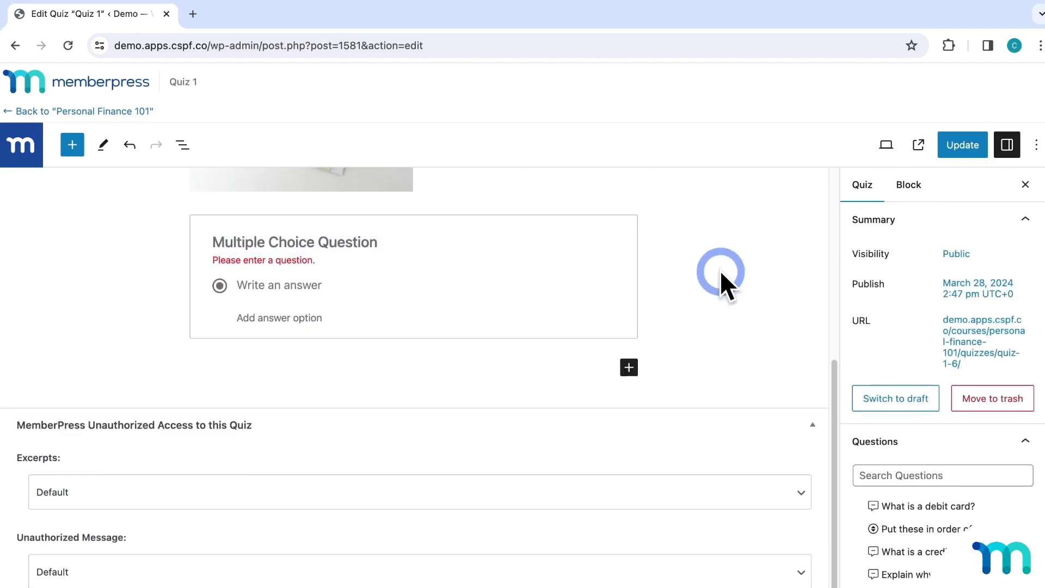
Enter "What is the best strategy for debt?" as the question of the Multiple Choice block.
{"action": "scroll", "coordinate": [726, 276], "scroll_direction": "up", "scroll_amount": 3}
{"action": "left_click", "coordinate": [368, 383]}
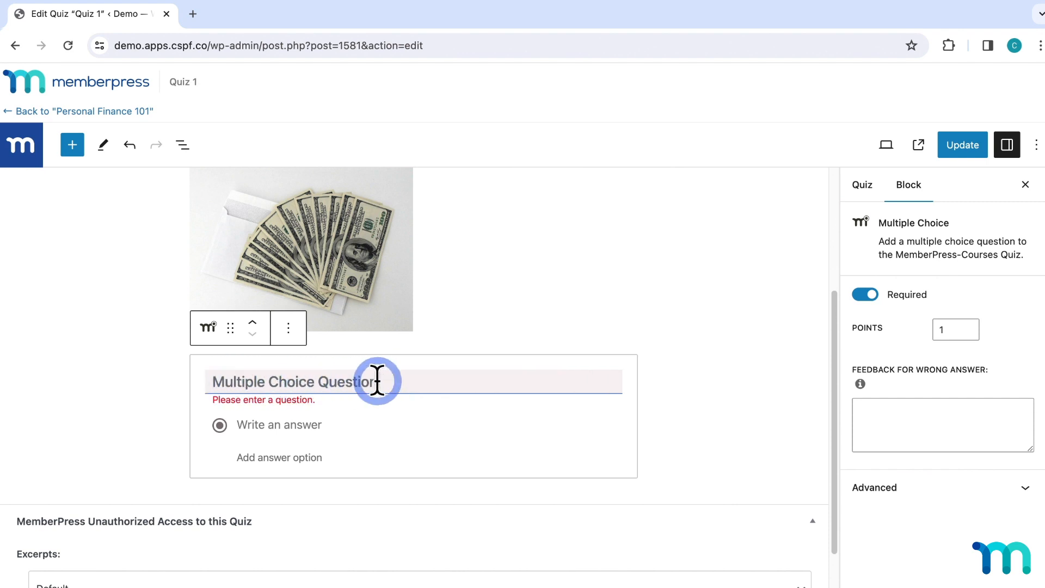
{"action": "type", "text": "What is the best strategy for debt?"}
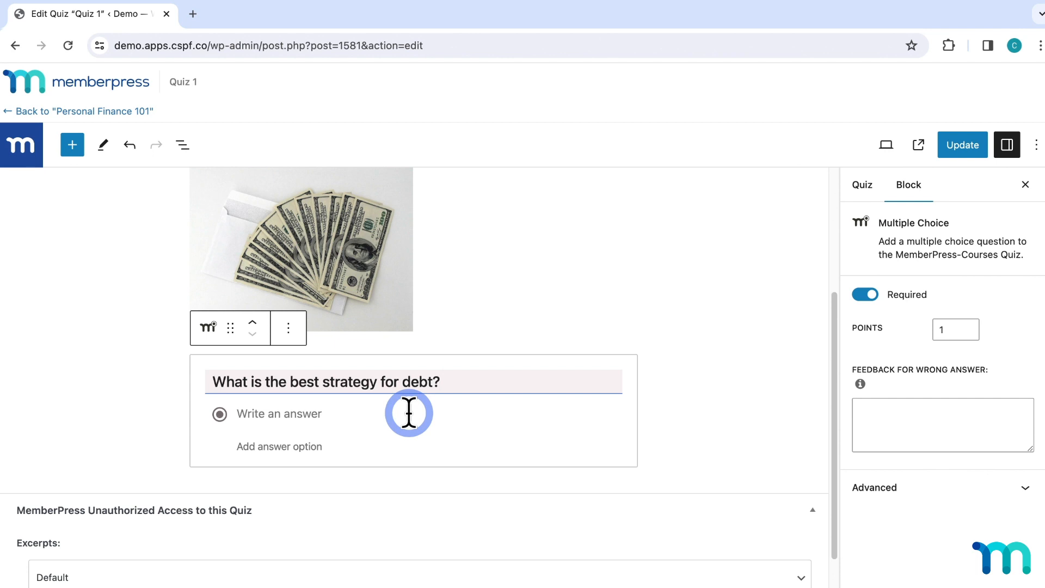
Give the debt question four answer options: "Pay it off", "Beg", "Ignore it" and "Borrow more".
{"action": "left_click", "coordinate": [293, 415]}
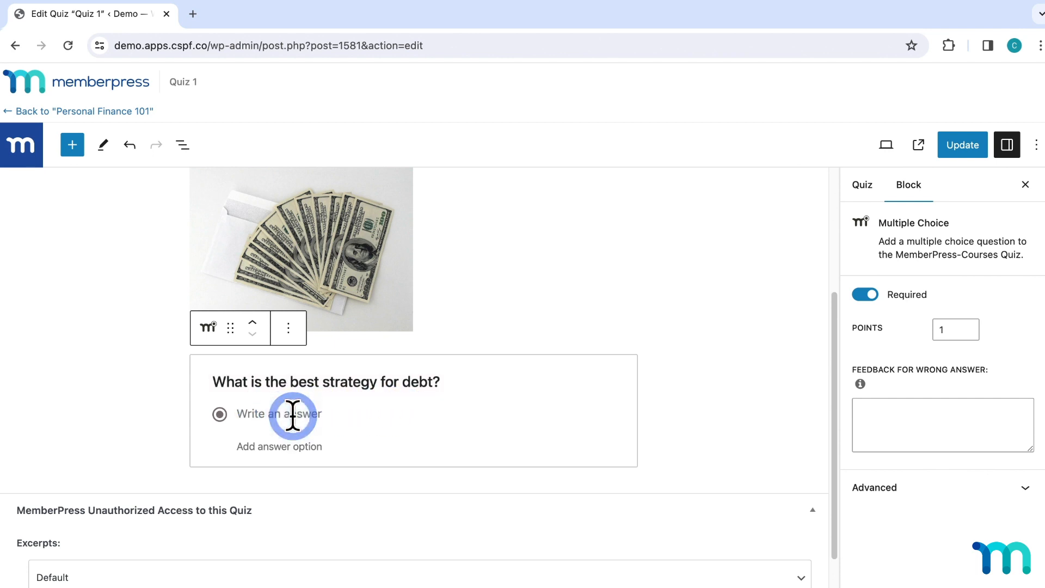
{"action": "type", "text": "Pay it off"}
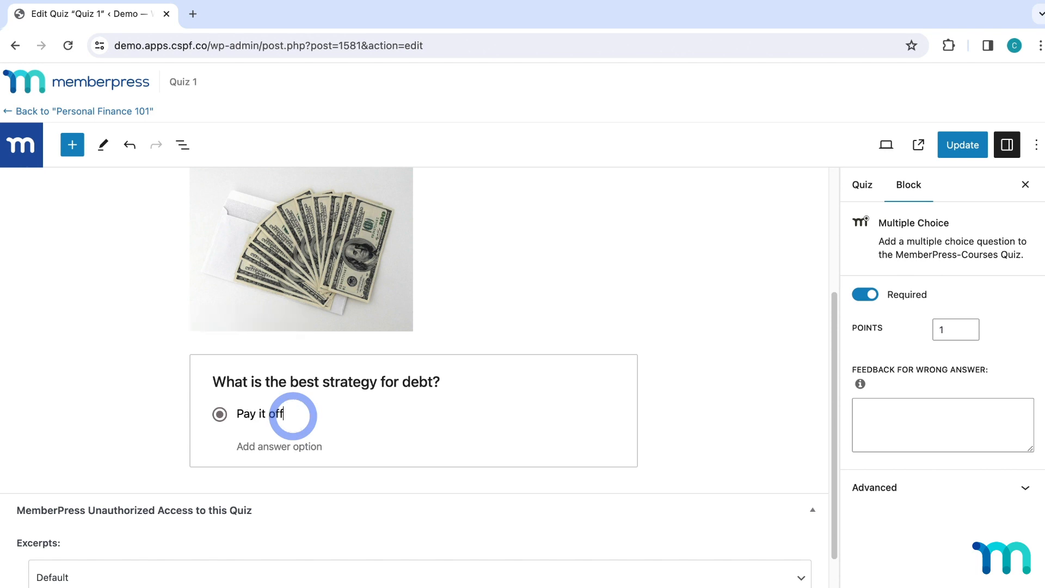
{"action": "left_click", "coordinate": [264, 447]}
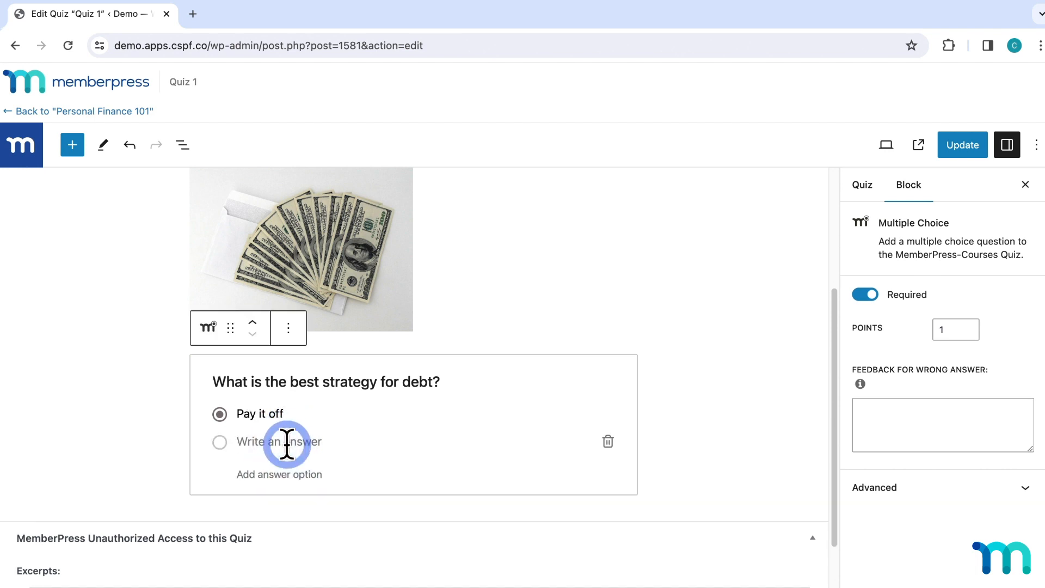
{"action": "type", "text": "Beg"}
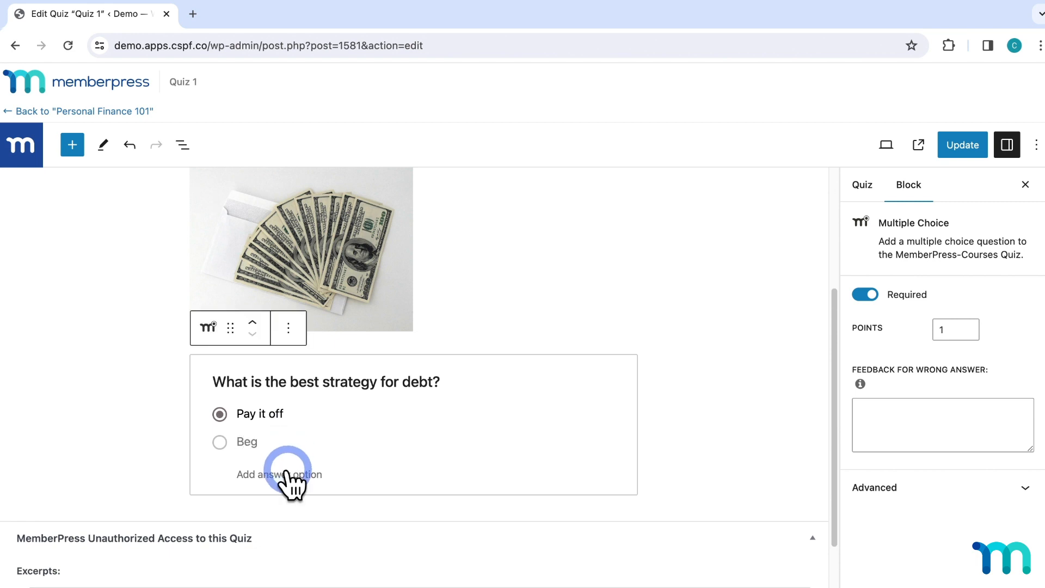
{"action": "left_click", "coordinate": [289, 473]}
{"action": "type", "text": "Ignore it"}
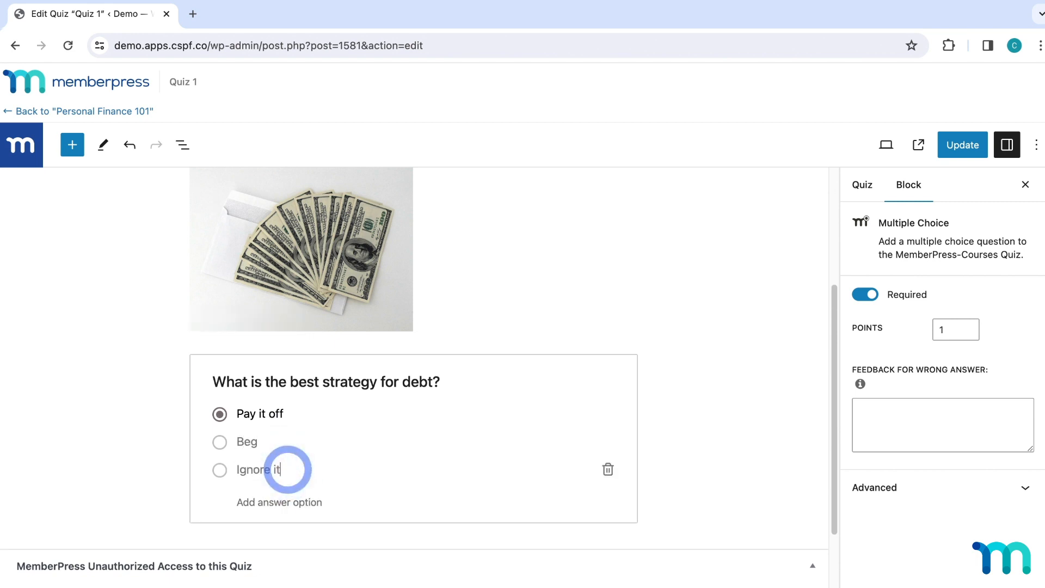
{"action": "left_click", "coordinate": [288, 502]}
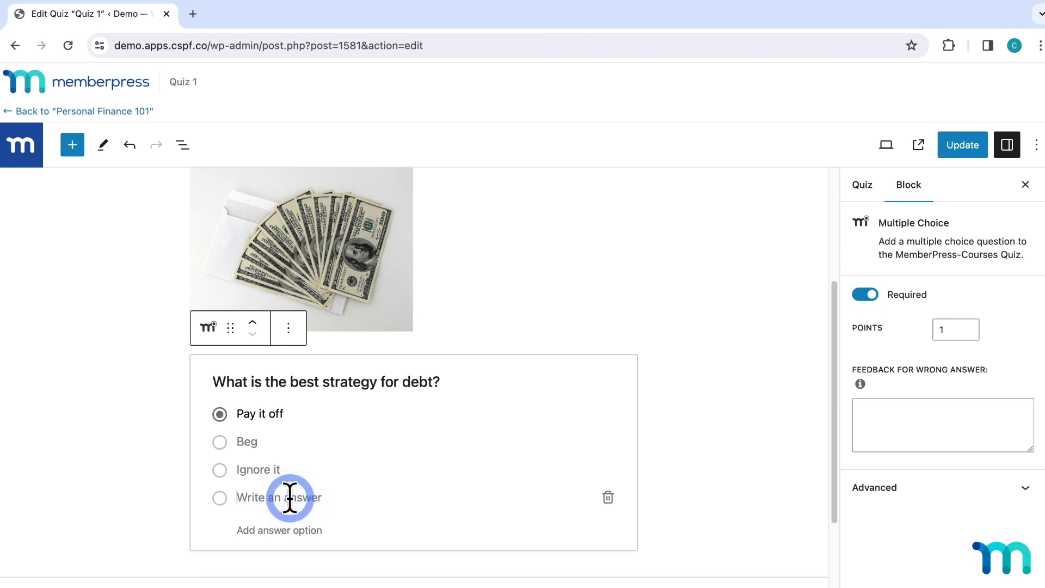
{"action": "type", "text": "Borrow more"}
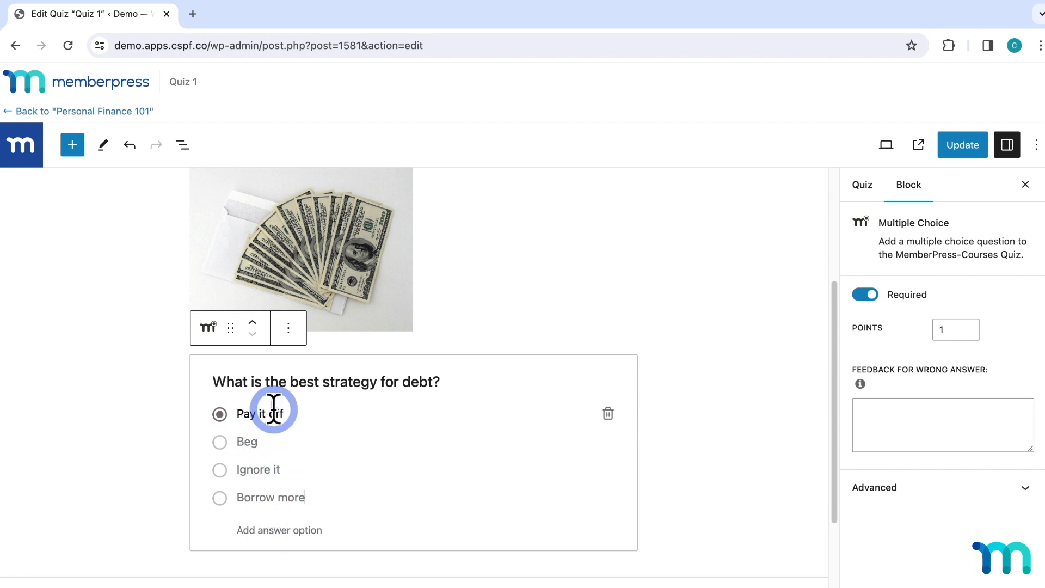
Switch the question's correct answer to "Beg", then "Ignore it", and back to "Pay it off".
{"action": "scroll", "coordinate": [273, 409], "scroll_direction": "down", "scroll_amount": 1}
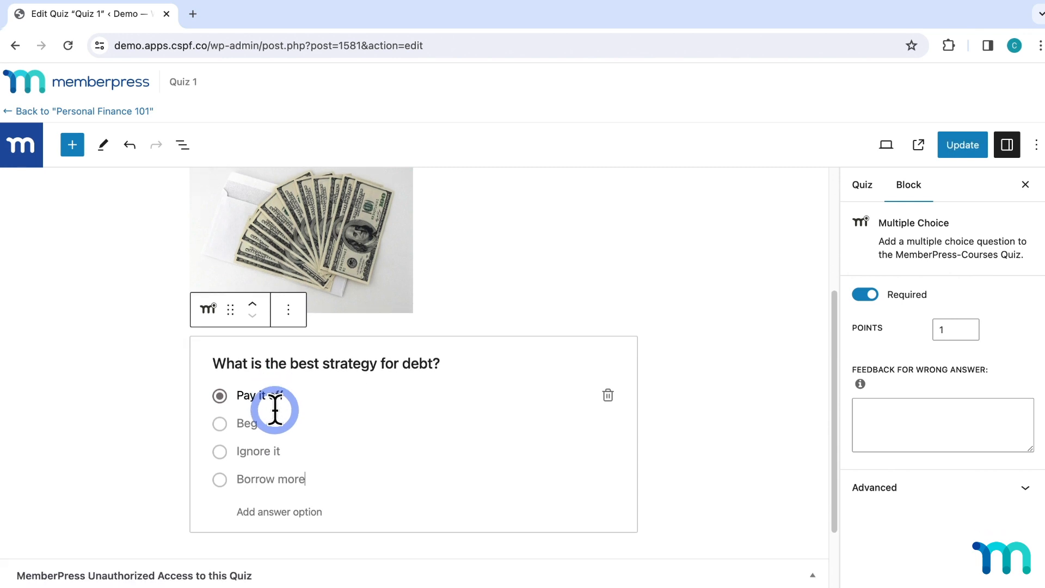
{"action": "left_click", "coordinate": [227, 425]}
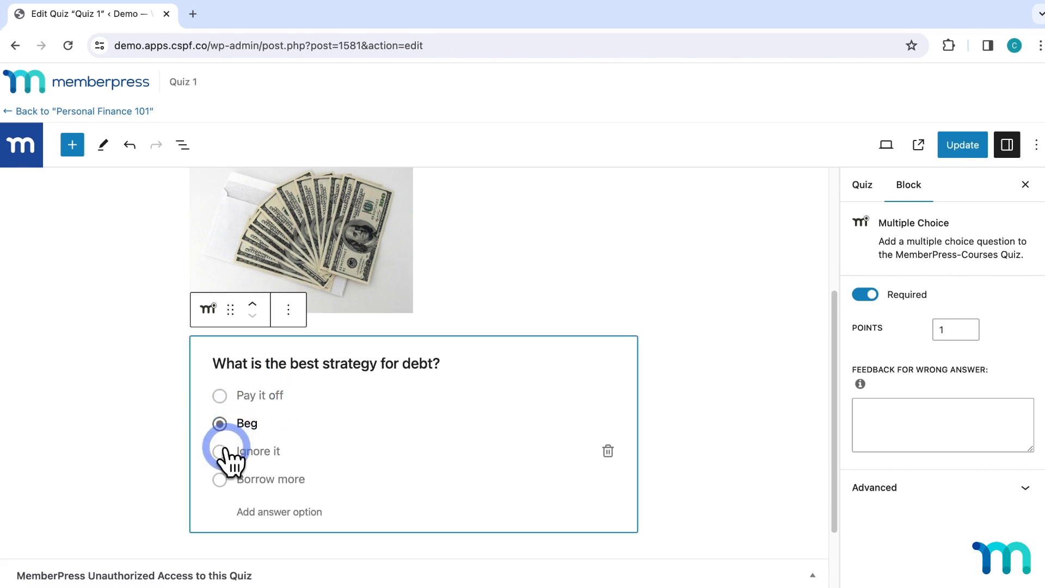
{"action": "left_click", "coordinate": [222, 451]}
{"action": "left_click", "coordinate": [220, 395]}
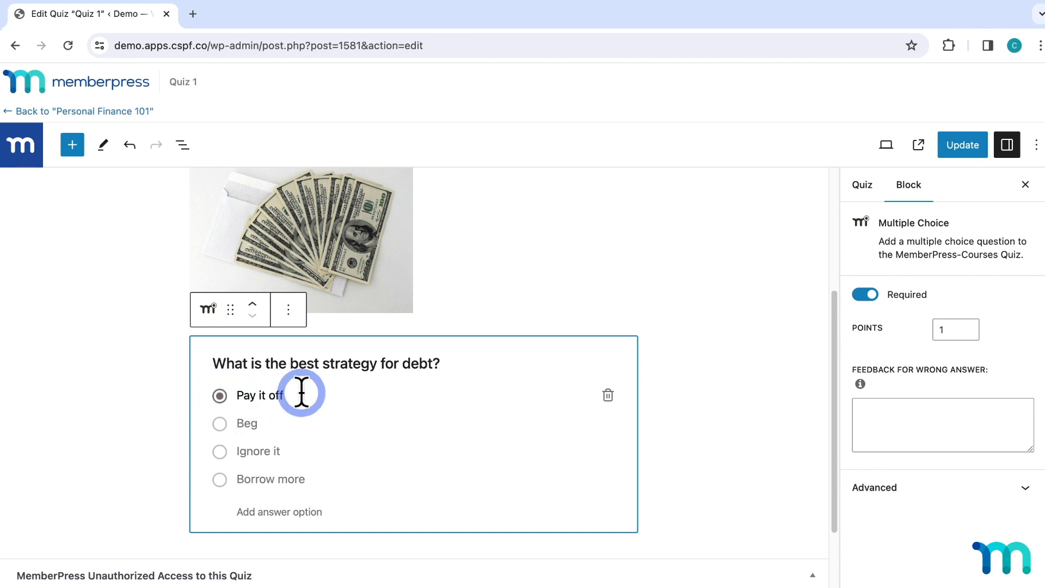
Turn the Required setting of the Multiple Choice question off and back on.
{"action": "scroll", "coordinate": [278, 396], "scroll_direction": "down", "scroll_amount": 1}
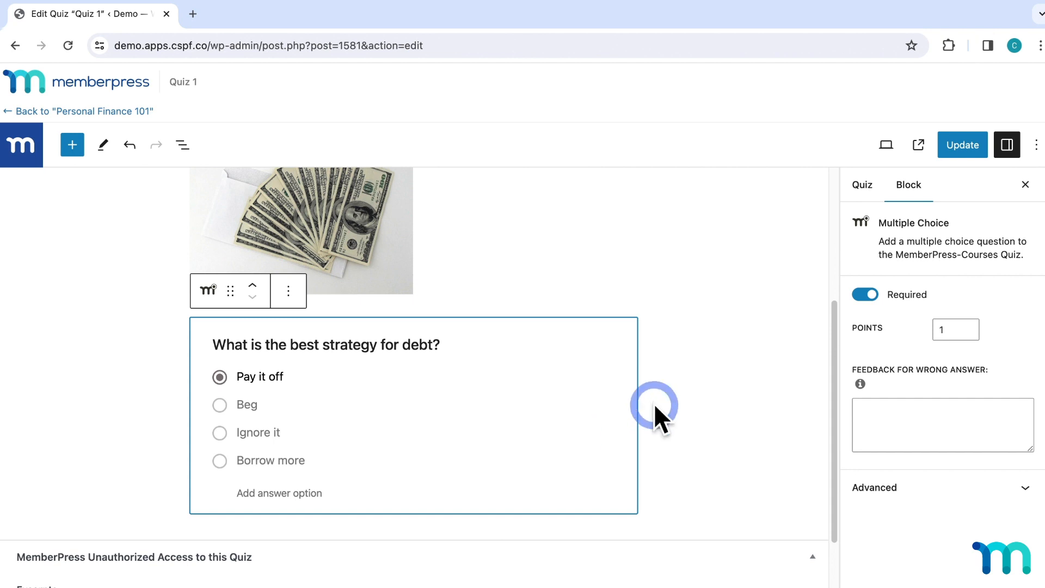
{"action": "scroll", "coordinate": [695, 383], "scroll_direction": "down", "scroll_amount": 2}
{"action": "scroll", "coordinate": [707, 365], "scroll_direction": "down", "scroll_amount": 1}
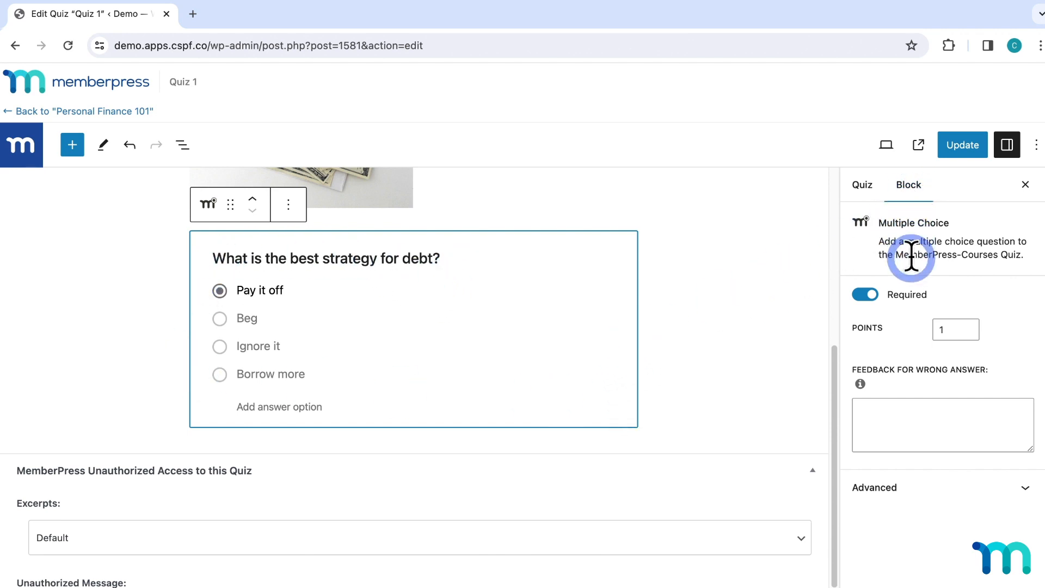
{"action": "left_click", "coordinate": [945, 334]}
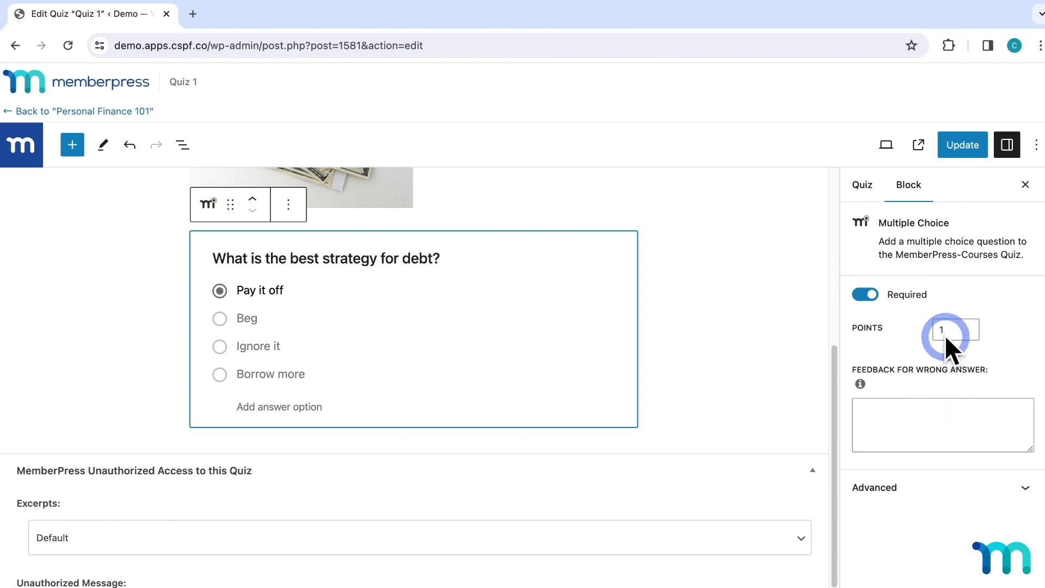
{"action": "left_click", "coordinate": [872, 298]}
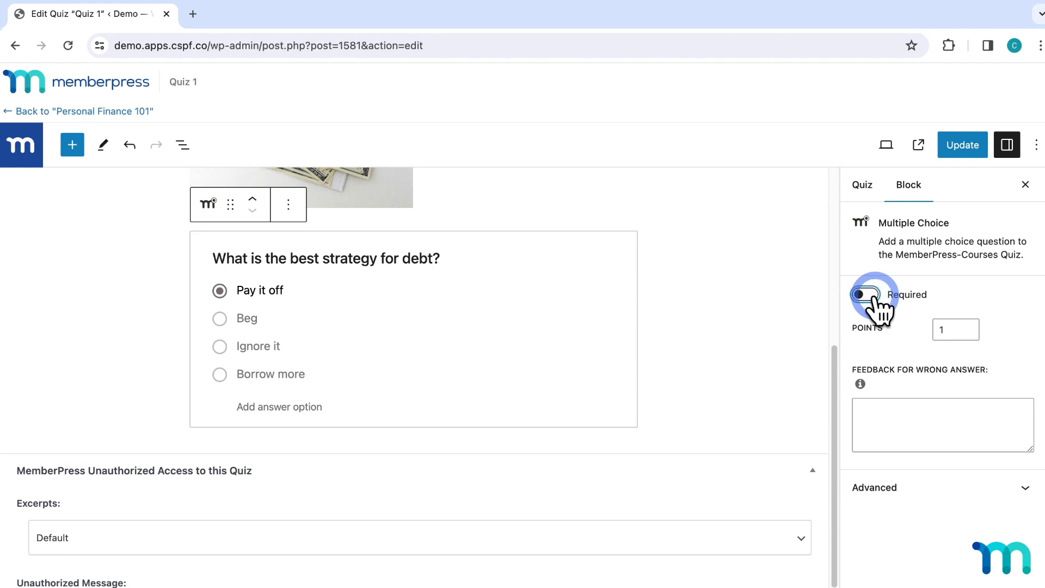
{"action": "left_click", "coordinate": [871, 297]}
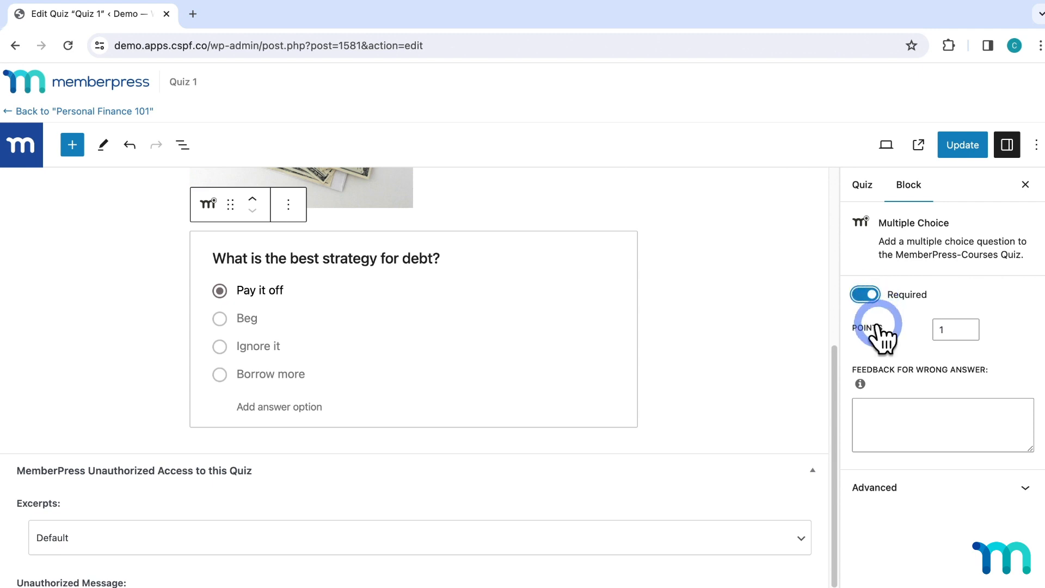
Try a value of 2 points for the Multiple Choice question.
{"action": "left_click", "coordinate": [965, 330]}
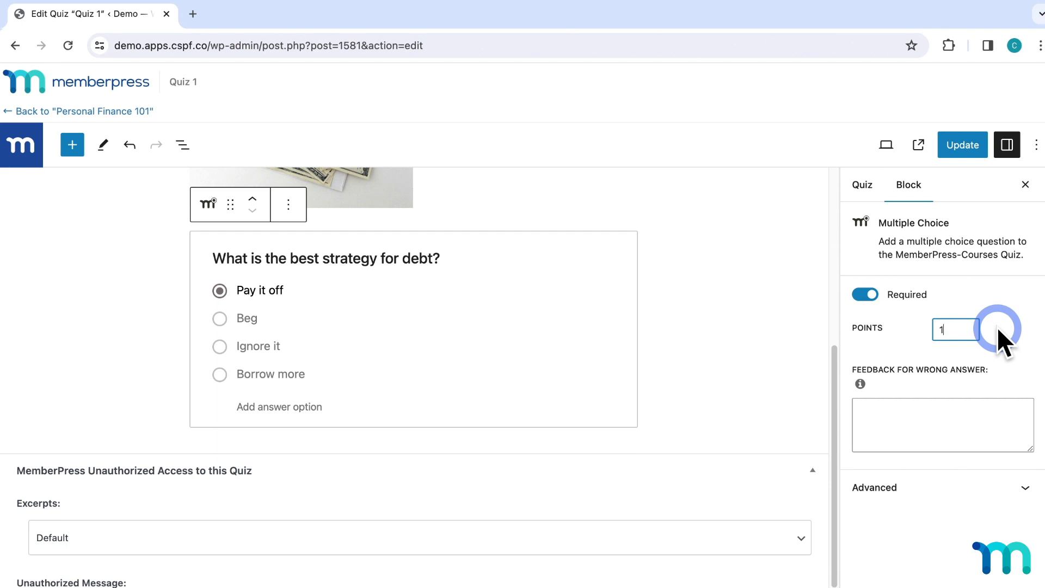
{"action": "key", "text": "BackSpace"}
{"action": "type", "text": "2"}
{"action": "left_click", "coordinate": [1007, 329]}
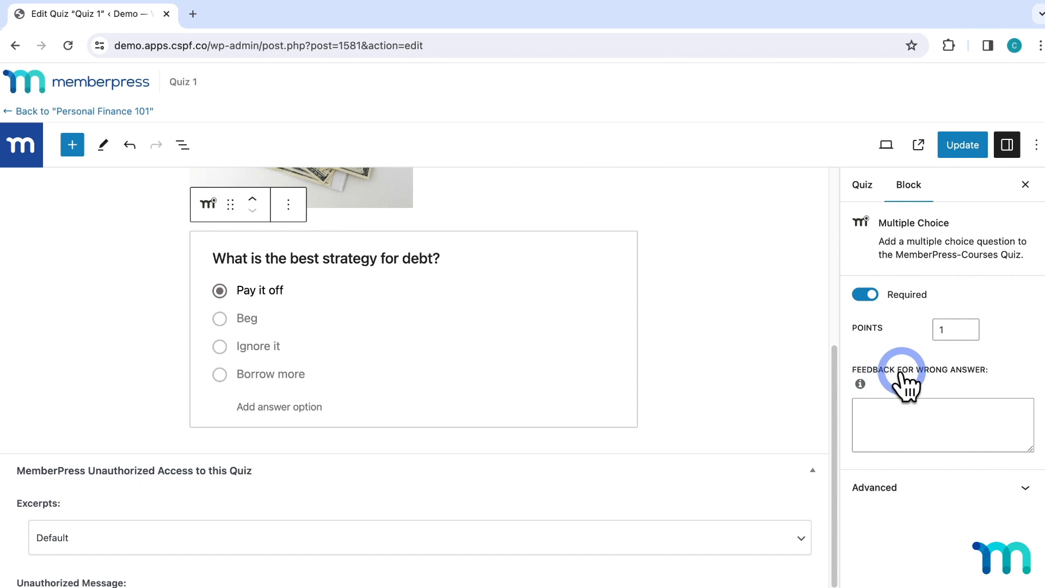
Set the wrong-answer feedback to "Paying off debt is the only valid way to tackle it. The other options are not valid strategies for debt.".
{"action": "left_click", "coordinate": [989, 415]}
{"action": "type", "text": "Payi"}
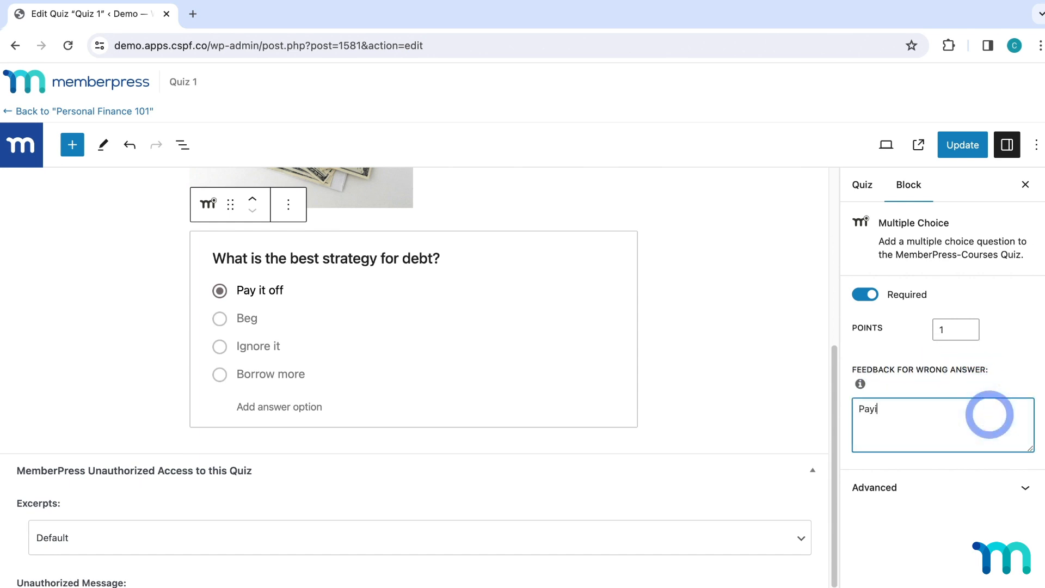
{"action": "type", "text": "ng off debt is the only valid "}
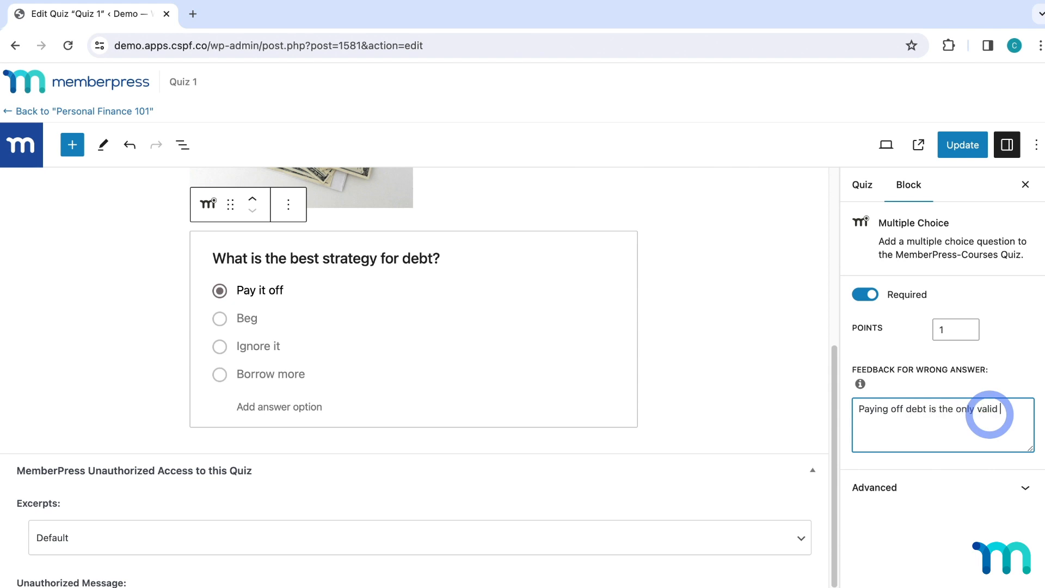
{"action": "type", "text": "way to tackle it. The other optio"}
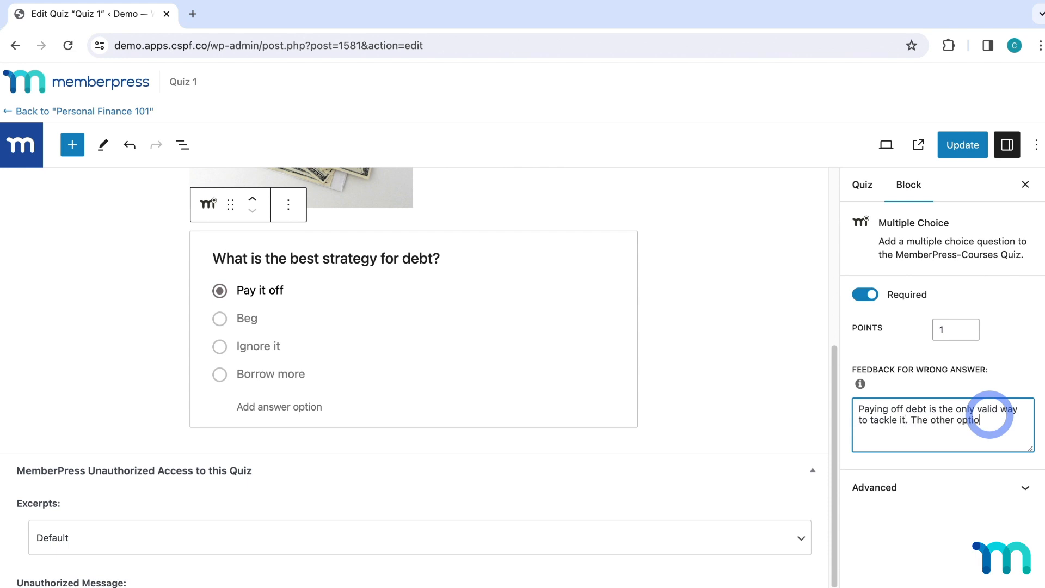
{"action": "type", "text": "ns are not valid strategies for d"}
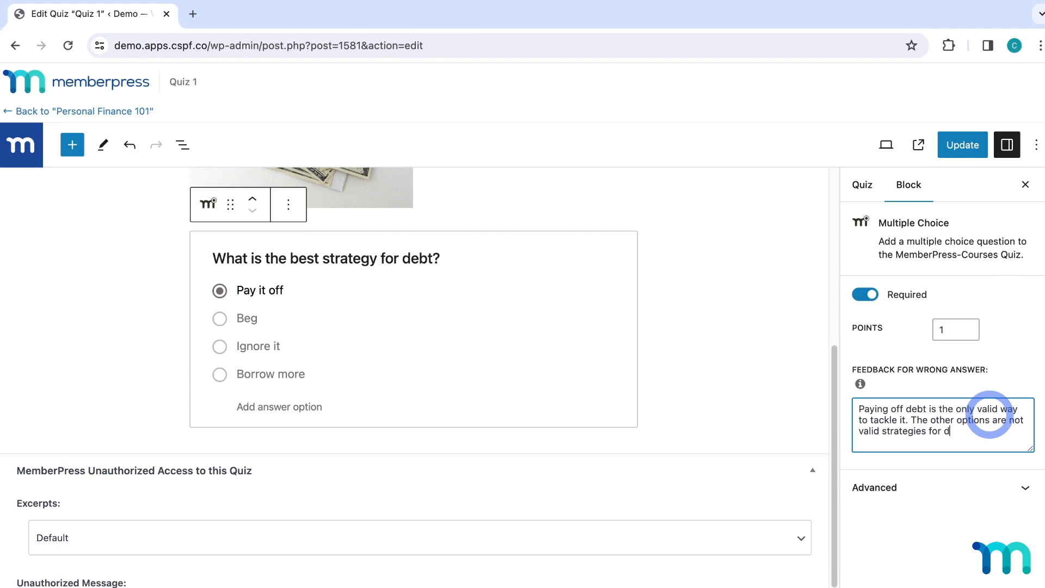
{"action": "type", "text": "ebt."}
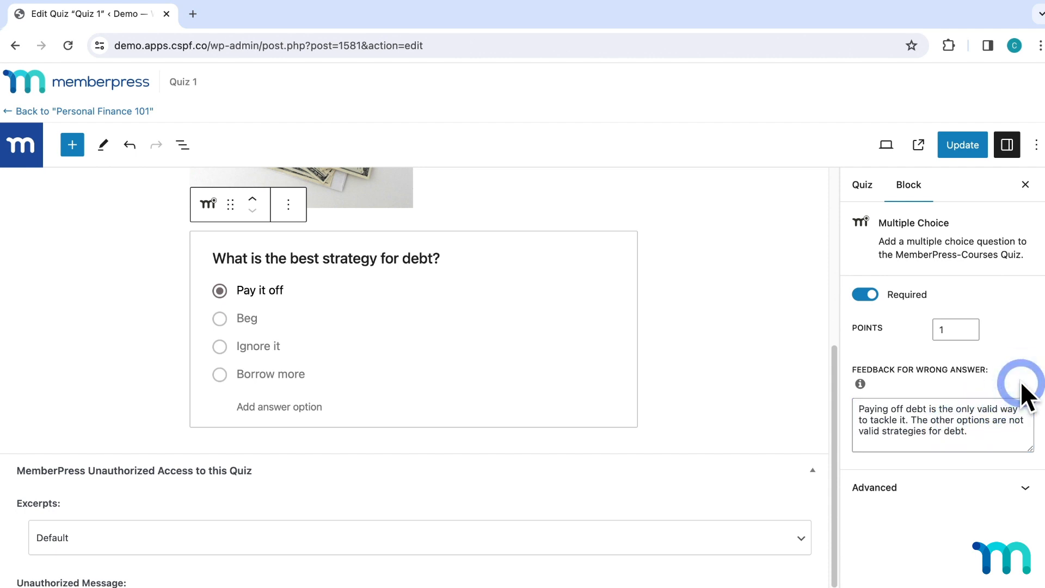
Update Quiz 1 and open its published page to view the debt question.
{"action": "left_click", "coordinate": [957, 146]}
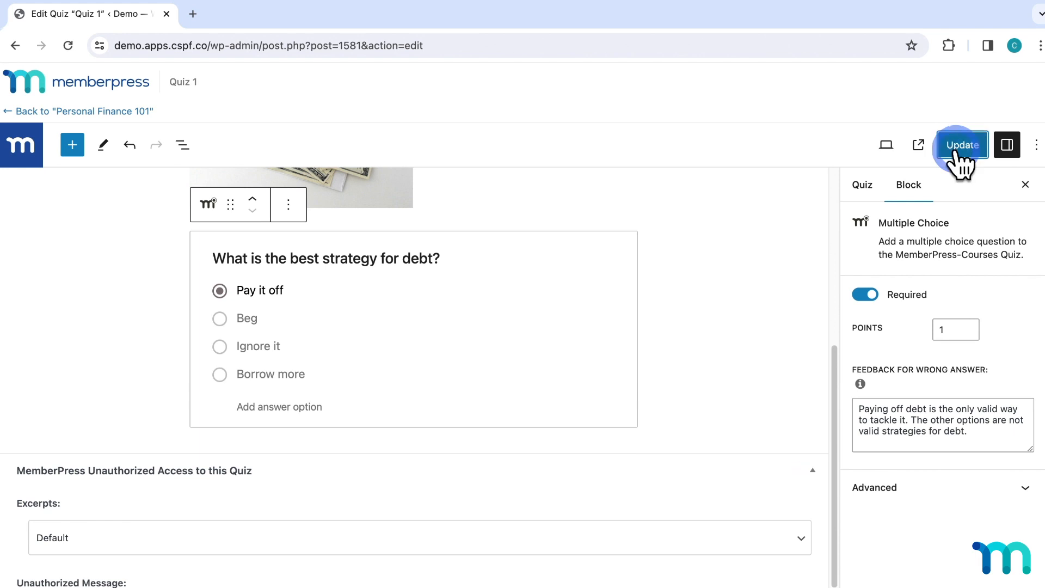
{"action": "left_click", "coordinate": [919, 144]}
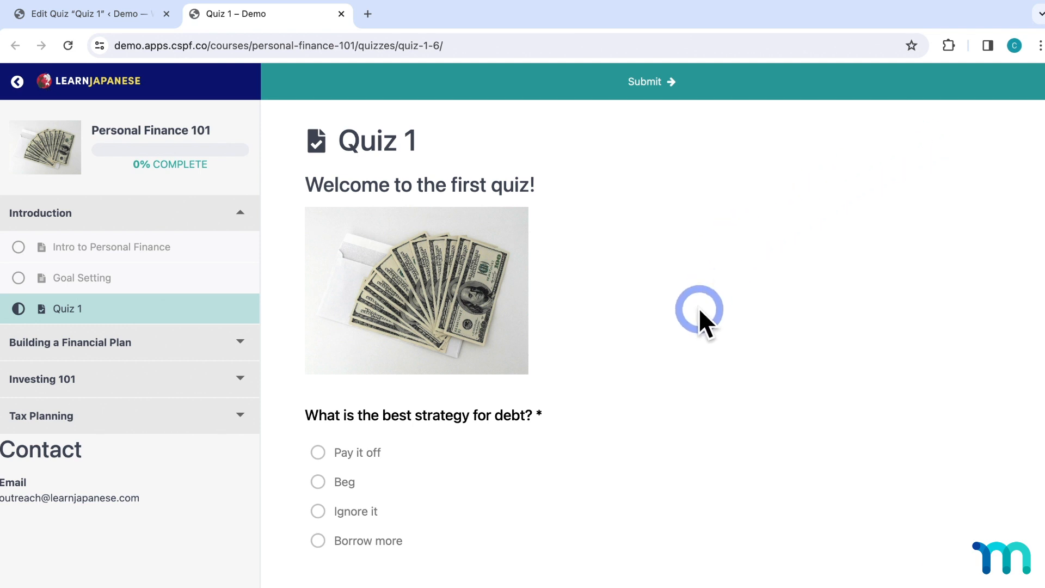
{"action": "scroll", "coordinate": [668, 329], "scroll_direction": "down", "scroll_amount": 1}
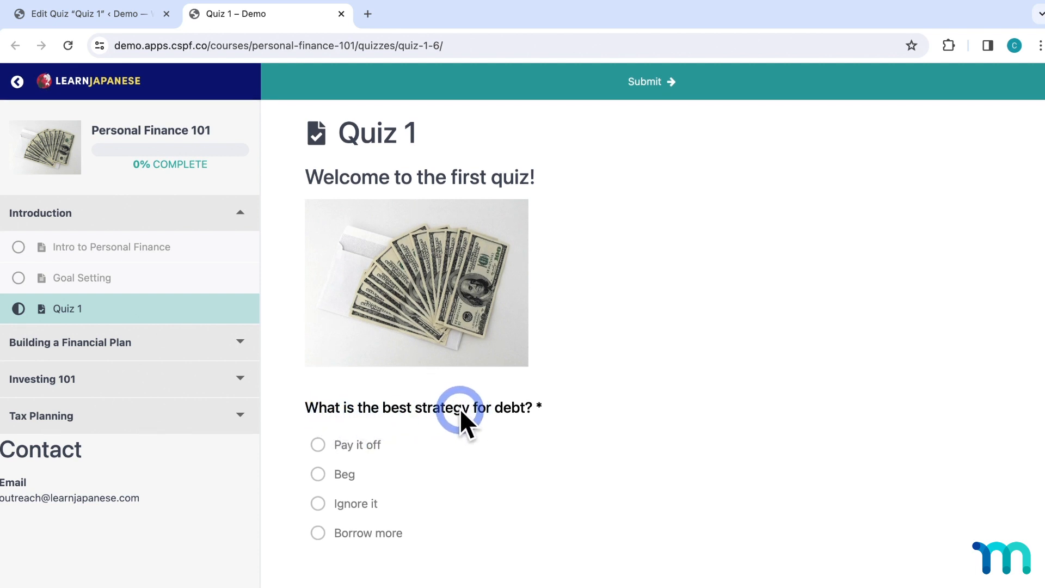
Try selecting each answer option of the debt question on the published quiz page, then close that page.
{"action": "left_click", "coordinate": [362, 447]}
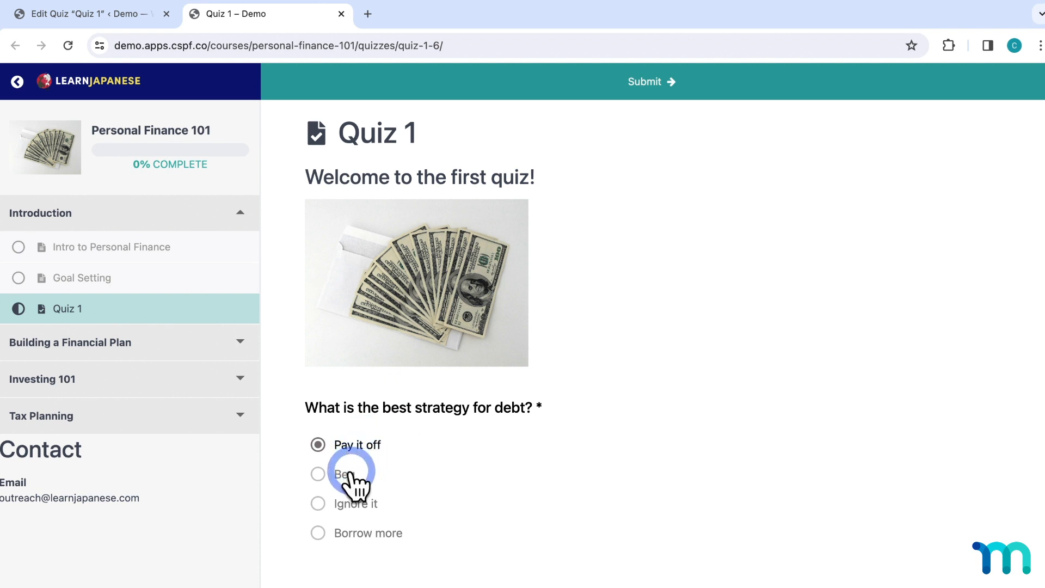
{"action": "left_click", "coordinate": [351, 475]}
{"action": "left_click", "coordinate": [362, 505]}
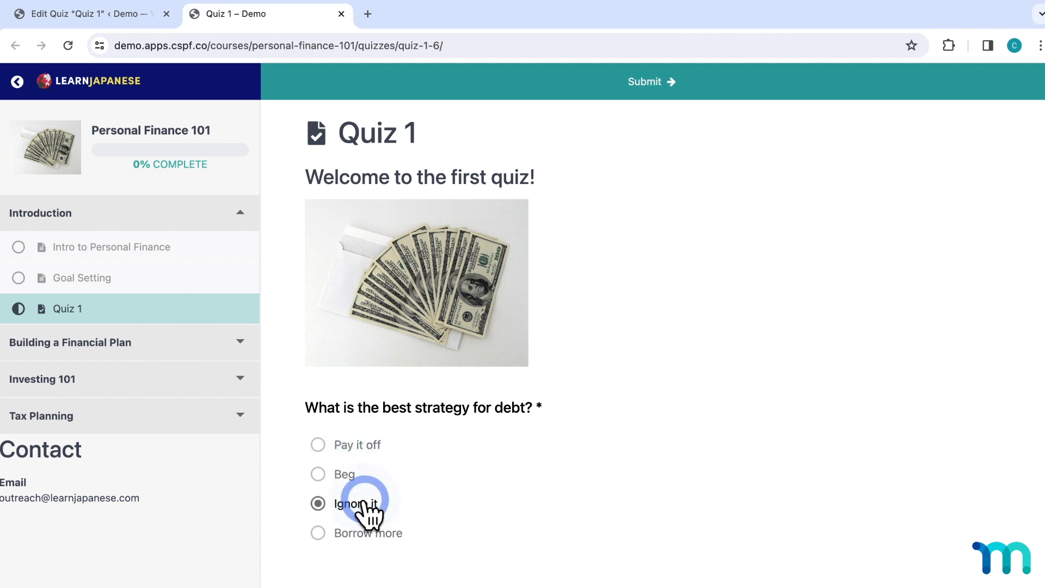
{"action": "left_click", "coordinate": [376, 536]}
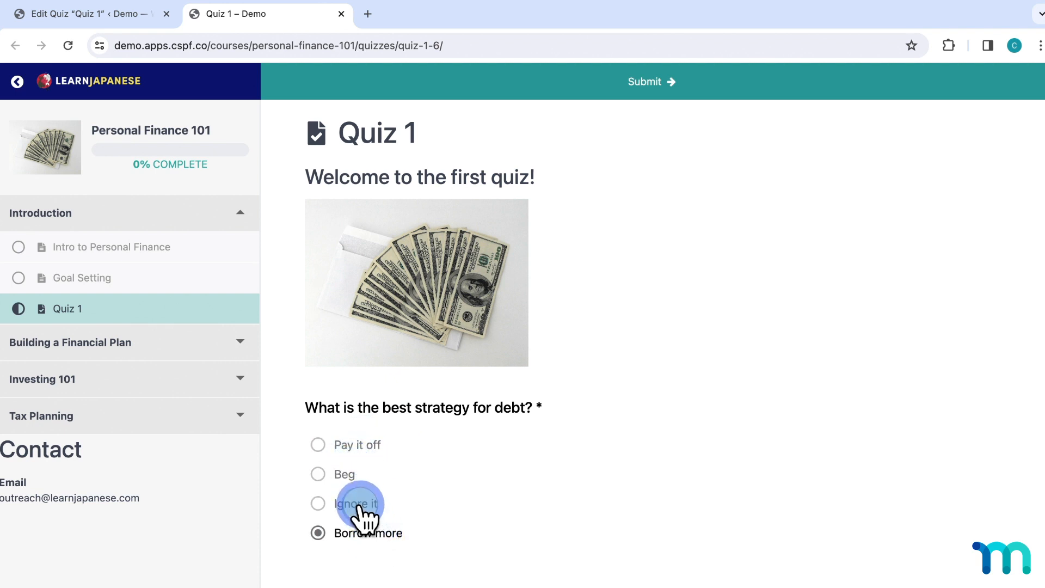
{"action": "left_click", "coordinate": [356, 503]}
{"action": "left_click", "coordinate": [348, 465]}
{"action": "left_click", "coordinate": [343, 448]}
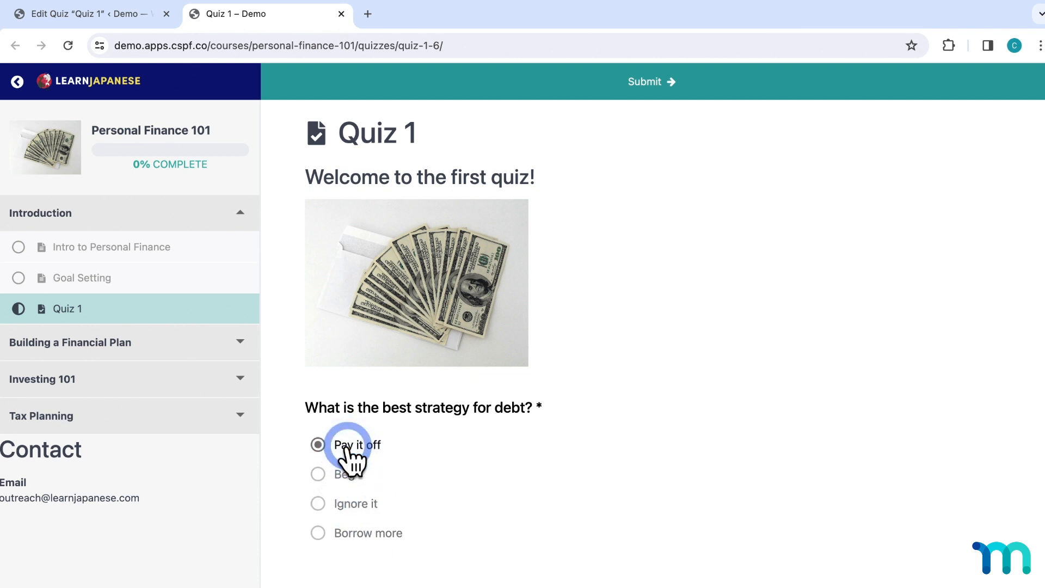
{"action": "left_click", "coordinate": [341, 14]}
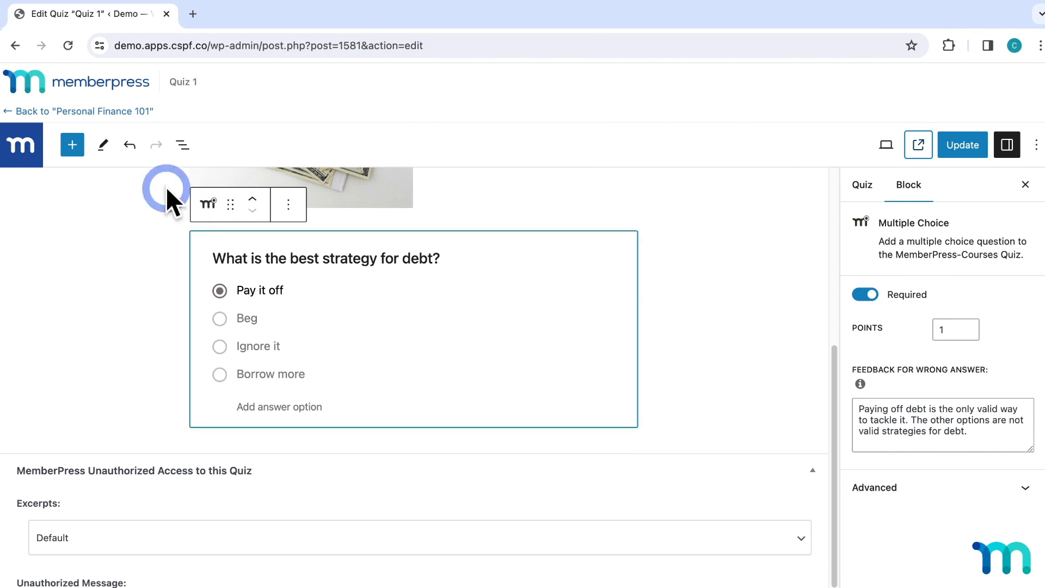
Add a Multiple Answer question block below the debt question in Quiz 1.
{"action": "left_click", "coordinate": [72, 144]}
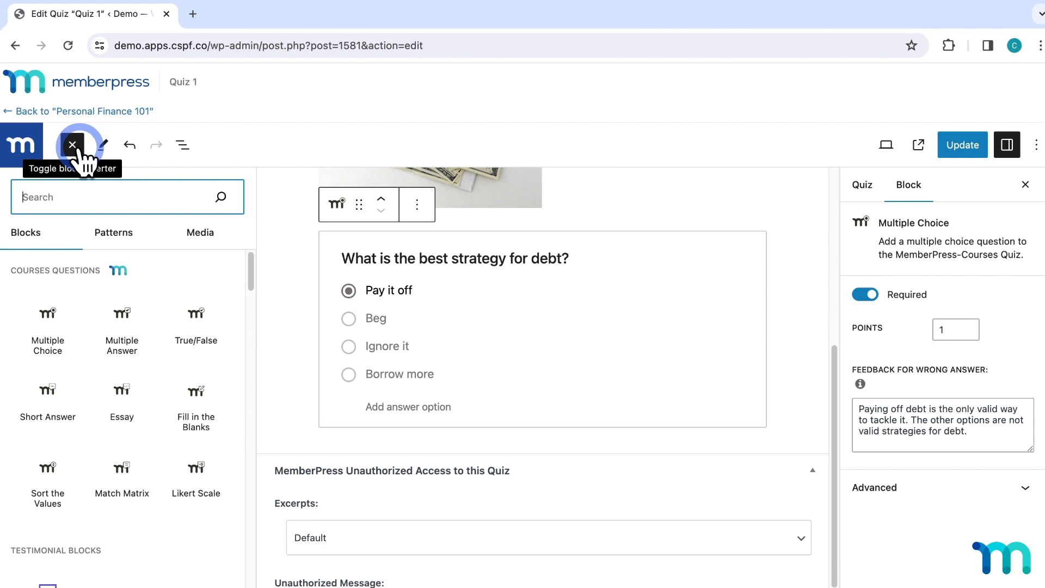
{"action": "mouse_move", "coordinate": [118, 341]}
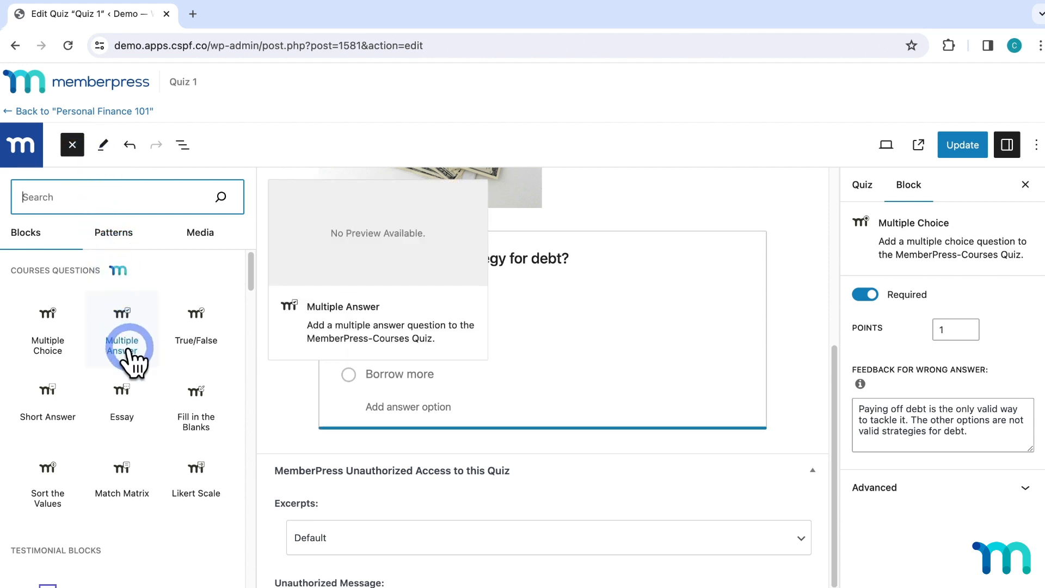
{"action": "left_click", "coordinate": [127, 348]}
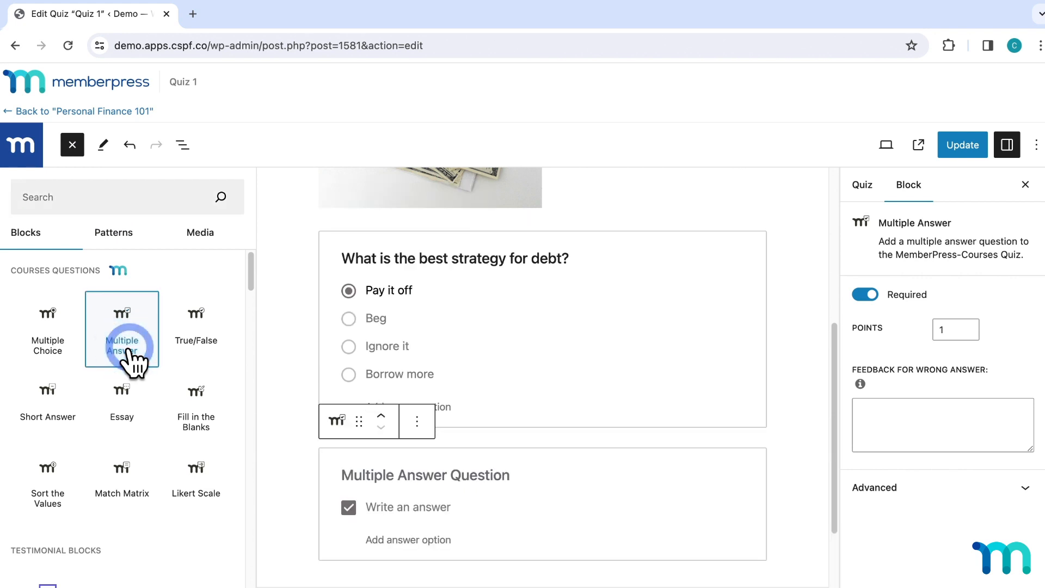
{"action": "left_click", "coordinate": [782, 360]}
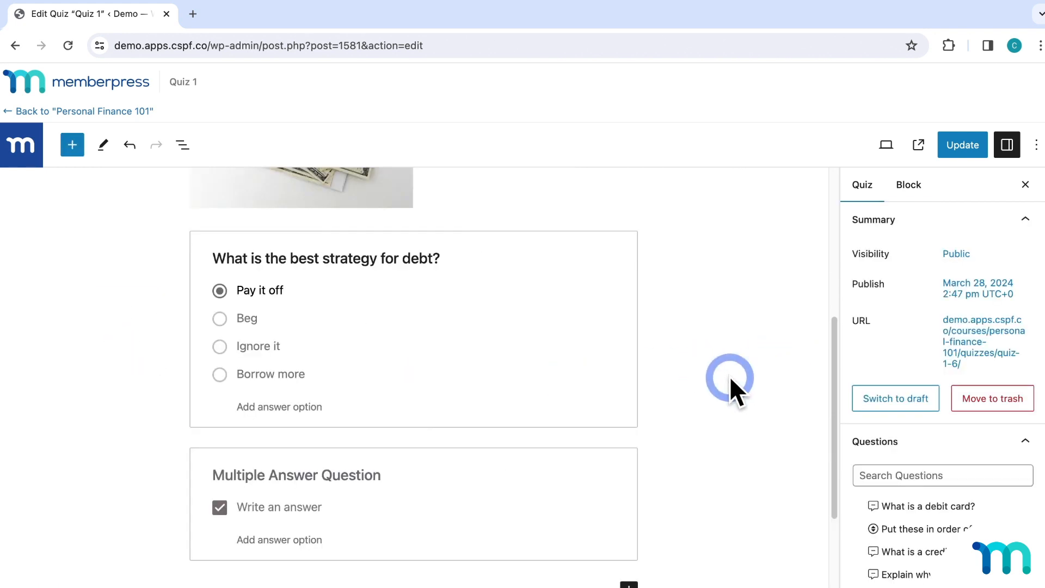
Enter "All of the following are types of investments" as the Multiple Answer question's text.
{"action": "scroll", "coordinate": [730, 375], "scroll_direction": "down", "scroll_amount": 3}
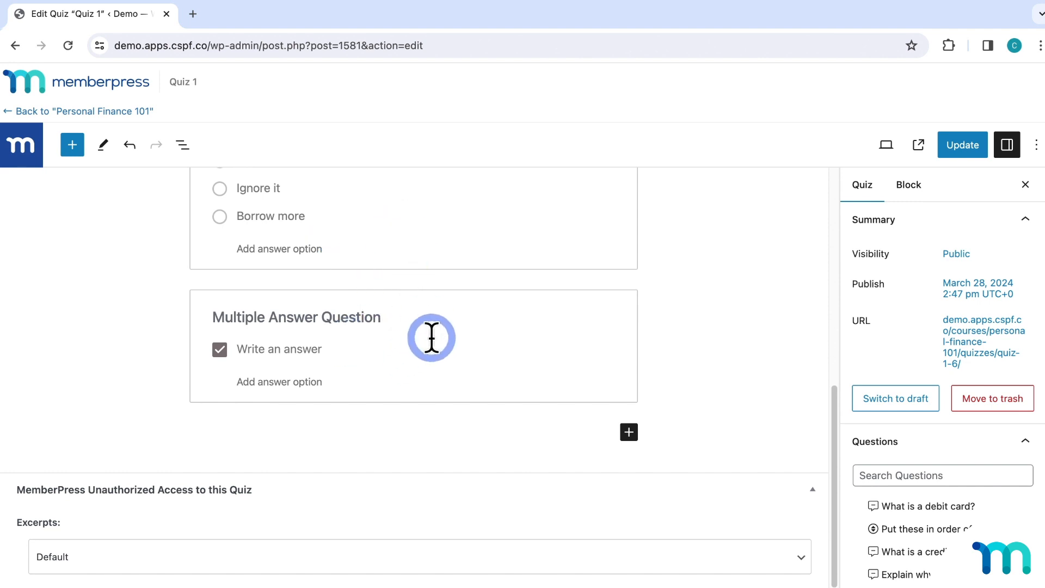
{"action": "scroll", "coordinate": [431, 337], "scroll_direction": "down", "scroll_amount": 1}
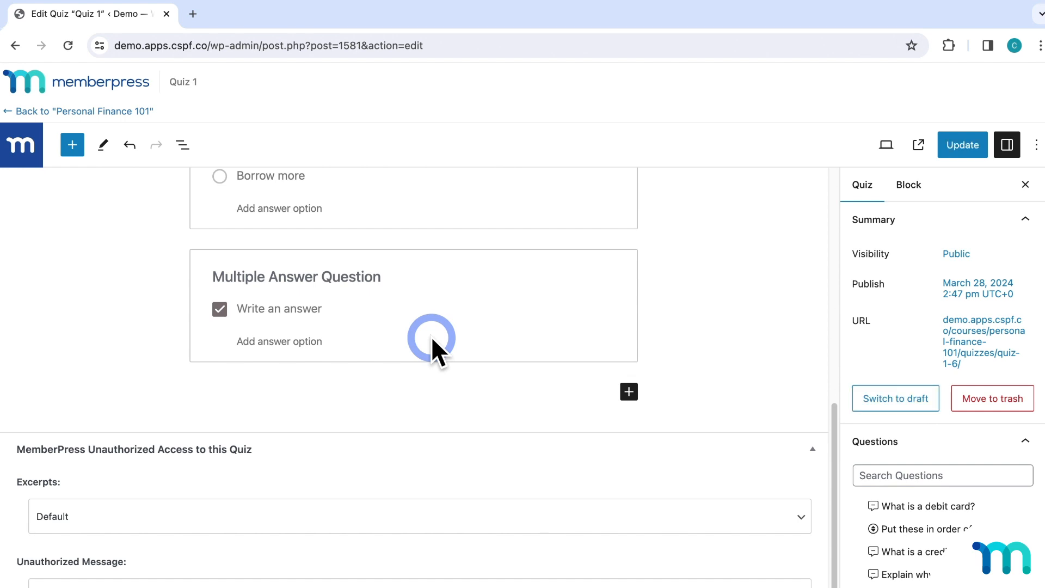
{"action": "left_click", "coordinate": [381, 277]}
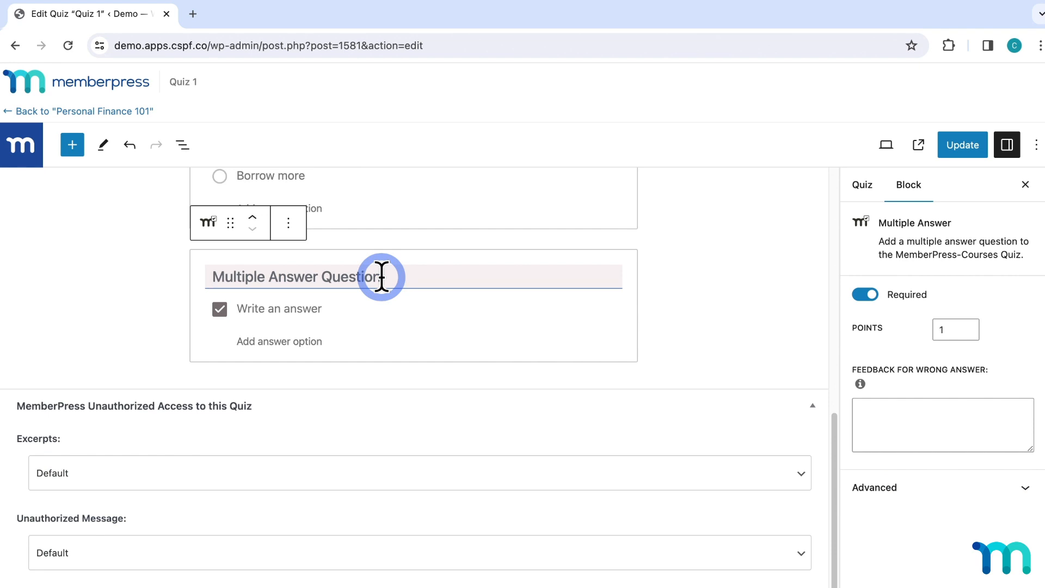
{"action": "type", "text": "All of the f"}
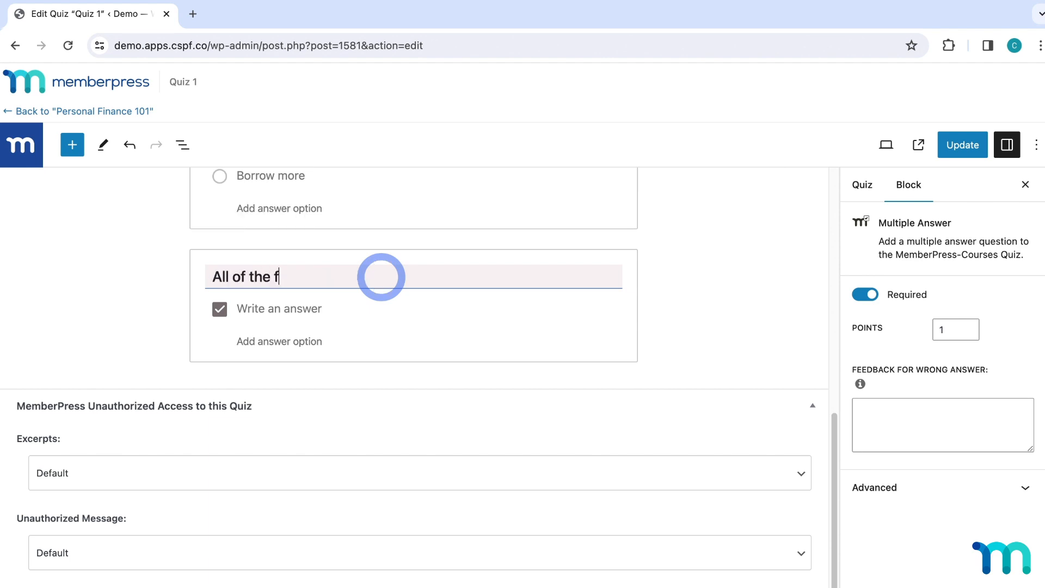
{"action": "type", "text": "ollowing are typ"}
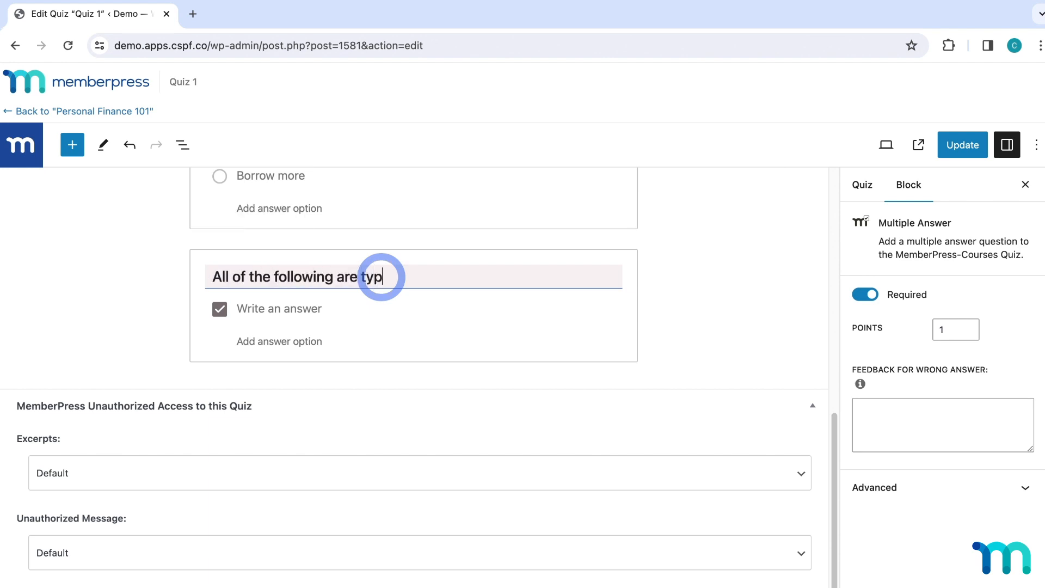
{"action": "type", "text": "es of investments"}
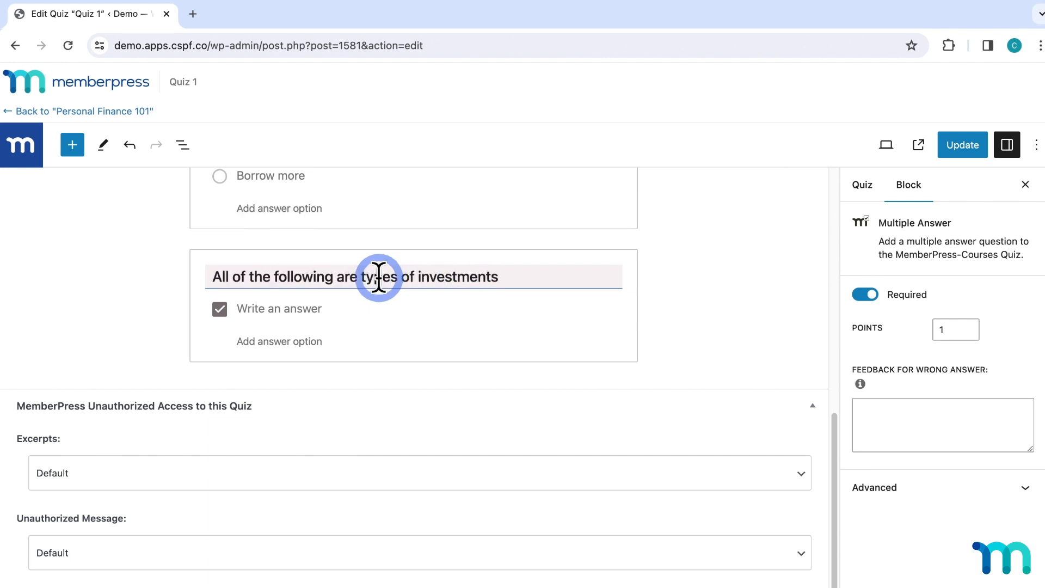
Fill in the investments question's four answer options: Stocks, Mutual funds, Tacos and Burgers.
{"action": "left_click", "coordinate": [318, 309]}
{"action": "type", "text": "Stocks"}
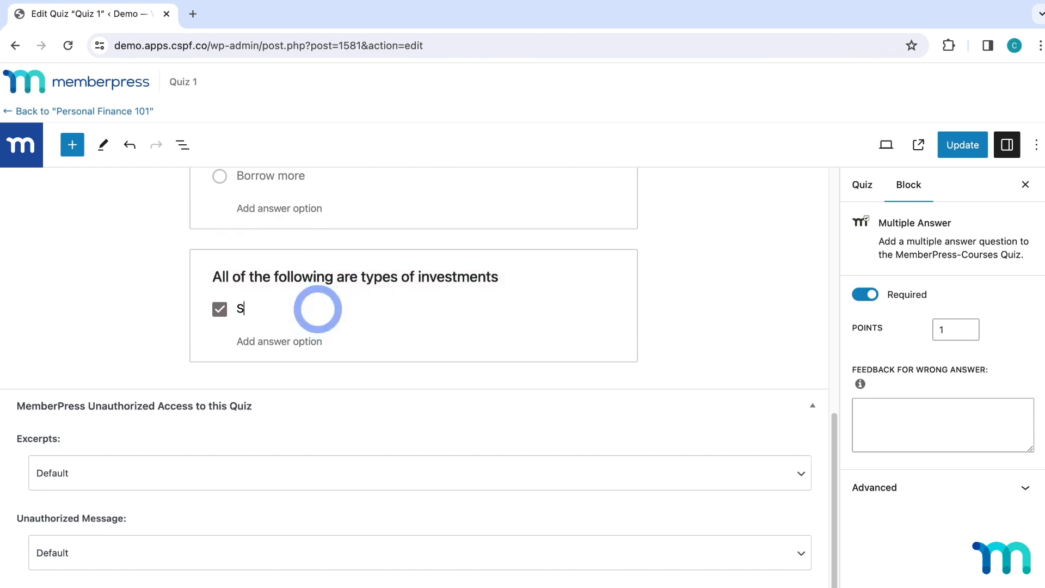
{"action": "left_click", "coordinate": [312, 324]}
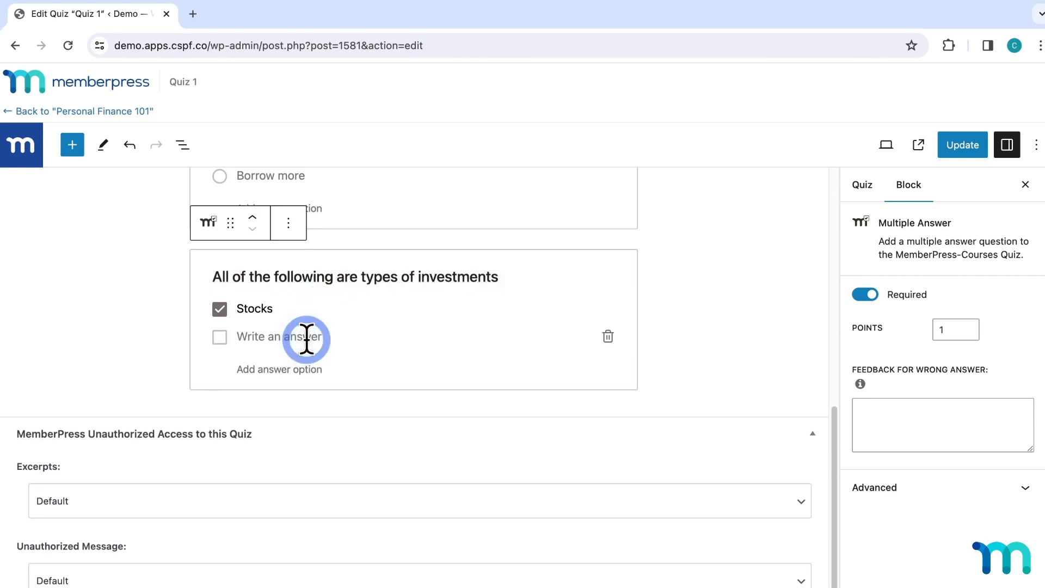
{"action": "type", "text": "Mutu"}
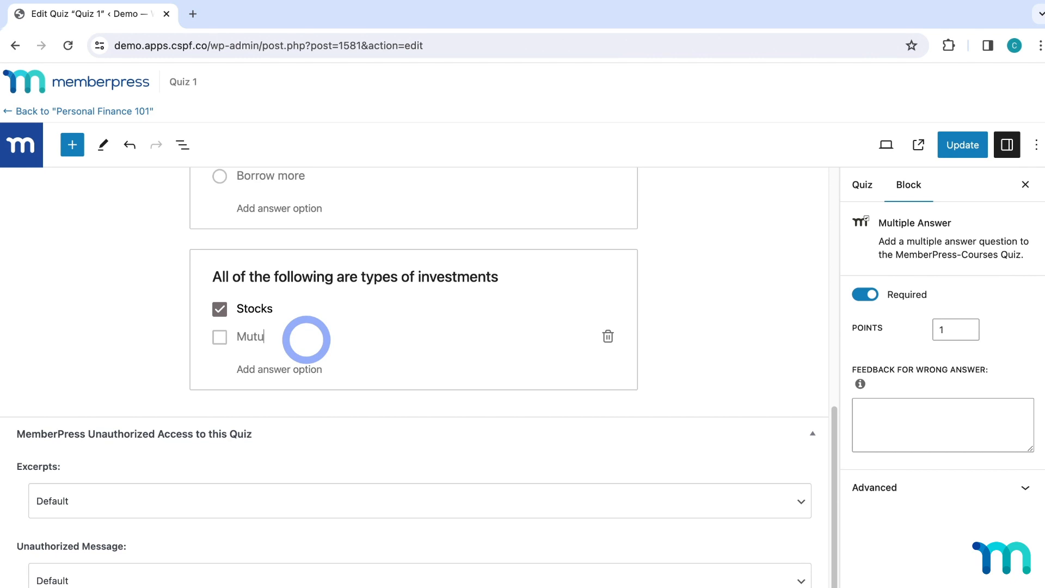
{"action": "type", "text": "al funds"}
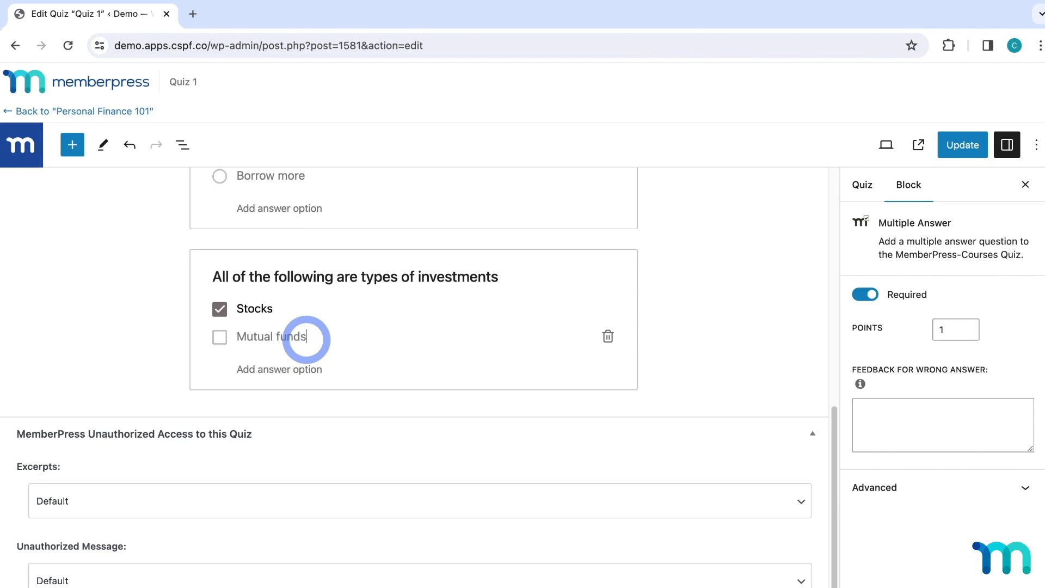
{"action": "left_click", "coordinate": [307, 369]}
{"action": "type", "text": "To"}
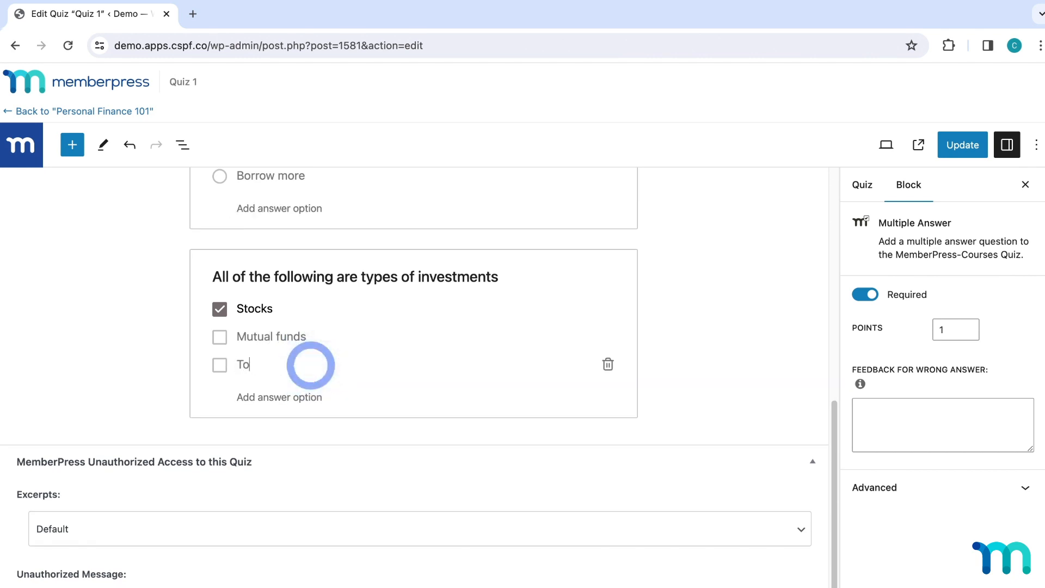
{"action": "type", "text": "acos"}
{"action": "left_click", "coordinate": [305, 398]}
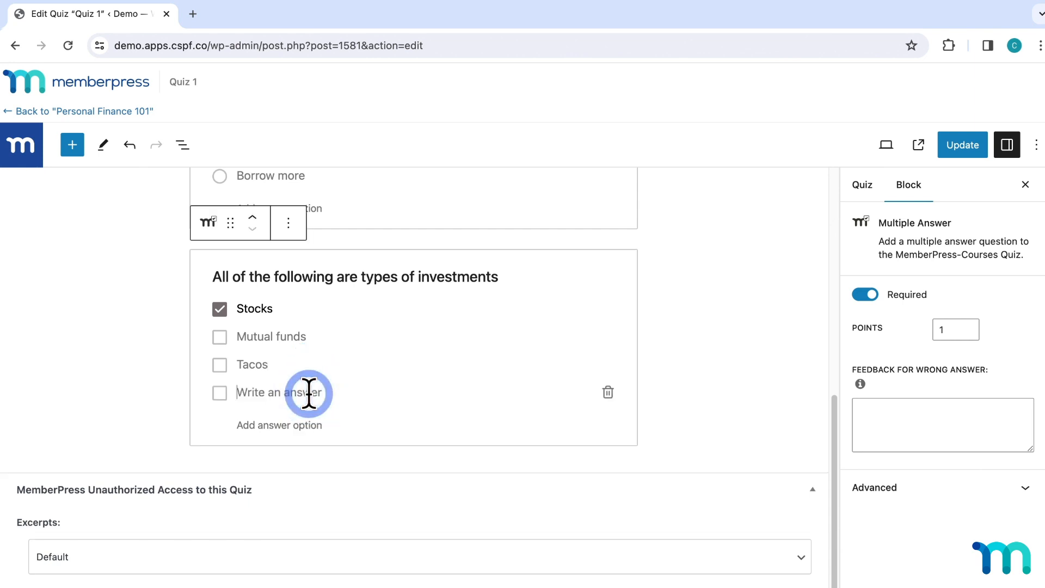
{"action": "type", "text": "Burgers"}
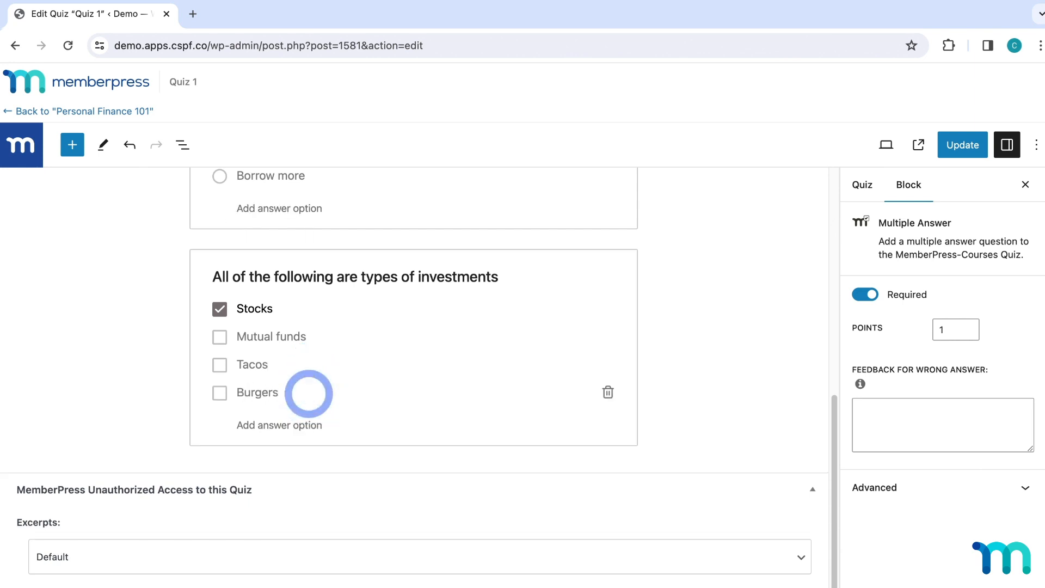
Mark Mutual funds as an additional correct answer and end the investments question's text with a colon.
{"action": "left_click", "coordinate": [221, 337]}
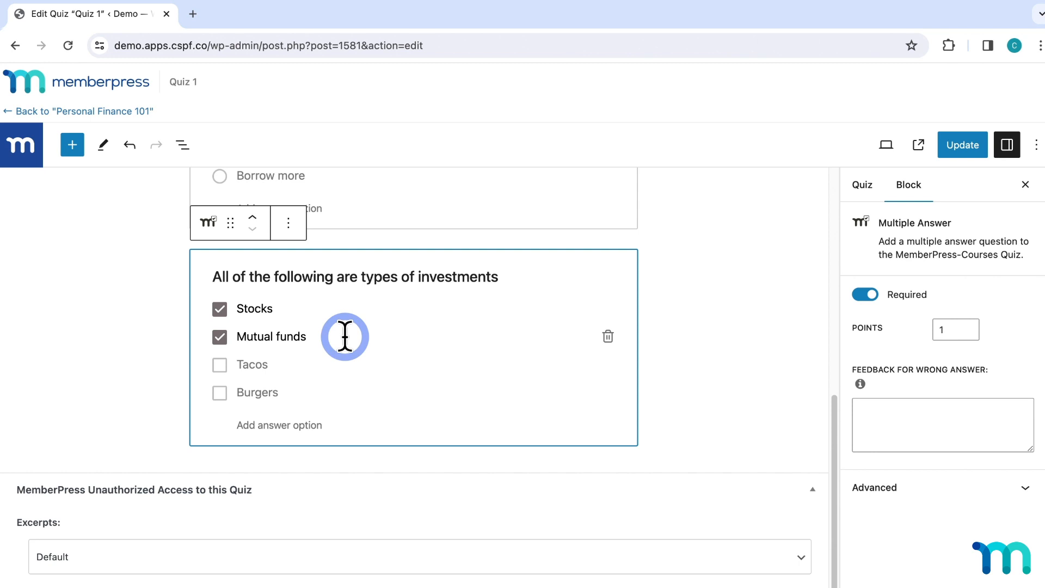
{"action": "left_click", "coordinate": [503, 277]}
{"action": "type", "text": ":"}
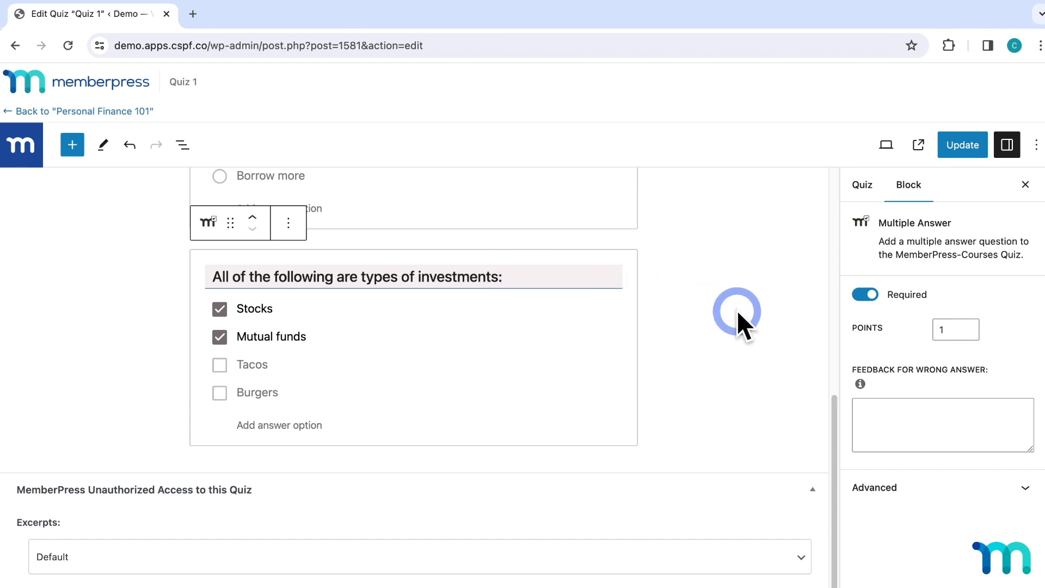
Set the investments question to 3 points with the wrong-answer feedback "Tacos and burgers are food items, not investments.".
{"action": "left_click", "coordinate": [958, 330]}
{"action": "type", "text": "0"}
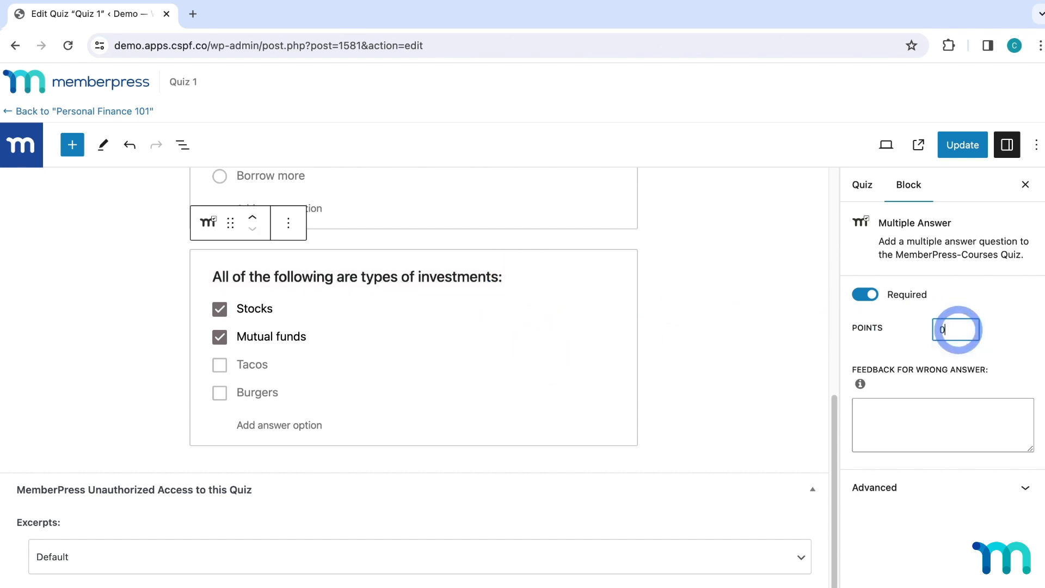
{"action": "left_click", "coordinate": [983, 415]}
{"action": "type", "text": "Tacos"}
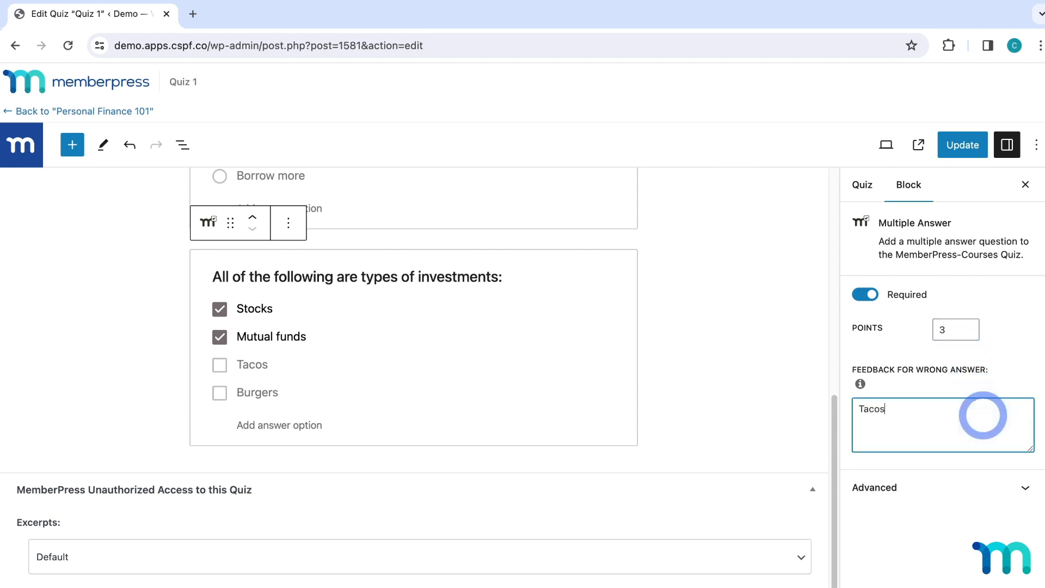
{"action": "type", "text": " and burgers are food items, not"}
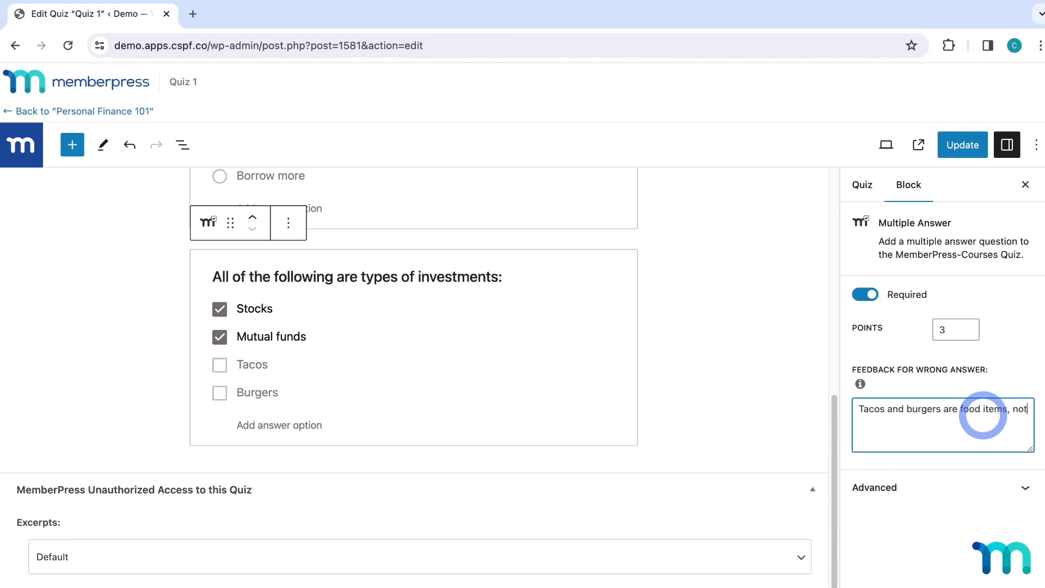
{"action": "type", "text": " investments."}
{"action": "left_click", "coordinate": [1012, 371]}
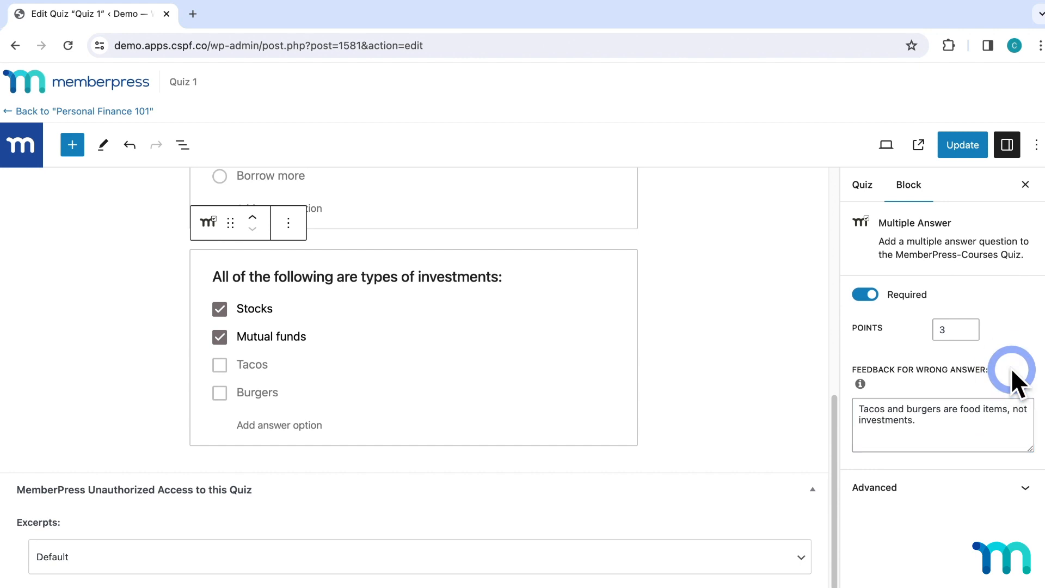
Update Quiz 1 and open its published page to view the investments question.
{"action": "left_click", "coordinate": [958, 145]}
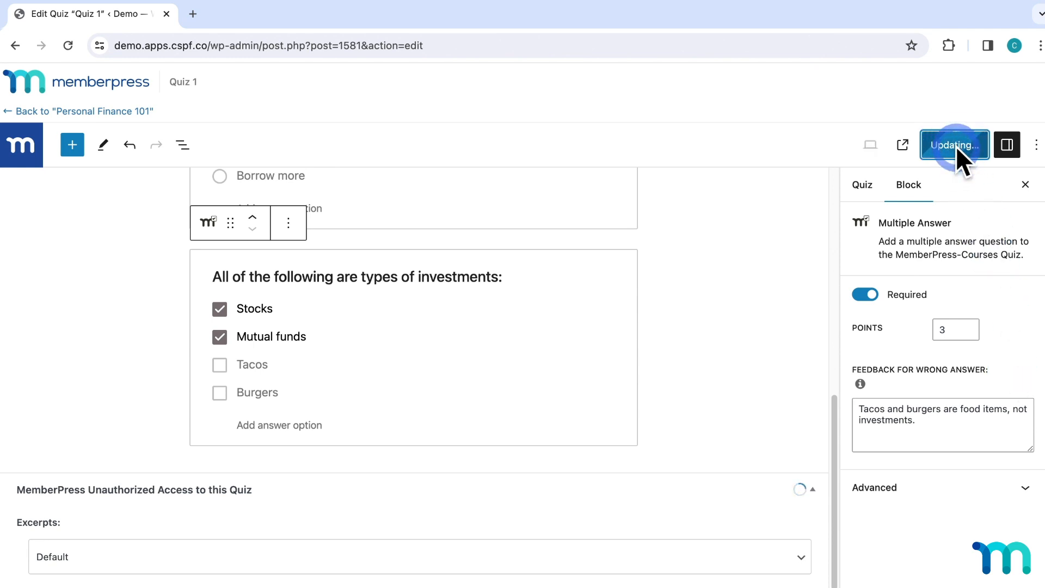
{"action": "left_click", "coordinate": [924, 144]}
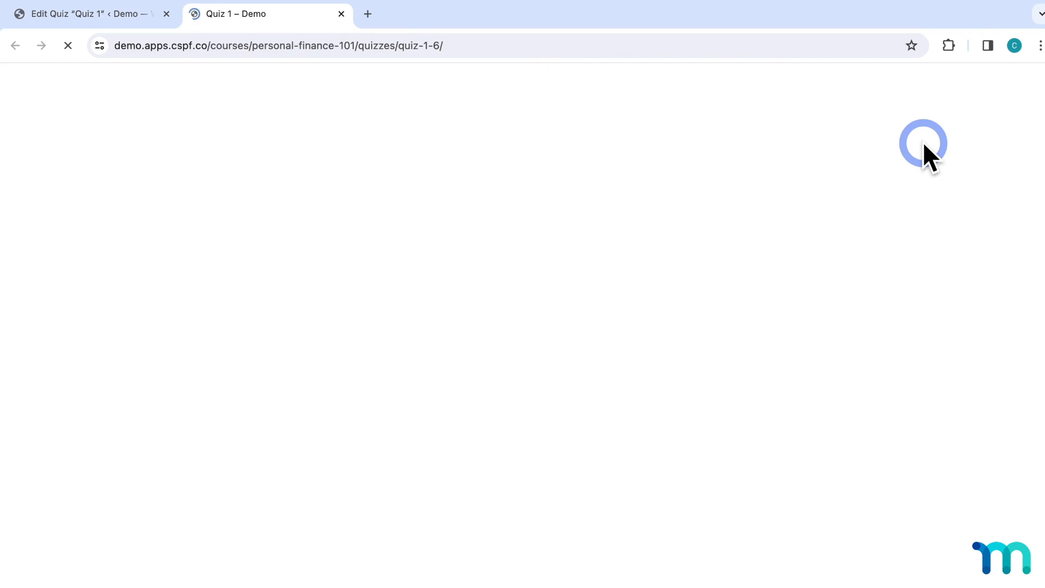
{"action": "scroll", "coordinate": [844, 229], "scroll_direction": "down", "scroll_amount": 4}
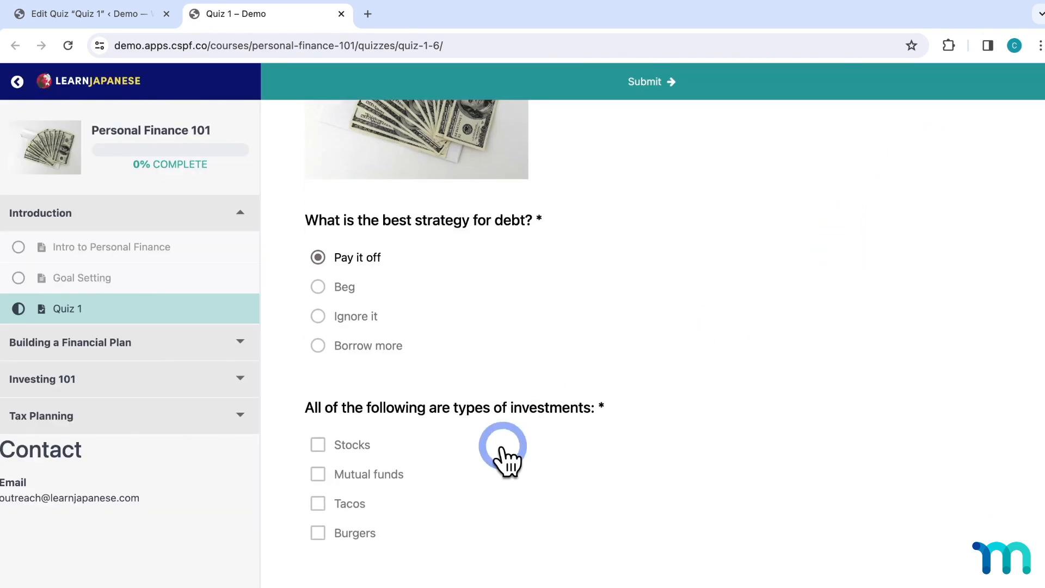
Try ticking several answers of the investments question and clearing some of them on the published page, then close that page.
{"action": "left_click", "coordinate": [323, 445]}
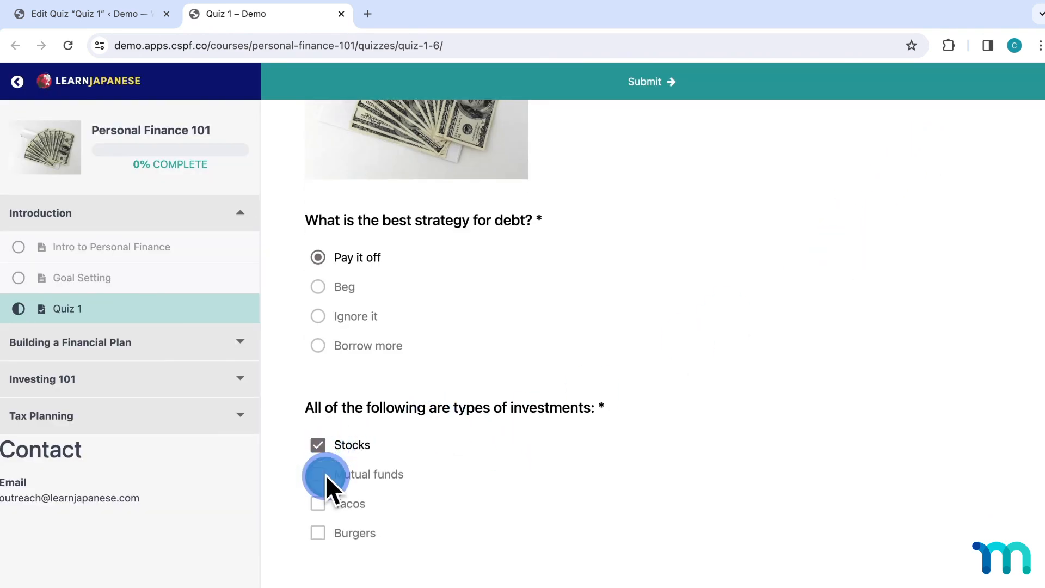
{"action": "left_click", "coordinate": [325, 473]}
{"action": "left_click", "coordinate": [320, 503]}
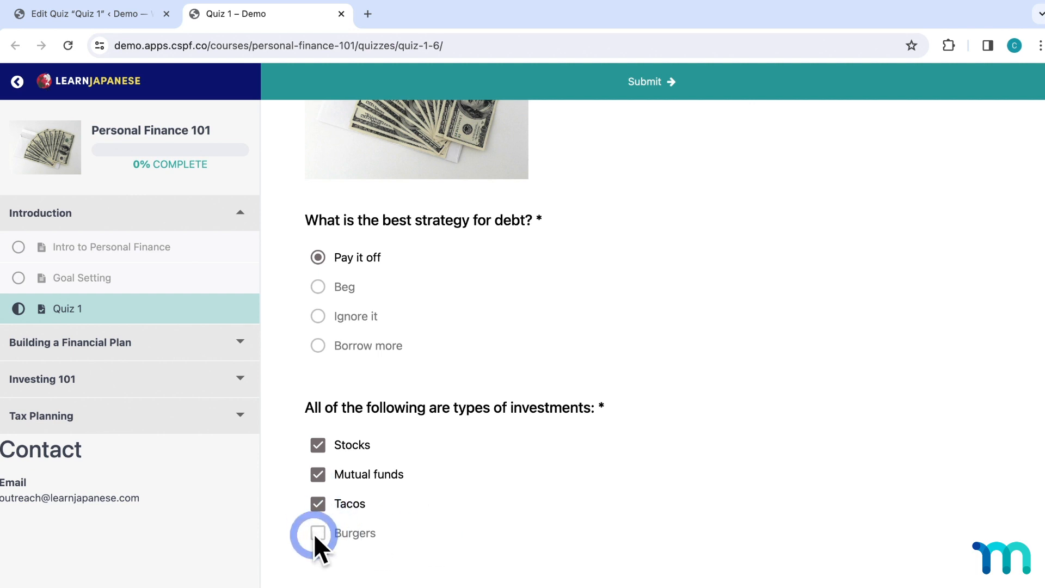
{"action": "left_click", "coordinate": [315, 534]}
{"action": "left_click", "coordinate": [319, 503]}
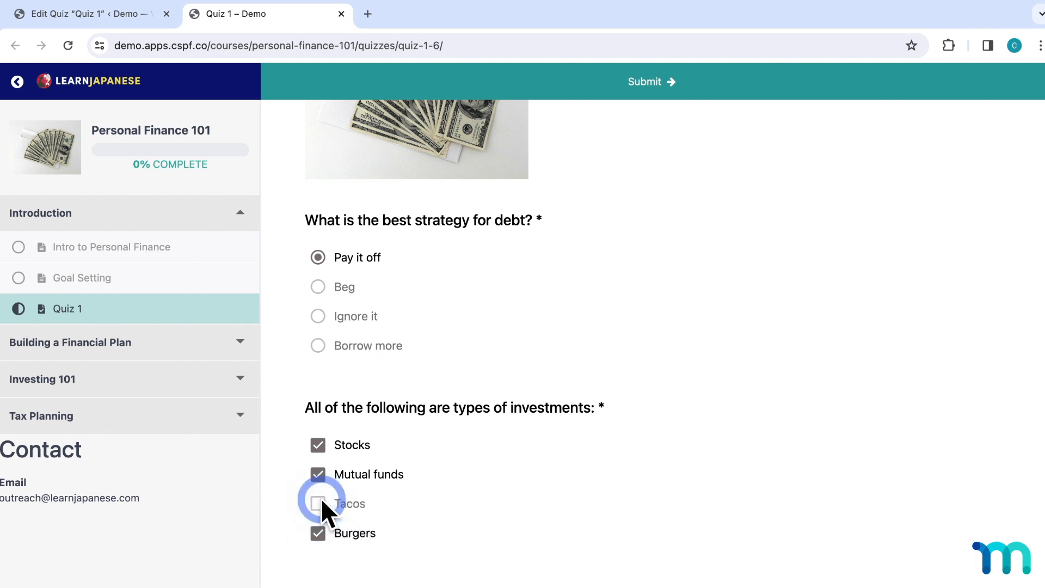
{"action": "left_click", "coordinate": [322, 474]}
{"action": "left_click", "coordinate": [318, 447]}
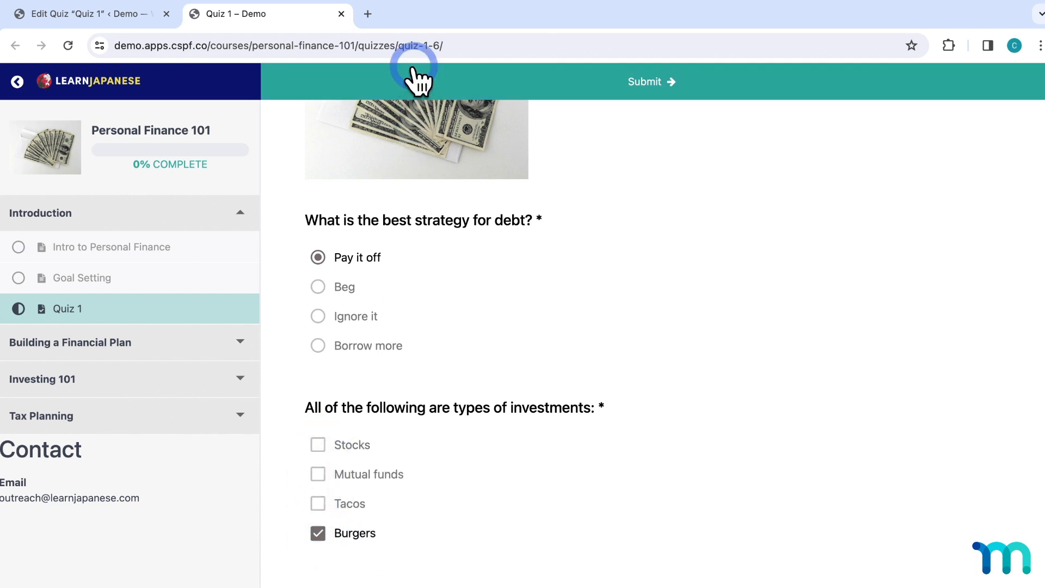
{"action": "left_click", "coordinate": [341, 14]}
Add a True/False question block below the investments question with the text "A stock is a type of food.".
{"action": "left_click", "coordinate": [72, 144]}
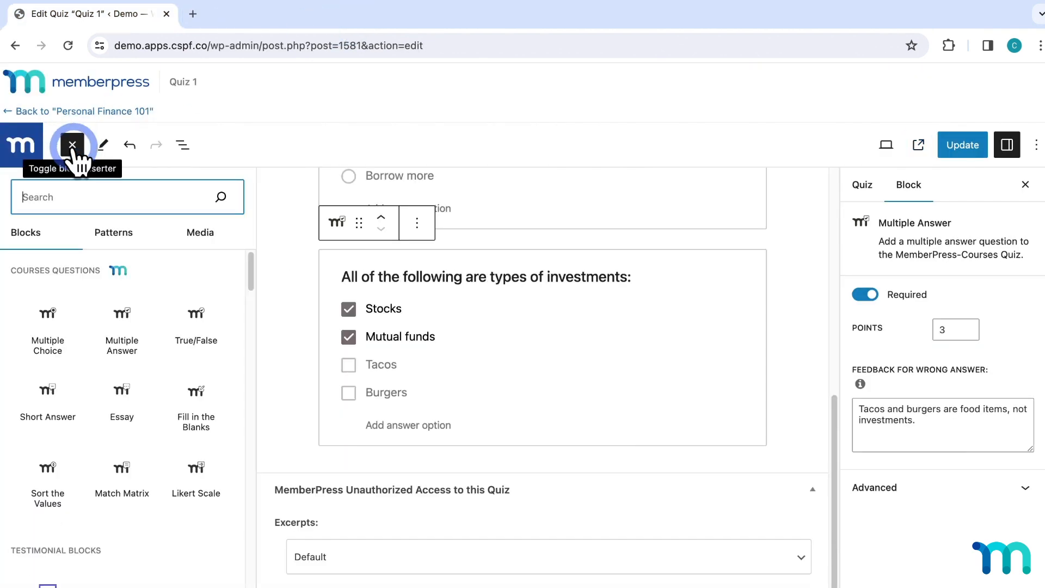
{"action": "left_click", "coordinate": [196, 321]}
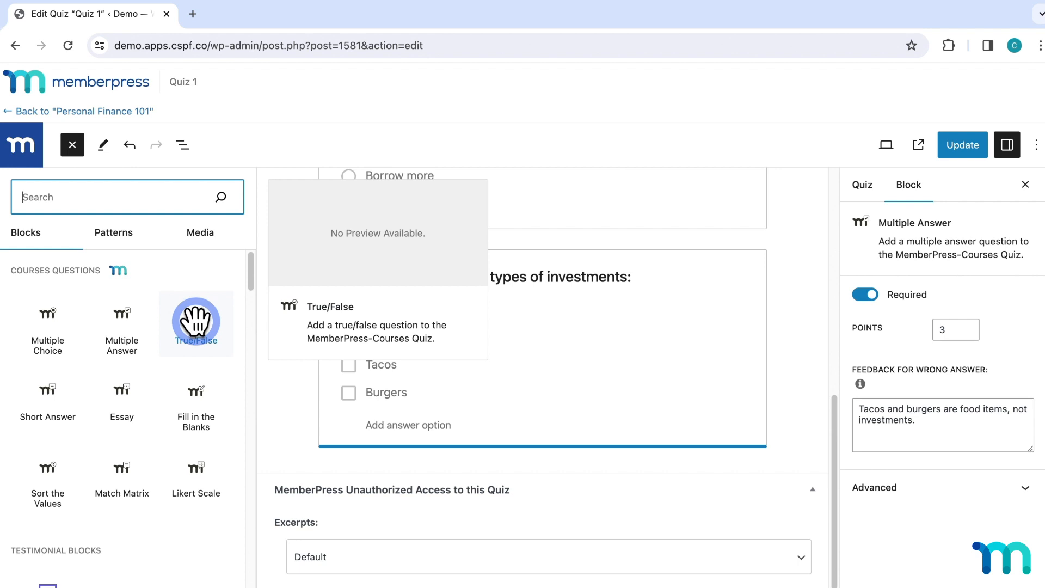
{"action": "scroll", "coordinate": [579, 362], "scroll_direction": "down", "scroll_amount": 3}
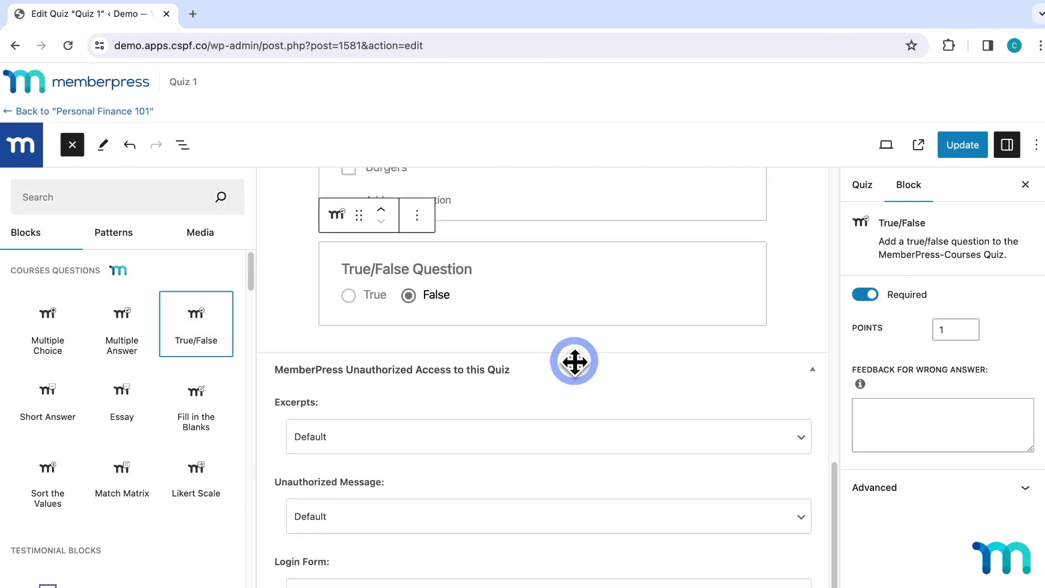
{"action": "left_click", "coordinate": [462, 269]}
{"action": "type", "text": "A stoc"}
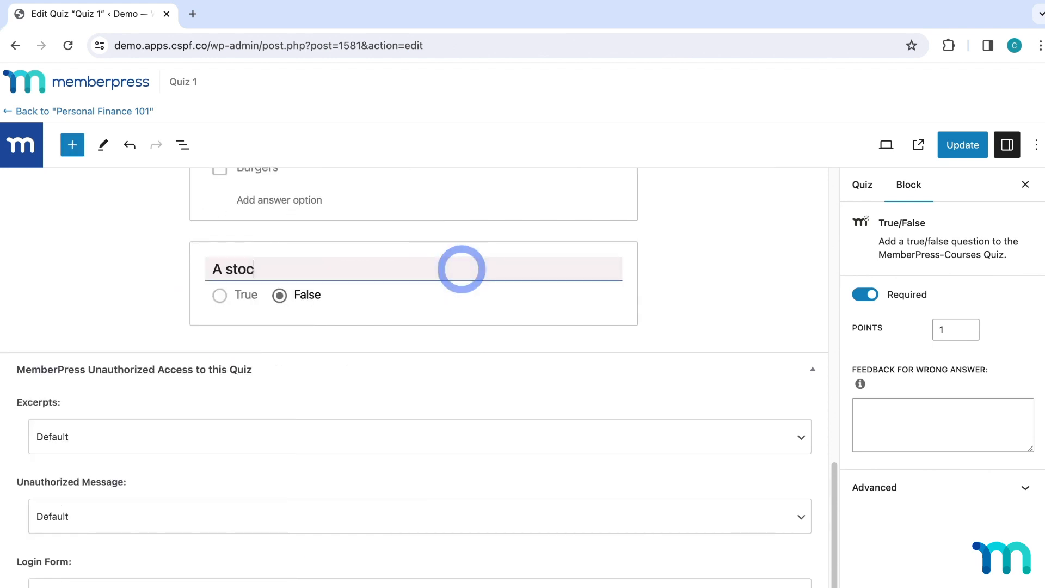
{"action": "type", "text": "k is a type of food."}
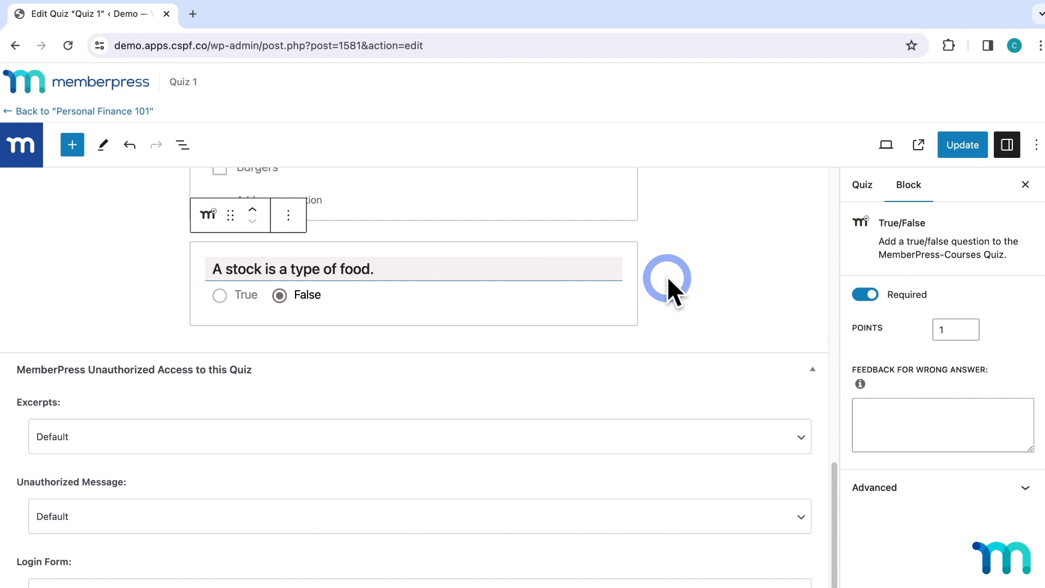
Update Quiz 1 and open its published page at the "A stock is a type of food." question.
{"action": "left_click", "coordinate": [973, 153]}
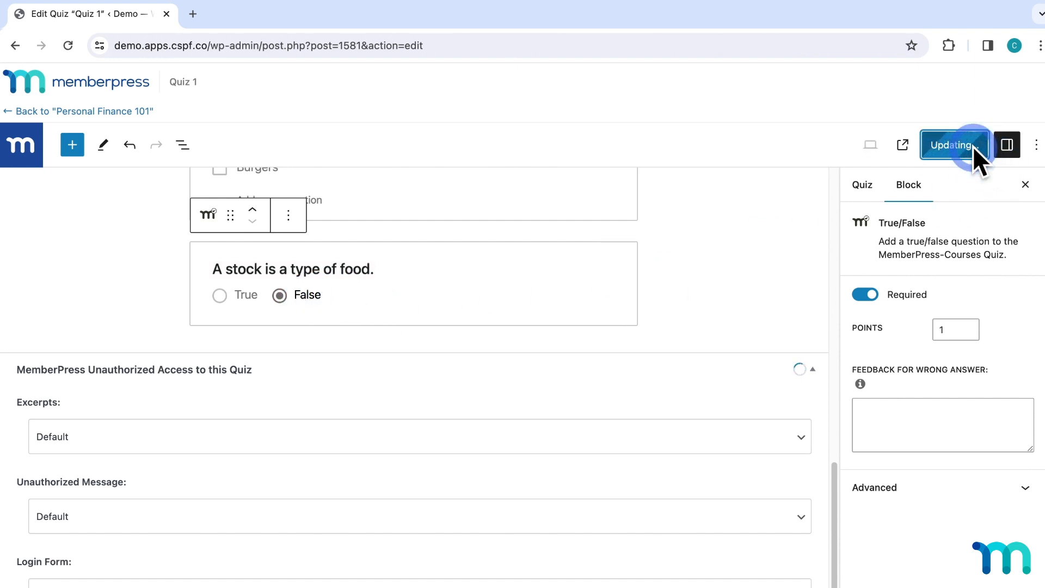
{"action": "left_click", "coordinate": [908, 145]}
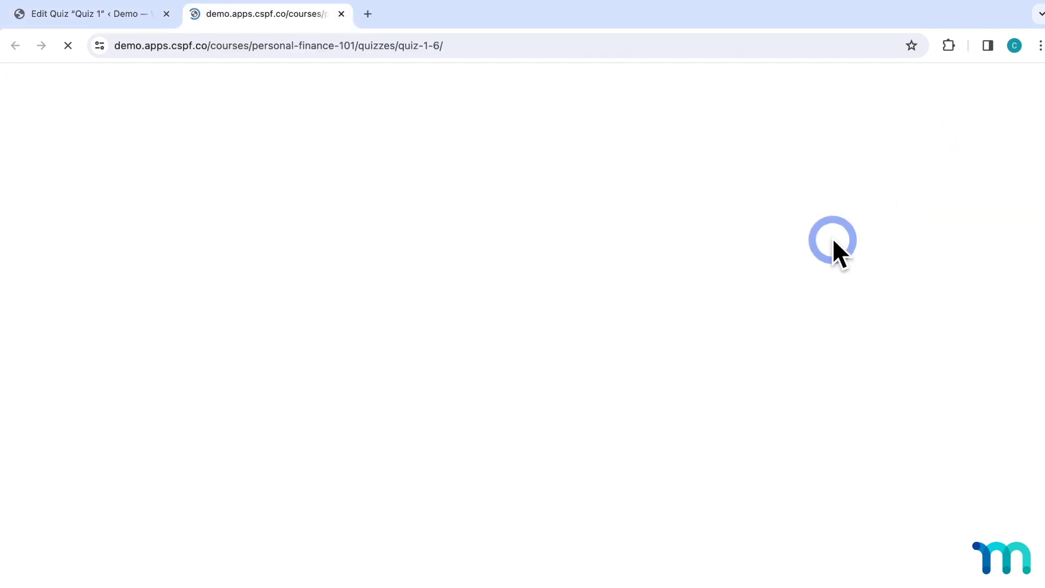
{"action": "scroll", "coordinate": [770, 380], "scroll_direction": "down", "scroll_amount": 5}
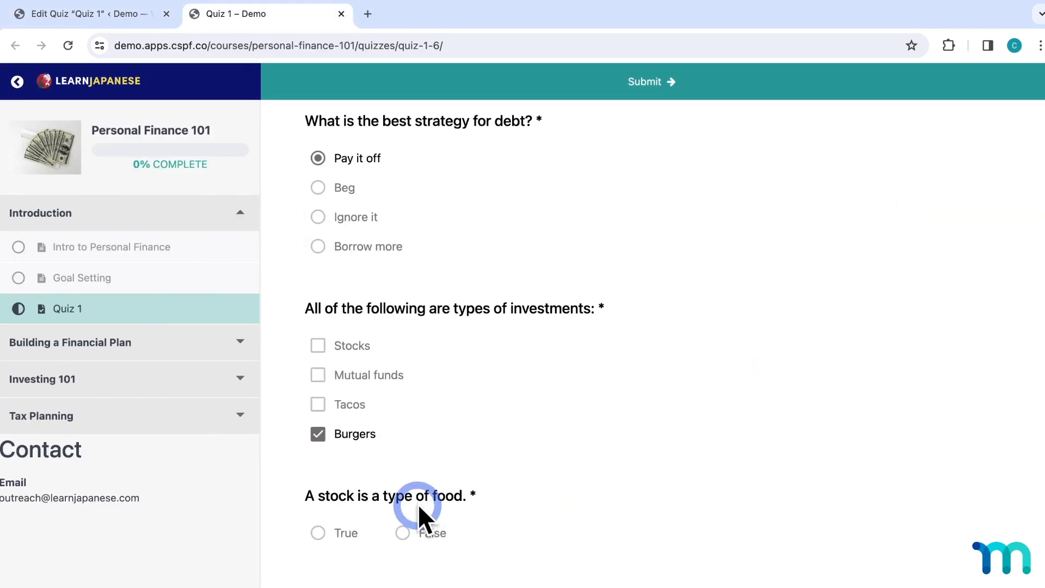
Try both the False and True answers of the stock question on the published page, then close that page.
{"action": "left_click", "coordinate": [403, 532]}
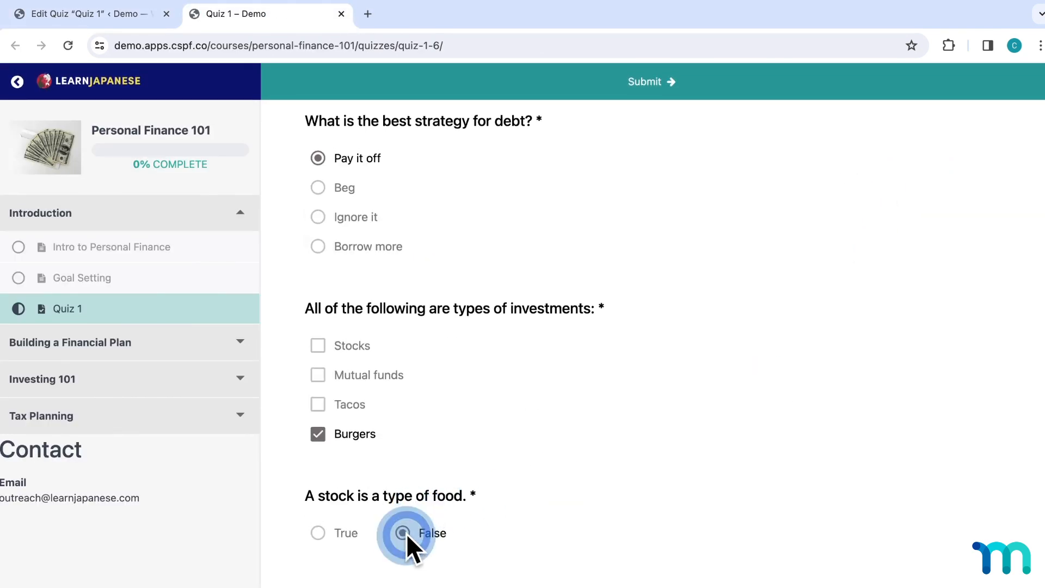
{"action": "left_click", "coordinate": [346, 533]}
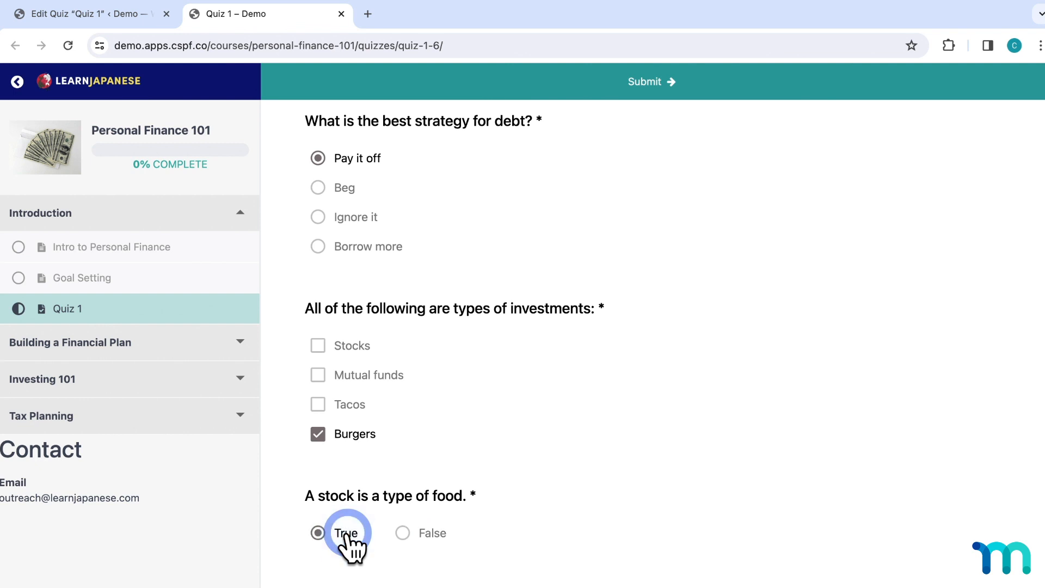
{"action": "left_click", "coordinate": [341, 14]}
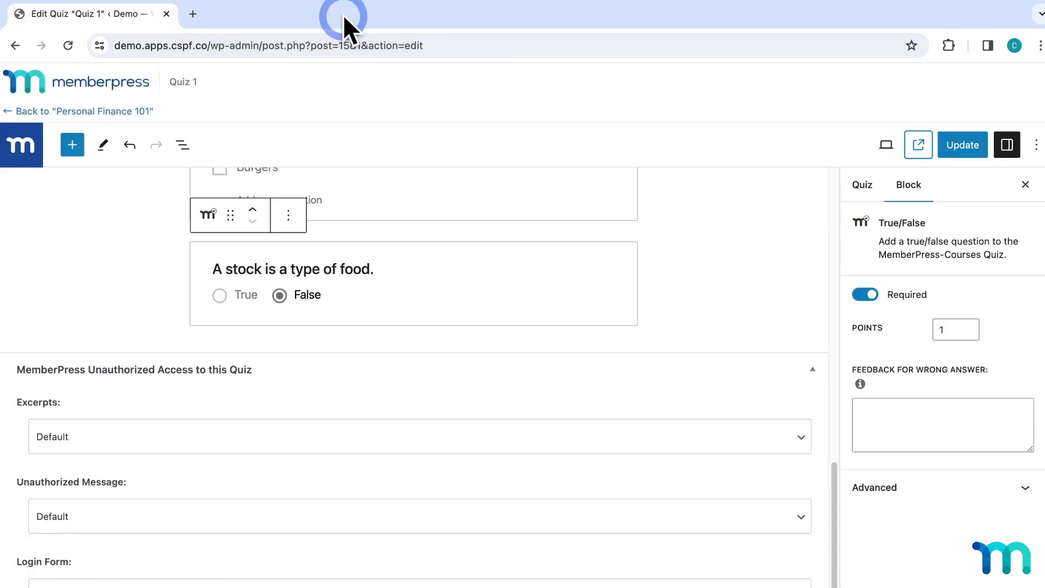
Add a Short Answer question block below the True/False question and start editing its question text.
{"action": "left_click", "coordinate": [71, 145]}
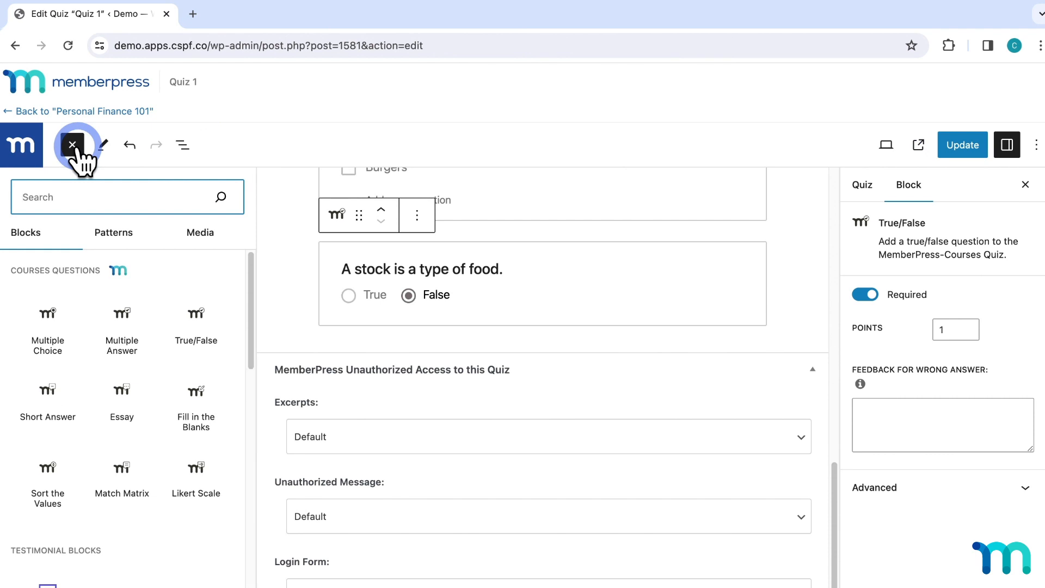
{"action": "left_click", "coordinate": [55, 346]}
{"action": "left_click", "coordinate": [50, 402]}
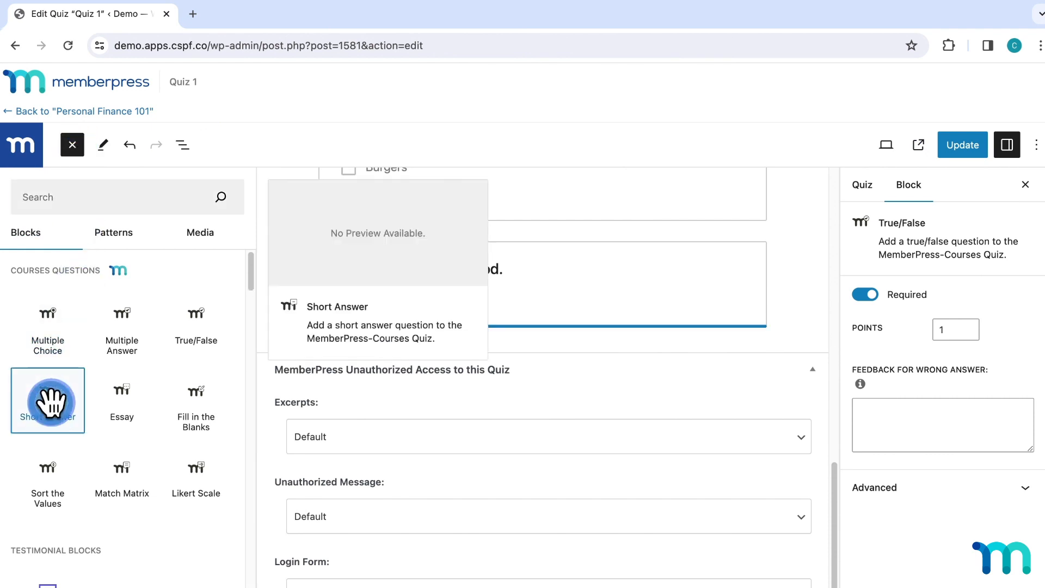
{"action": "left_click", "coordinate": [648, 320]}
{"action": "scroll", "coordinate": [788, 348], "scroll_direction": "down", "scroll_amount": 2}
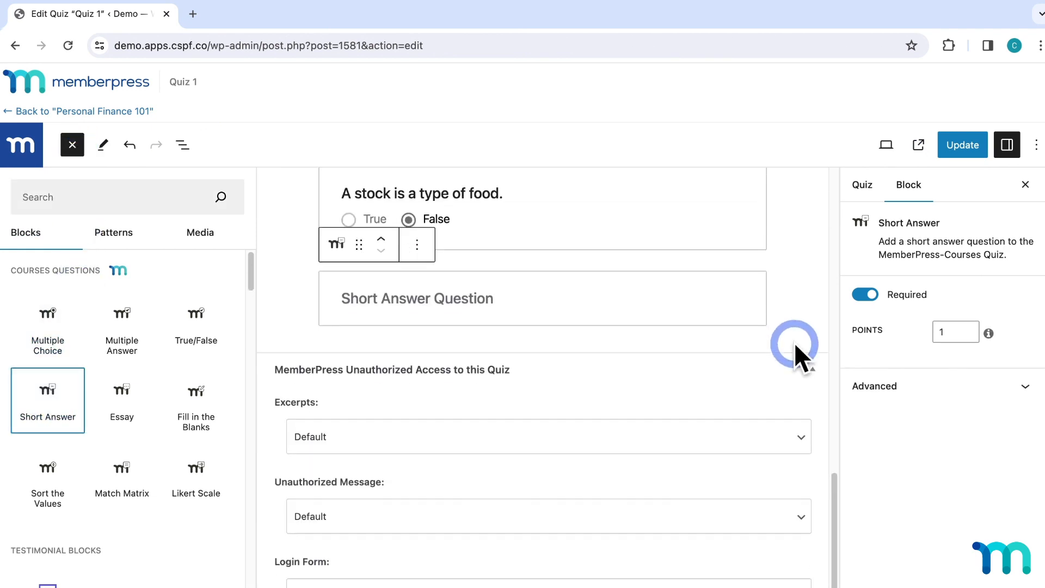
{"action": "left_click", "coordinate": [626, 300]}
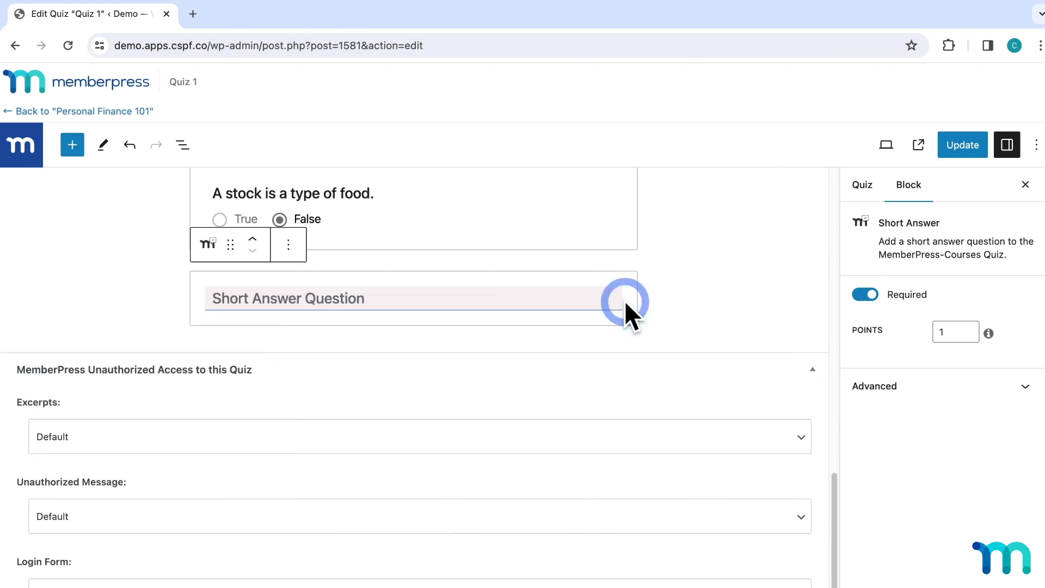
{"action": "type", "text": "What is "}
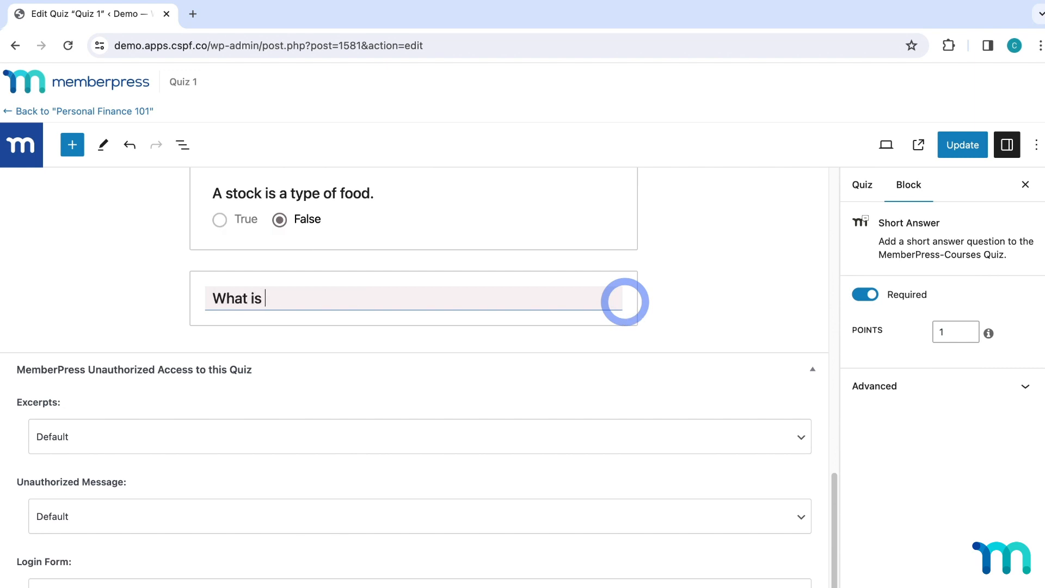
{"action": "type", "text": "the importance "}
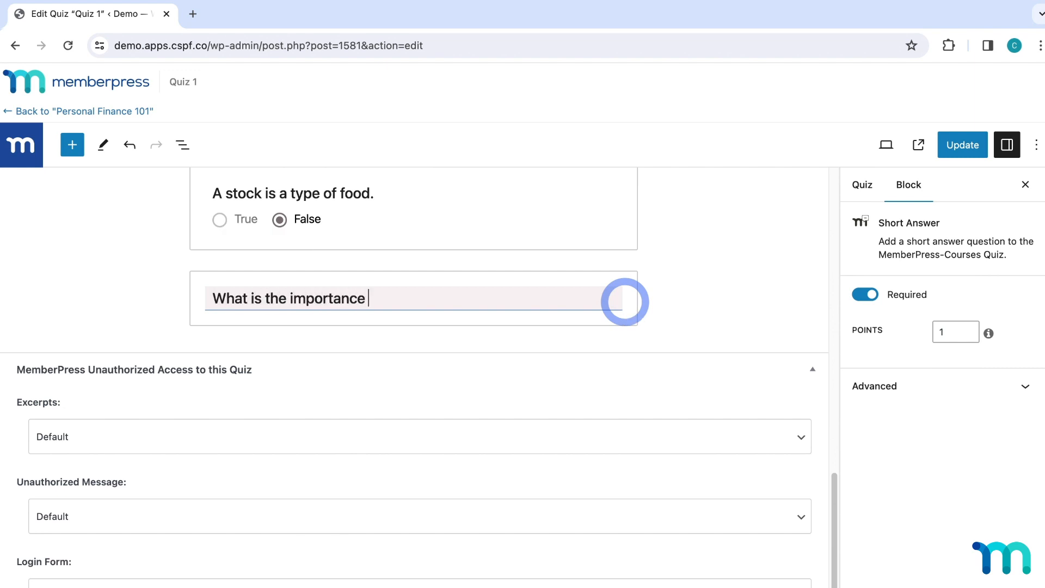
{"action": "type", "text": "of creating"}
{"action": "key", "text": "super+a"}
Enter "Why is it important to create a personal budget?" as the Short Answer question.
{"action": "type", "text": "Why "}
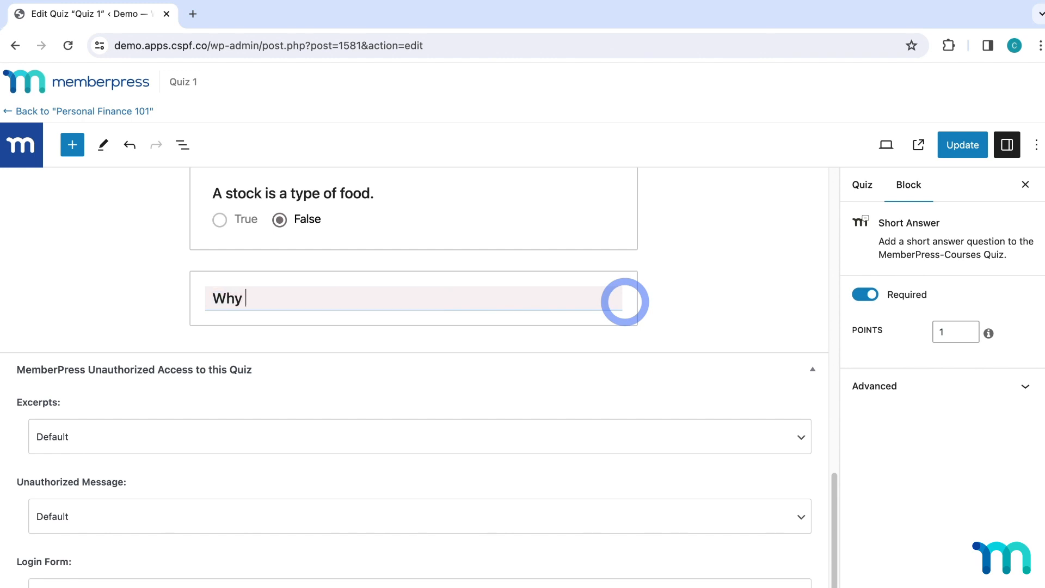
{"action": "type", "text": "is it important to"}
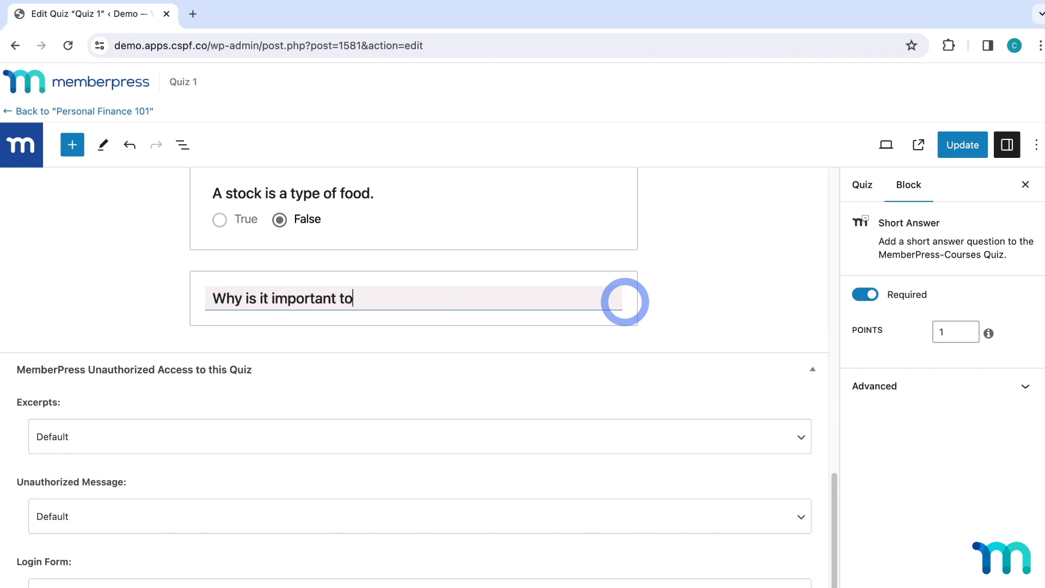
{"action": "type", "text": " create a personal budget"}
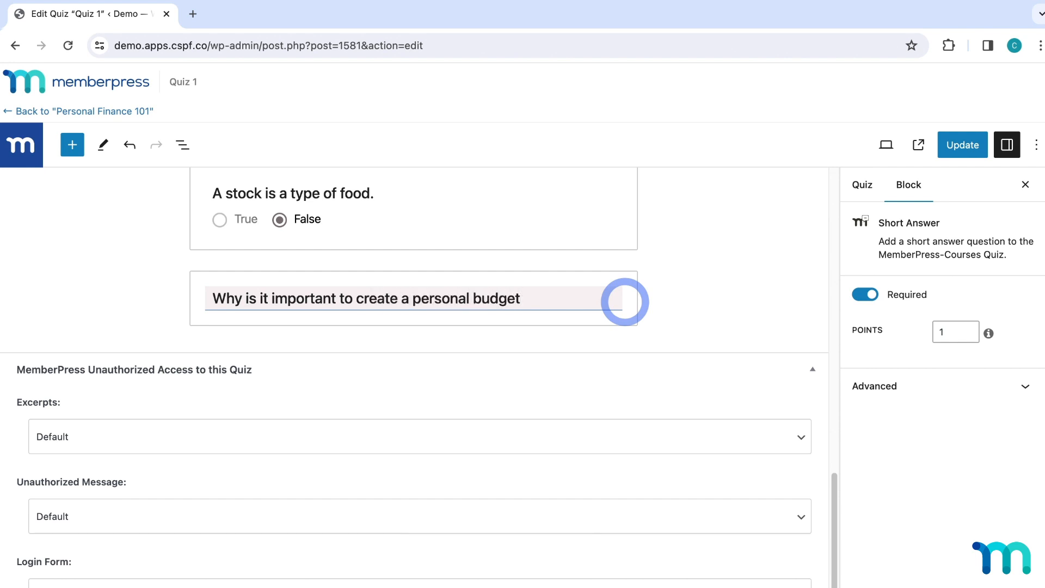
{"action": "type", "text": "?"}
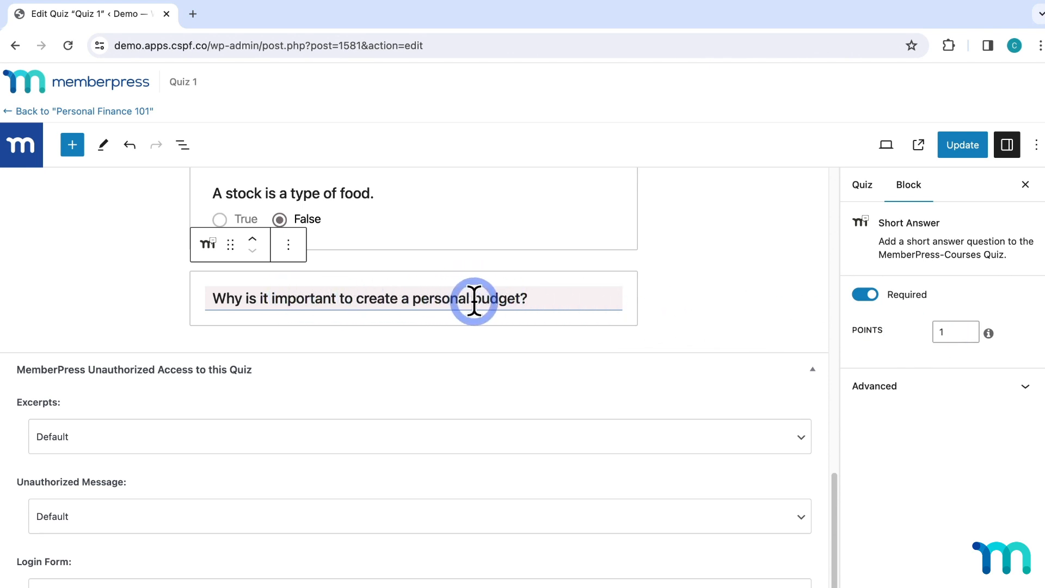
Update Quiz 1 and view the personal budget question on its published page, then close that page.
{"action": "left_click", "coordinate": [961, 145]}
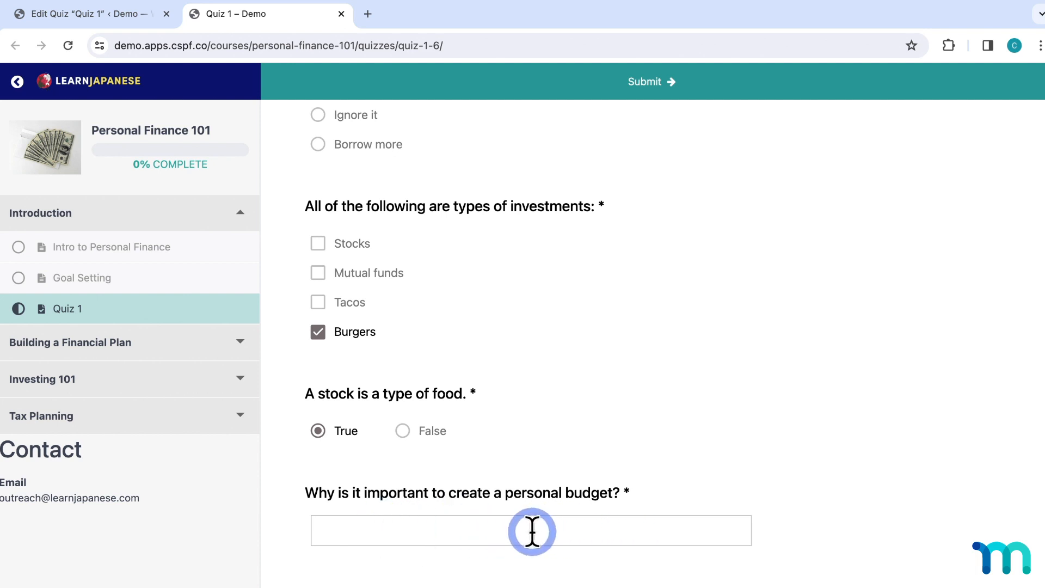
{"action": "left_click", "coordinate": [341, 14]}
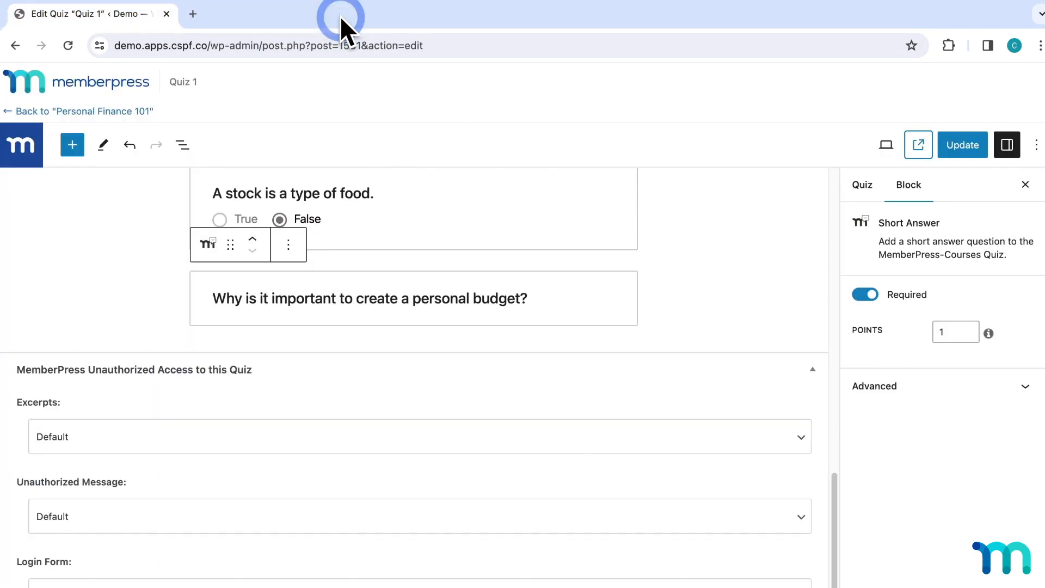
Add an Essay question block below the budget question with the text "Write a short essay on what you have learned about investing.".
{"action": "left_click", "coordinate": [72, 145]}
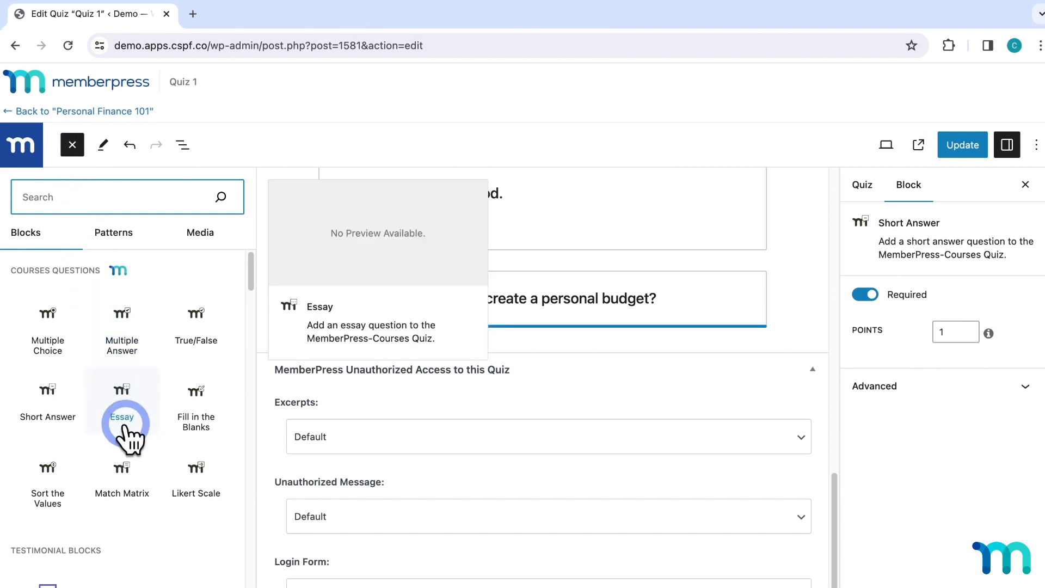
{"action": "left_click", "coordinate": [126, 397]}
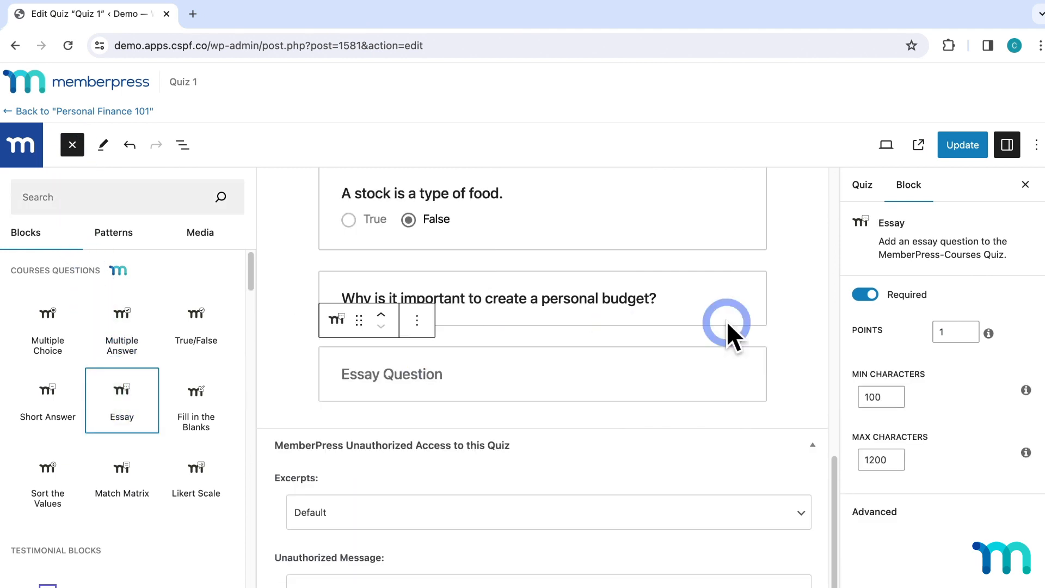
{"action": "scroll", "coordinate": [777, 315], "scroll_direction": "down", "scroll_amount": 2}
{"action": "left_click", "coordinate": [661, 300]}
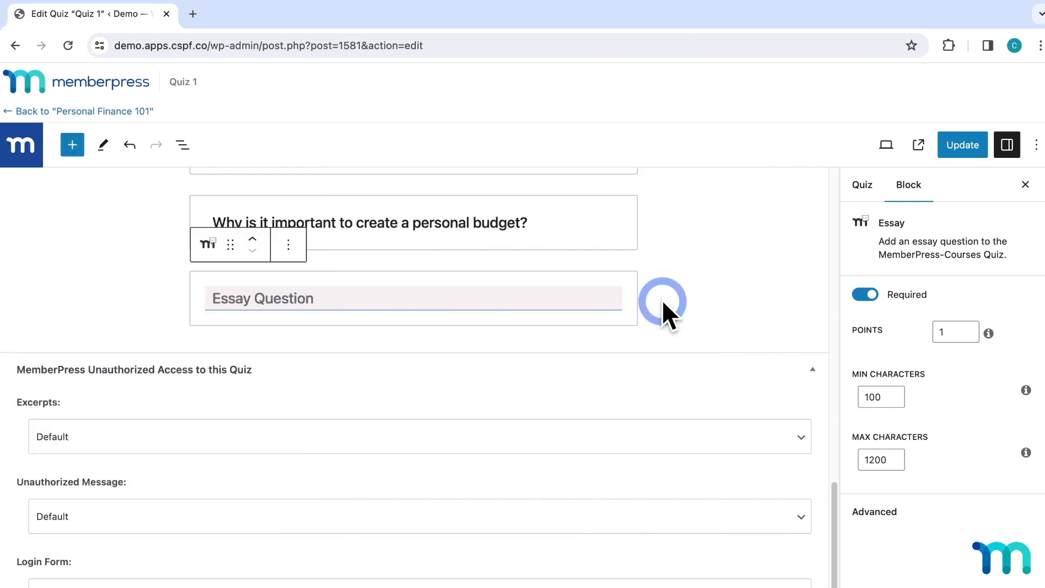
{"action": "type", "text": "W"}
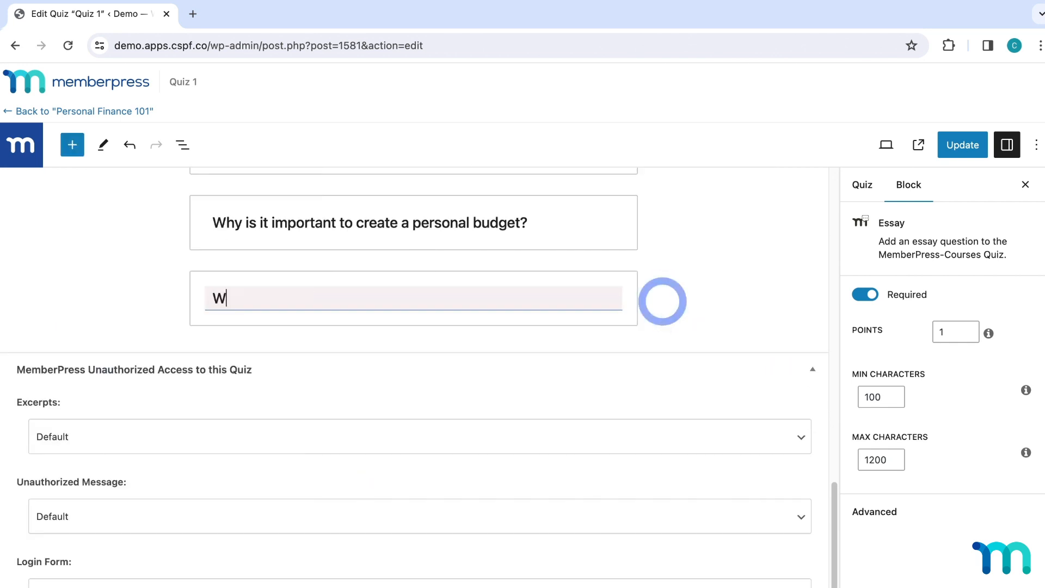
{"action": "type", "text": "rite a short ess"}
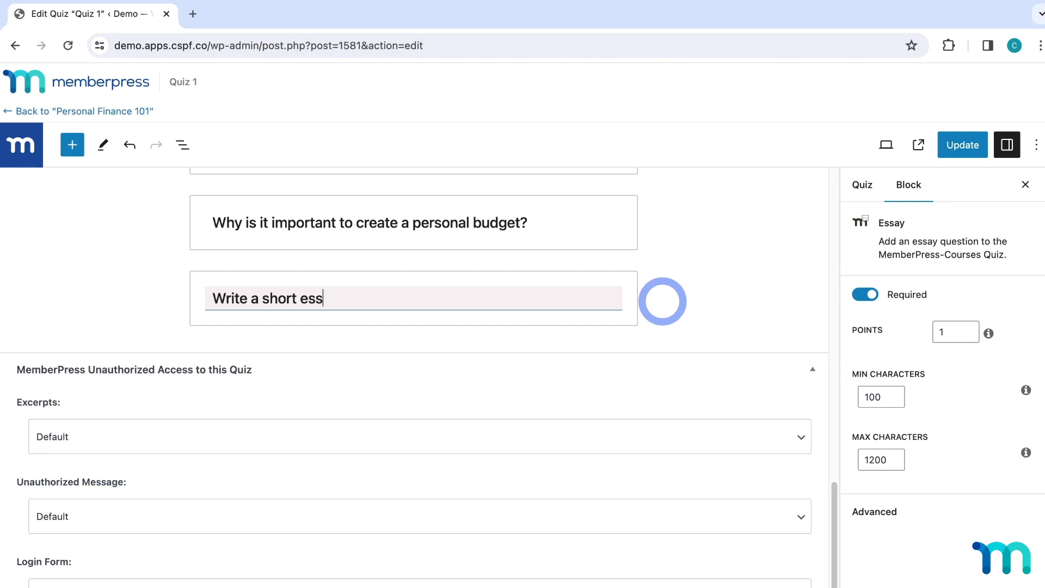
{"action": "type", "text": "ay on what you have"}
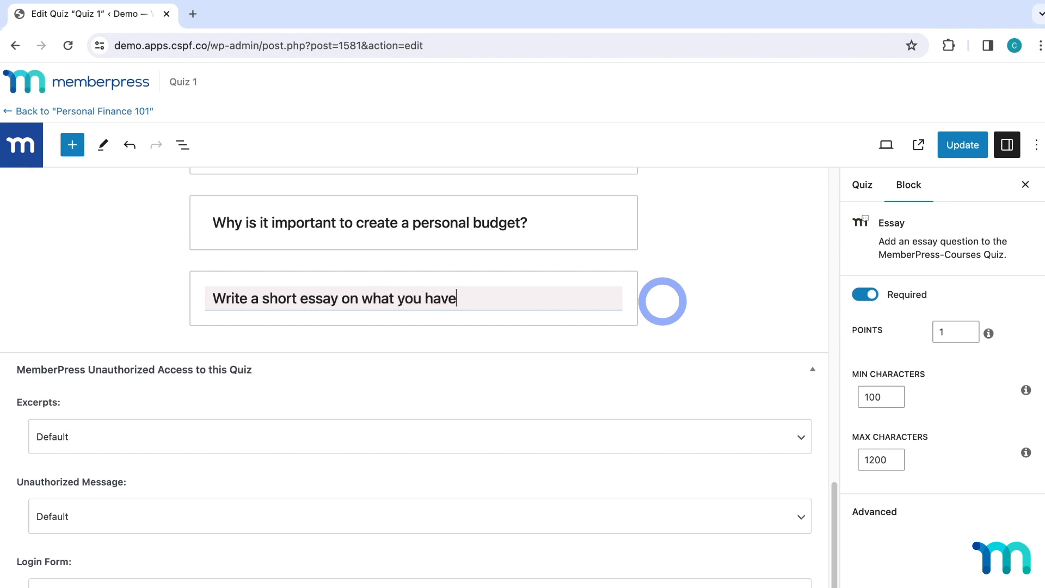
{"action": "type", "text": " learned about investi"}
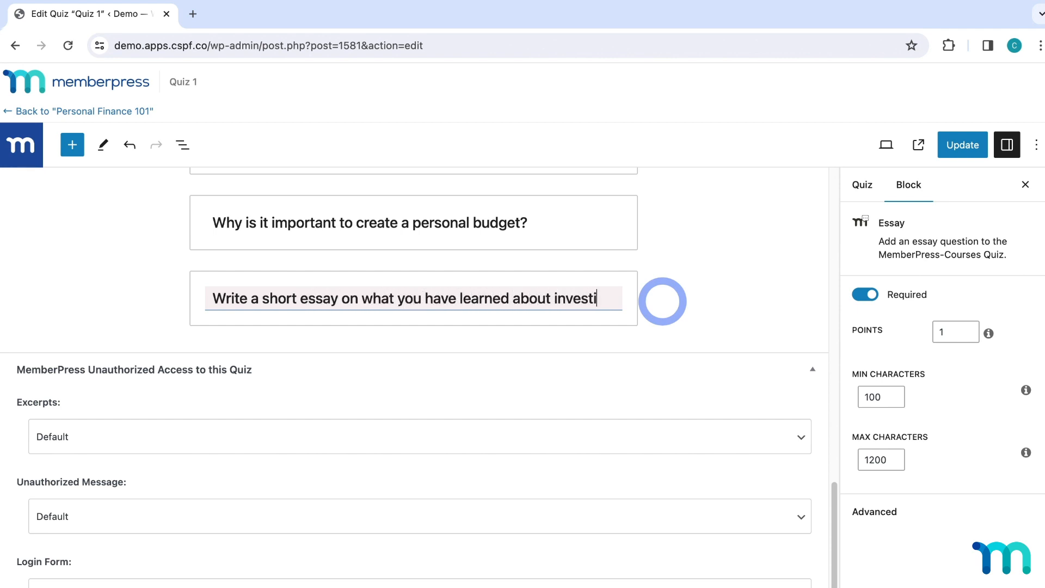
{"action": "type", "text": "ng."}
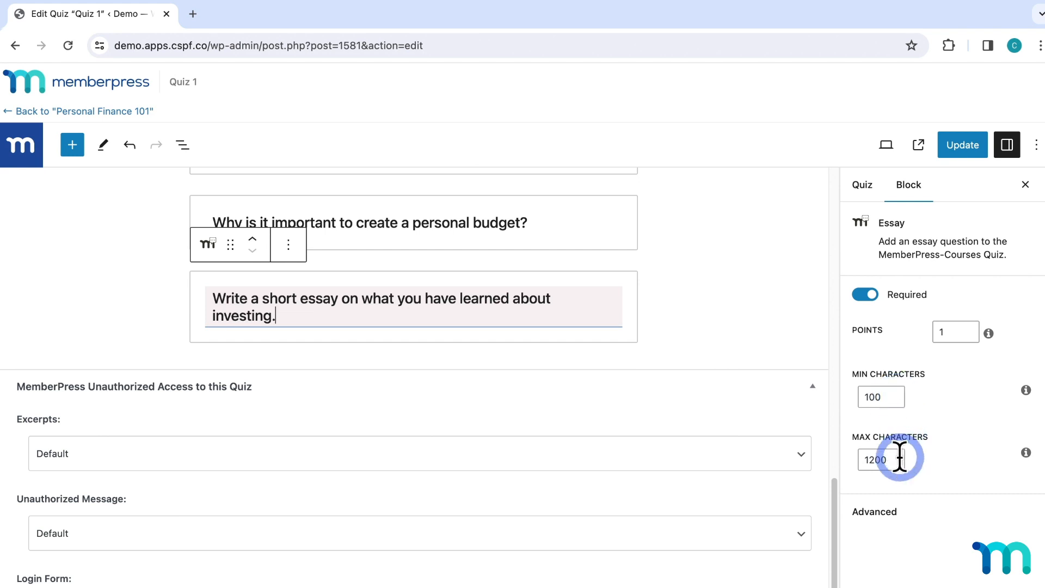
Set the essay question's points to 2.
{"action": "left_click", "coordinate": [931, 332]}
{"action": "type", "text": "2"}
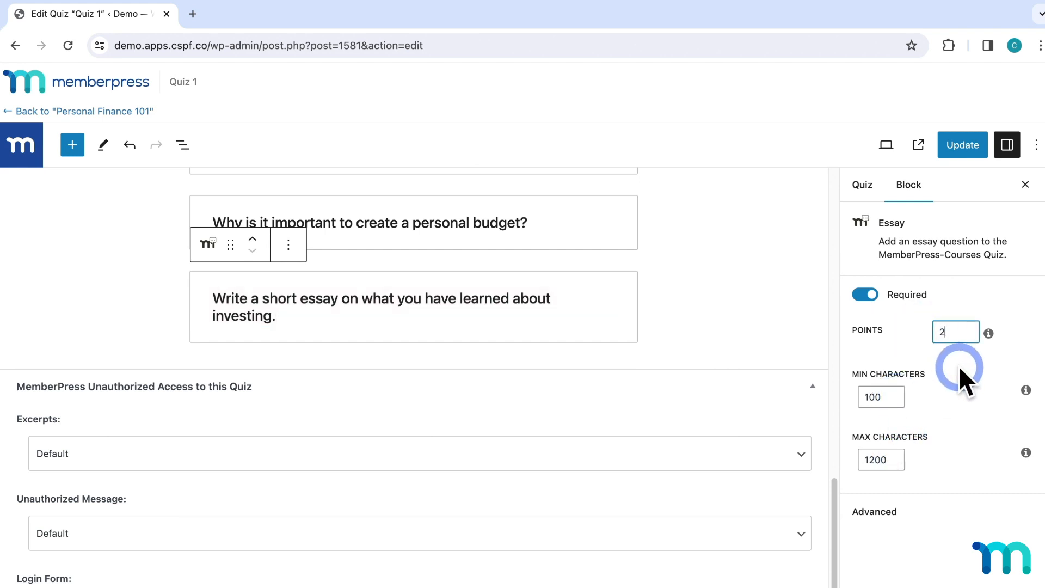
{"action": "left_click", "coordinate": [928, 463]}
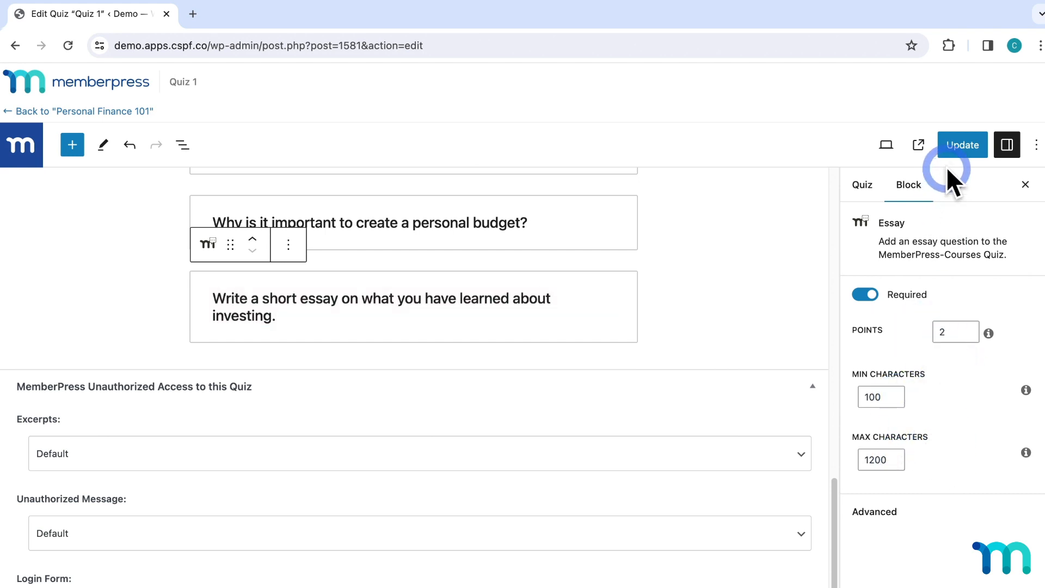
Update Quiz 1 and try enlarging the essay answer box on its published page, then close that page.
{"action": "left_click", "coordinate": [956, 144]}
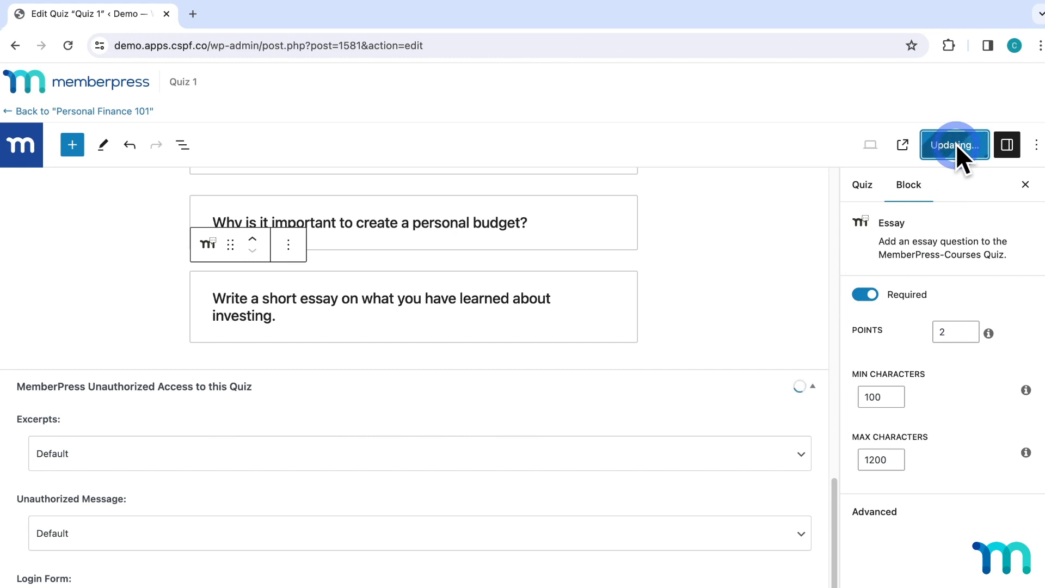
{"action": "left_click", "coordinate": [902, 144]}
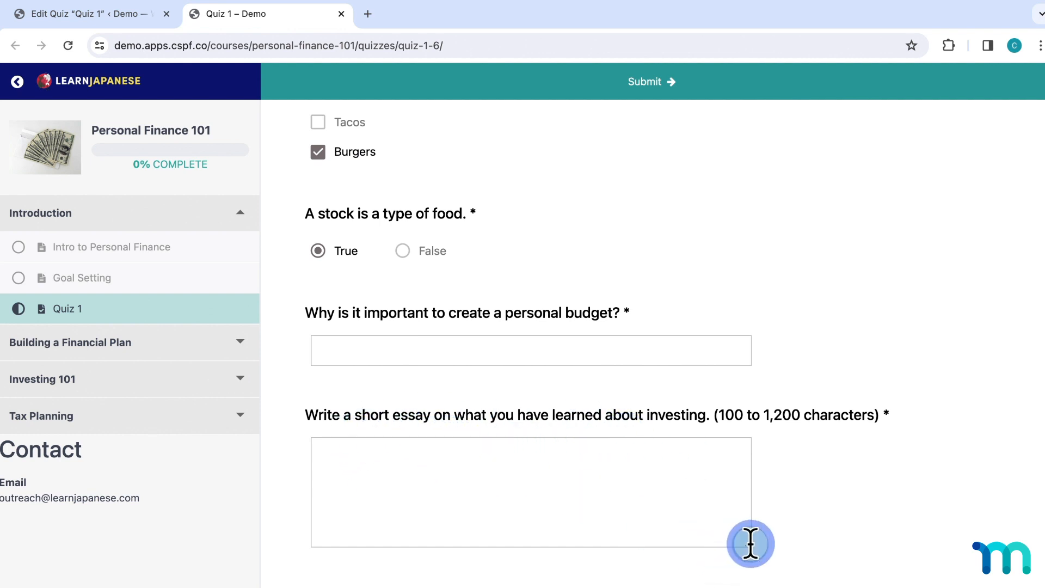
{"action": "left_click_drag", "start_coordinate": [751, 544], "coordinate": [831, 587]}
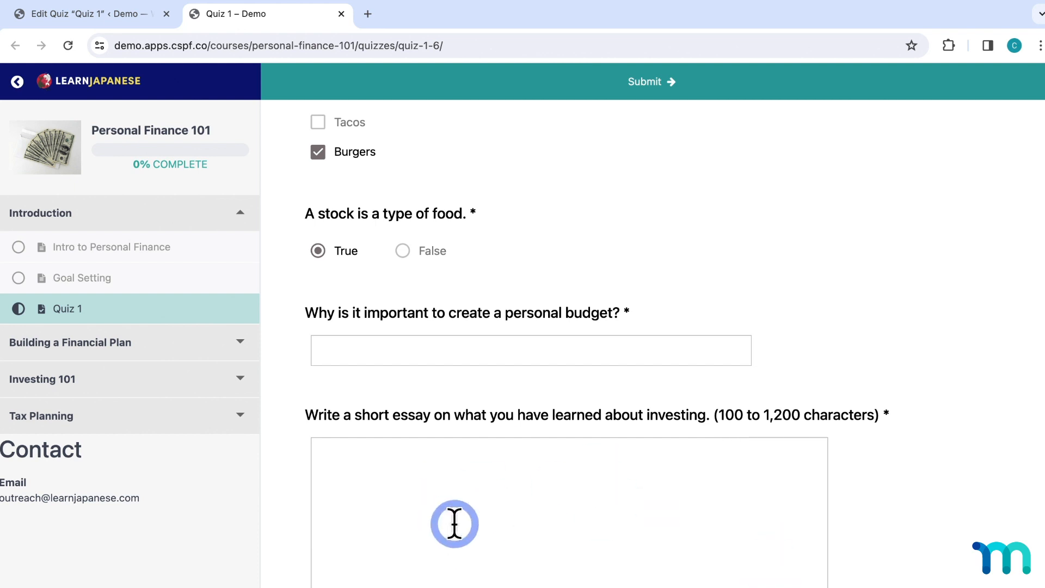
{"action": "scroll", "coordinate": [455, 524], "scroll_direction": "down", "scroll_amount": 3}
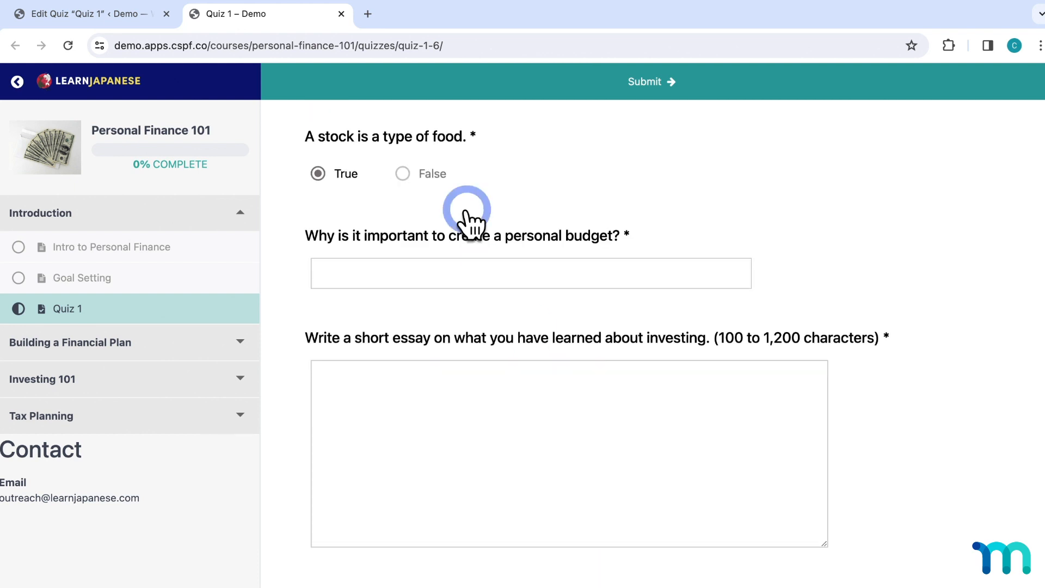
{"action": "left_click", "coordinate": [341, 14]}
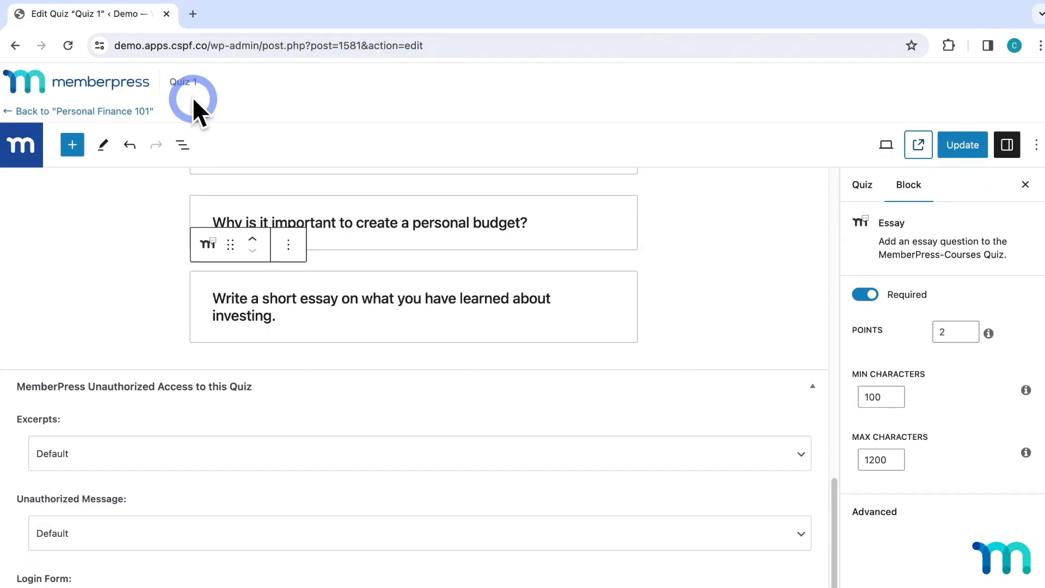
Add a Fill in the Blanks question block below the essay question with the title "Fill in the blanks.".
{"action": "left_click", "coordinate": [72, 144]}
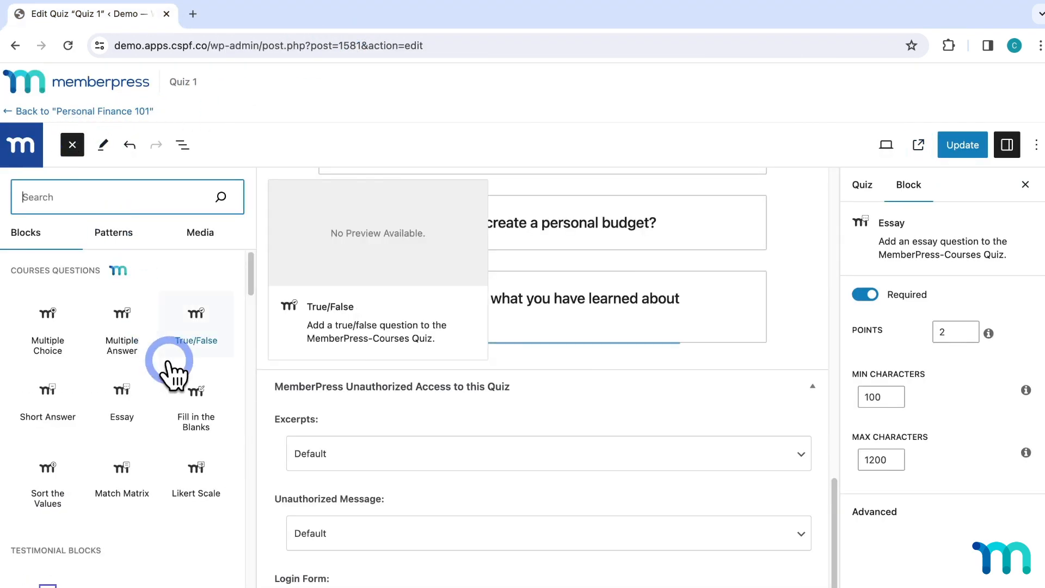
{"action": "left_click", "coordinate": [187, 434]}
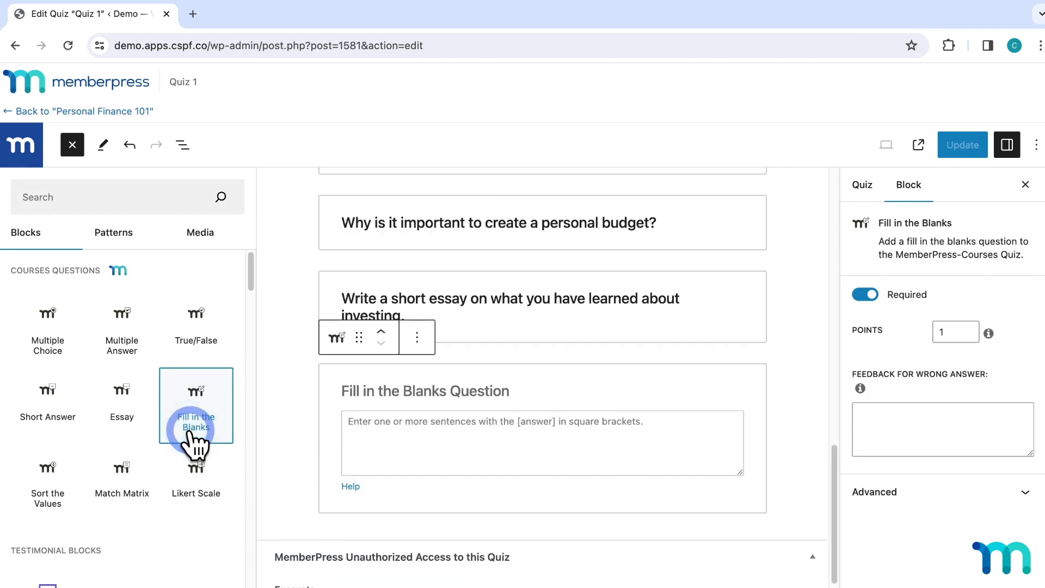
{"action": "scroll", "coordinate": [800, 346], "scroll_direction": "down", "scroll_amount": 3}
{"action": "scroll", "coordinate": [795, 331], "scroll_direction": "up", "scroll_amount": 1}
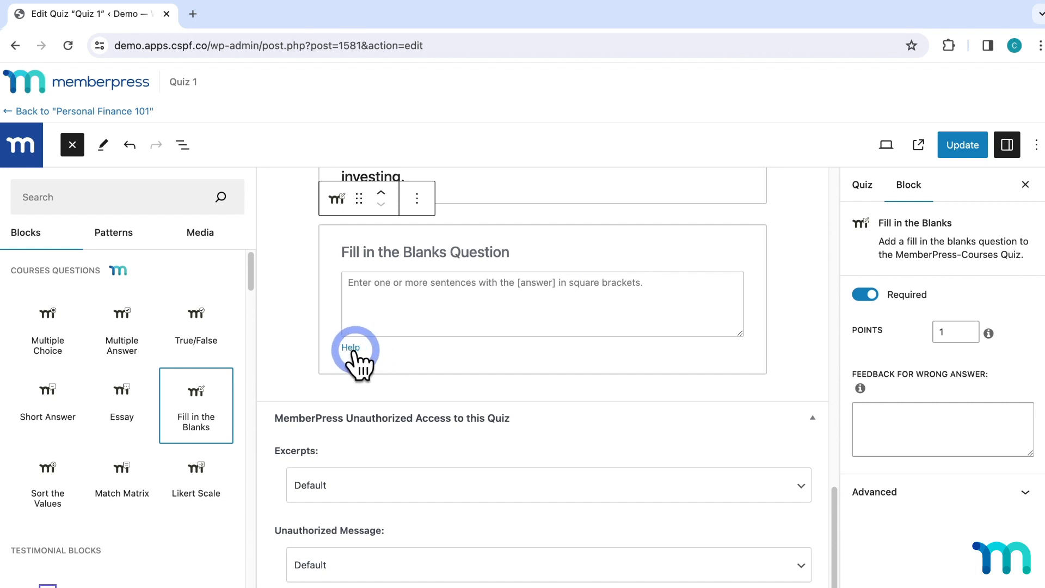
{"action": "left_click", "coordinate": [505, 252]}
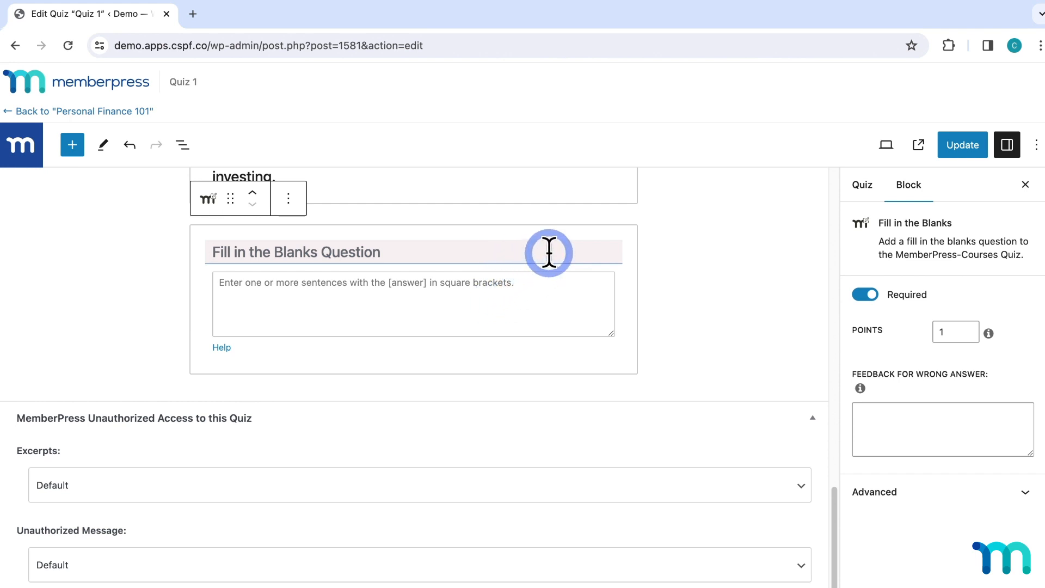
{"action": "type", "text": "Fill"}
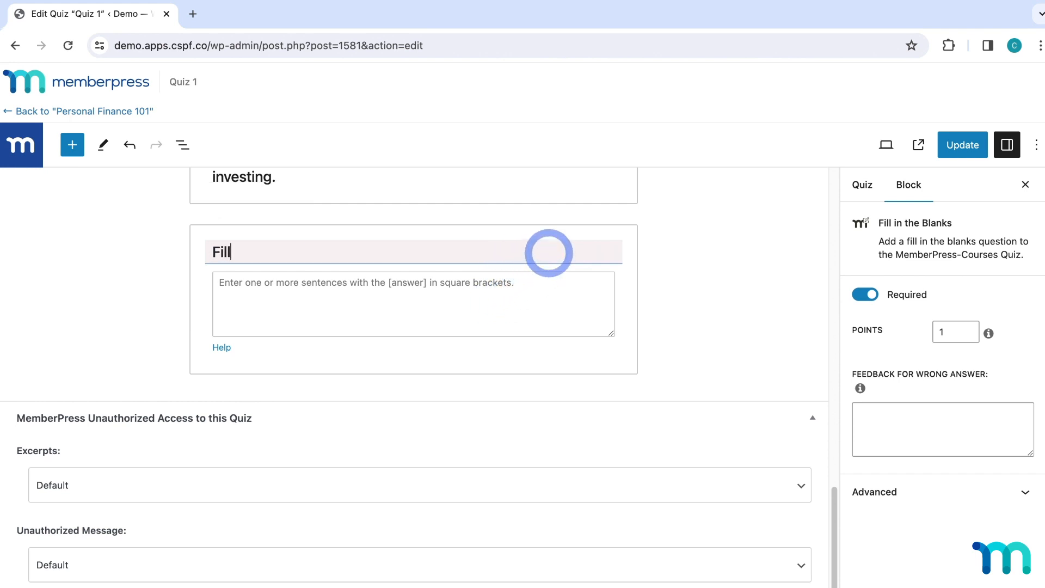
{"action": "type", "text": " in the blanks."}
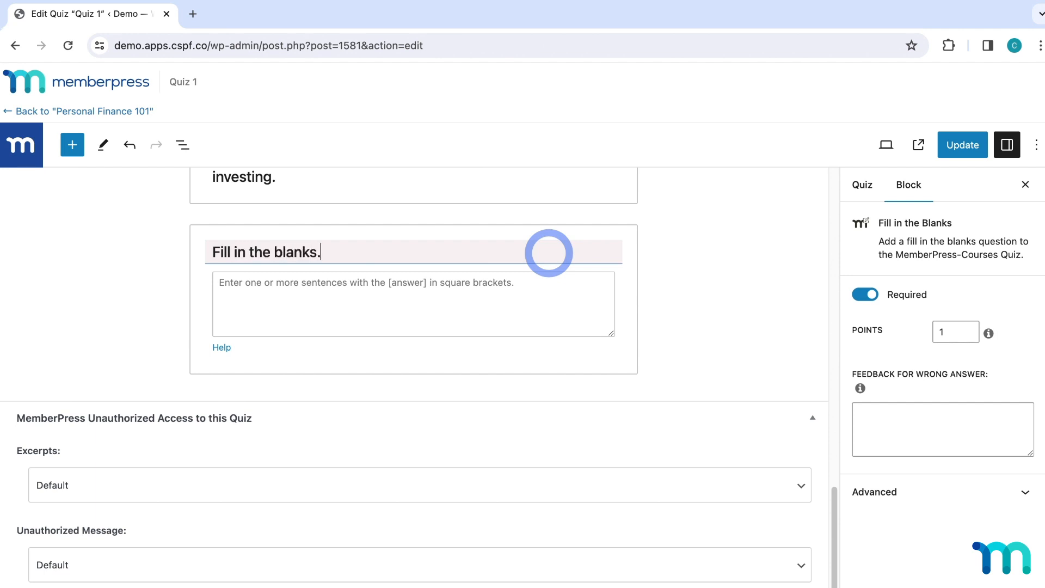
Enter the question's blanks text "When investing, consider the level of [risk]. A higher return comes with a higher [reward].".
{"action": "left_click", "coordinate": [529, 288]}
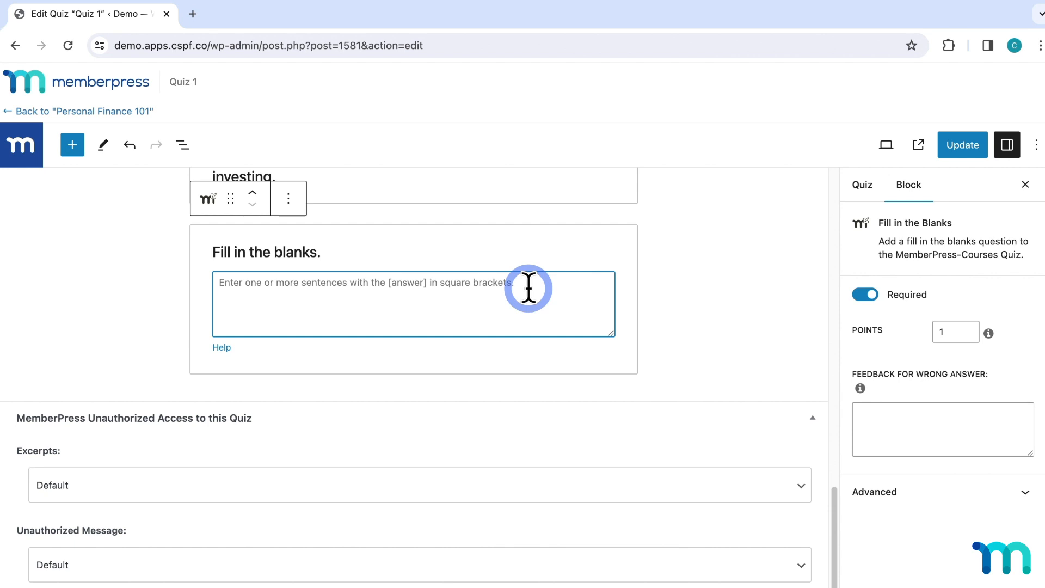
{"action": "type", "text": "When investing, consider the level of [risk]. A higher return"}
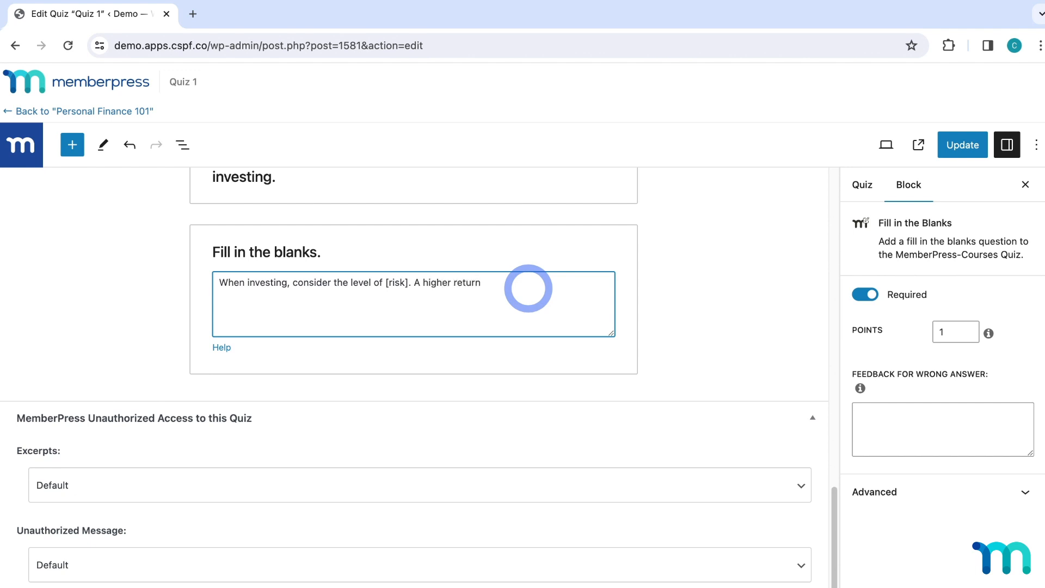
{"action": "type", "text": "her"}
{"action": "type", "text": " [reward]."}
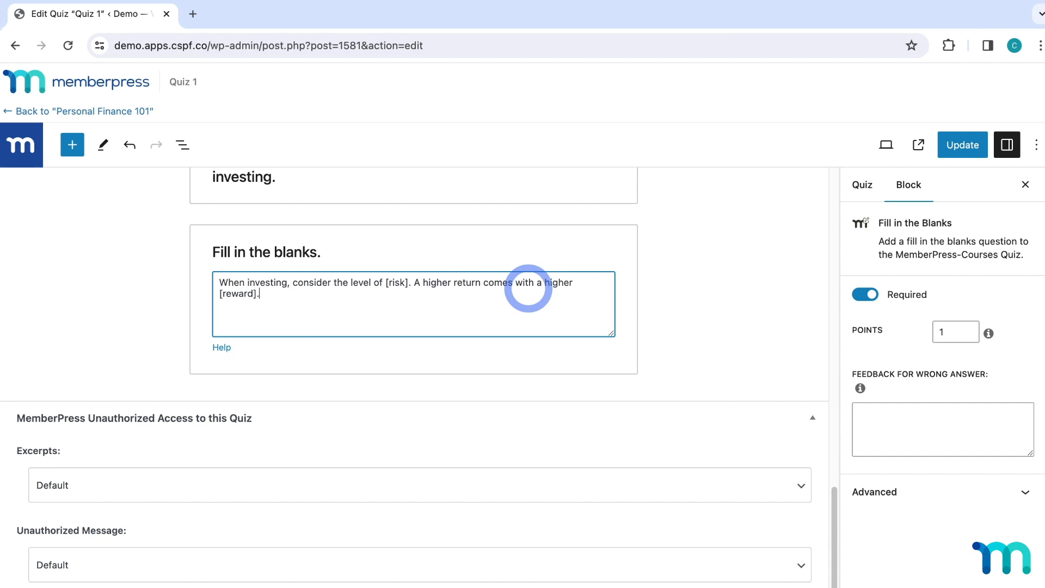
{"action": "left_click", "coordinate": [697, 288]}
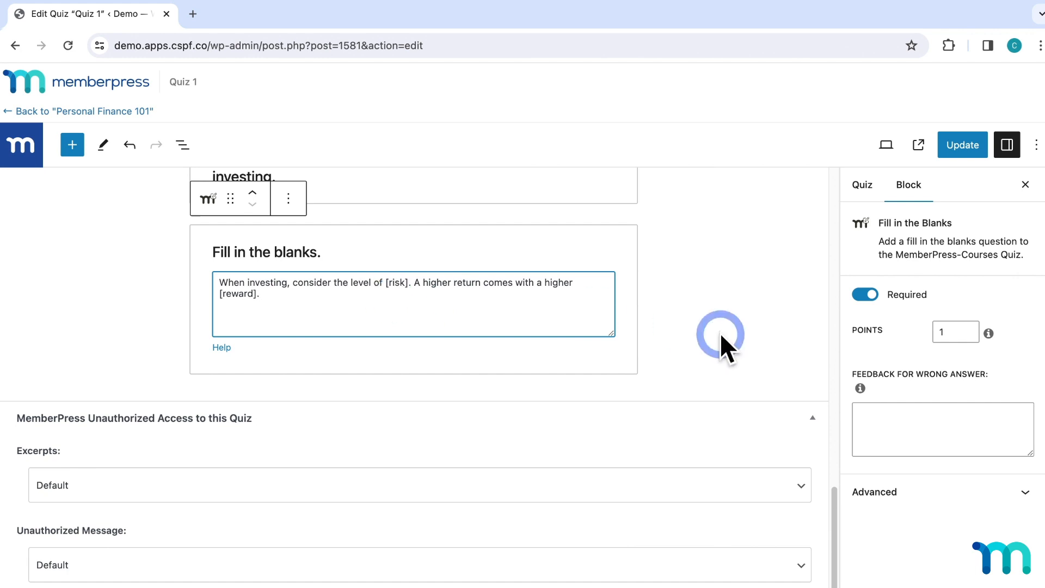
Set the fill-in-the-blanks question's points to 3.
{"action": "left_click", "coordinate": [953, 333]}
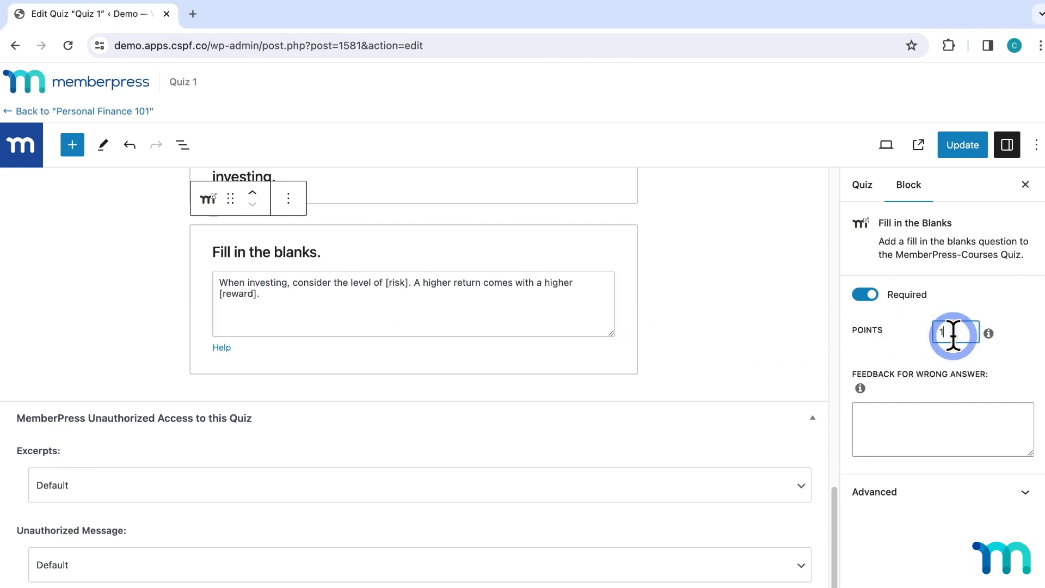
{"action": "key", "text": "BackSpace"}
{"action": "type", "text": "3"}
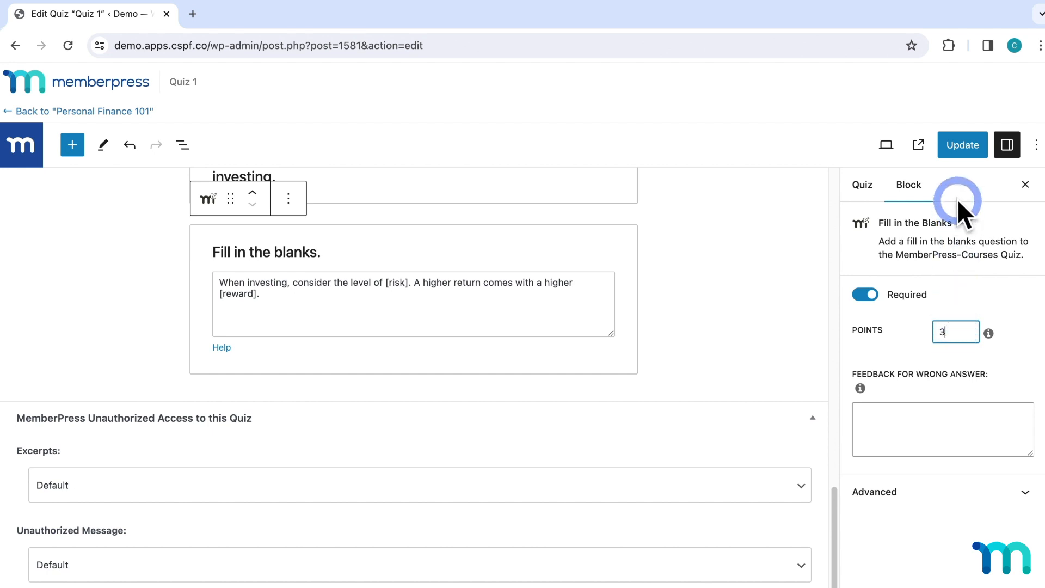
Update Quiz 1 and try both blank answer fields of the investing sentence on its published page, then close that page.
{"action": "left_click", "coordinate": [972, 149]}
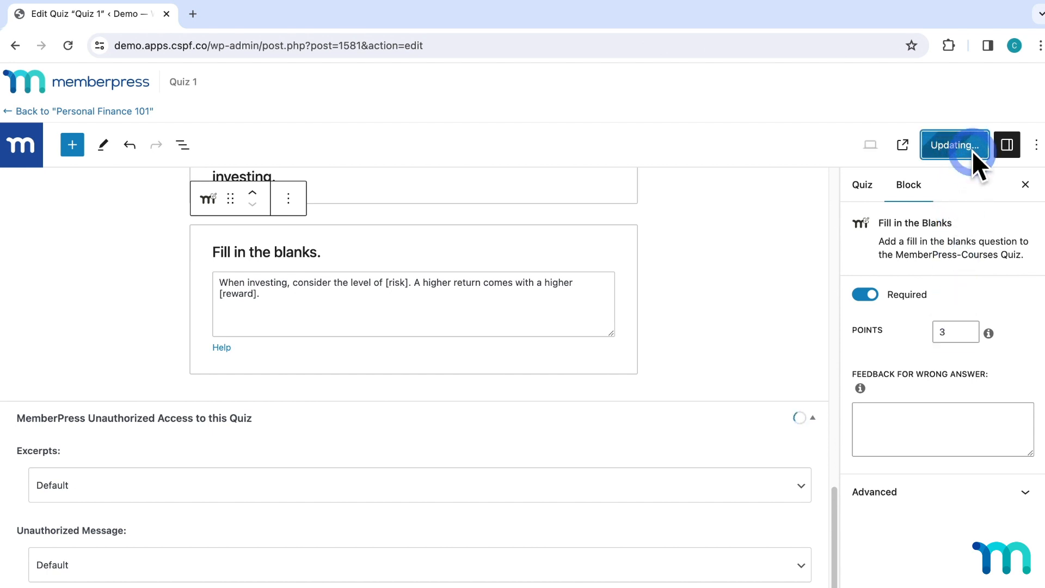
{"action": "left_click", "coordinate": [928, 144]}
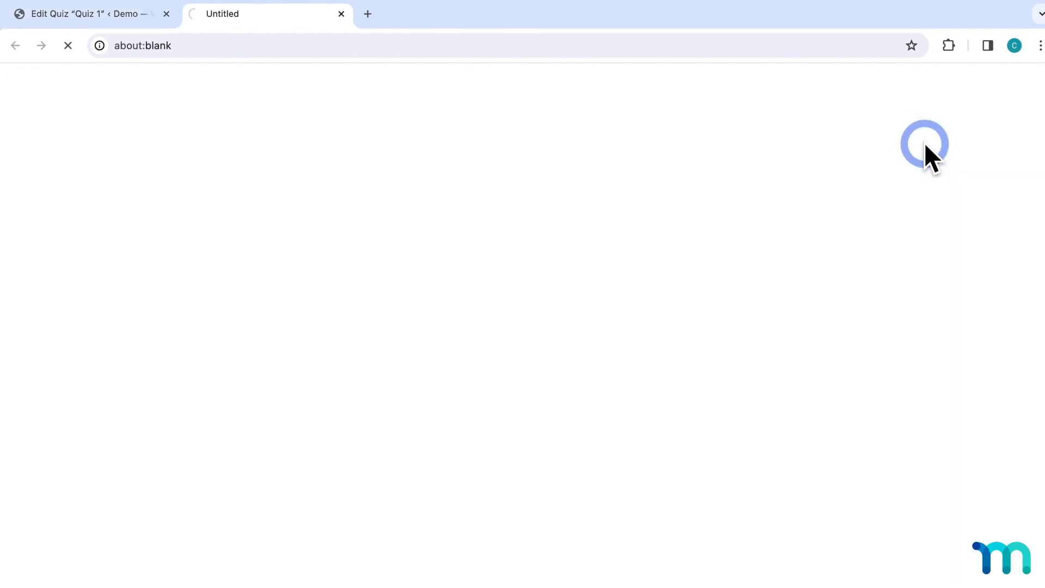
{"action": "scroll", "coordinate": [893, 191], "scroll_direction": "down", "scroll_amount": 10}
{"action": "scroll", "coordinate": [893, 191], "scroll_direction": "down", "scroll_amount": 3}
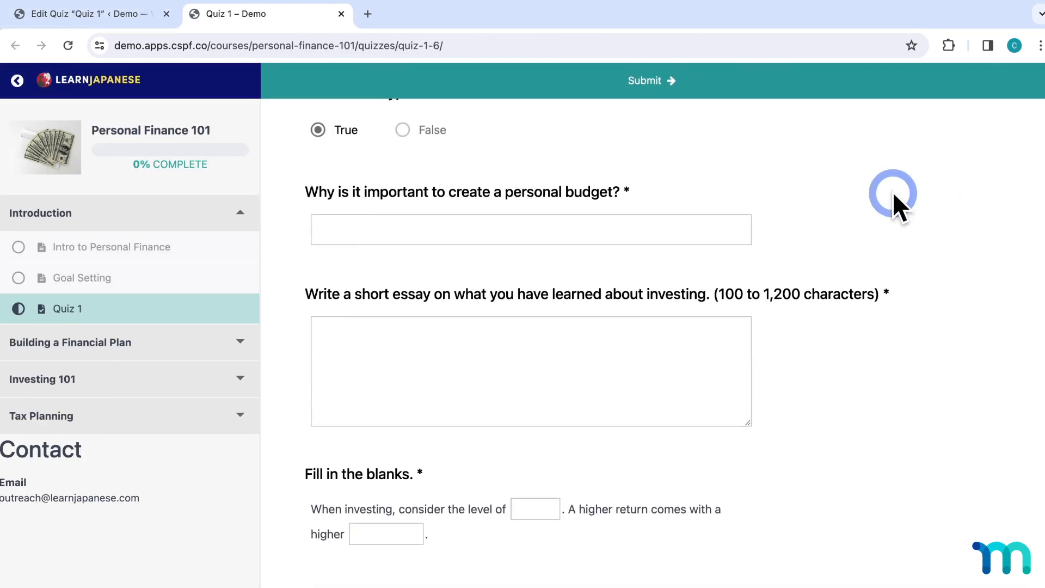
{"action": "left_click", "coordinate": [519, 512]}
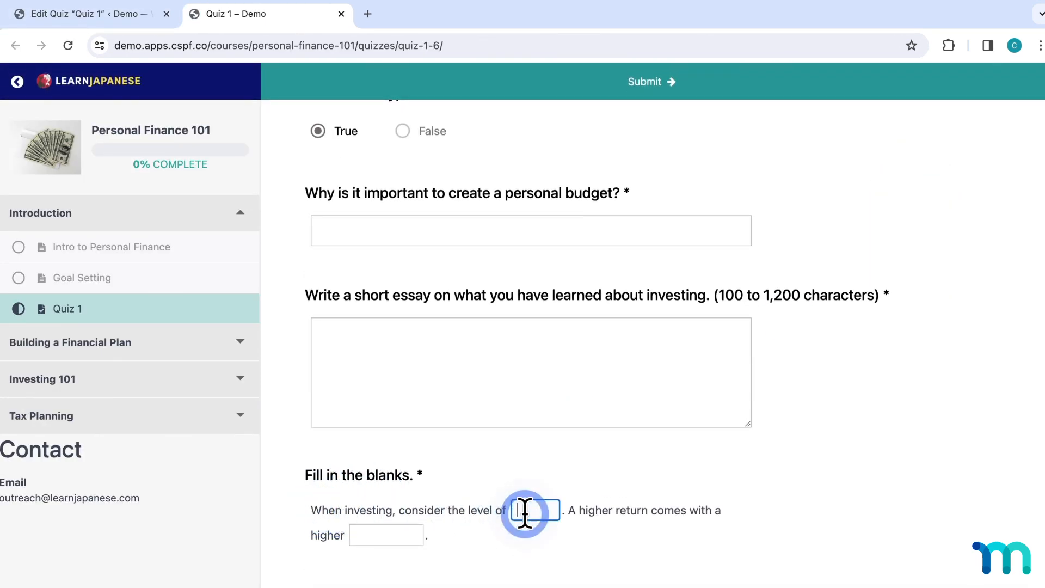
{"action": "left_click", "coordinate": [384, 534]}
{"action": "left_click", "coordinate": [522, 509]}
{"action": "left_click", "coordinate": [385, 535]}
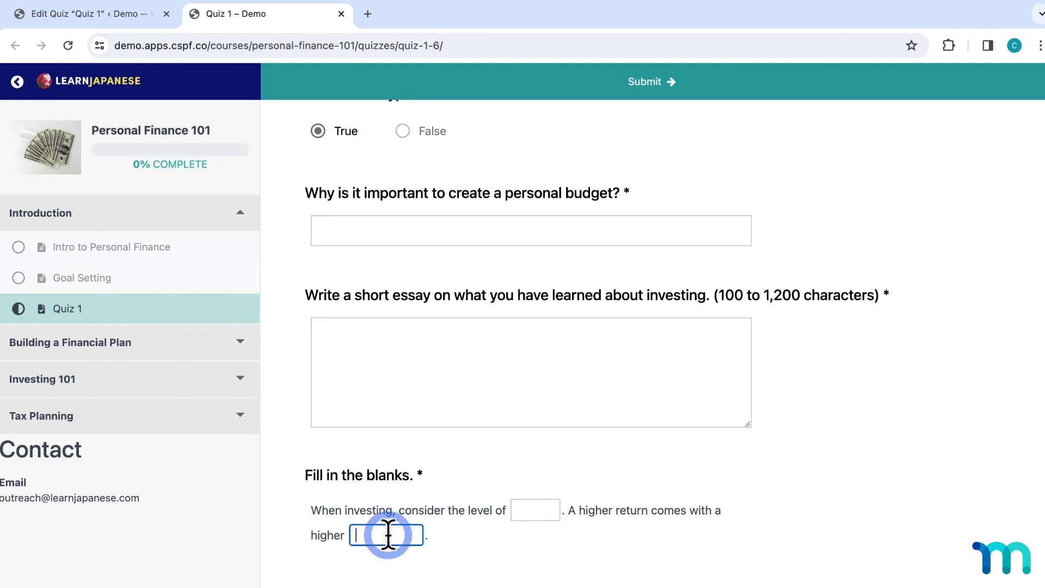
{"action": "left_click", "coordinate": [341, 13]}
Add a Sort the Values question block below the blanks question, titled "Arrange these steps in the correct order to create a budget.".
{"action": "left_click", "coordinate": [72, 145]}
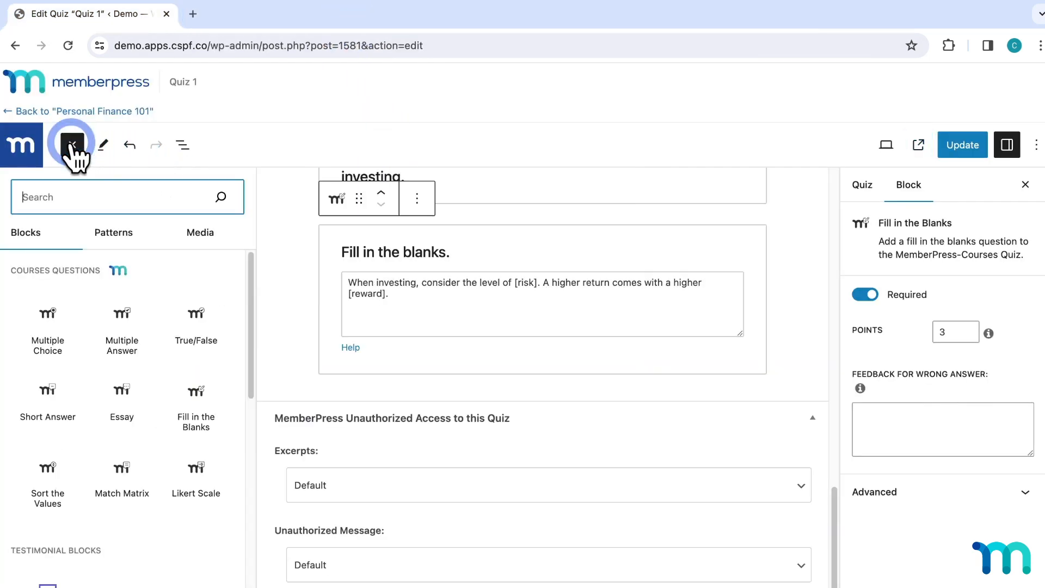
{"action": "left_click", "coordinate": [53, 504]}
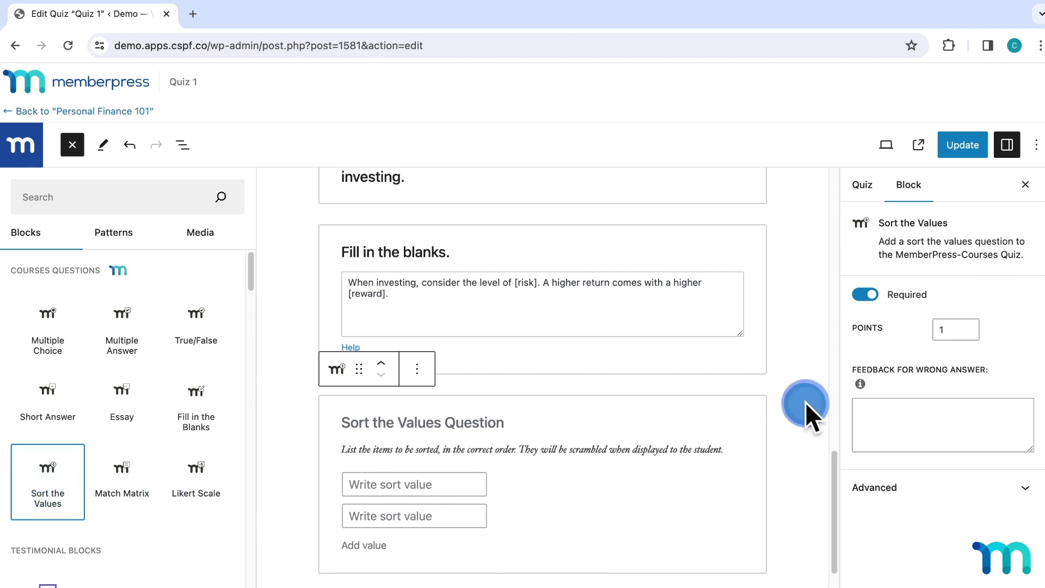
{"action": "left_click", "coordinate": [805, 402]}
{"action": "scroll", "coordinate": [805, 402], "scroll_direction": "down", "scroll_amount": 3}
{"action": "left_click", "coordinate": [427, 331]}
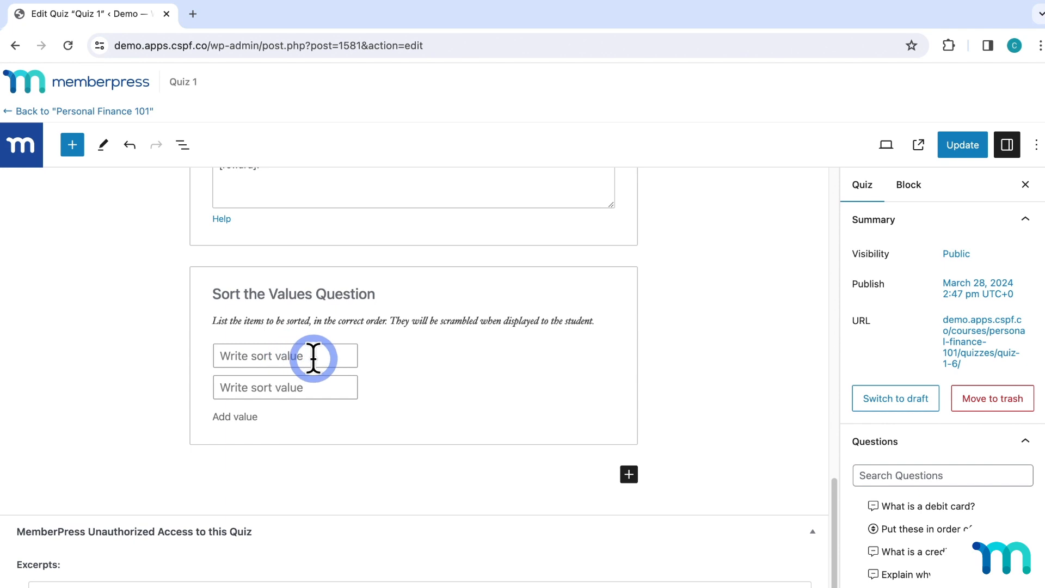
{"action": "left_click", "coordinate": [416, 367]}
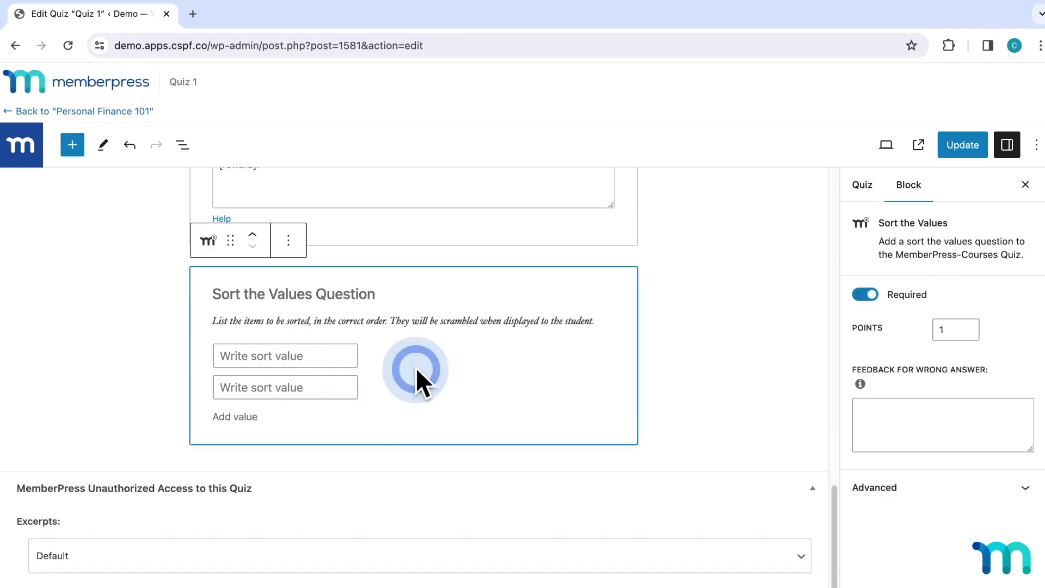
{"action": "left_click", "coordinate": [368, 296]}
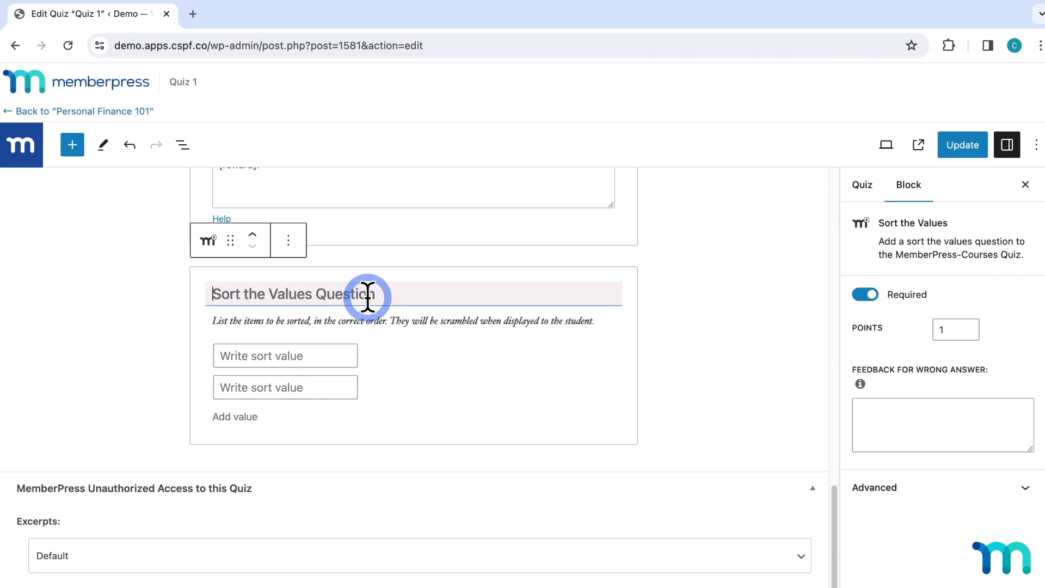
{"action": "type", "text": "Arrange thes"}
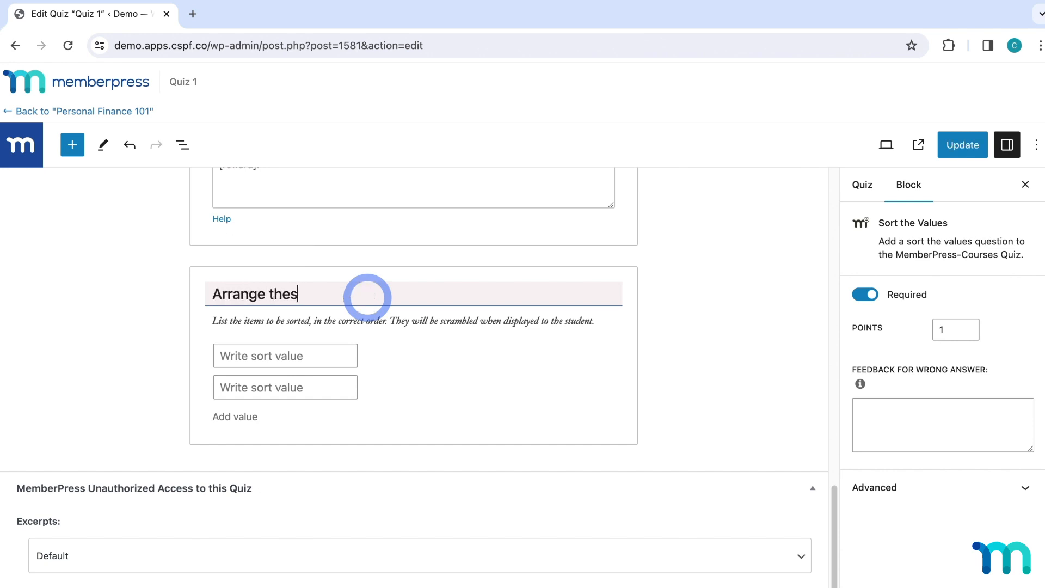
{"action": "type", "text": "e steps in the correc"}
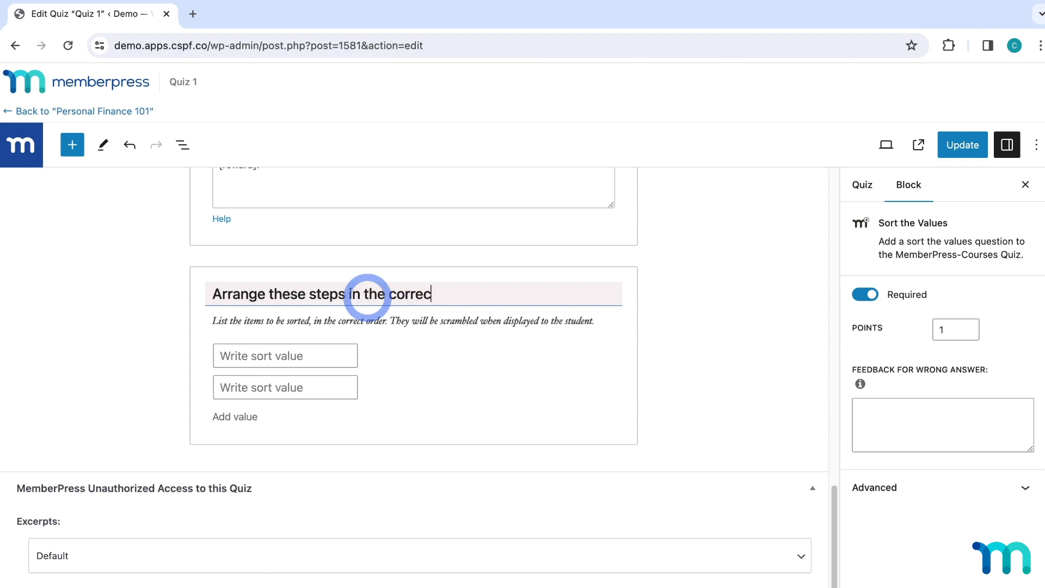
{"action": "type", "text": "t order to create a "}
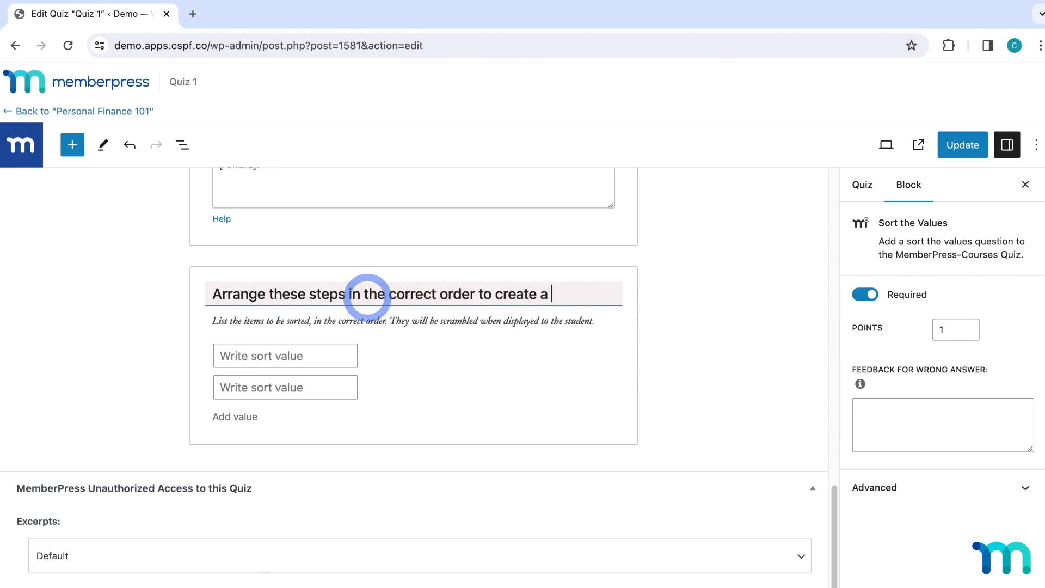
{"action": "type", "text": "budget."}
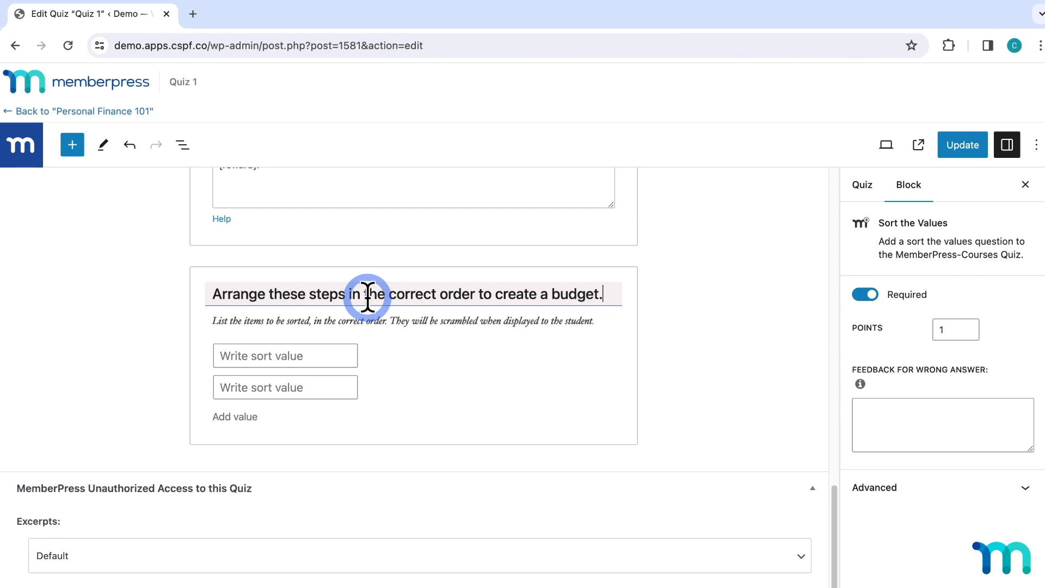
Fill the first two sort values of the budget steps question with "Set financial goals" and "Track expenses".
{"action": "left_click", "coordinate": [342, 353]}
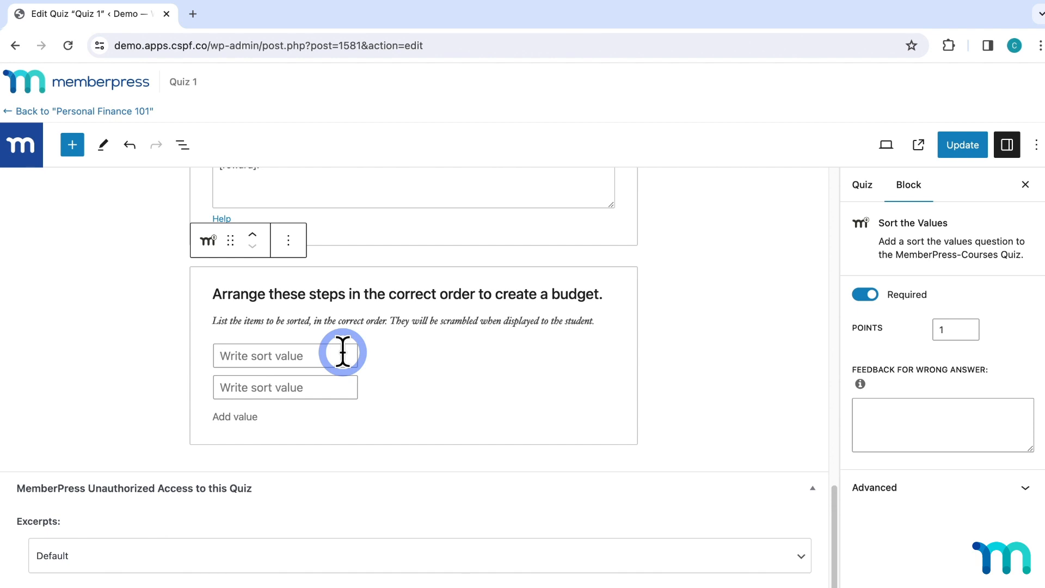
{"action": "type", "text": "Se"}
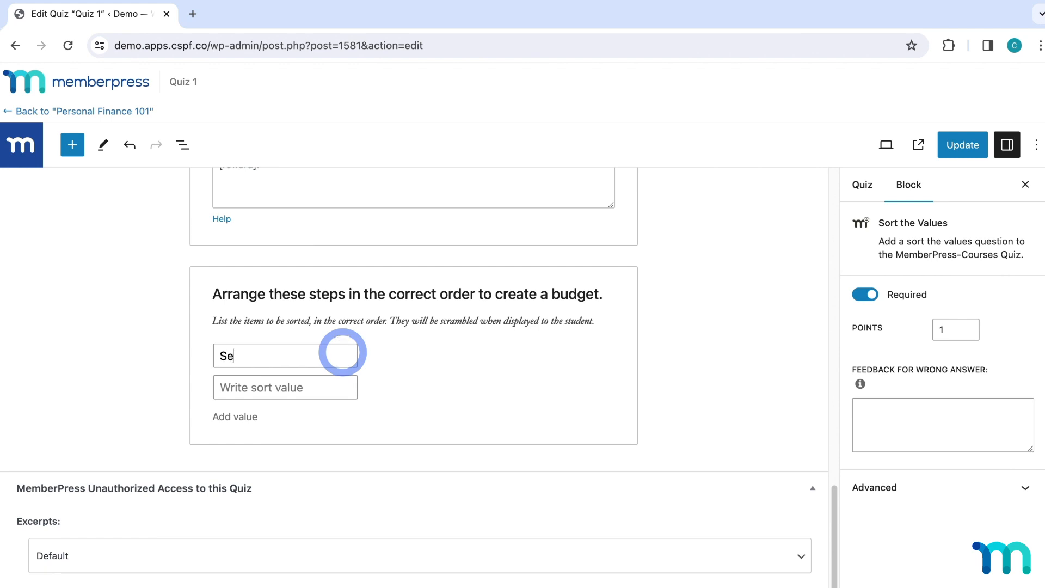
{"action": "type", "text": "t financial goals"}
{"action": "left_click", "coordinate": [331, 389]}
{"action": "type", "text": "Track expenses"}
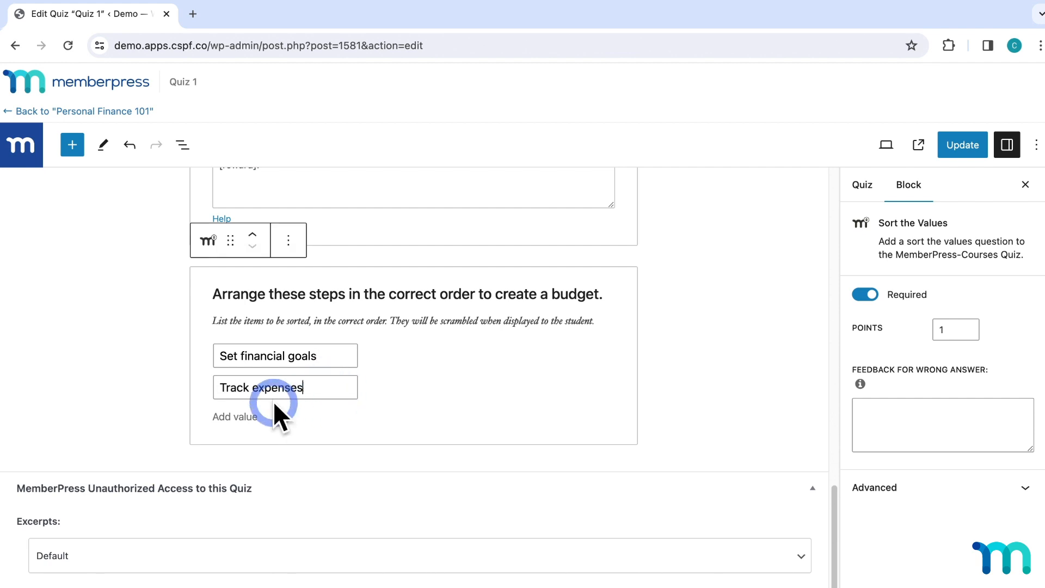
Add two more sort values to the budget steps question: "Calculate your income" and "Allocate money for savings".
{"action": "left_click", "coordinate": [242, 416]}
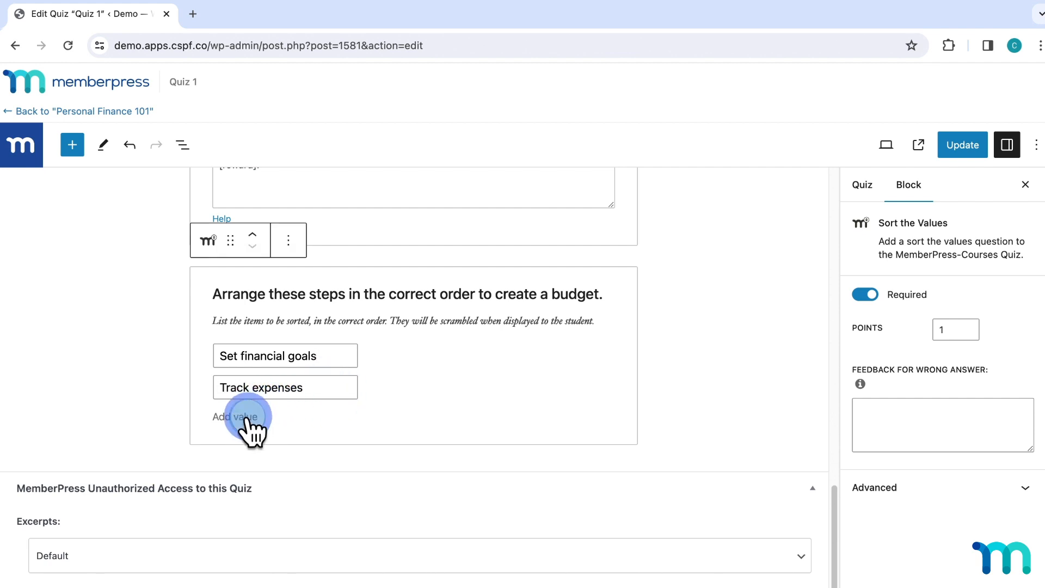
{"action": "left_click", "coordinate": [305, 419]}
{"action": "type", "text": "Calc"}
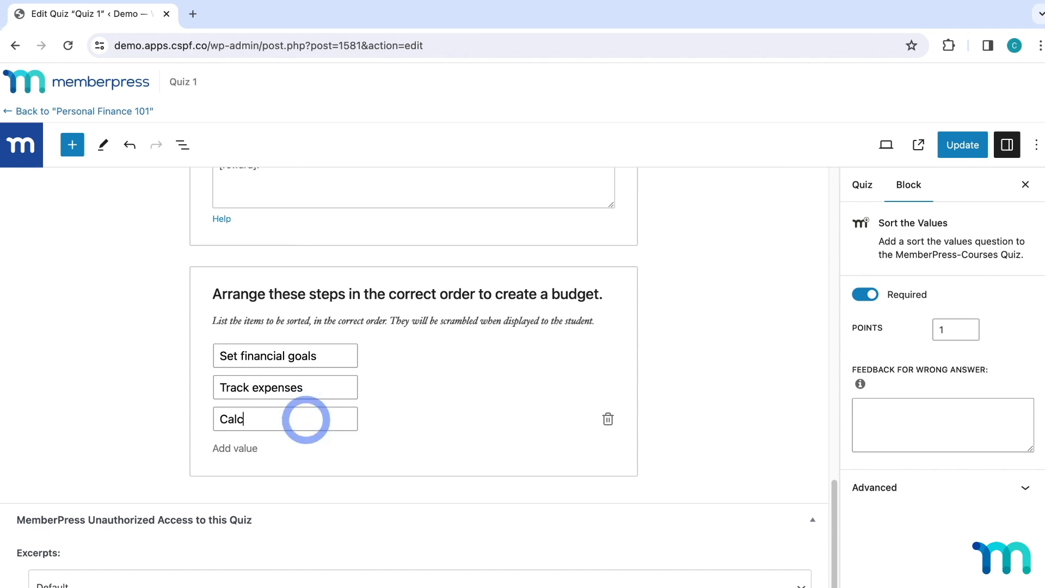
{"action": "type", "text": "ulate your income"}
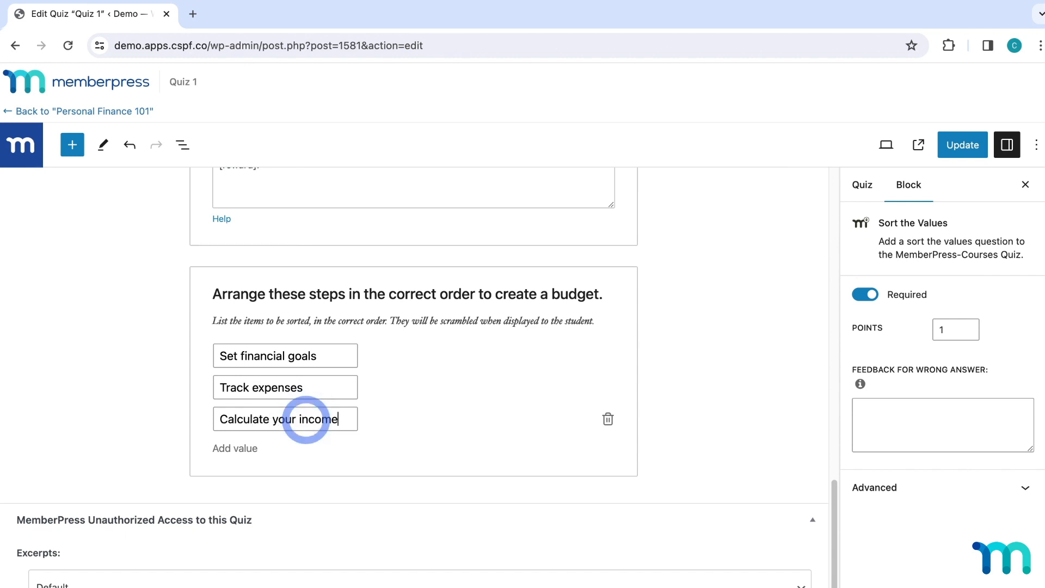
{"action": "left_click", "coordinate": [244, 449]}
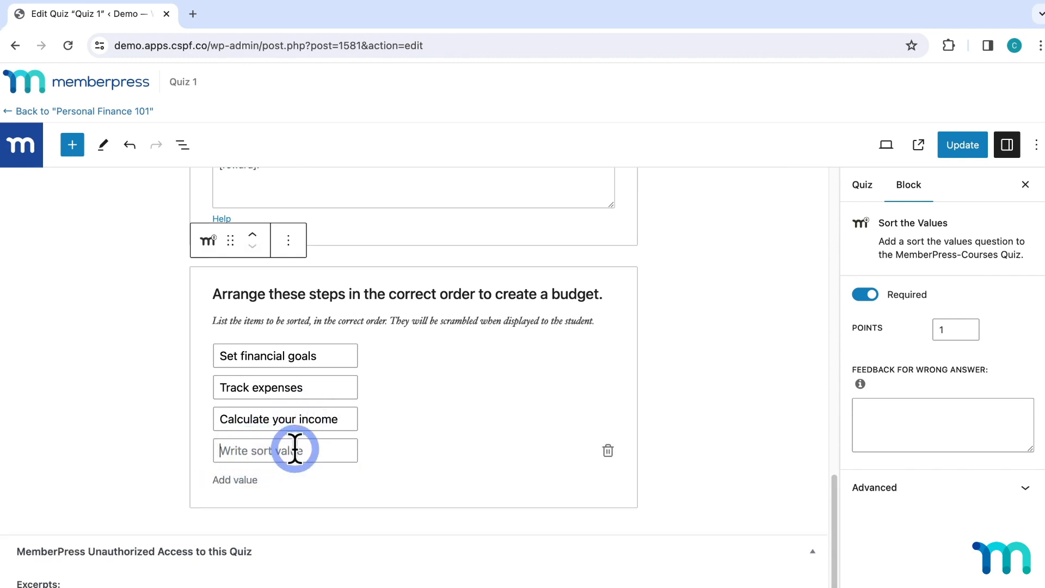
{"action": "type", "text": "Allocate mo"}
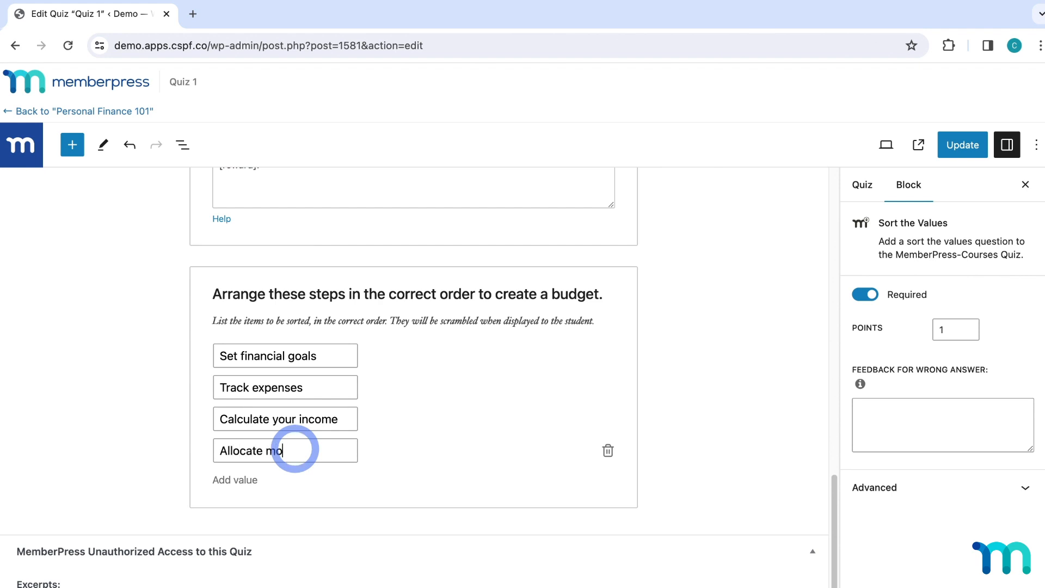
{"action": "type", "text": "ney for savings"}
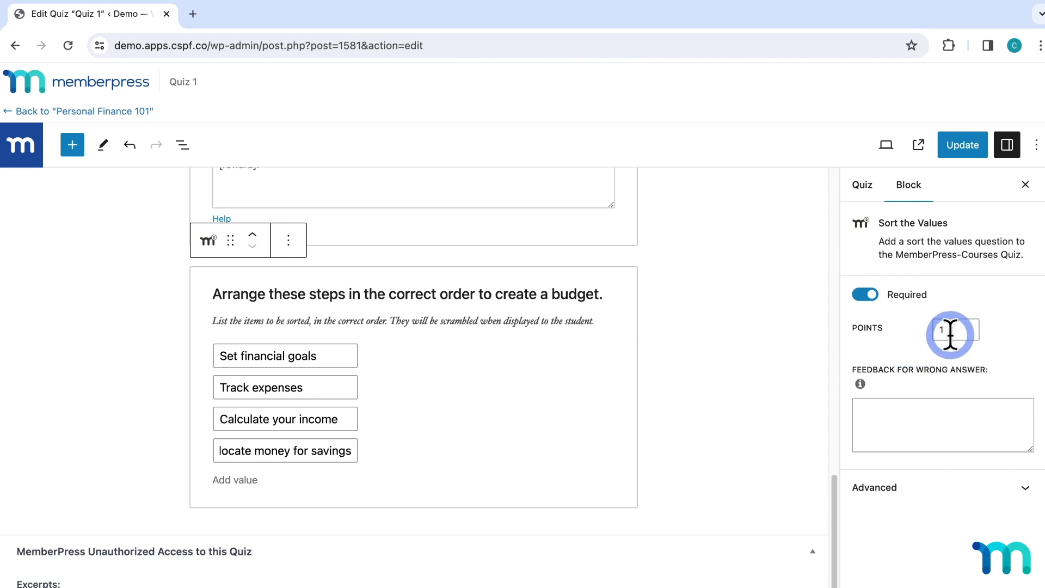
Set the budget steps sorting question to 3 points and update Quiz 1.
{"action": "left_click_drag", "start_coordinate": [950, 335], "coordinate": [936, 332]}
{"action": "type", "text": "3"}
{"action": "left_click", "coordinate": [966, 347]}
{"action": "left_click", "coordinate": [973, 151]}
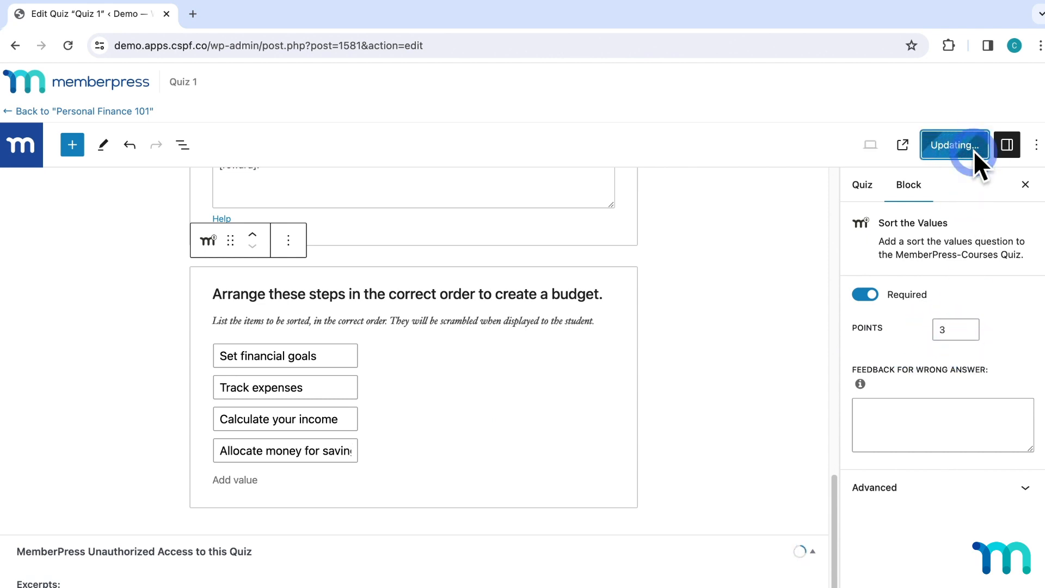
View the published quiz and try reordering the budget steps, placing "Set financial goals" first and "Track expenses" last, then close that page.
{"action": "left_click", "coordinate": [925, 145]}
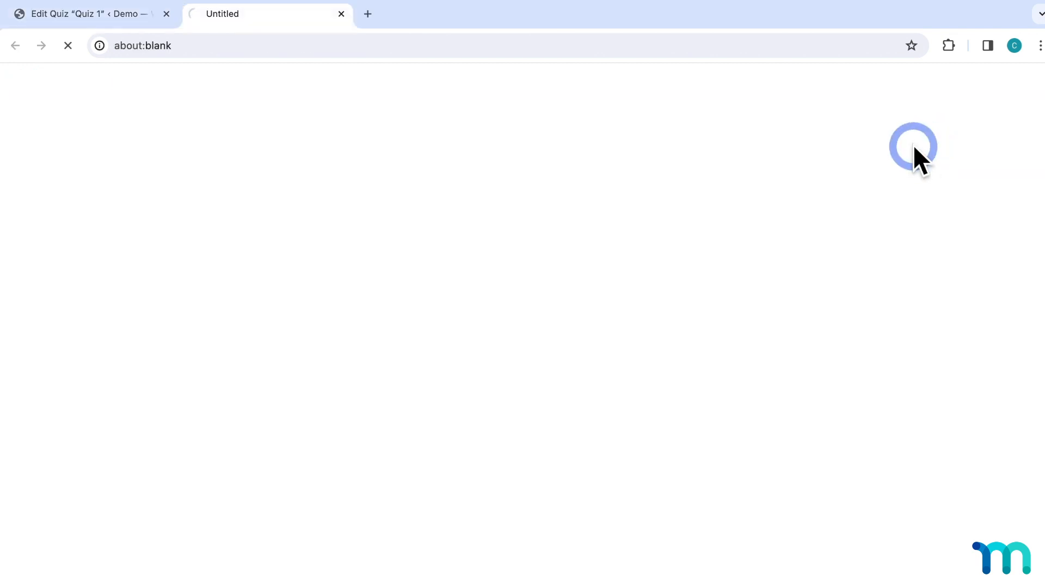
{"action": "scroll", "coordinate": [848, 180], "scroll_direction": "down", "scroll_amount": 10}
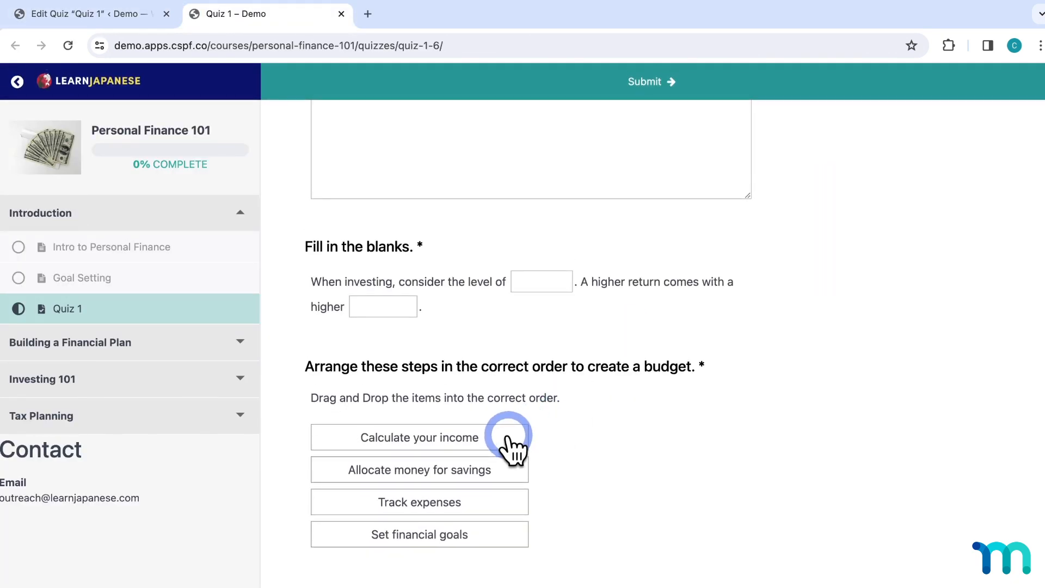
{"action": "left_click_drag", "start_coordinate": [440, 533], "coordinate": [448, 499]}
{"action": "left_click_drag", "start_coordinate": [450, 440], "coordinate": [453, 507]}
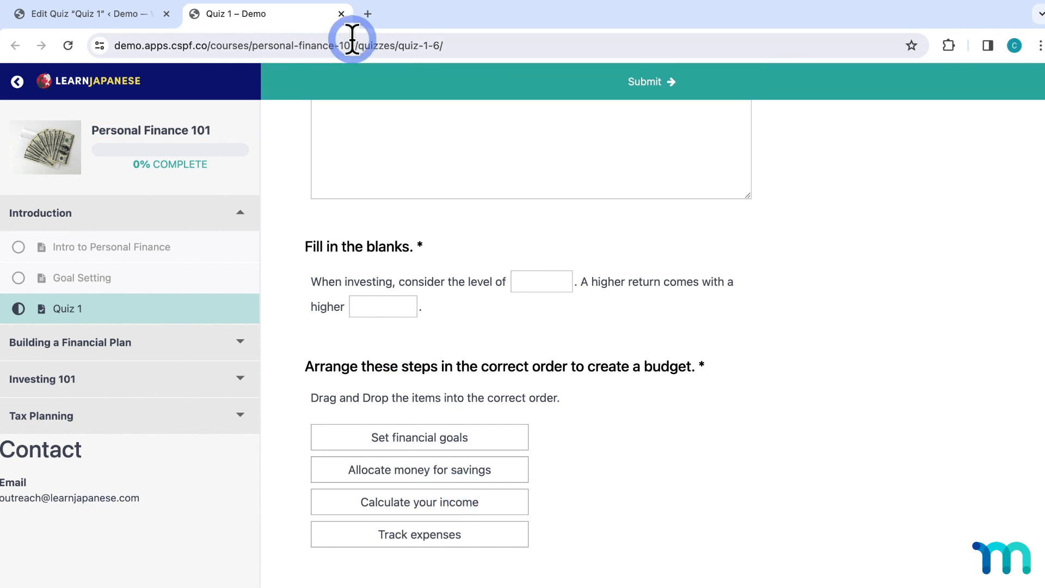
{"action": "left_click", "coordinate": [342, 14]}
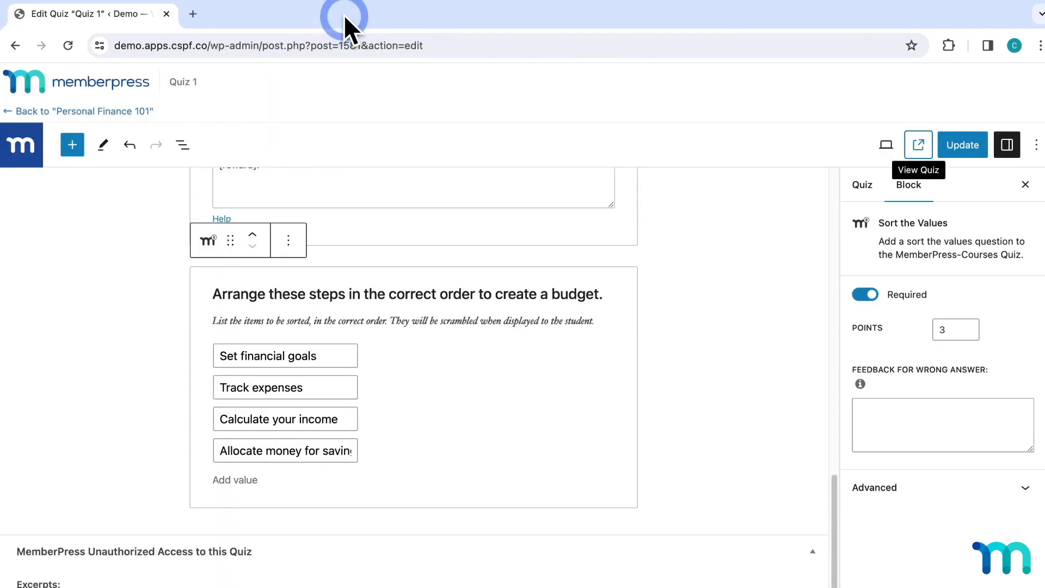
Add a Match Matrix question block below the budget steps question and give it a third match row.
{"action": "left_click", "coordinate": [73, 146]}
{"action": "left_click", "coordinate": [124, 373]}
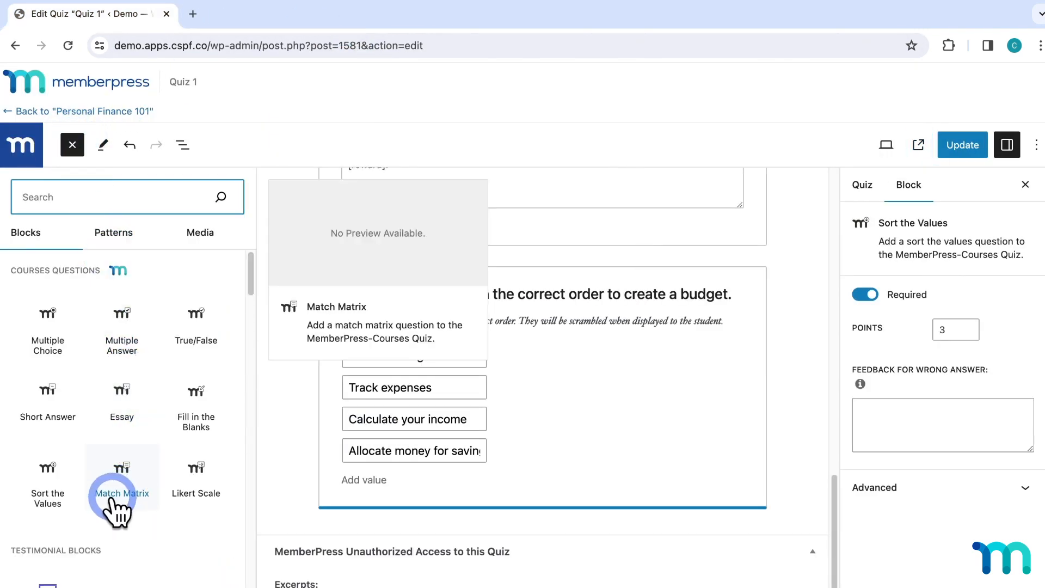
{"action": "left_click", "coordinate": [136, 496]}
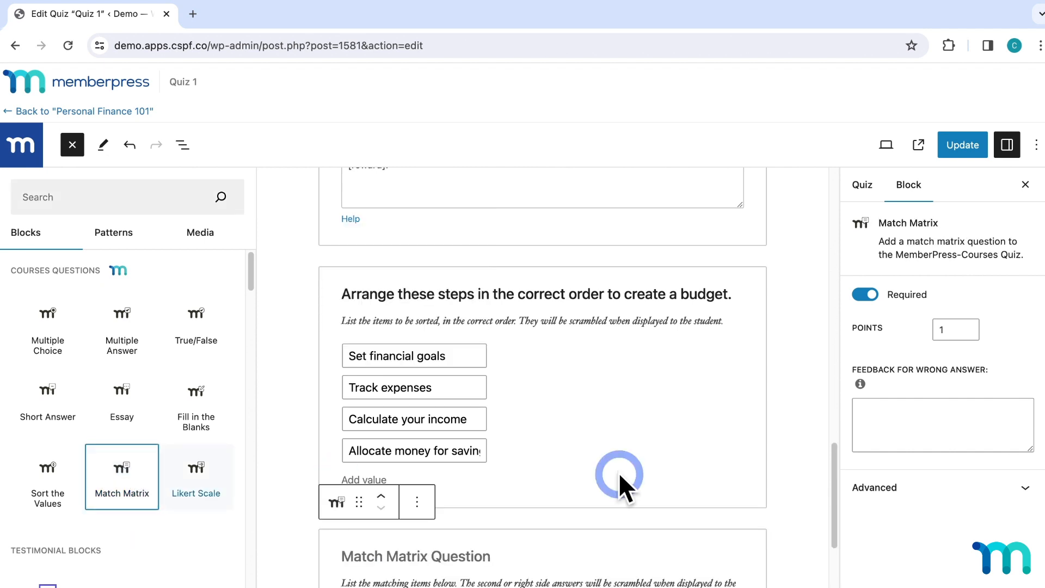
{"action": "scroll", "coordinate": [803, 414], "scroll_direction": "down", "scroll_amount": 5}
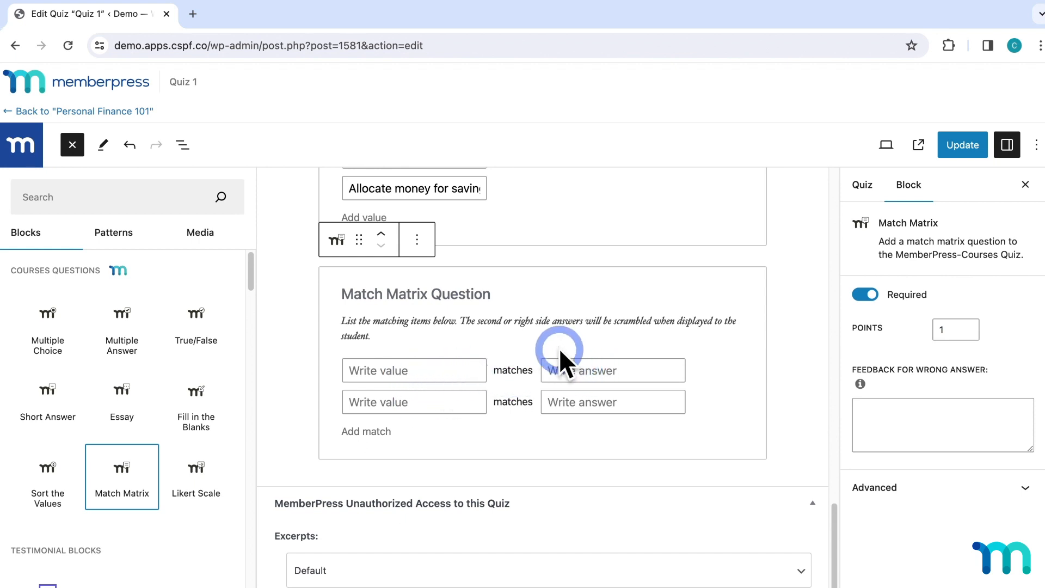
{"action": "left_click", "coordinate": [379, 431]}
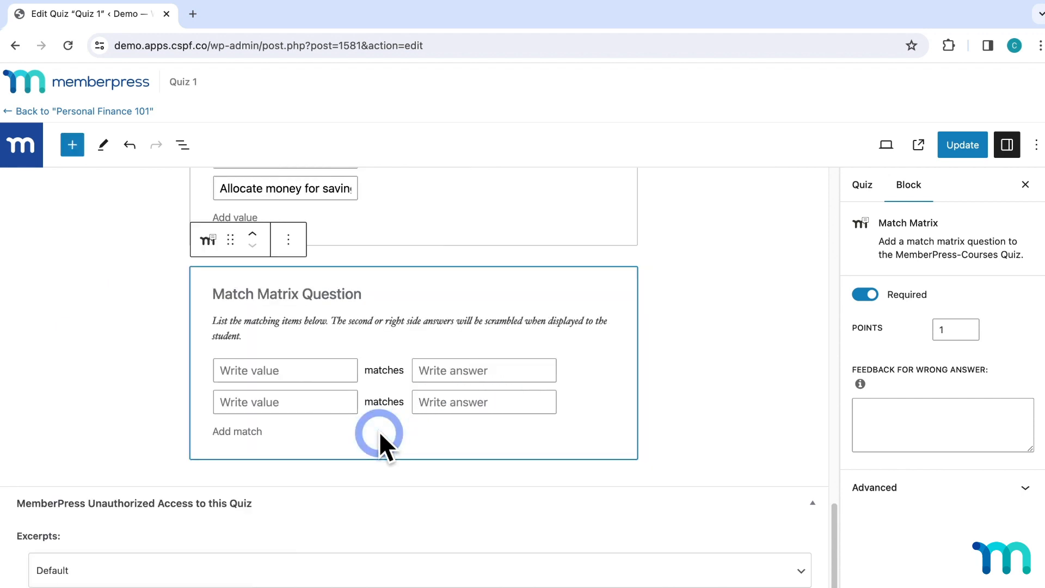
{"action": "left_click", "coordinate": [247, 432]}
{"action": "left_click", "coordinate": [252, 461]}
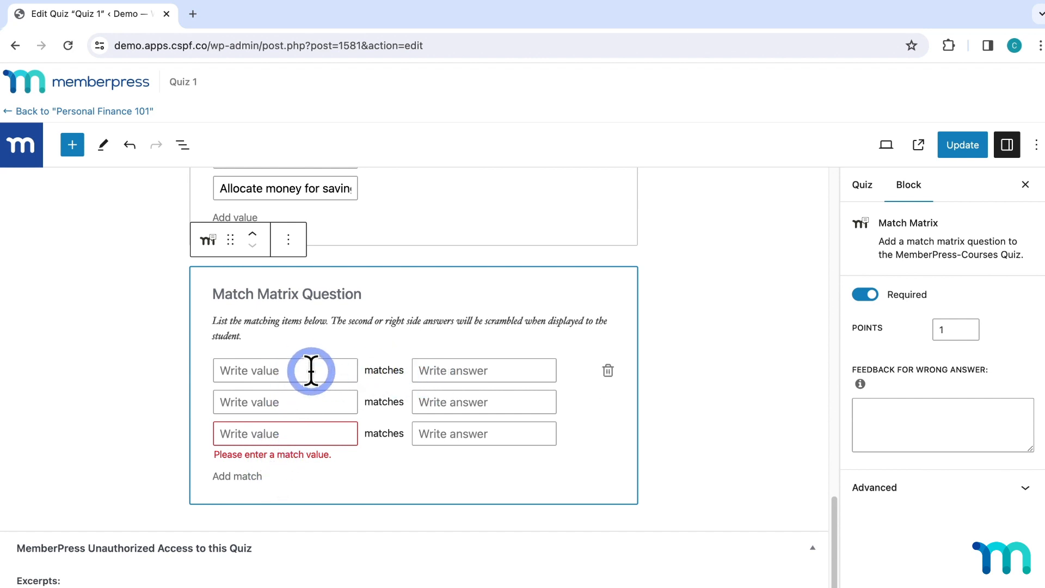
Title the Match Matrix question "Match the terms with their correct match.".
{"action": "left_click", "coordinate": [407, 295]}
{"action": "type", "text": "M"}
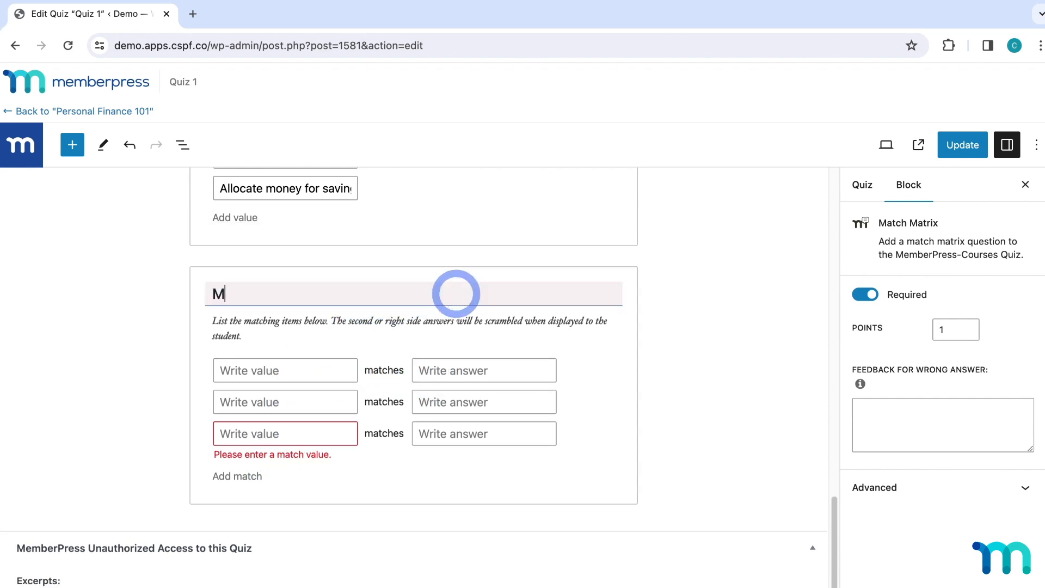
{"action": "type", "text": "atch the terms with their correct"}
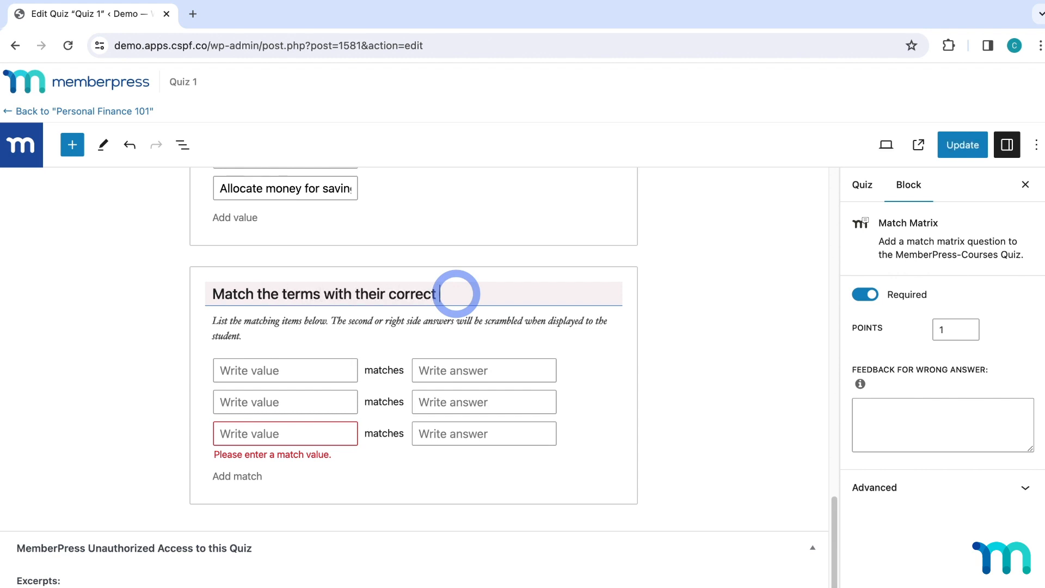
{"action": "type", "text": " match."}
Fill the first match row with the value "Savings goal" and the answer "Retirement".
{"action": "left_click", "coordinate": [341, 376]}
{"action": "type", "text": "Savings goal"}
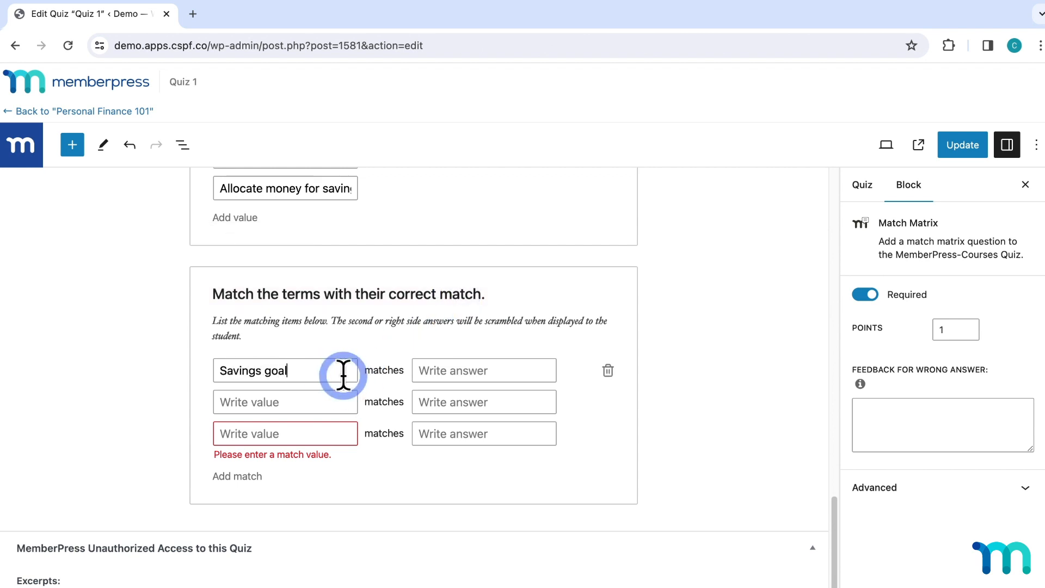
{"action": "left_click", "coordinate": [493, 368]}
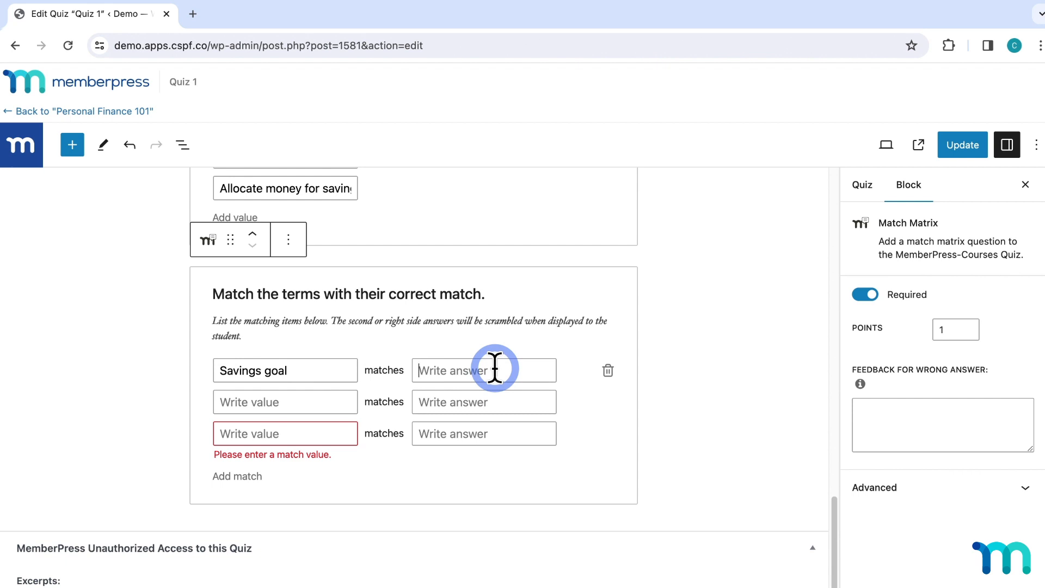
{"action": "type", "text": "Ret"}
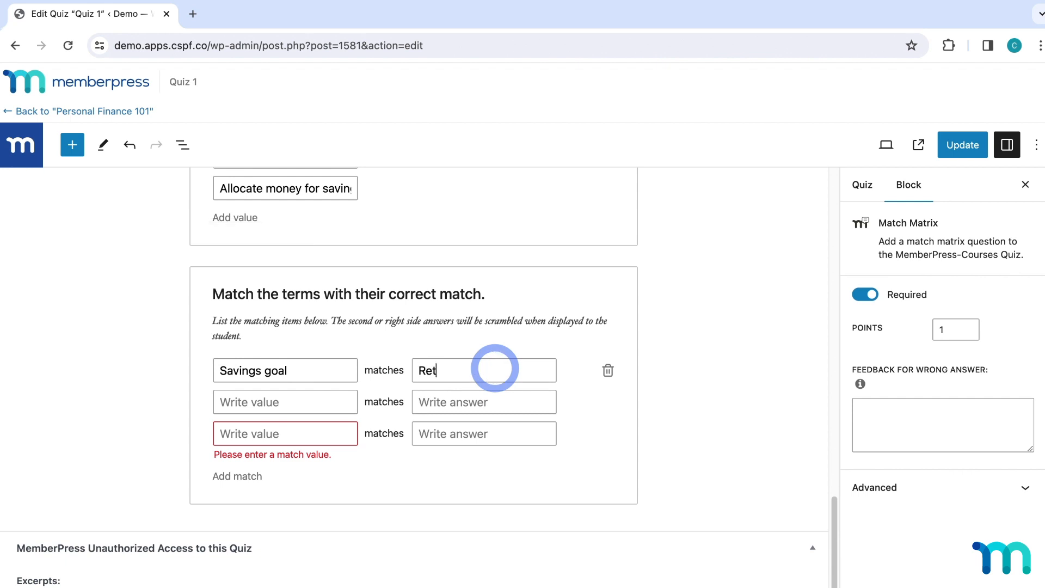
{"action": "type", "text": "irement"}
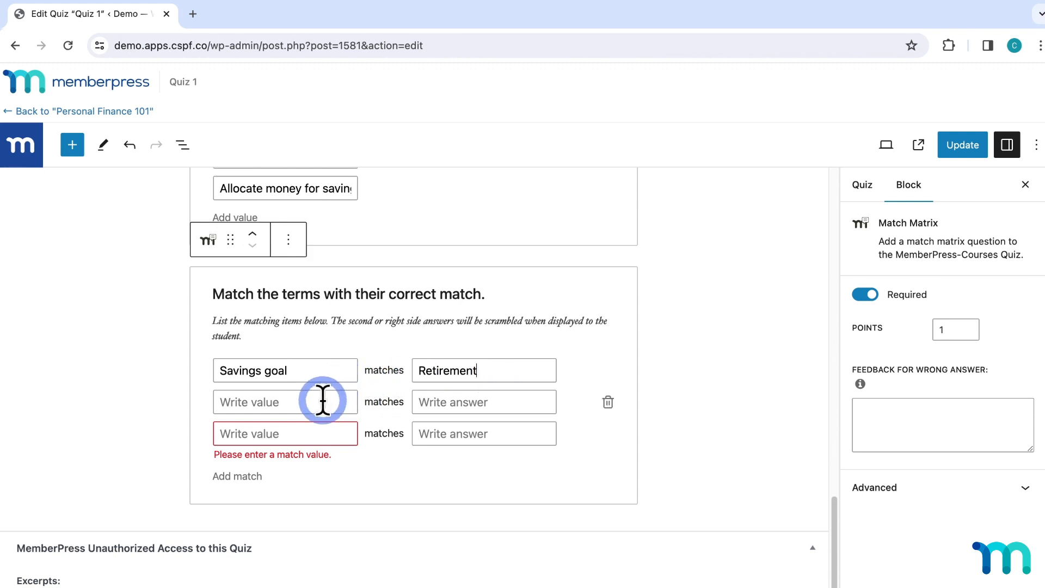
Fill the second match row with the value "Budgeting tool" and the answer "Excel".
{"action": "left_click", "coordinate": [323, 401]}
{"action": "type", "text": "BUdgeti"}
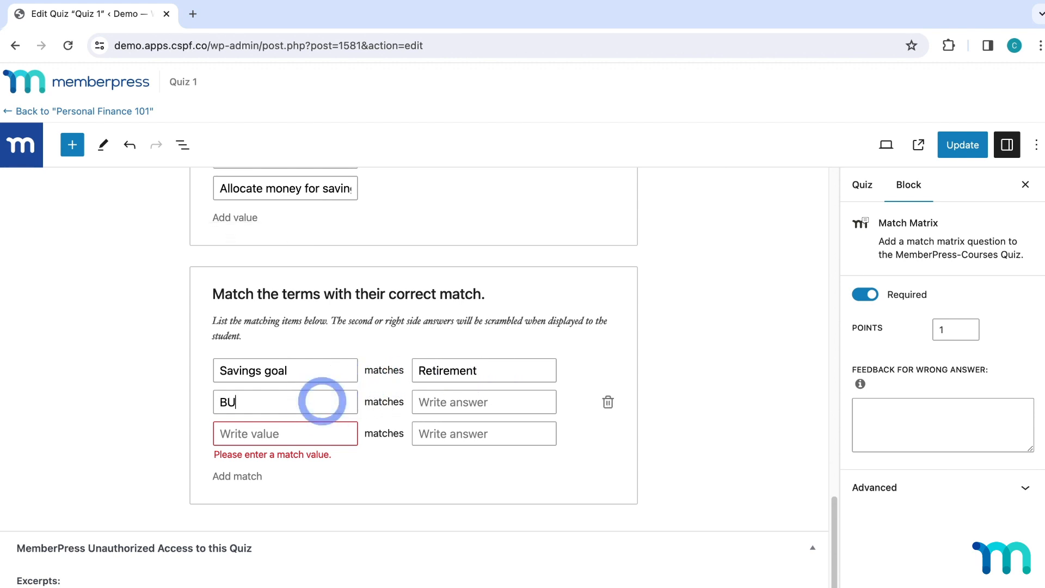
{"action": "key", "text": "BackSpace"}
{"action": "key", "text": "BackSpace"}
{"action": "key", "text": "BackSpace"}
{"action": "type", "text": "duget"}
{"action": "key", "text": "BackSpace"}
{"action": "key", "text": "BackSpace"}
{"action": "key", "text": "BackSpace"}
{"action": "key", "text": "BackSpace"}
{"action": "key", "text": "BackSpace"}
{"action": "type", "text": "udgeting Tool"}
{"action": "key", "text": "Tab"}
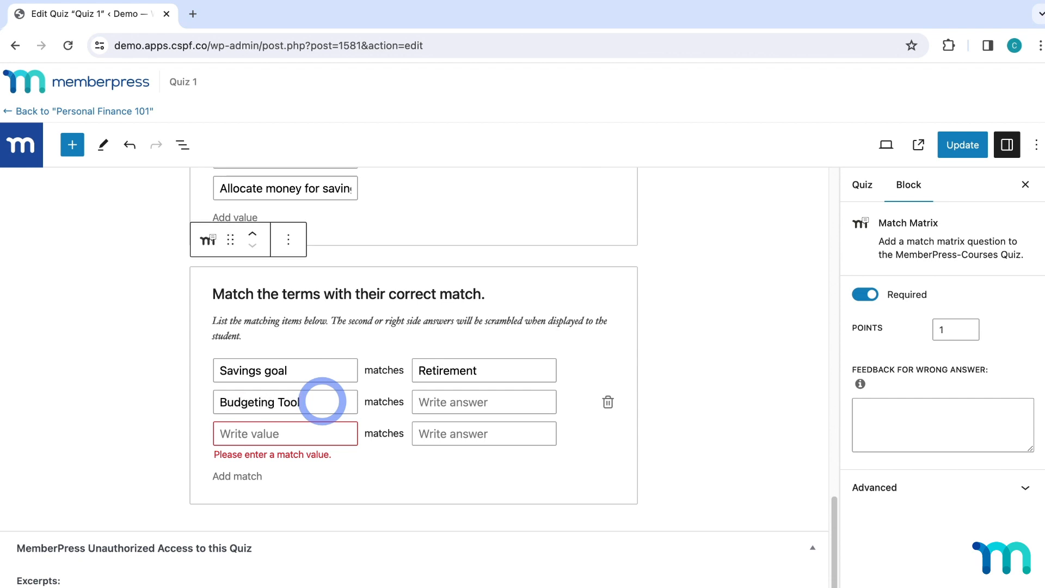
{"action": "type", "text": "Excel"}
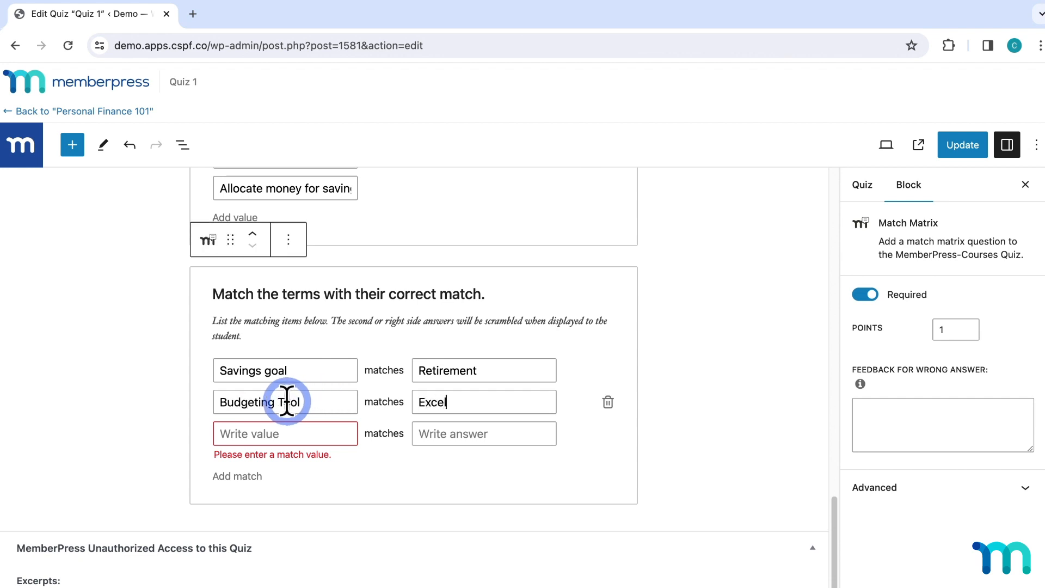
{"action": "left_click", "coordinate": [283, 401]}
{"action": "key", "text": "BackSpace"}
{"action": "type", "text": "t"}
Fill the third match row with the value "Income Source" and the answer "Job".
{"action": "left_click", "coordinate": [307, 429]}
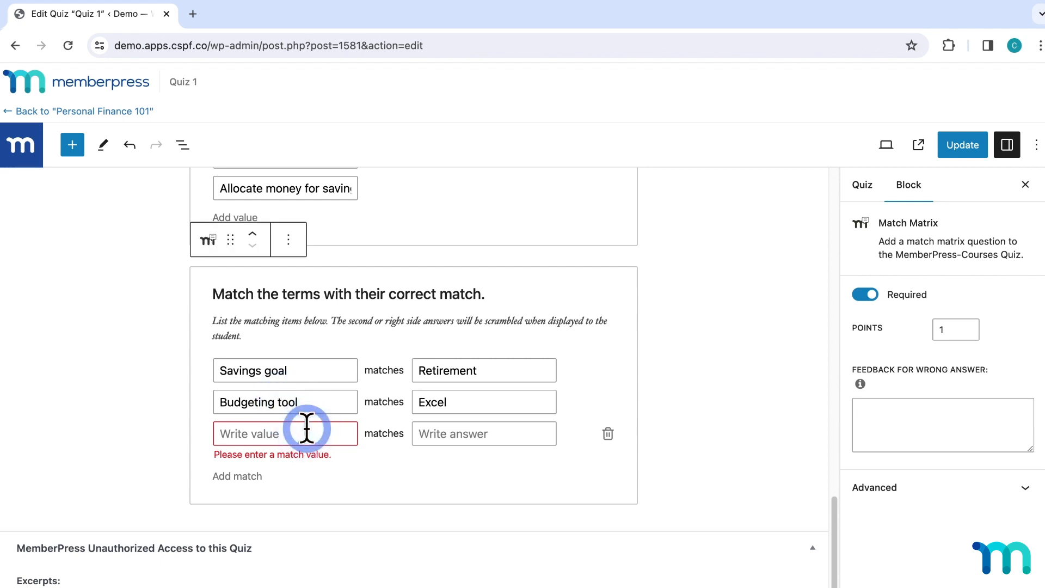
{"action": "type", "text": "Income Source"}
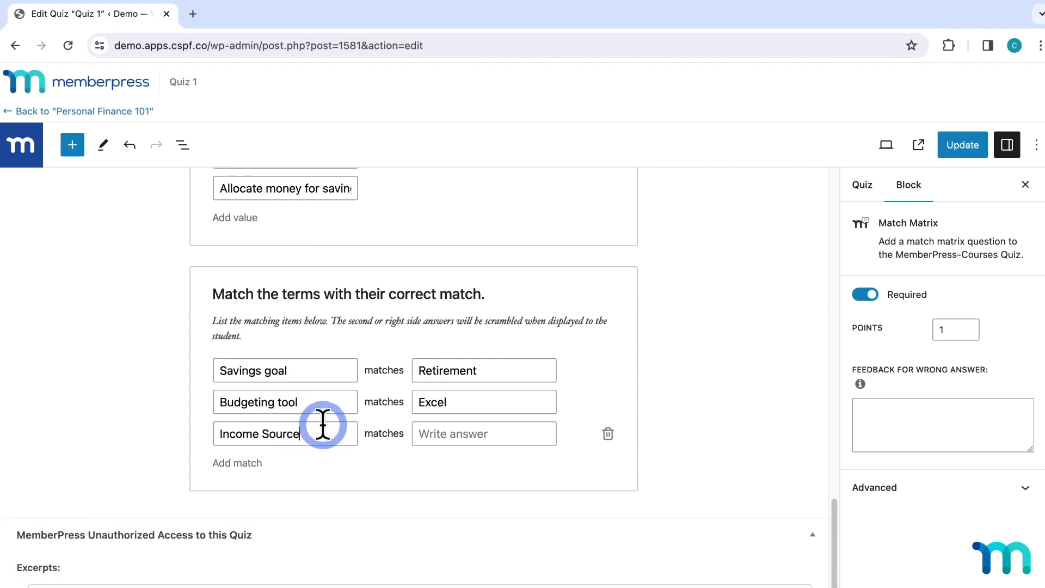
{"action": "left_click", "coordinate": [505, 433]}
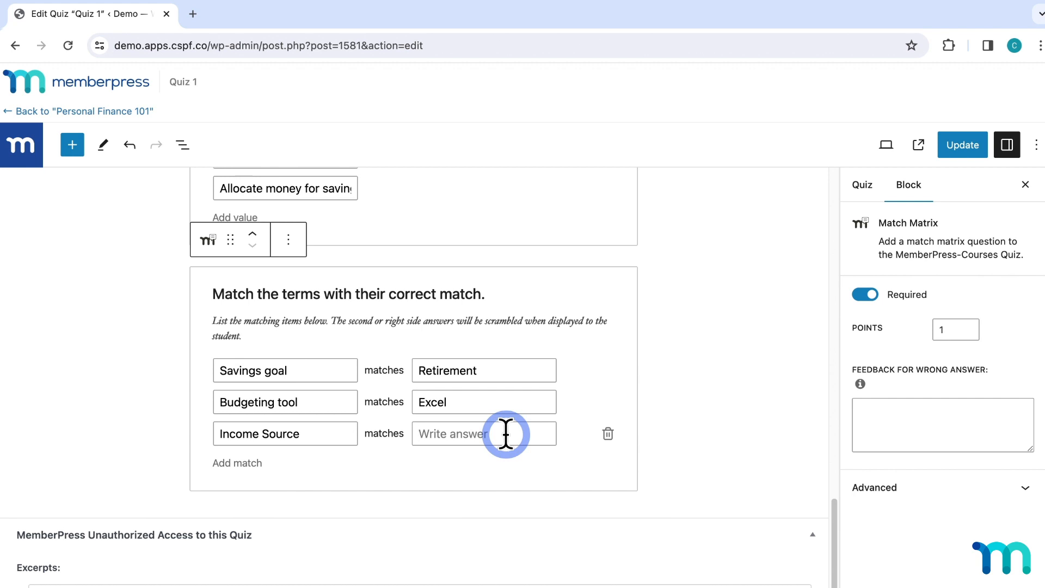
{"action": "type", "text": "Job"}
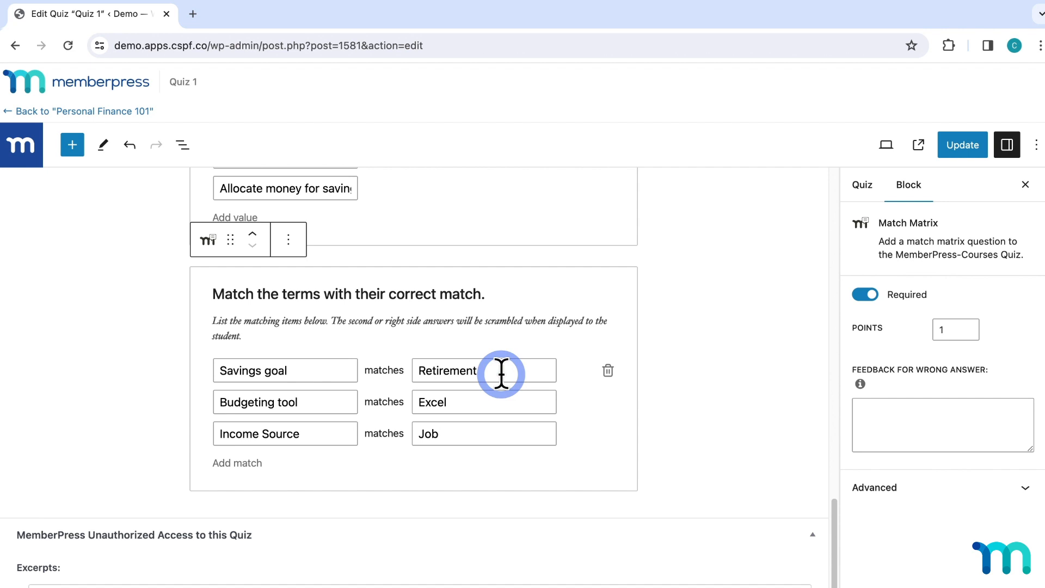
Update Quiz 1 and try the matching question on its published page with Retirement, Excel and Job, then close that page.
{"action": "left_click", "coordinate": [975, 143]}
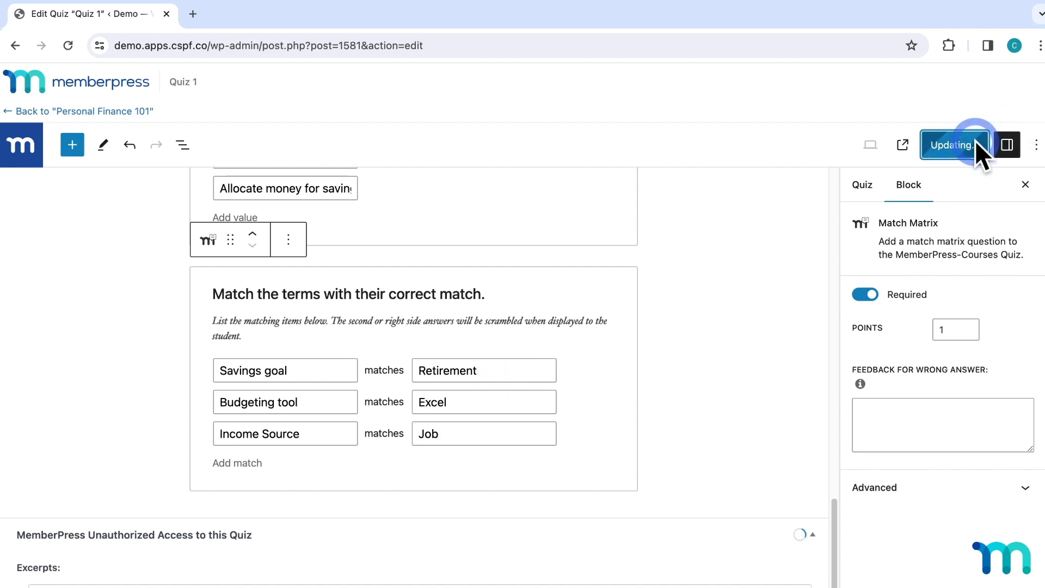
{"action": "left_click", "coordinate": [923, 144]}
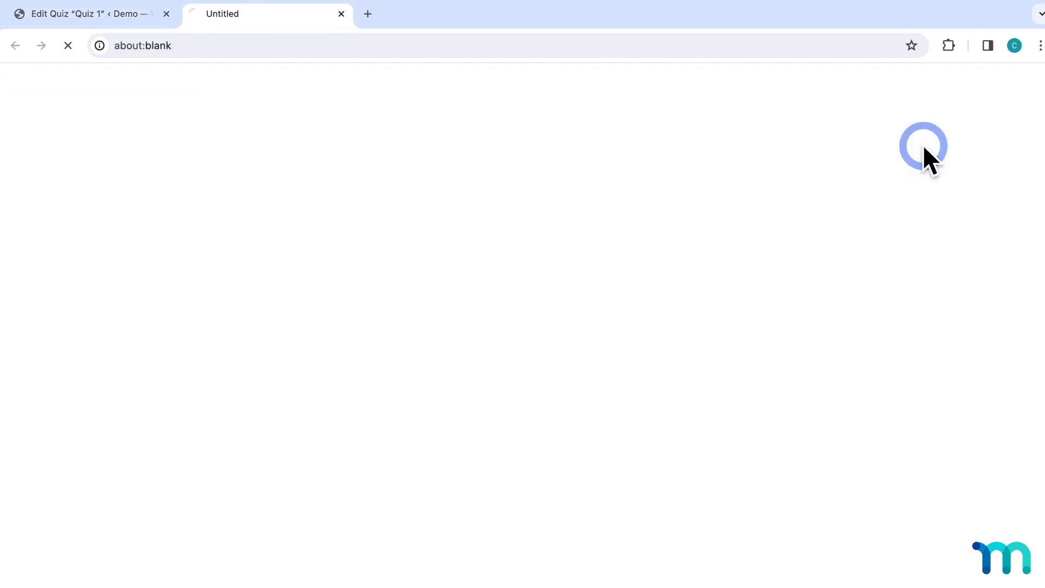
{"action": "scroll", "coordinate": [748, 273], "scroll_direction": "down", "scroll_amount": 10}
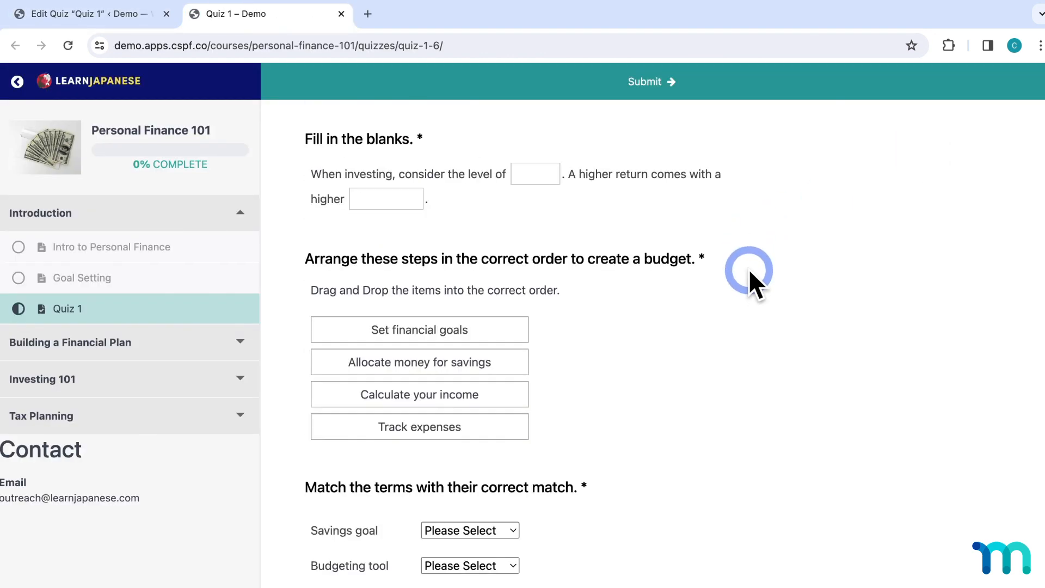
{"action": "scroll", "coordinate": [750, 272], "scroll_direction": "down", "scroll_amount": 3}
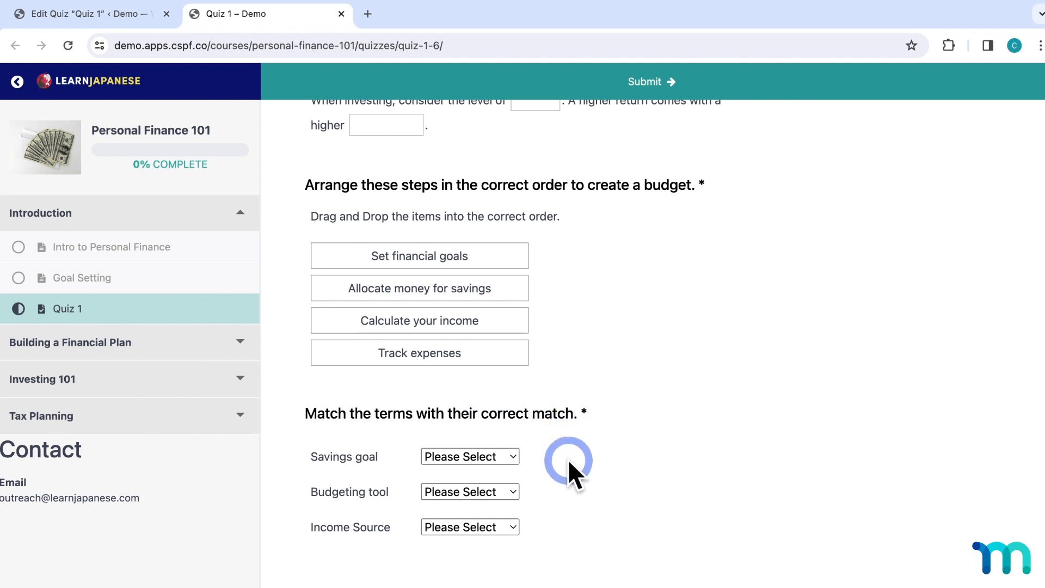
{"action": "left_click", "coordinate": [515, 457]}
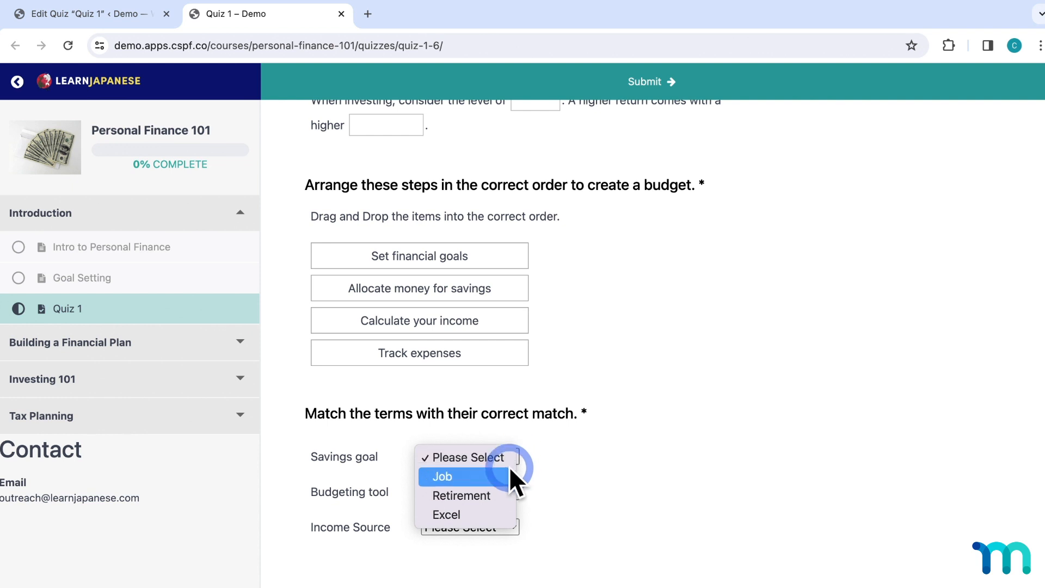
{"action": "left_click", "coordinate": [489, 494]}
{"action": "left_click", "coordinate": [492, 491]}
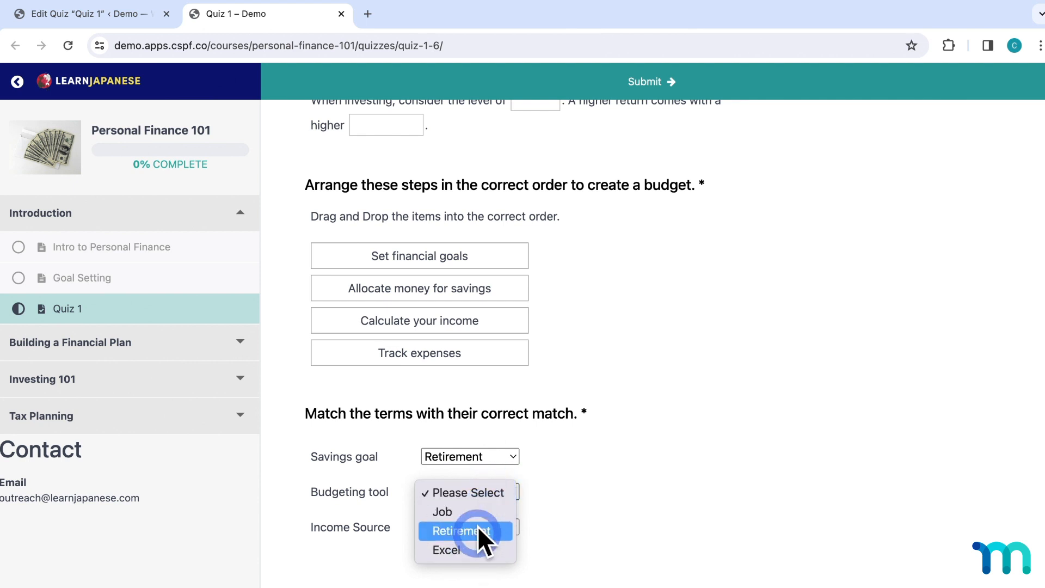
{"action": "left_click", "coordinate": [474, 549]}
{"action": "left_click", "coordinate": [498, 526]}
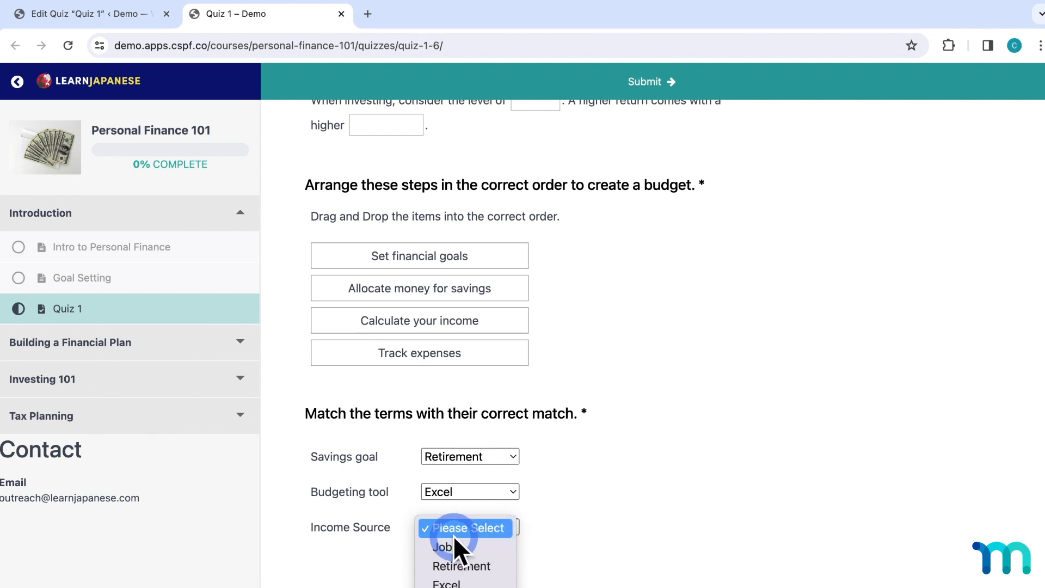
{"action": "left_click", "coordinate": [466, 545]}
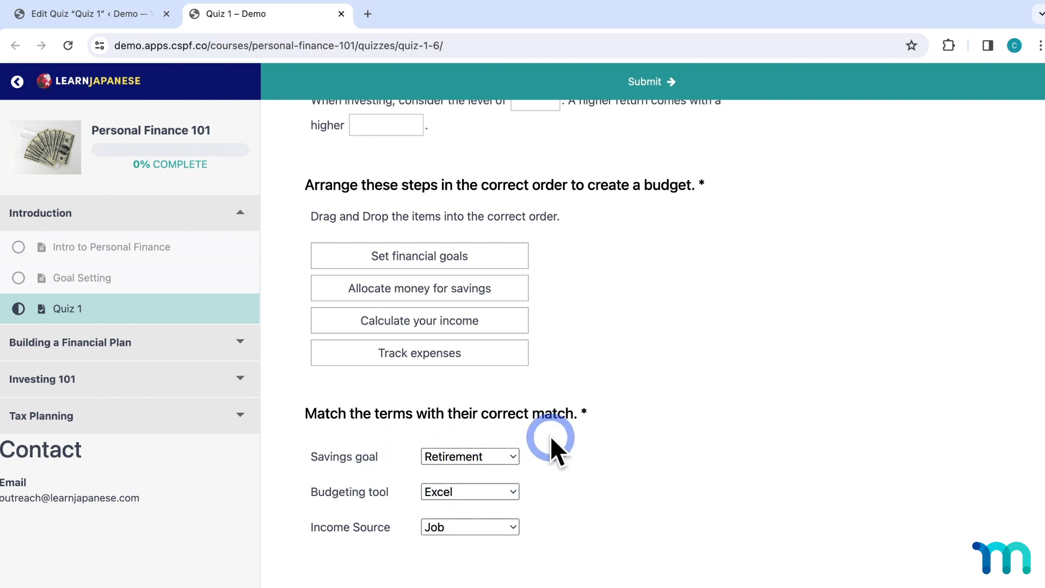
{"action": "left_click", "coordinate": [341, 14]}
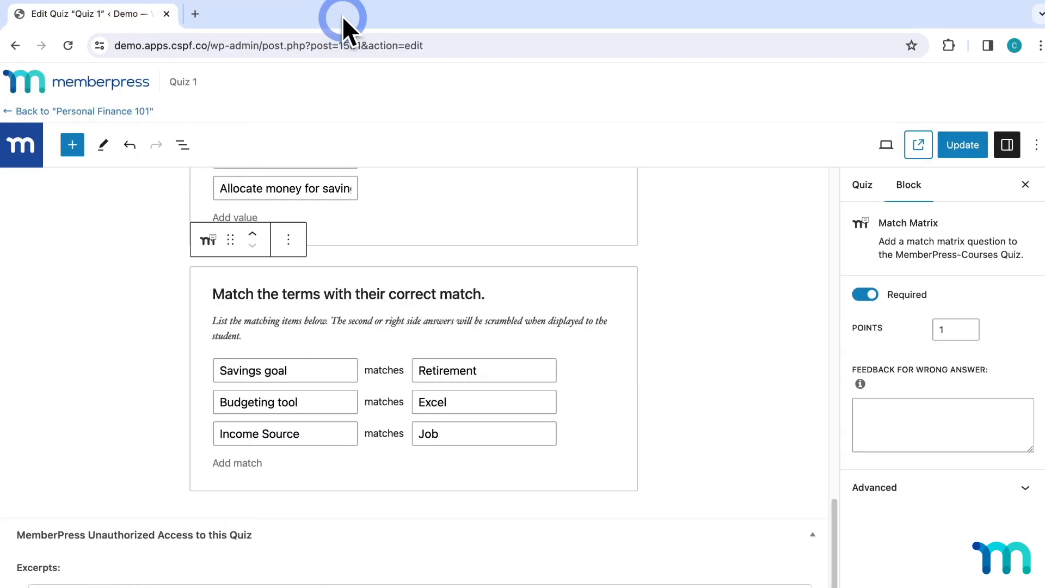
Add a Likert Scale question block below the matching question.
{"action": "left_click", "coordinate": [73, 145]}
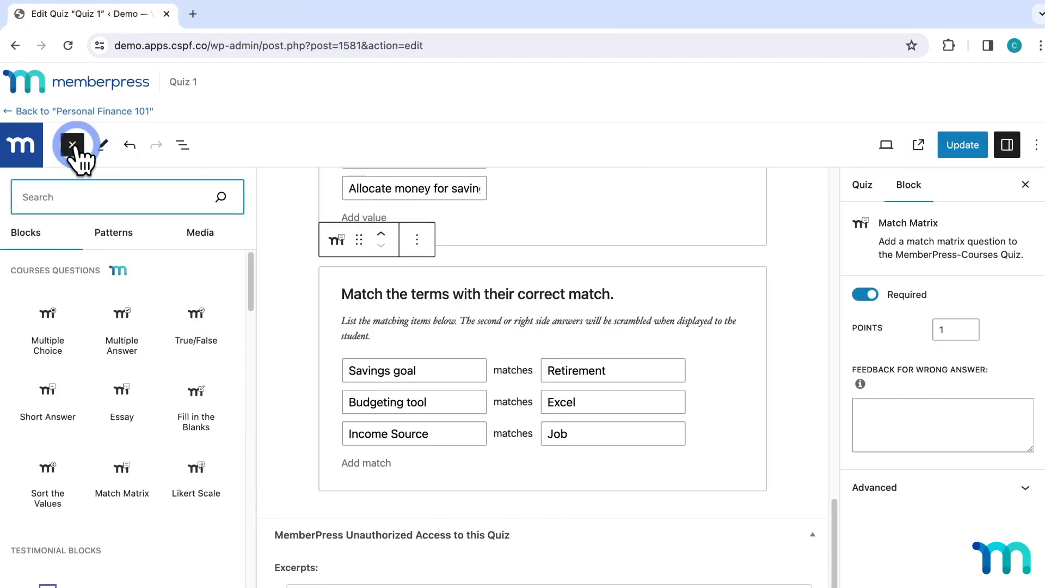
{"action": "left_click", "coordinate": [209, 496]}
{"action": "left_click", "coordinate": [791, 354]}
{"action": "scroll", "coordinate": [791, 354], "scroll_direction": "down", "scroll_amount": 4}
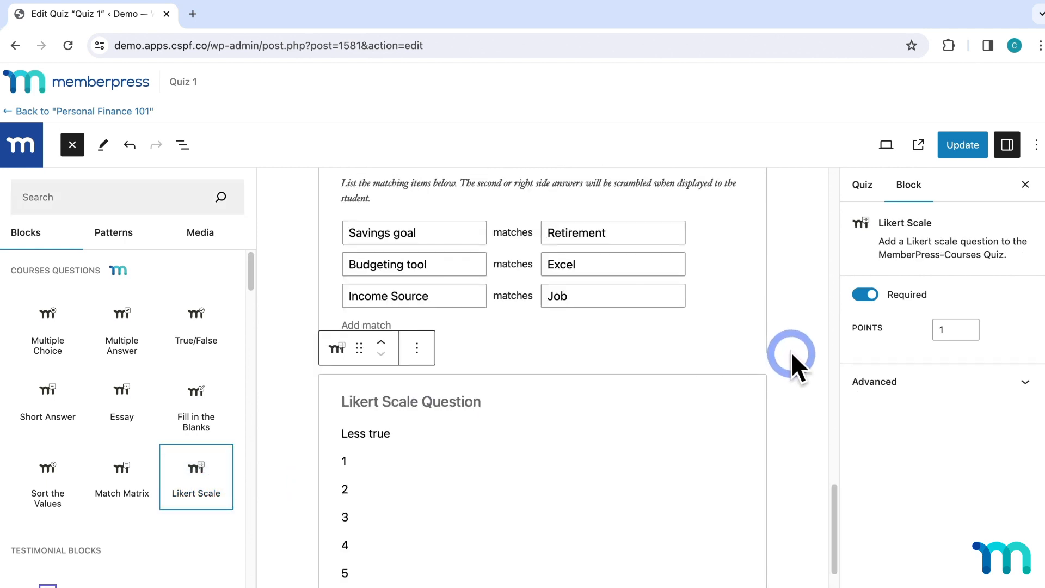
{"action": "left_click", "coordinate": [642, 335]}
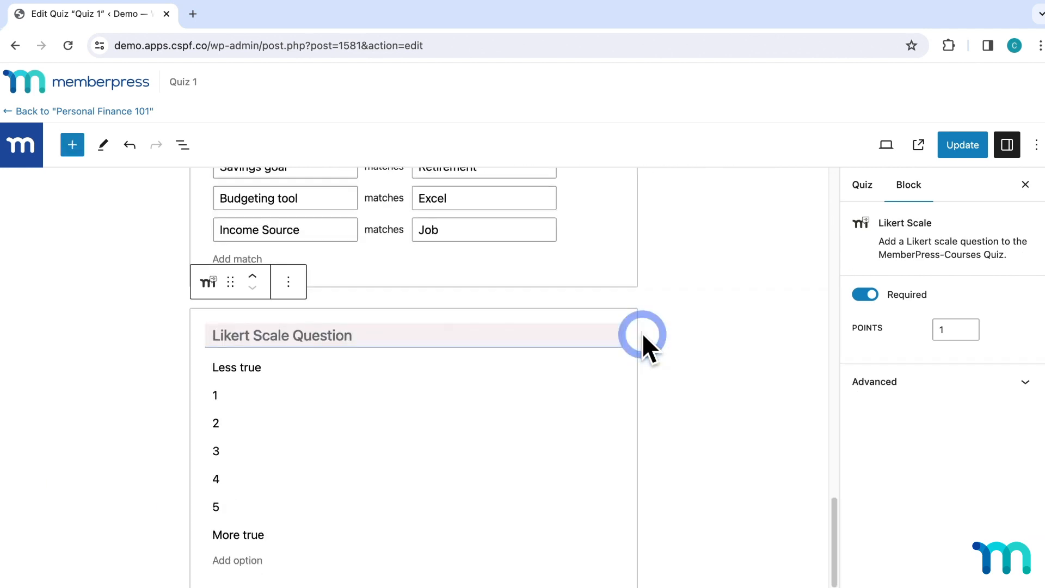
Enter the Likert question text "After learning the importance of a budget, how likely are you to start one?".
{"action": "scroll", "coordinate": [643, 334], "scroll_direction": "down", "scroll_amount": 2}
{"action": "scroll", "coordinate": [679, 326], "scroll_direction": "down", "scroll_amount": 1}
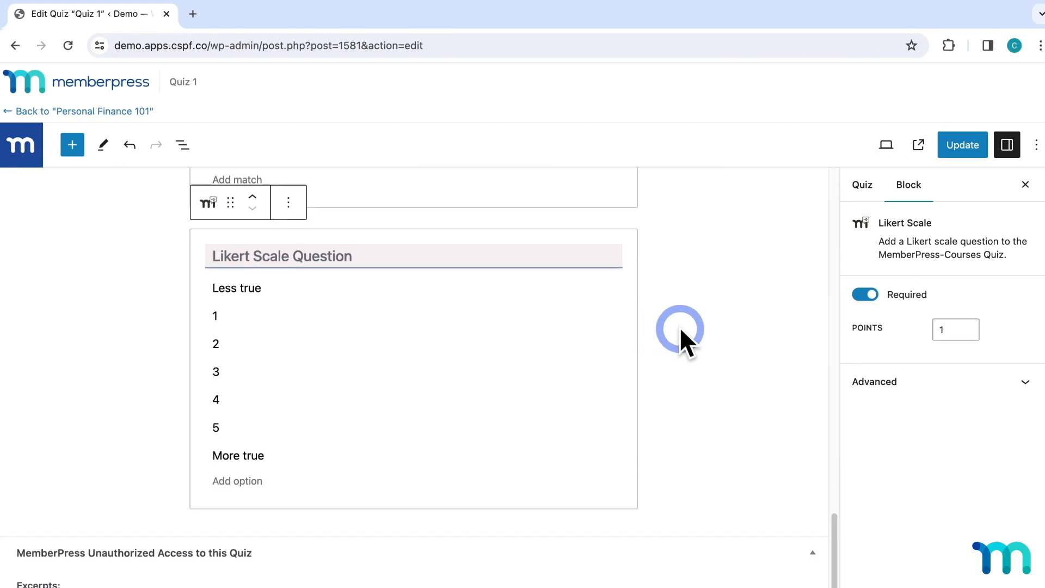
{"action": "scroll", "coordinate": [681, 326], "scroll_direction": "down", "scroll_amount": 1}
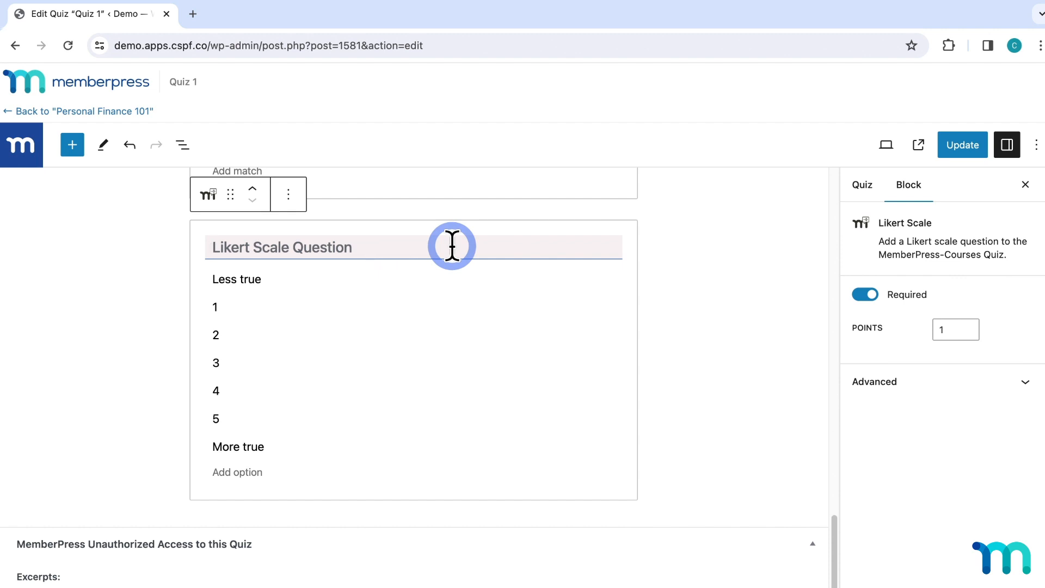
{"action": "type", "text": "After le"}
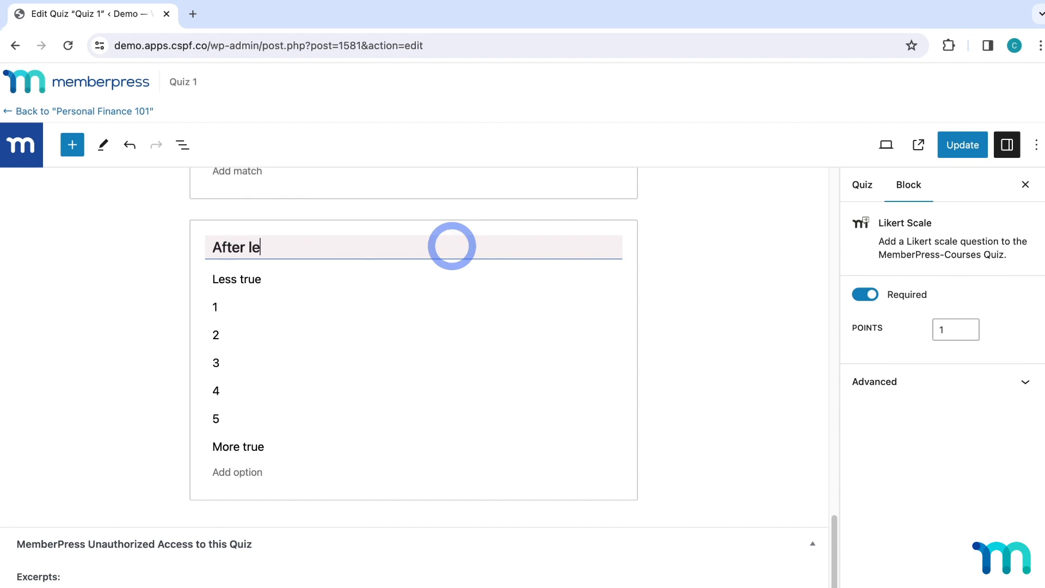
{"action": "type", "text": "arning the importance of a"}
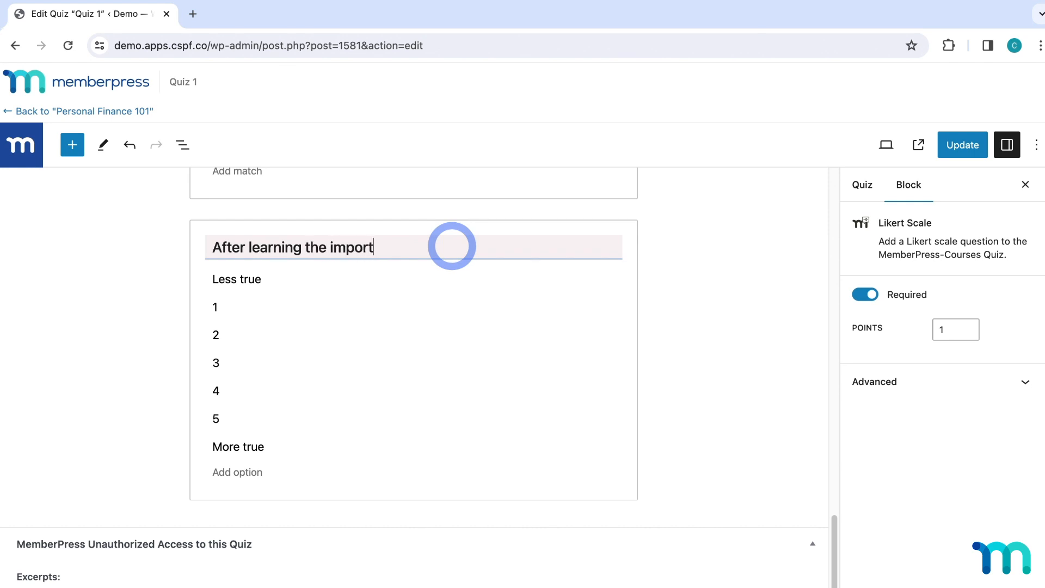
{"action": "type", "text": "et, "}
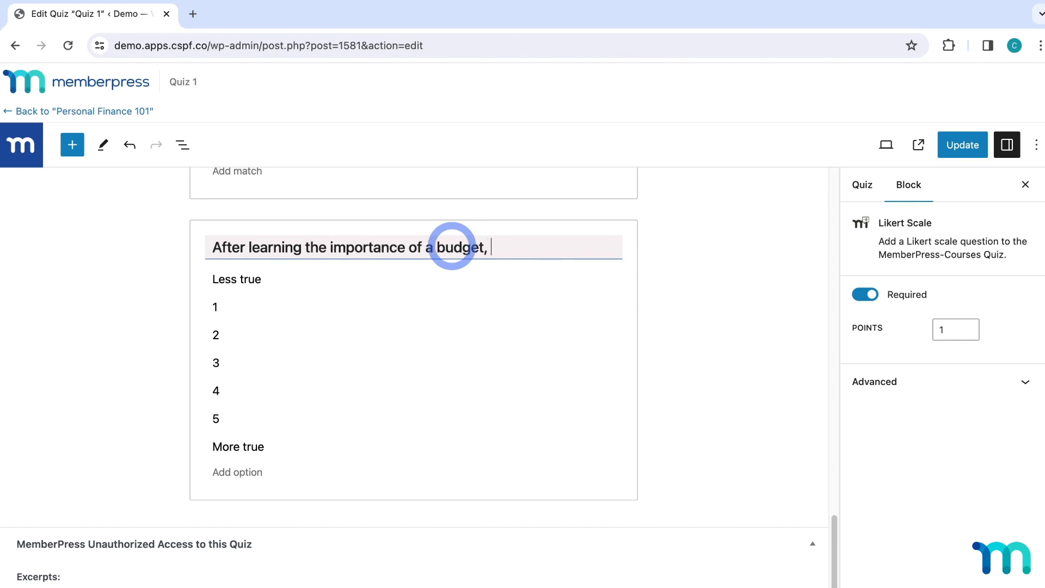
{"action": "type", "text": "how likely are you to"}
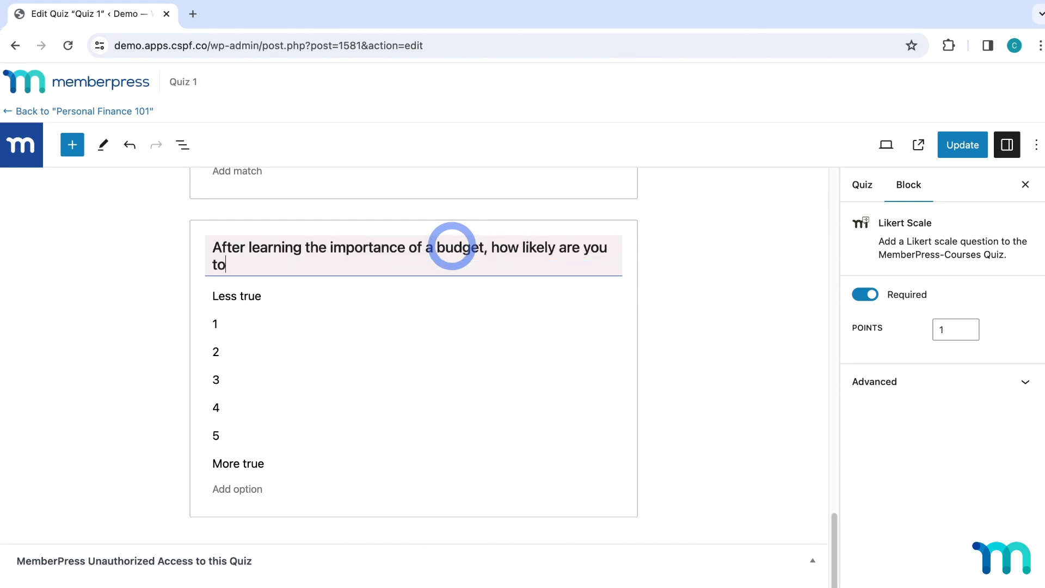
{"action": "type", "text": " start one?"}
{"action": "left_click", "coordinate": [262, 299]}
{"action": "left_click", "coordinate": [233, 321]}
{"action": "left_click", "coordinate": [233, 351]}
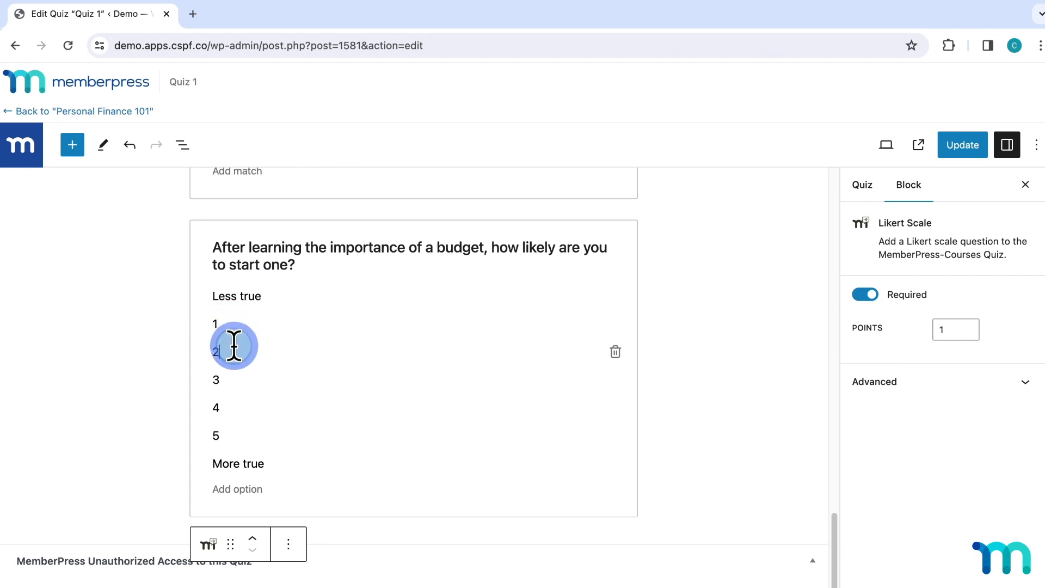
{"action": "left_click", "coordinate": [233, 379]}
{"action": "left_click", "coordinate": [233, 407]}
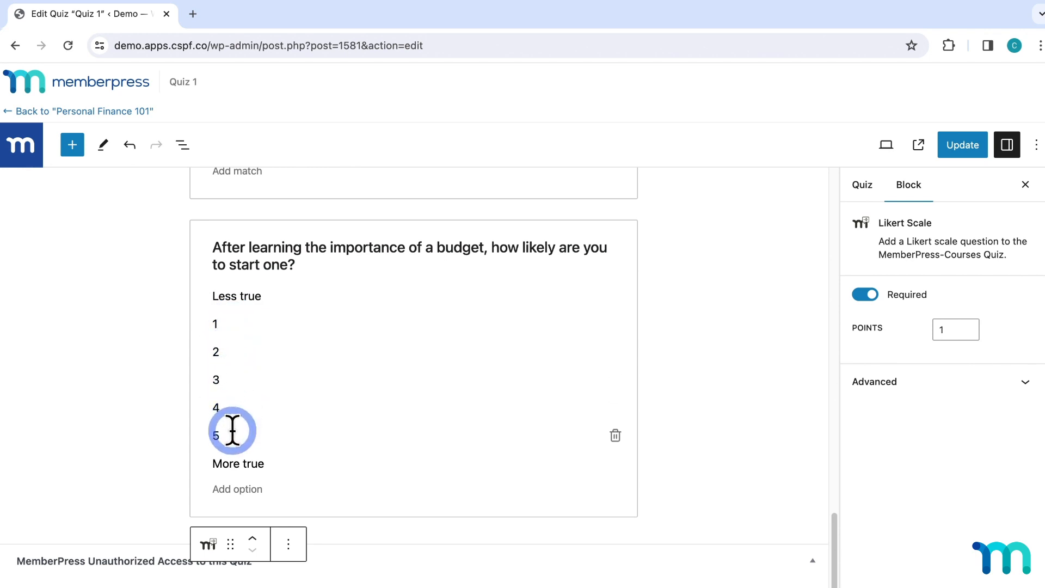
Set the Likert scale's low label to "Very unlikely" and its high label to "Very likely".
{"action": "double_click", "coordinate": [268, 296]}
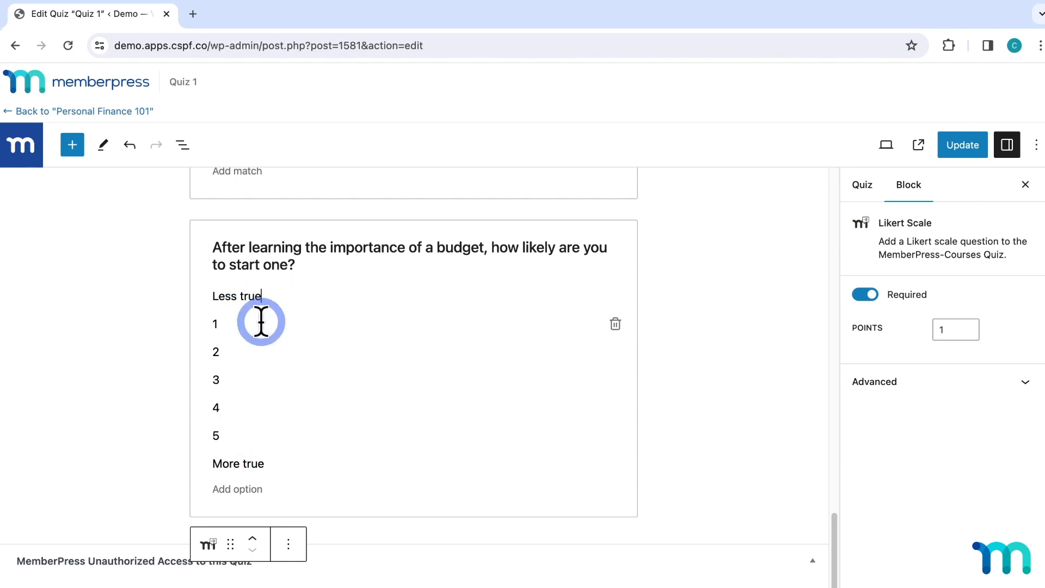
{"action": "left_click_drag", "start_coordinate": [264, 294], "coordinate": [210, 294]}
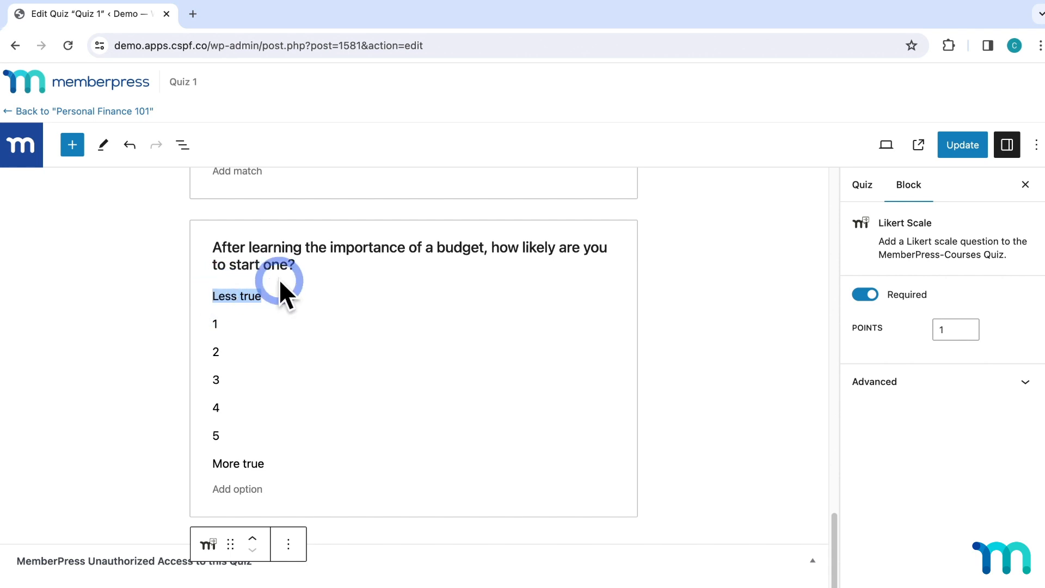
{"action": "type", "text": "Very "}
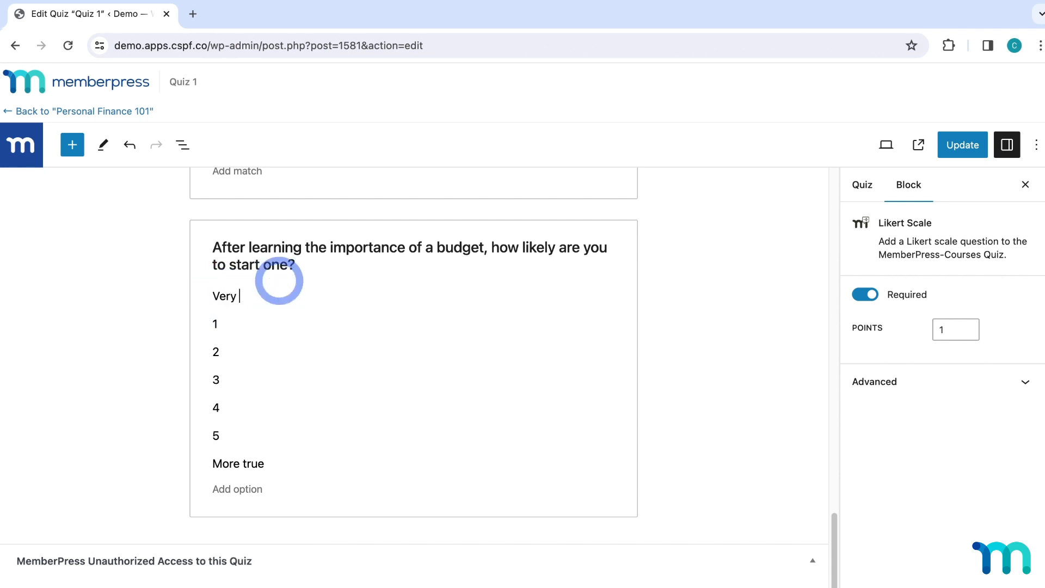
{"action": "type", "text": "unlikely"}
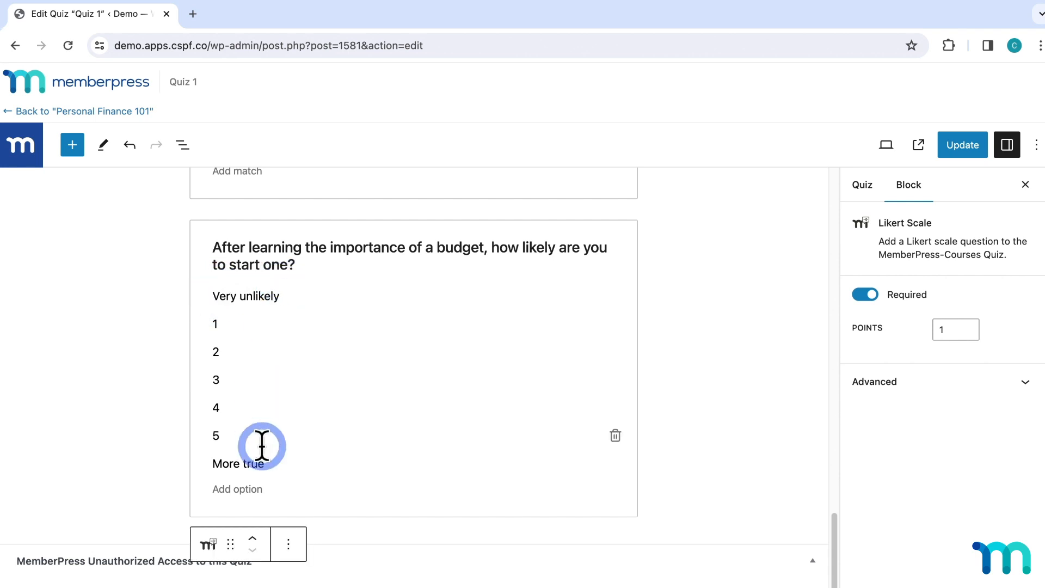
{"action": "left_click_drag", "start_coordinate": [266, 466], "coordinate": [210, 463]}
{"action": "type", "text": "Ver"}
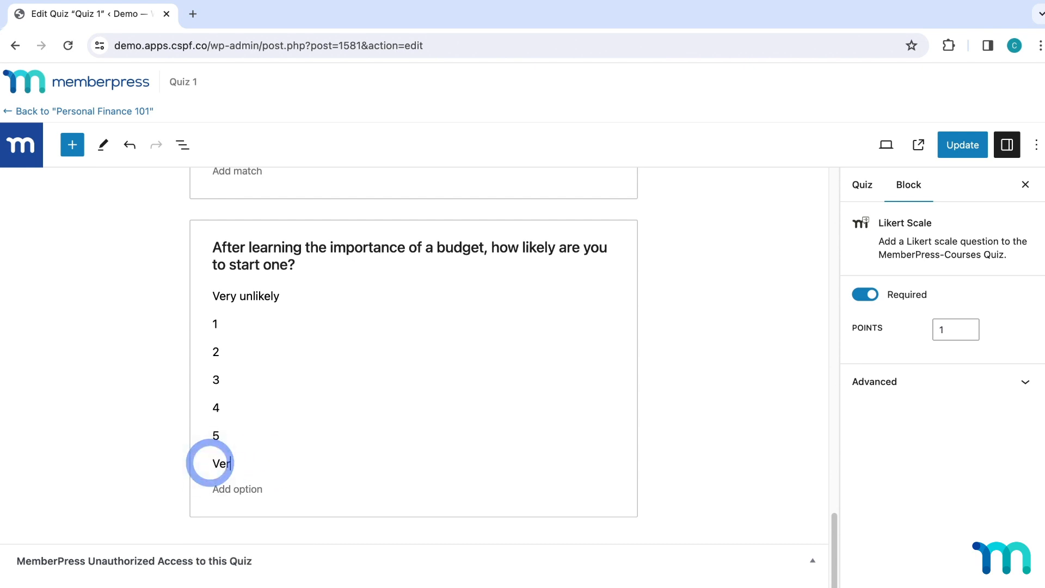
{"action": "type", "text": "y likely"}
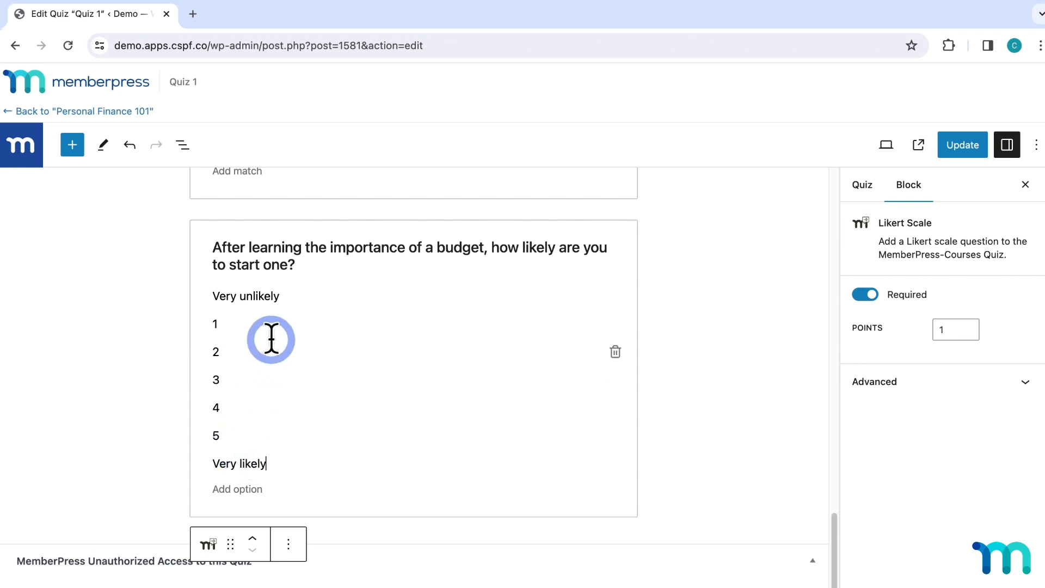
Replace the Likert scale's low label with ":(" and its high label with ":)".
{"action": "left_click_drag", "start_coordinate": [294, 296], "coordinate": [212, 295]}
{"action": "key", "text": "BackSpace"}
{"action": "left_click_drag", "start_coordinate": [269, 463], "coordinate": [212, 462]}
{"action": "key", "text": "BackSpace"}
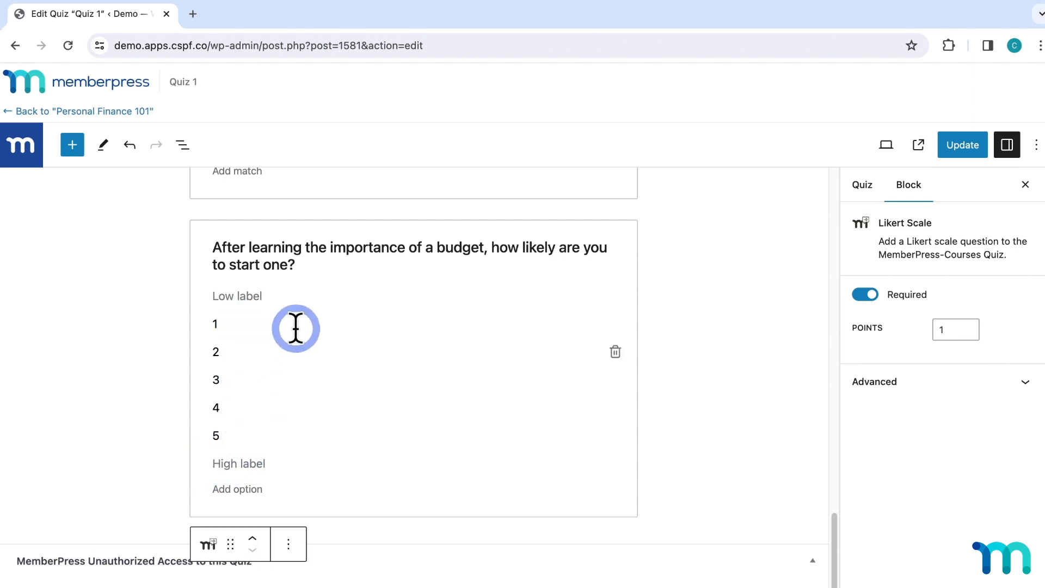
{"action": "left_click", "coordinate": [302, 294]}
{"action": "type", "text": ":"}
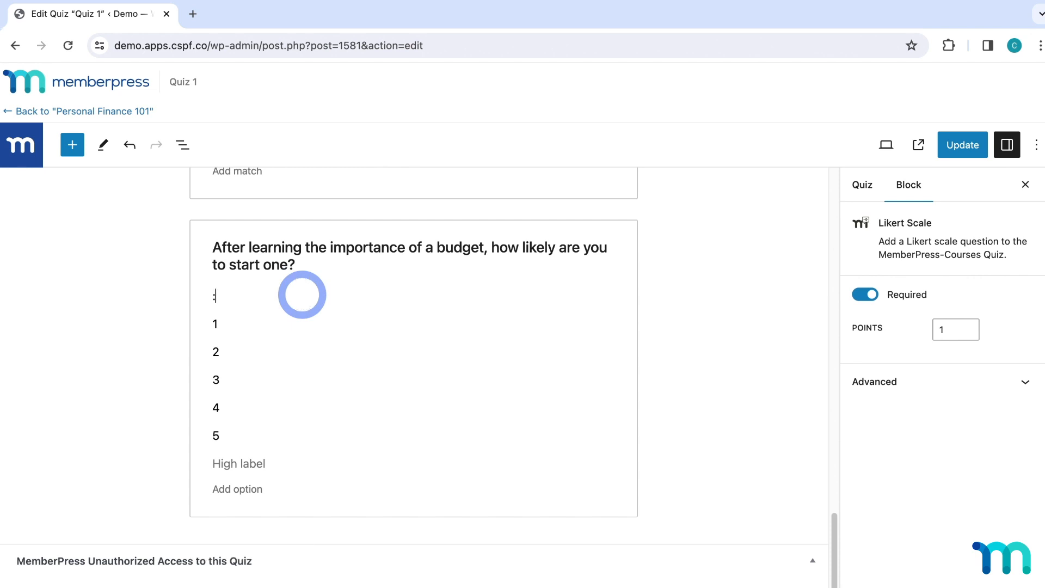
{"action": "type", "text": "("}
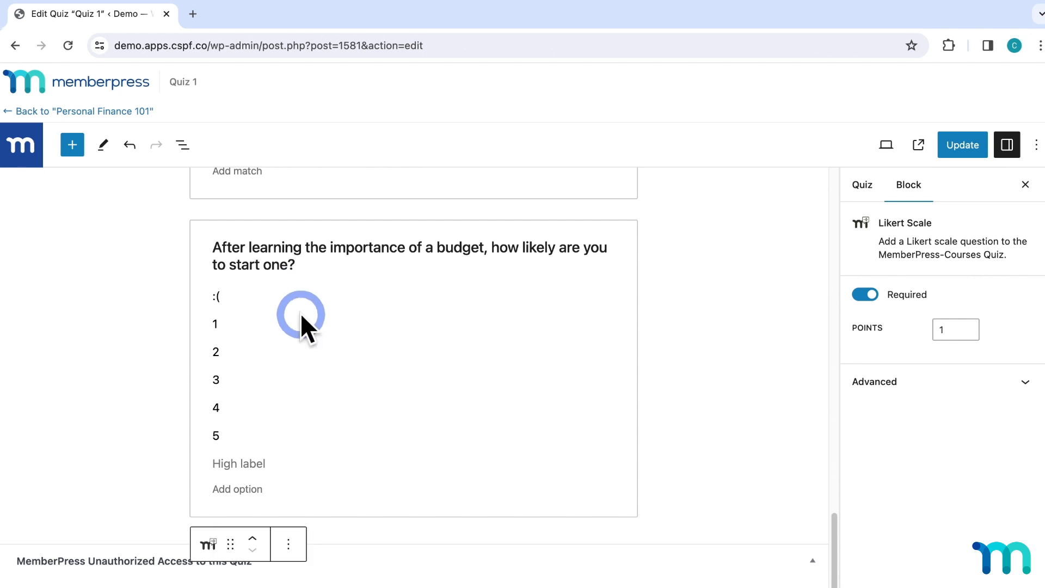
{"action": "left_click", "coordinate": [263, 463]}
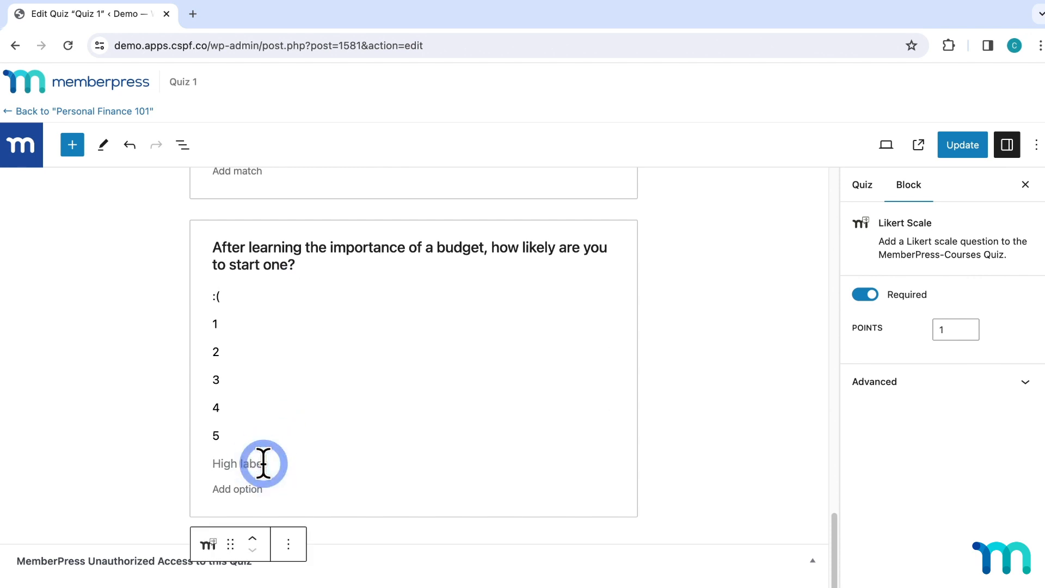
{"action": "type", "text": ":"}
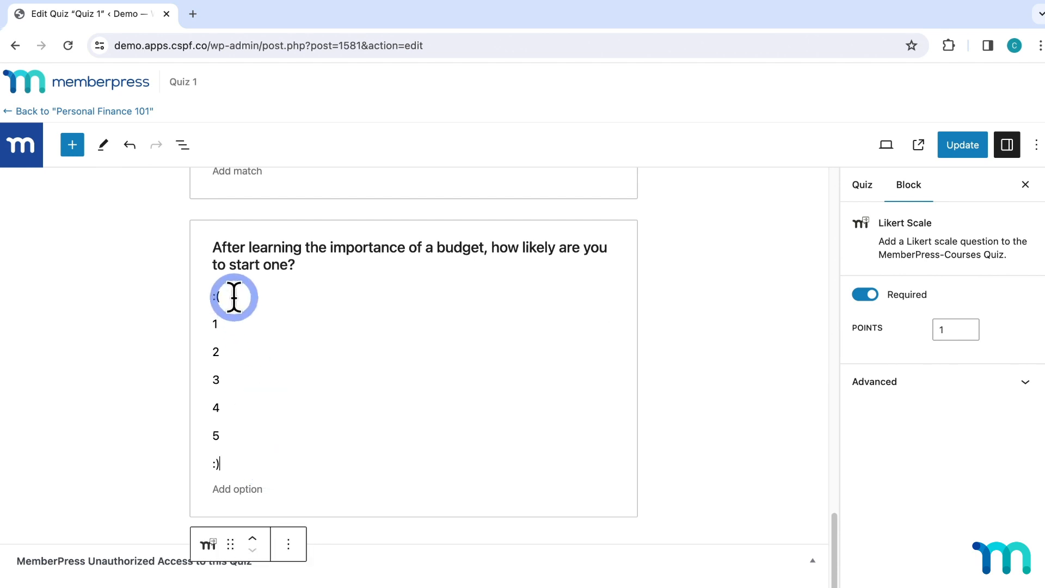
Rename the first three scale options as "Not at all", "Not really" and "Not sure".
{"action": "left_click", "coordinate": [259, 323]}
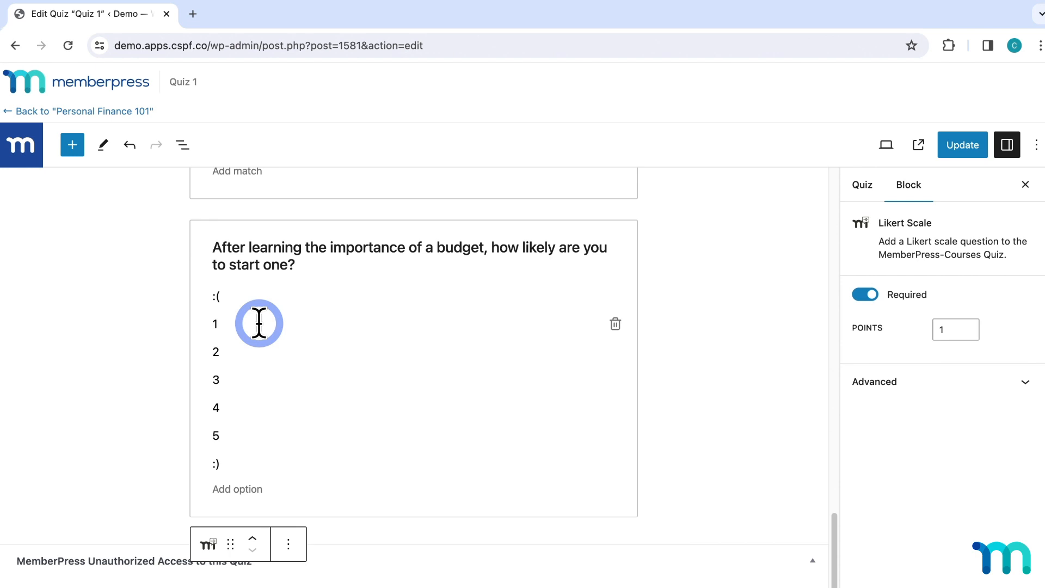
{"action": "key", "text": "BackSpace"}
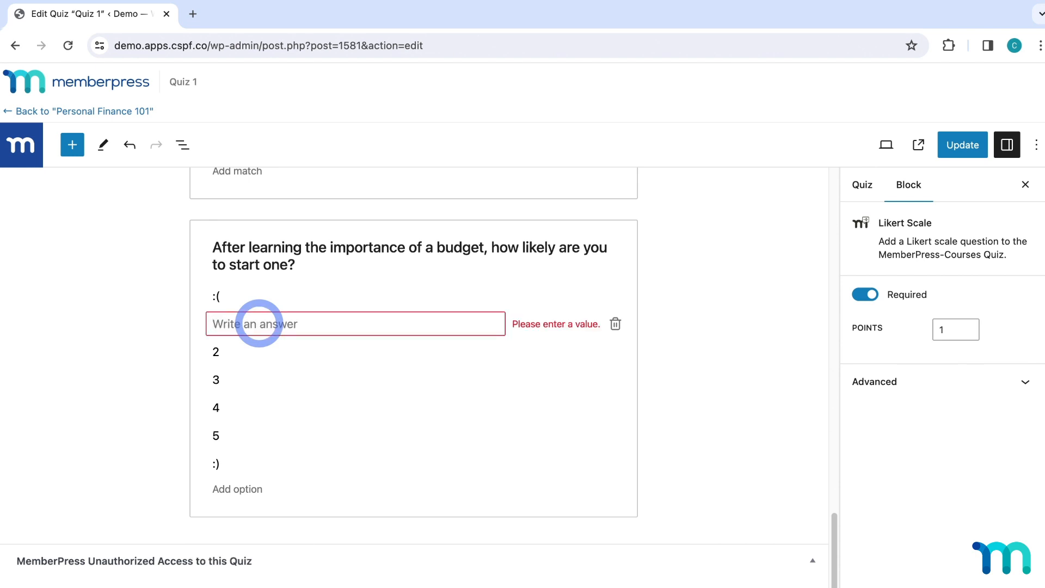
{"action": "type", "text": "Not at all"}
{"action": "left_click", "coordinate": [247, 348]}
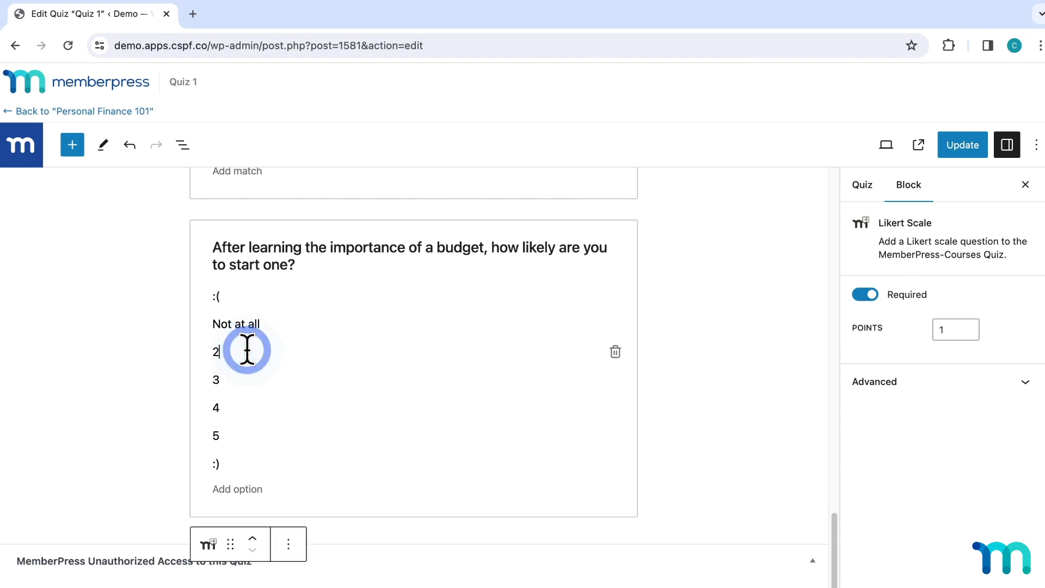
{"action": "key", "text": "BackSpace"}
{"action": "type", "text": "Not really"}
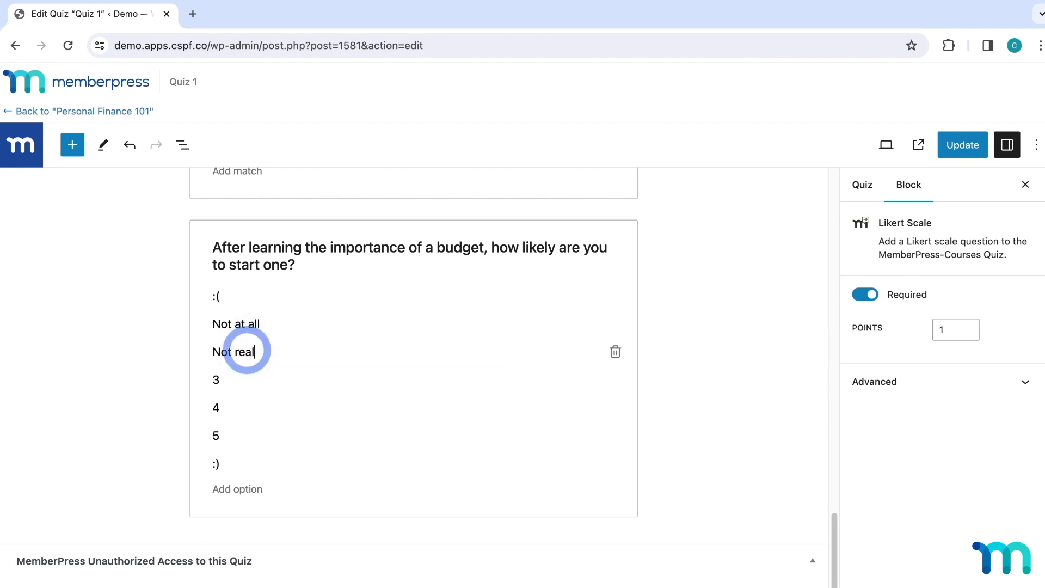
{"action": "left_click", "coordinate": [236, 377]}
{"action": "key", "text": "BackSpace"}
{"action": "type", "text": "Not sure"}
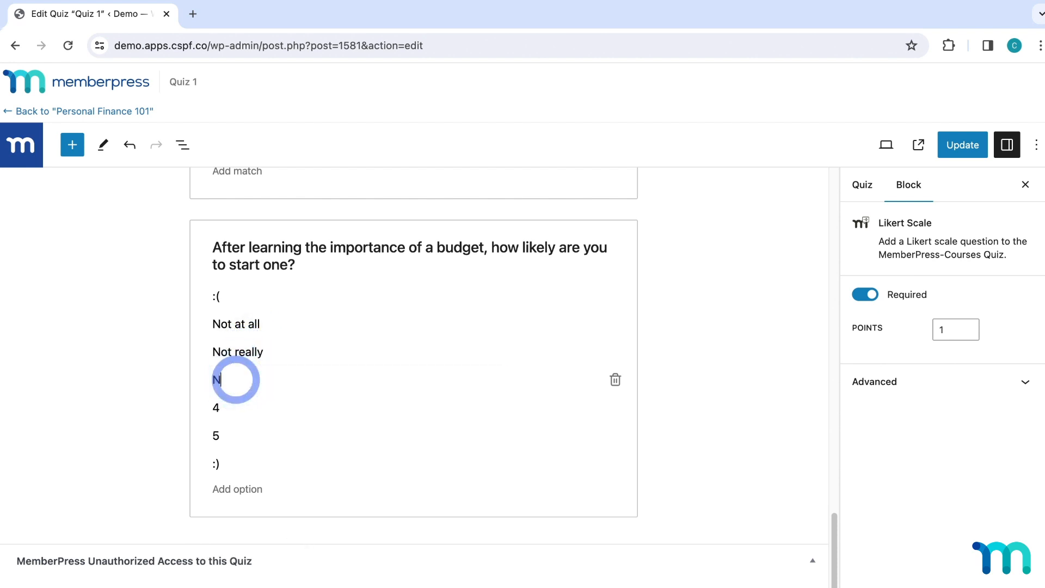
Rename the fourth scale option as "A little" and the fifth as "A lot".
{"action": "left_click", "coordinate": [235, 413]}
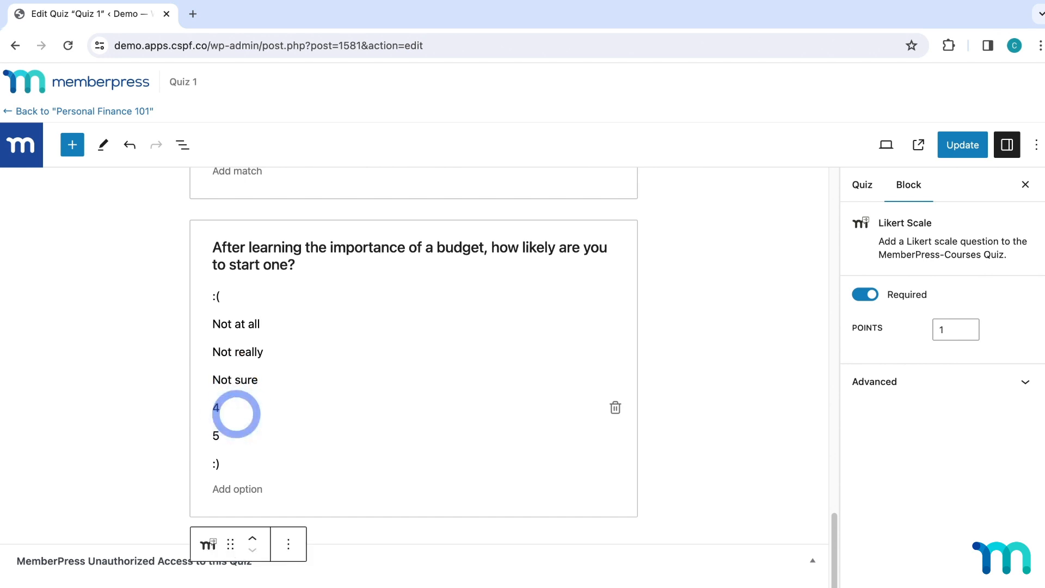
{"action": "key", "text": "BackSpace"}
{"action": "type", "text": "A little"}
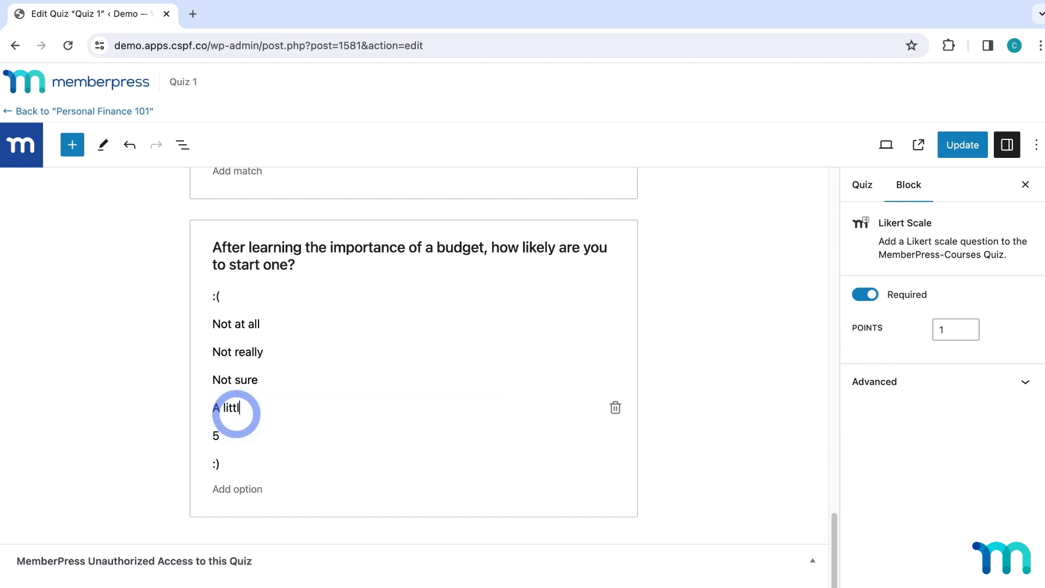
{"action": "left_click", "coordinate": [238, 435]}
{"action": "key", "text": "BackSpace"}
{"action": "type", "text": "A lot"}
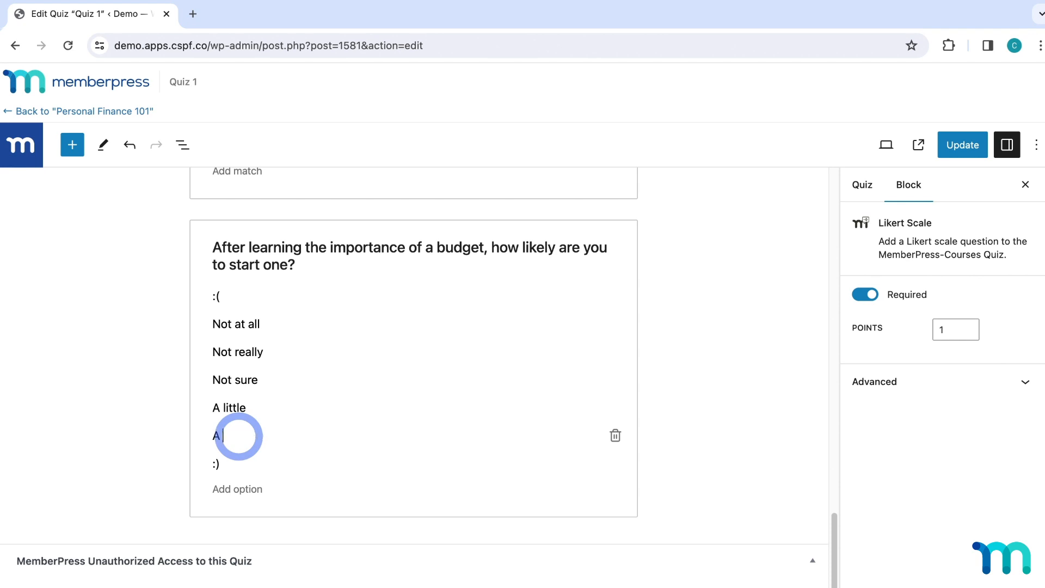
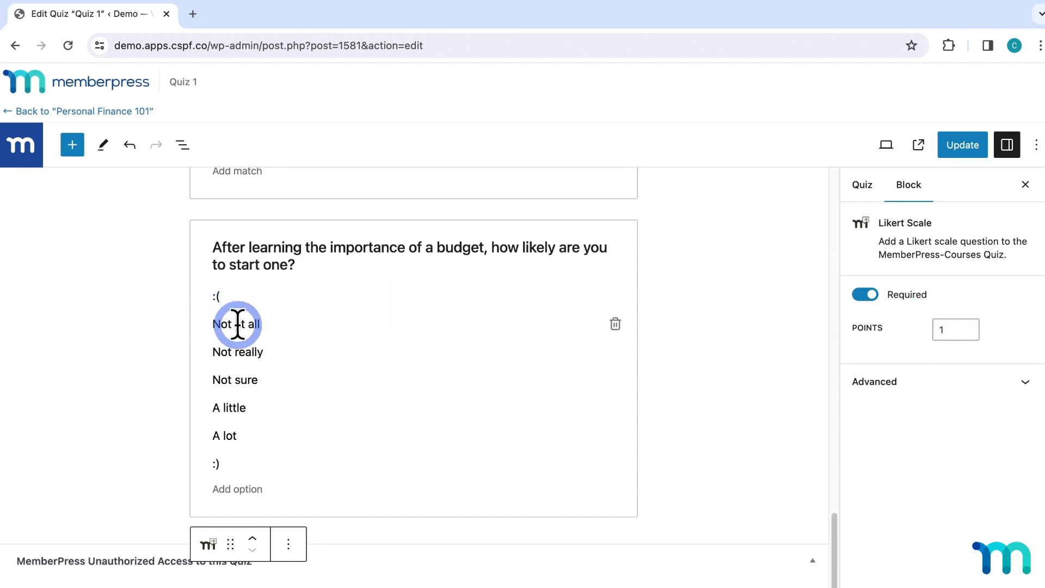
{"action": "left_click_drag", "start_coordinate": [235, 325], "coordinate": [258, 325]}
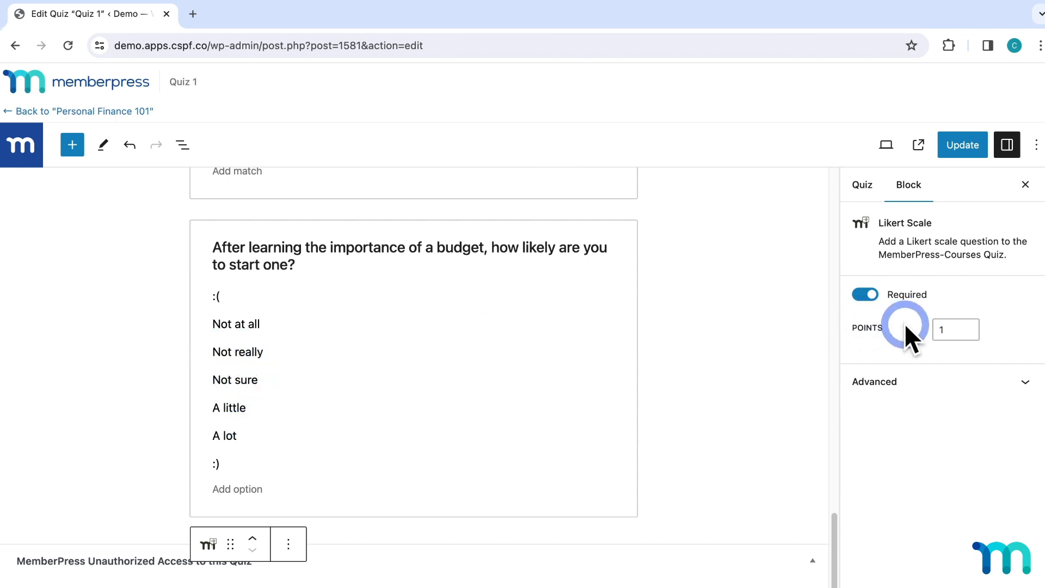
Set the points for the Likert scale question about starting a budget to 2.
{"action": "left_click", "coordinate": [941, 328]}
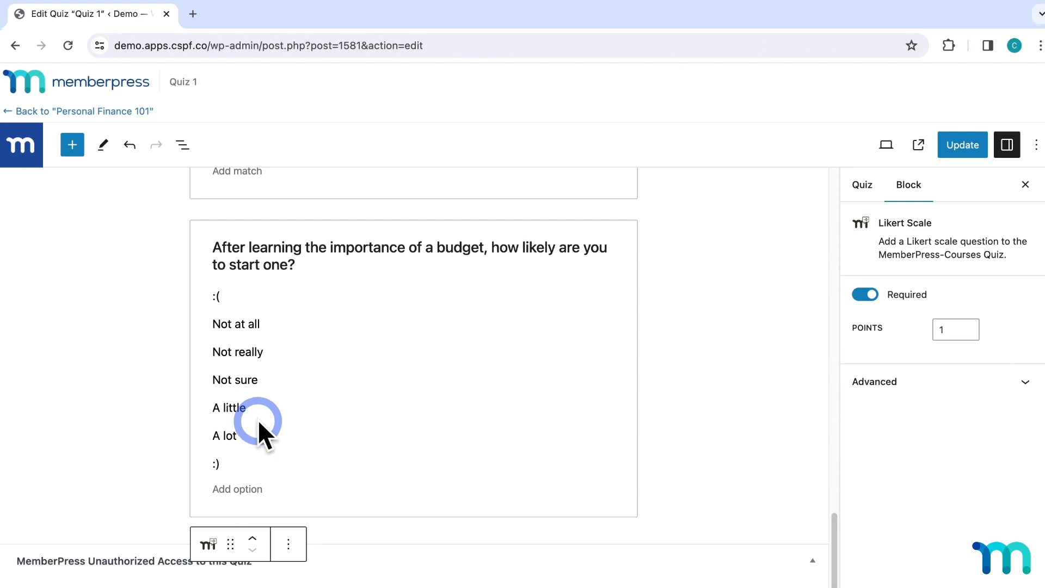
{"action": "left_click", "coordinate": [951, 330]}
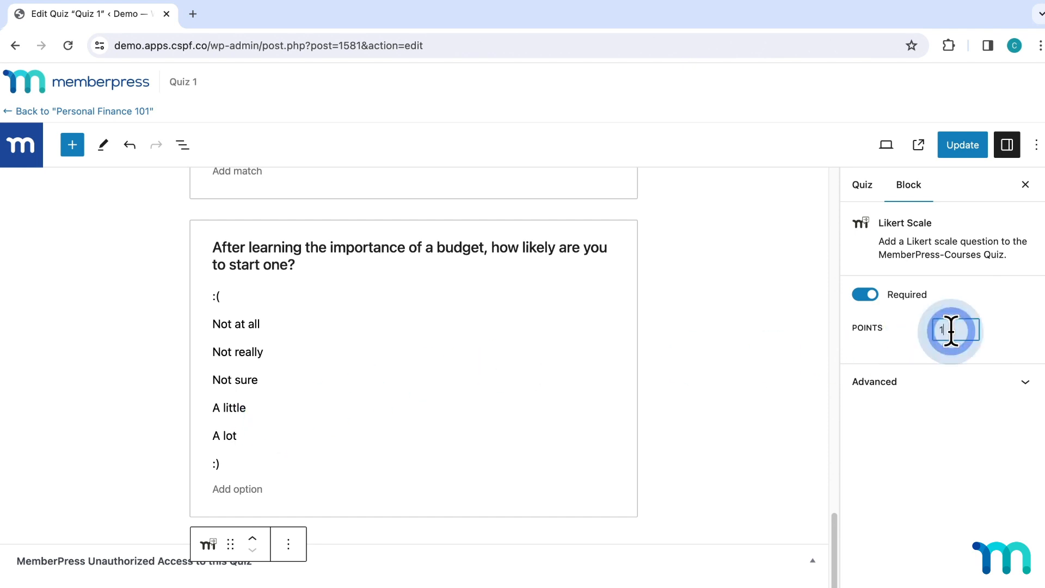
{"action": "key", "text": "BackSpace"}
{"action": "type", "text": "2"}
{"action": "left_click", "coordinate": [1006, 329]}
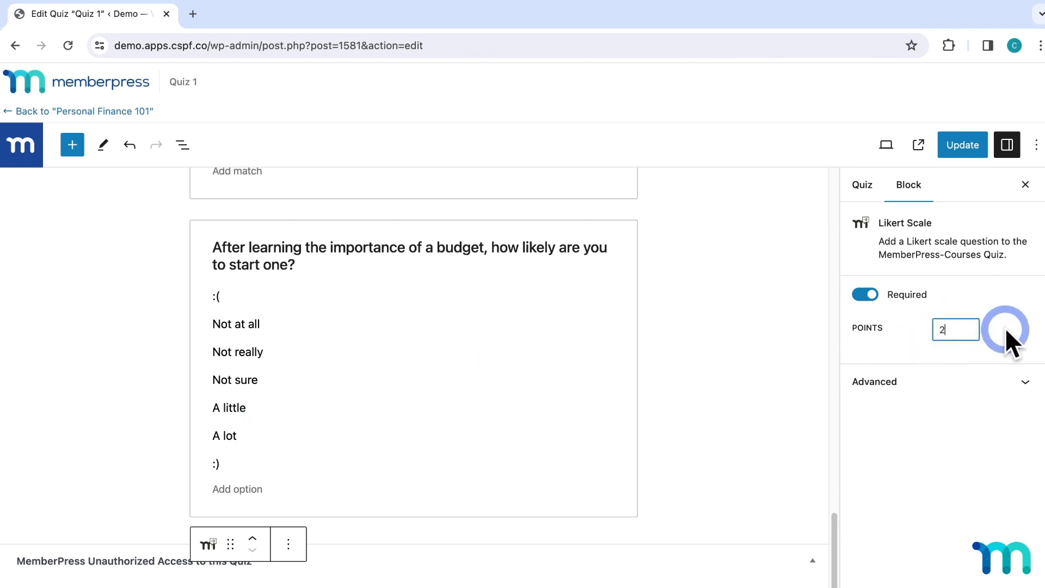
{"action": "left_click", "coordinate": [222, 325]}
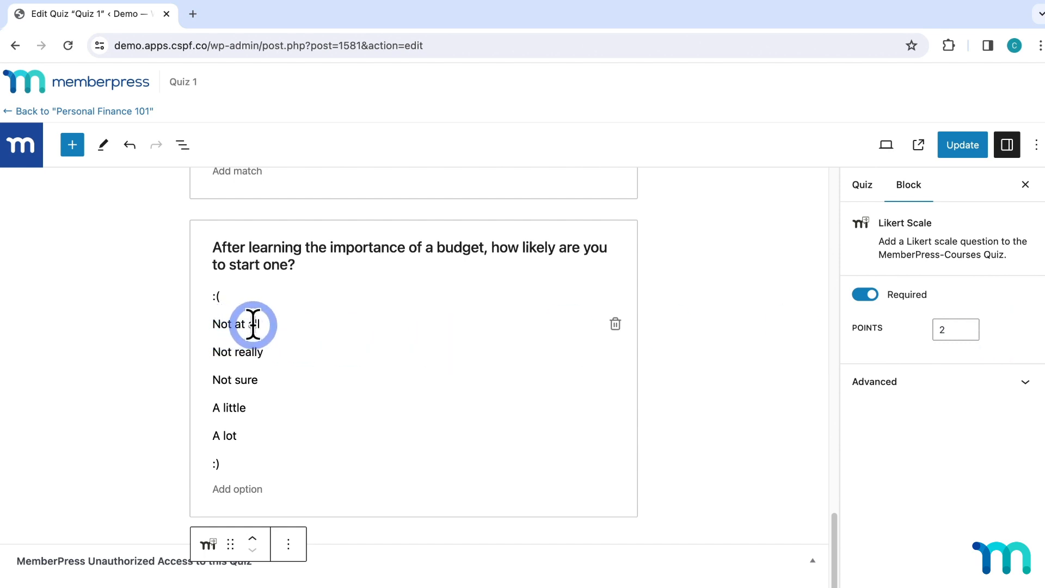
{"action": "left_click", "coordinate": [245, 349]}
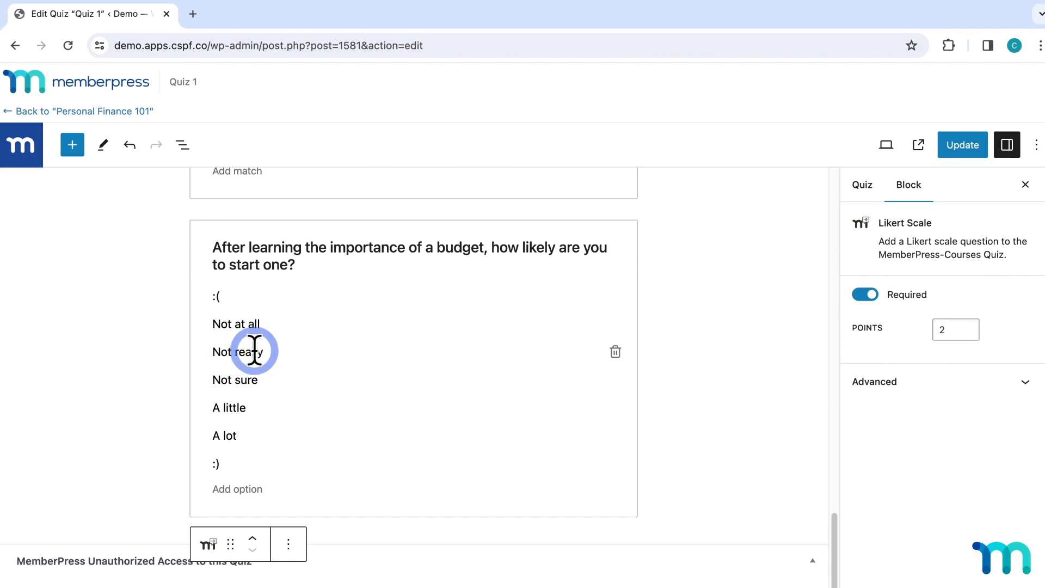
{"action": "left_click", "coordinate": [246, 380]}
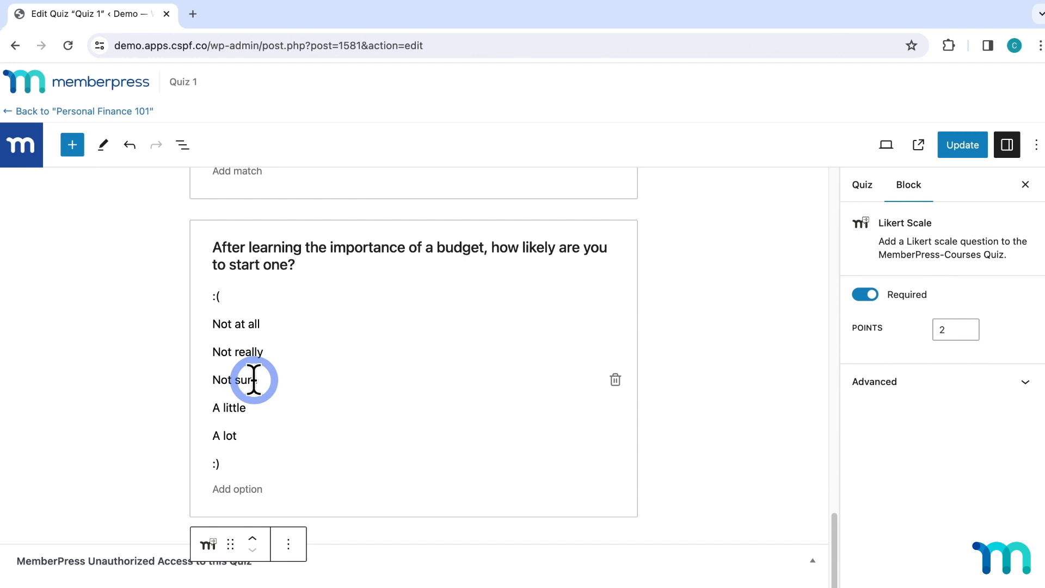
Set the points for the Likert scale question to 1 and save the quiz.
{"action": "left_click", "coordinate": [953, 328]}
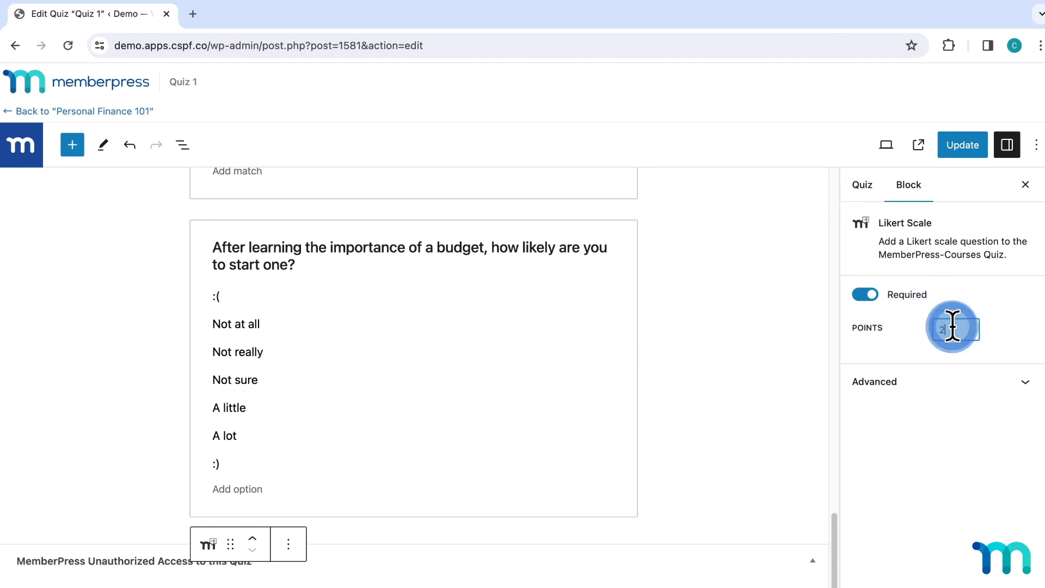
{"action": "key", "text": "BackSpace"}
{"action": "type", "text": "1"}
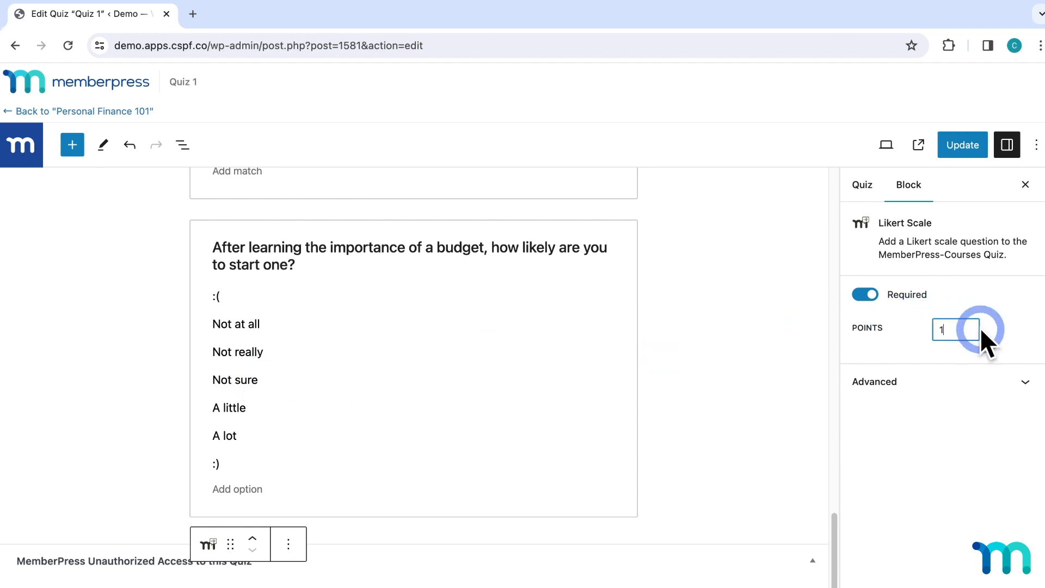
{"action": "left_click", "coordinate": [1000, 329]}
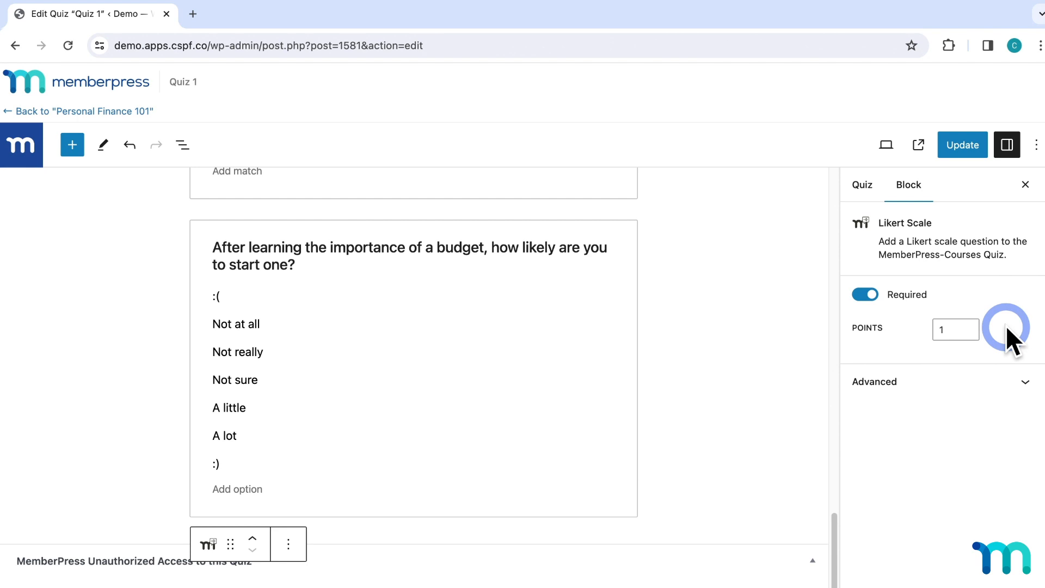
{"action": "left_click", "coordinate": [962, 146]}
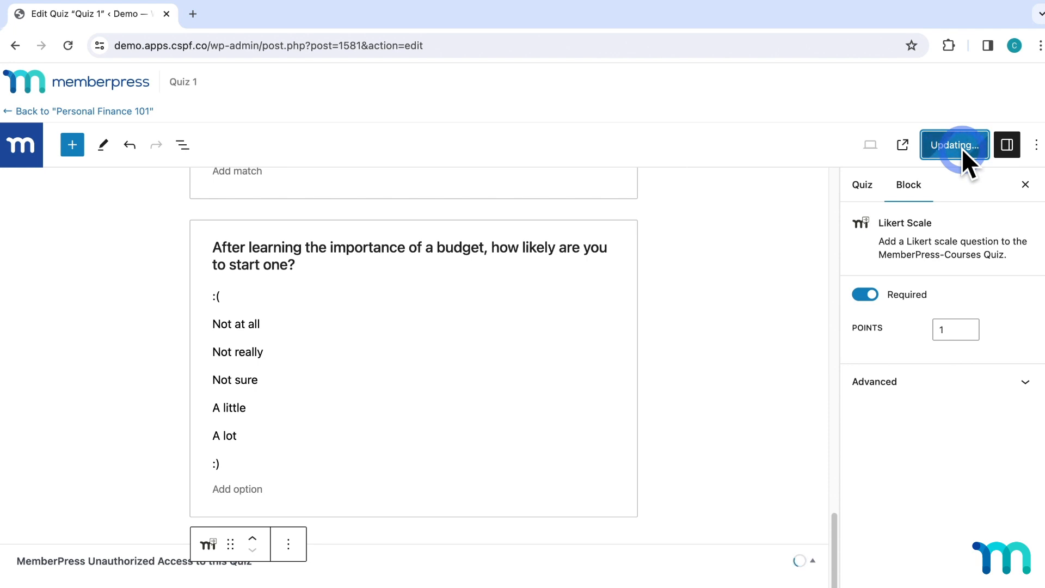
Review the quiz's questions, from the debt strategy question through to the closing Likert scale question.
{"action": "scroll", "coordinate": [769, 376], "scroll_direction": "up", "scroll_amount": 8}
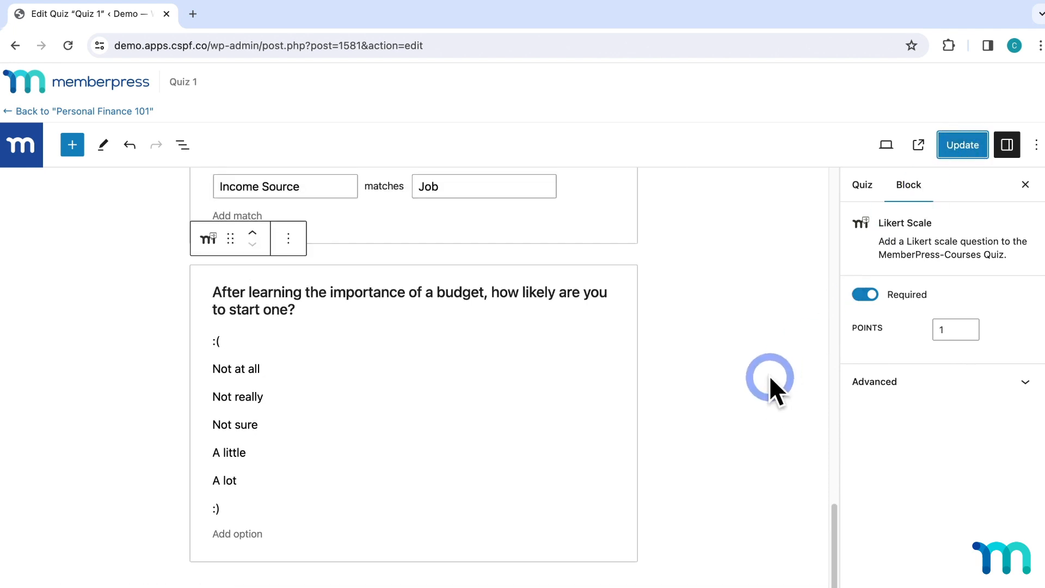
{"action": "scroll", "coordinate": [770, 375], "scroll_direction": "up", "scroll_amount": 10}
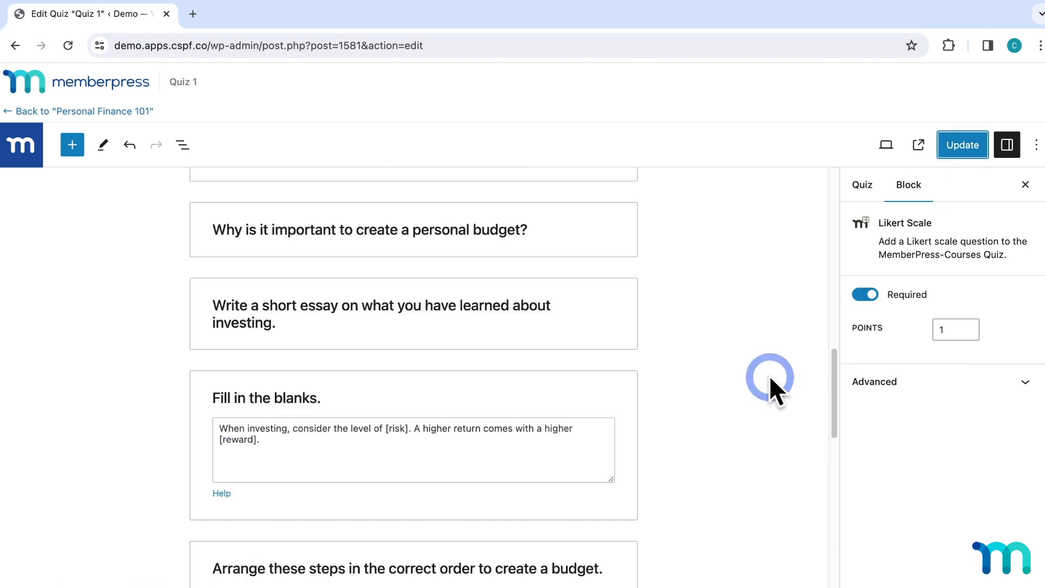
{"action": "scroll", "coordinate": [769, 374], "scroll_direction": "up", "scroll_amount": 6}
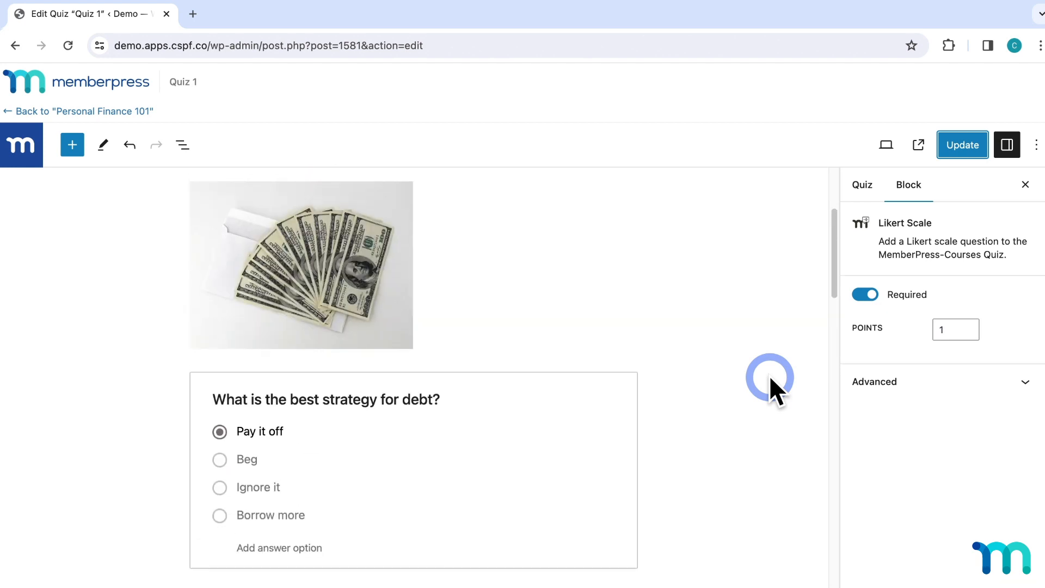
{"action": "scroll", "coordinate": [769, 374], "scroll_direction": "down", "scroll_amount": 6}
{"action": "scroll", "coordinate": [769, 375], "scroll_direction": "down", "scroll_amount": 20}
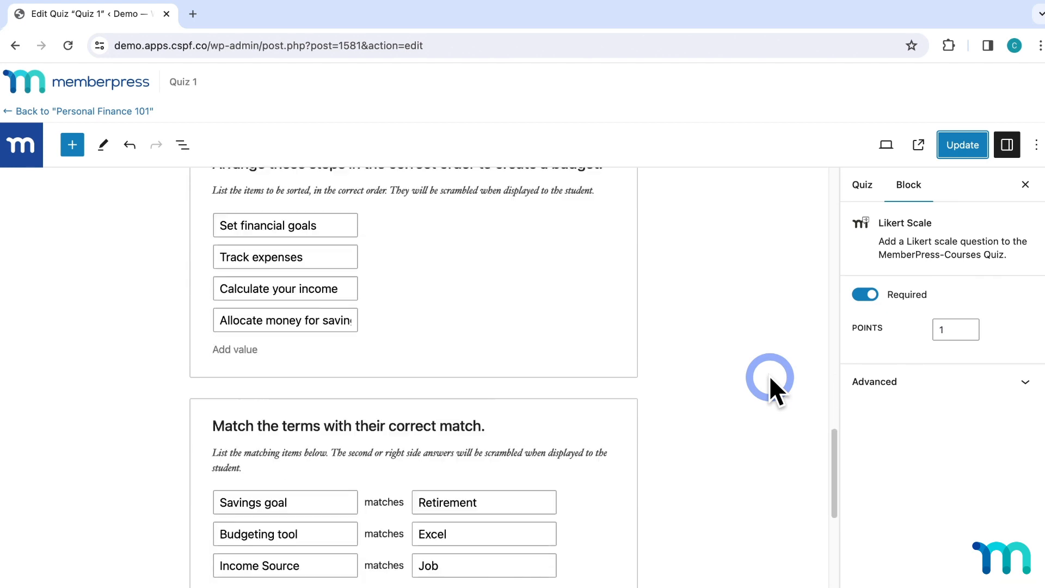
{"action": "scroll", "coordinate": [769, 375], "scroll_direction": "down", "scroll_amount": 2}
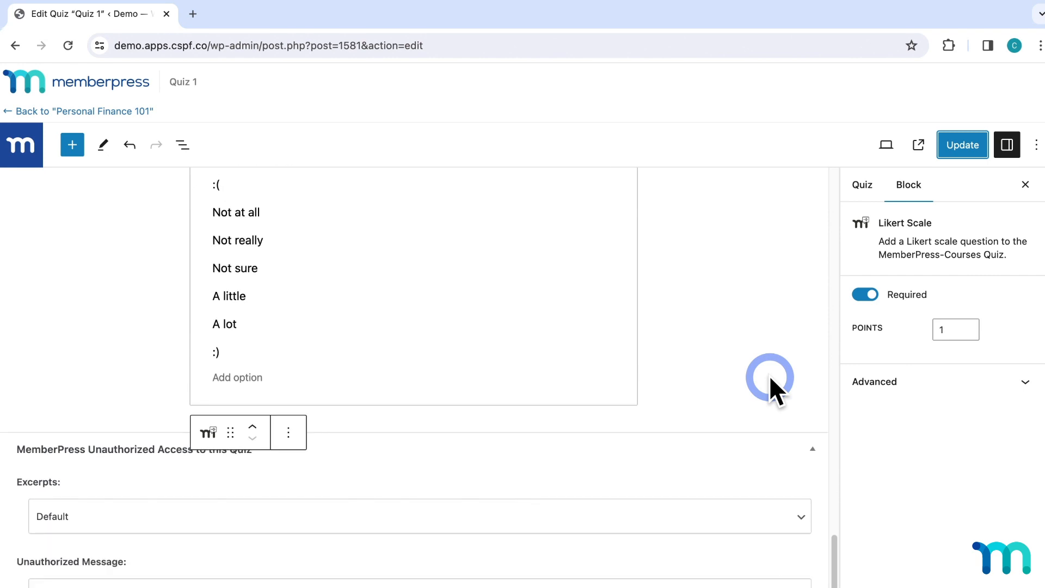
{"action": "scroll", "coordinate": [769, 375], "scroll_direction": "up", "scroll_amount": 8}
{"action": "scroll", "coordinate": [769, 375], "scroll_direction": "up", "scroll_amount": 2}
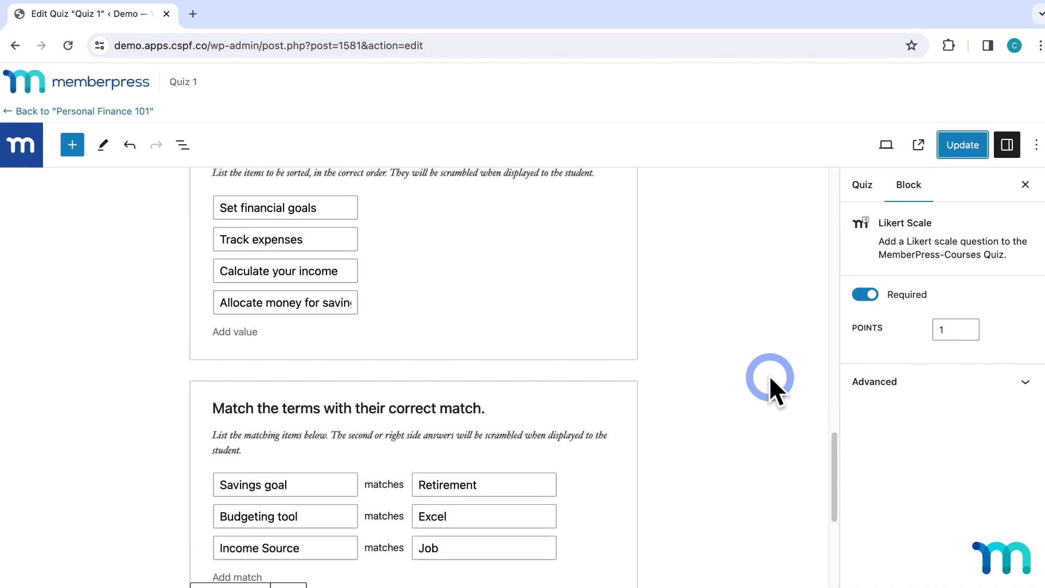
{"action": "scroll", "coordinate": [769, 374], "scroll_direction": "down", "scroll_amount": 5}
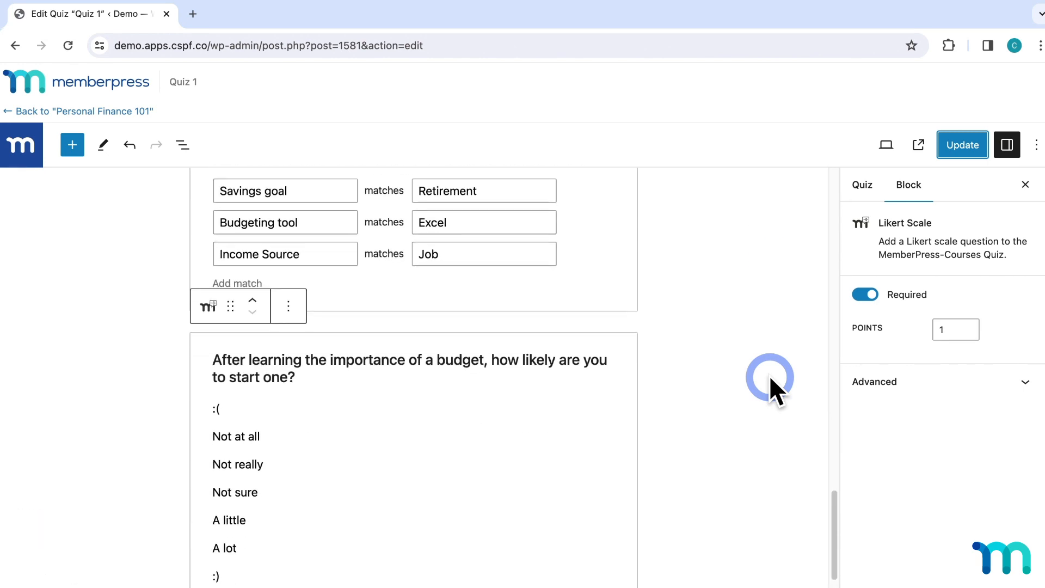
{"action": "scroll", "coordinate": [769, 375], "scroll_direction": "down", "scroll_amount": 1}
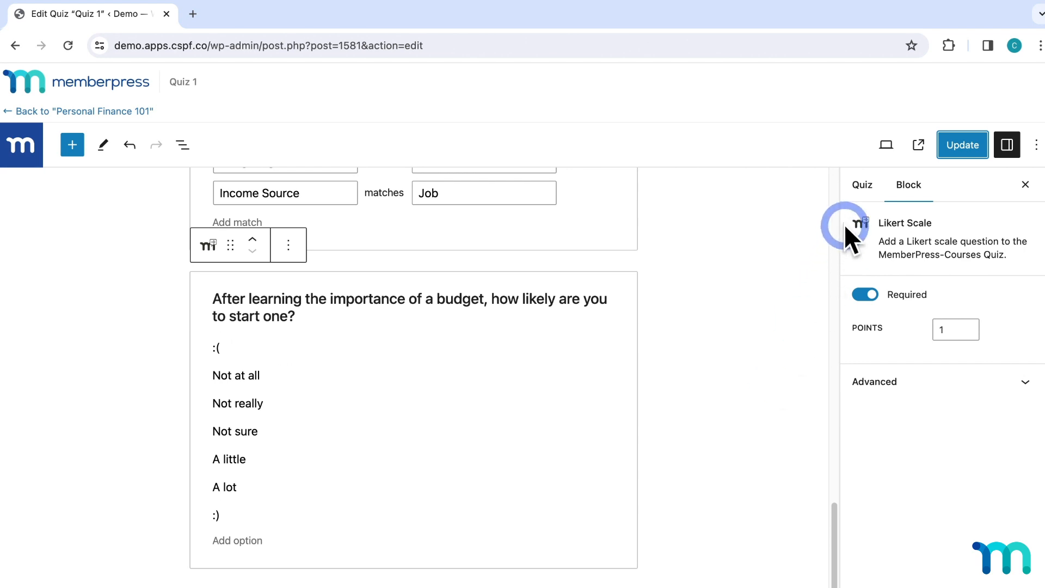
Add the existing question "What is a debit card?" to the end of the quiz from the quiz's question list.
{"action": "left_click", "coordinate": [864, 186]}
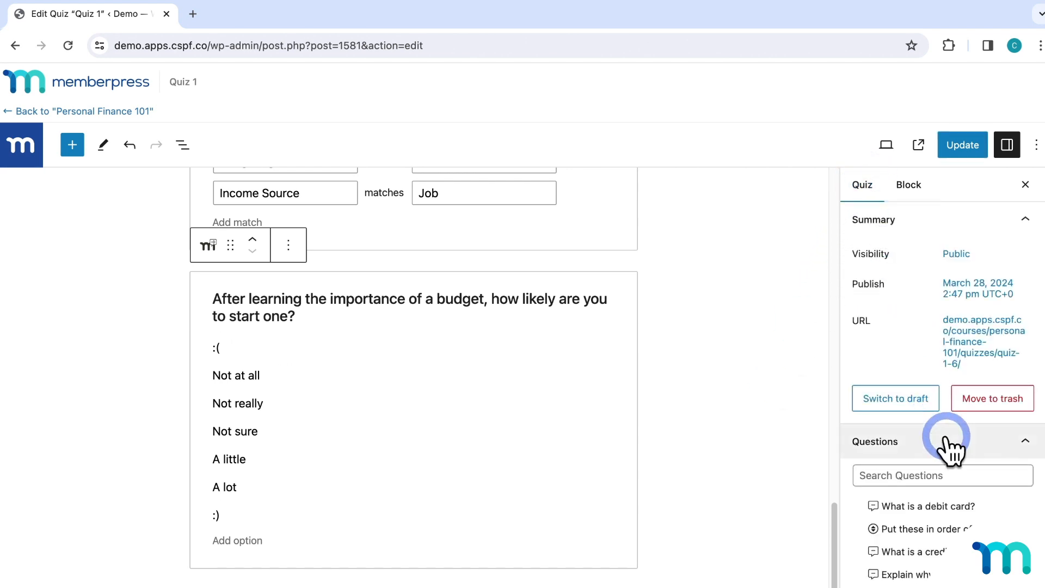
{"action": "scroll", "coordinate": [964, 446], "scroll_direction": "down", "scroll_amount": 3}
{"action": "scroll", "coordinate": [971, 449], "scroll_direction": "down", "scroll_amount": 2}
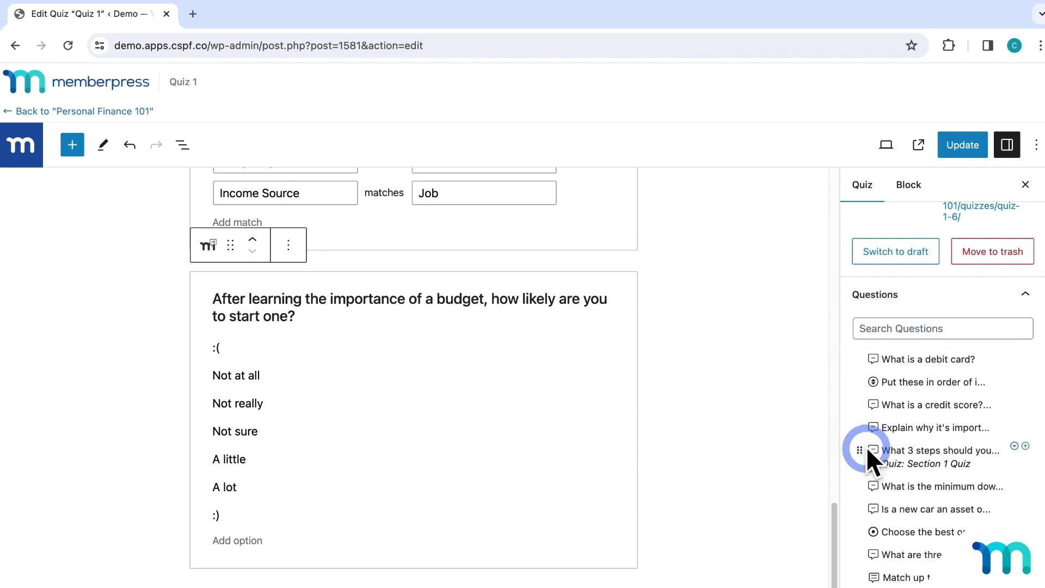
{"action": "left_click_drag", "start_coordinate": [864, 445], "coordinate": [884, 451]}
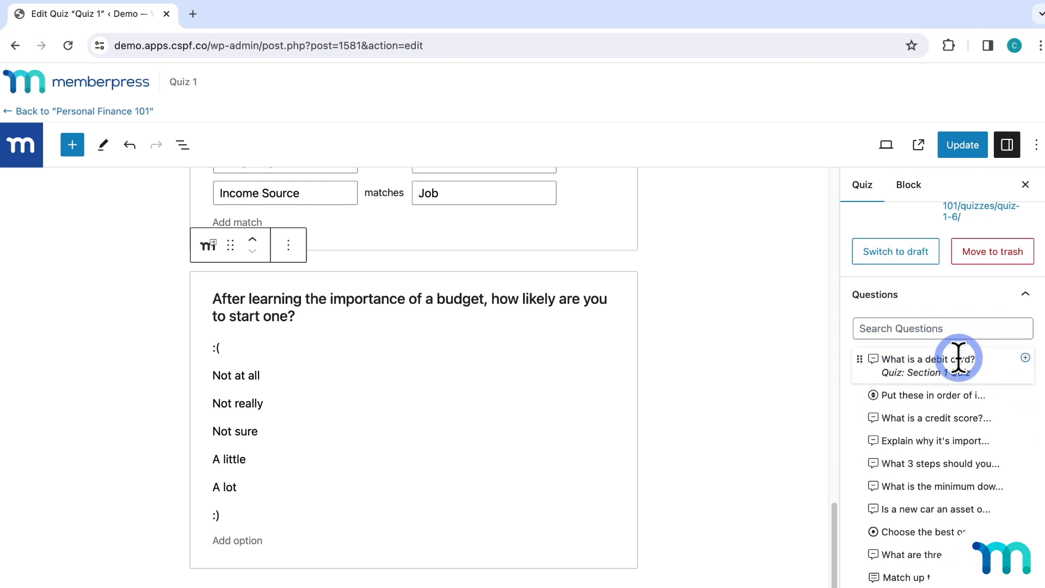
{"action": "left_click", "coordinate": [1025, 359]}
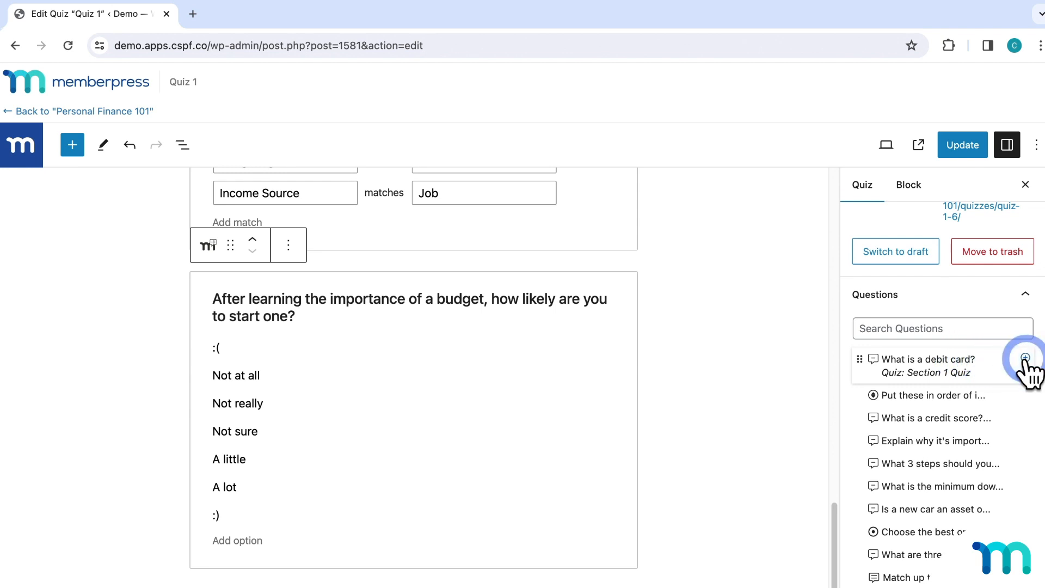
{"action": "scroll", "coordinate": [605, 472], "scroll_direction": "down", "scroll_amount": 4}
{"action": "scroll", "coordinate": [606, 473], "scroll_direction": "down", "scroll_amount": 1}
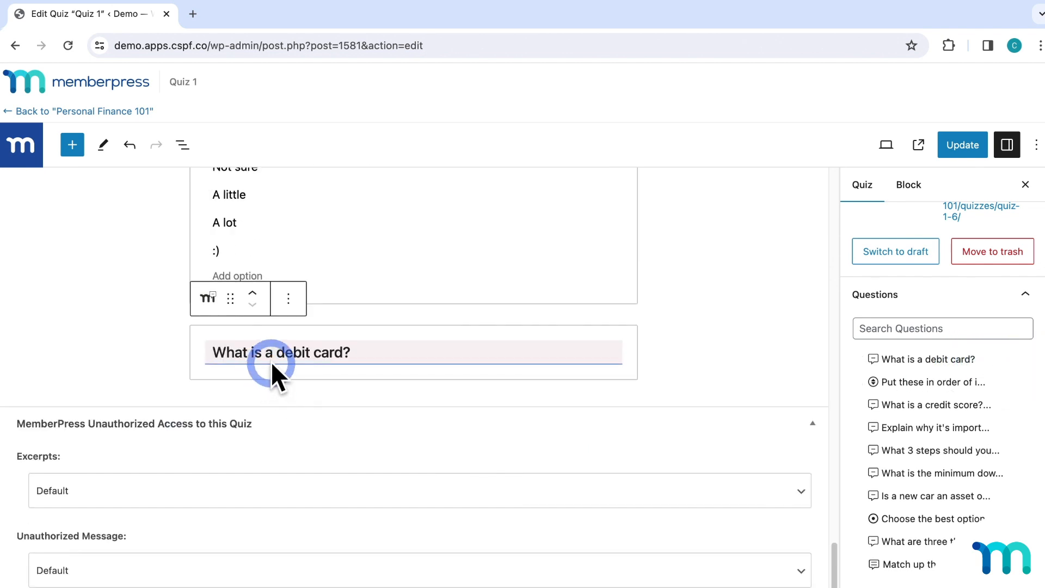
Delete the "What is a debit card?" question block from the end of the quiz.
{"action": "mouse_move", "coordinate": [884, 358]}
{"action": "left_click_drag", "start_coordinate": [862, 359], "coordinate": [906, 358]}
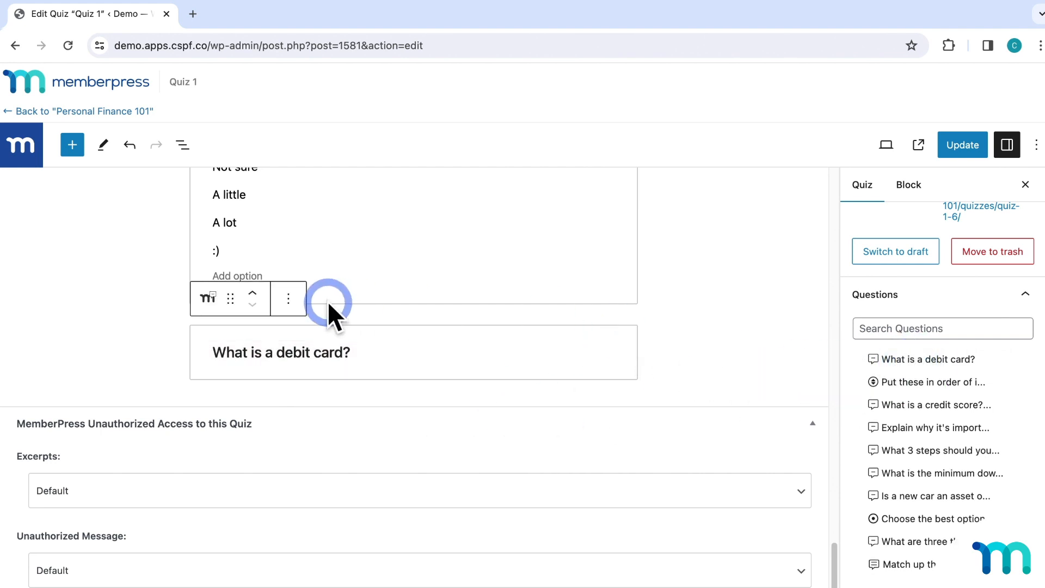
{"action": "left_click", "coordinate": [294, 299]}
{"action": "left_click", "coordinate": [321, 553]}
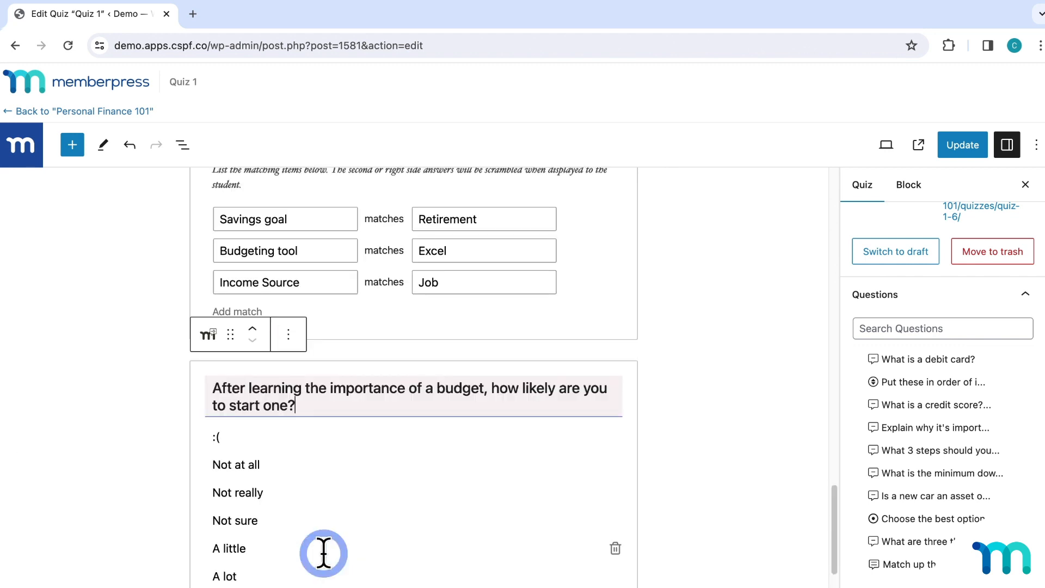
Set the library image pexels-photo-3822850.webp as the quiz's featured image and save the quiz.
{"action": "scroll", "coordinate": [784, 452], "scroll_direction": "down", "scroll_amount": 1}
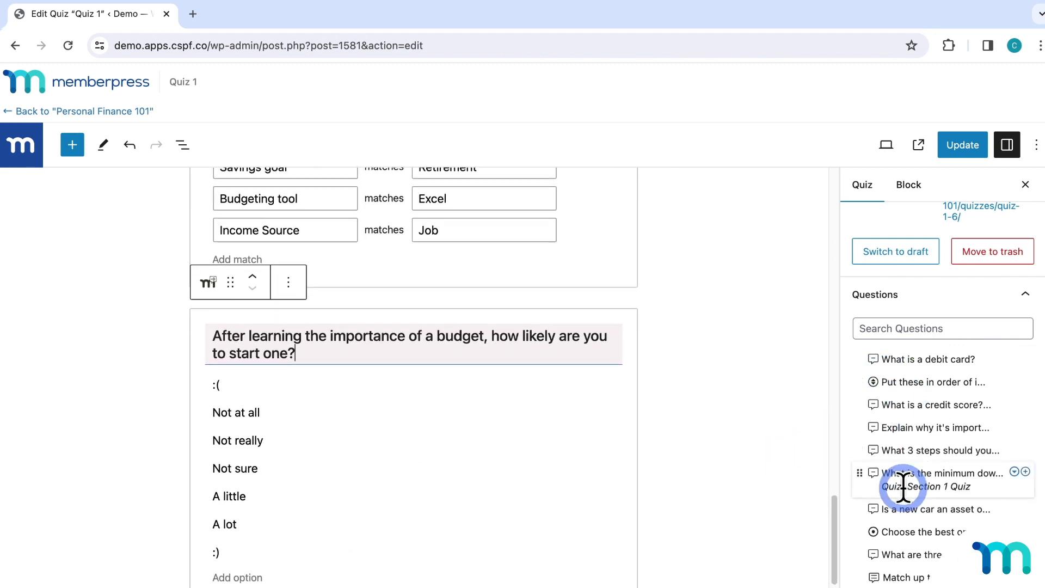
{"action": "scroll", "coordinate": [910, 492], "scroll_direction": "down", "scroll_amount": 5}
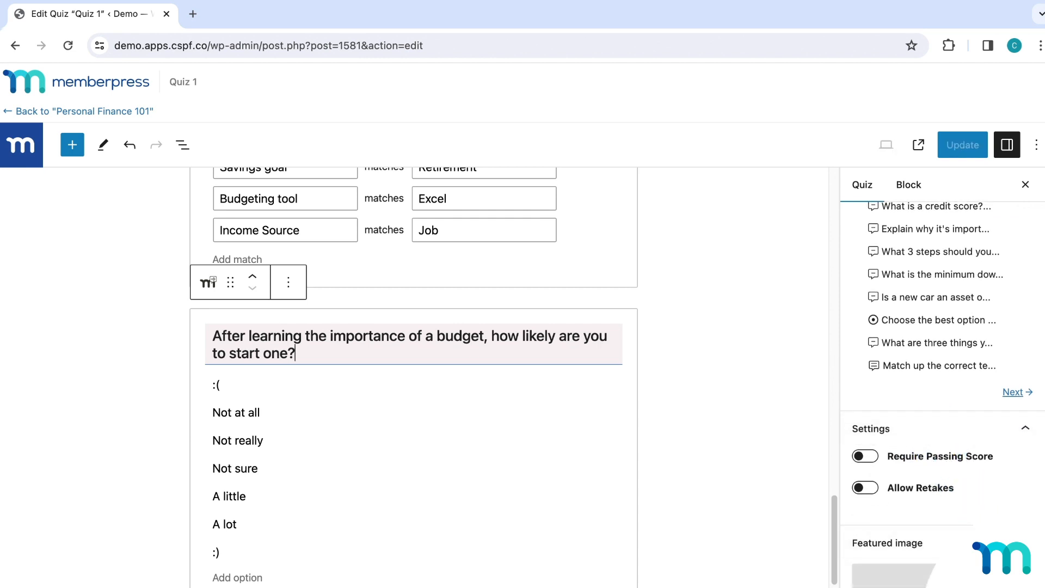
{"action": "left_click", "coordinate": [890, 576]}
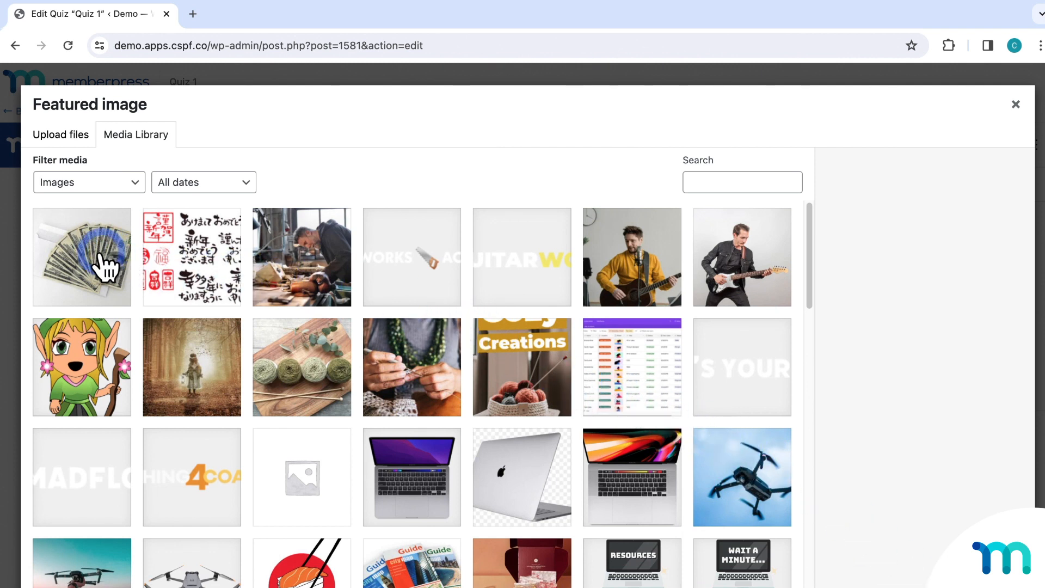
{"action": "left_click", "coordinate": [282, 267]}
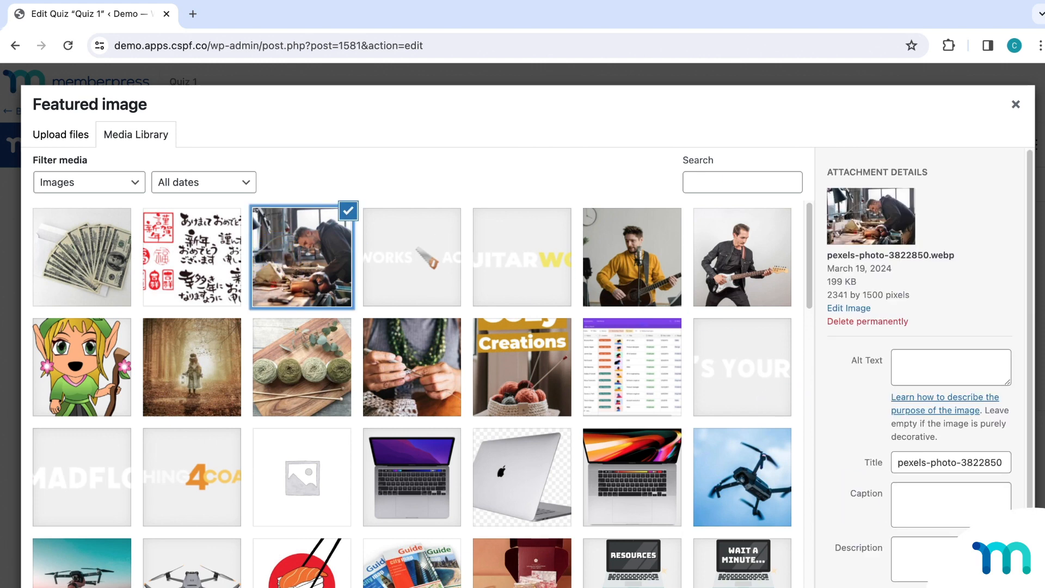
{"action": "left_click", "coordinate": [974, 584]}
{"action": "scroll", "coordinate": [969, 515], "scroll_direction": "down", "scroll_amount": 2}
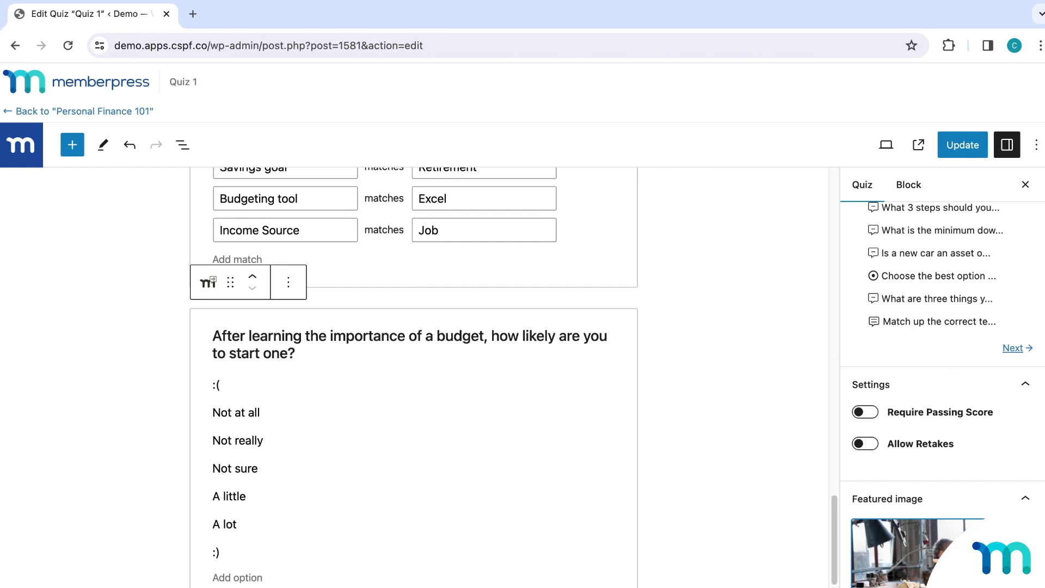
{"action": "scroll", "coordinate": [553, 201], "scroll_direction": "up", "scroll_amount": 3}
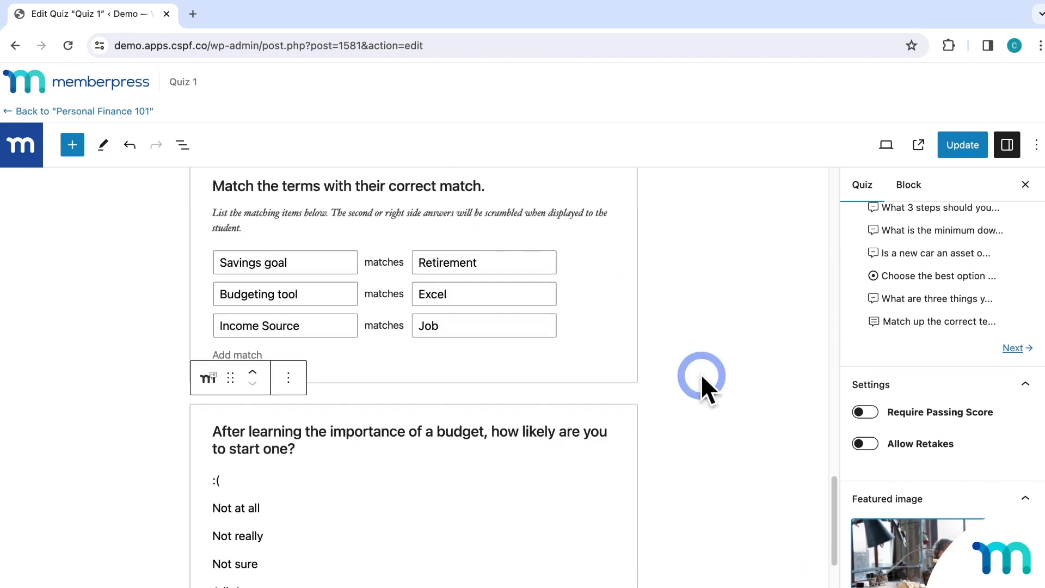
{"action": "scroll", "coordinate": [701, 374], "scroll_direction": "down", "scroll_amount": 3}
{"action": "left_click", "coordinate": [959, 145]}
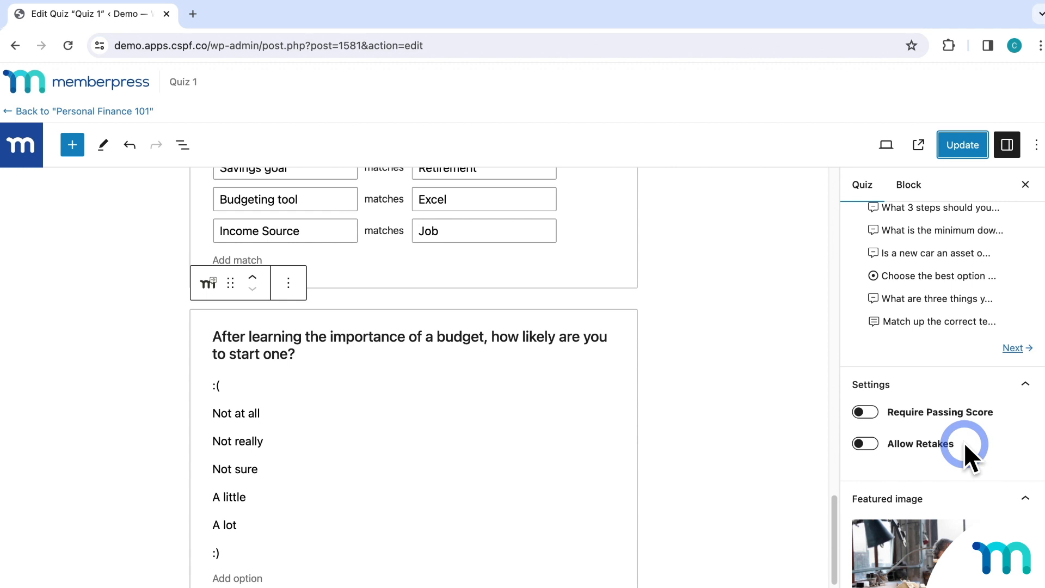
Return to the Personal Finance 101 course curriculum and bring its list of available quizzes into view.
{"action": "scroll", "coordinate": [965, 438], "scroll_direction": "up", "scroll_amount": 8}
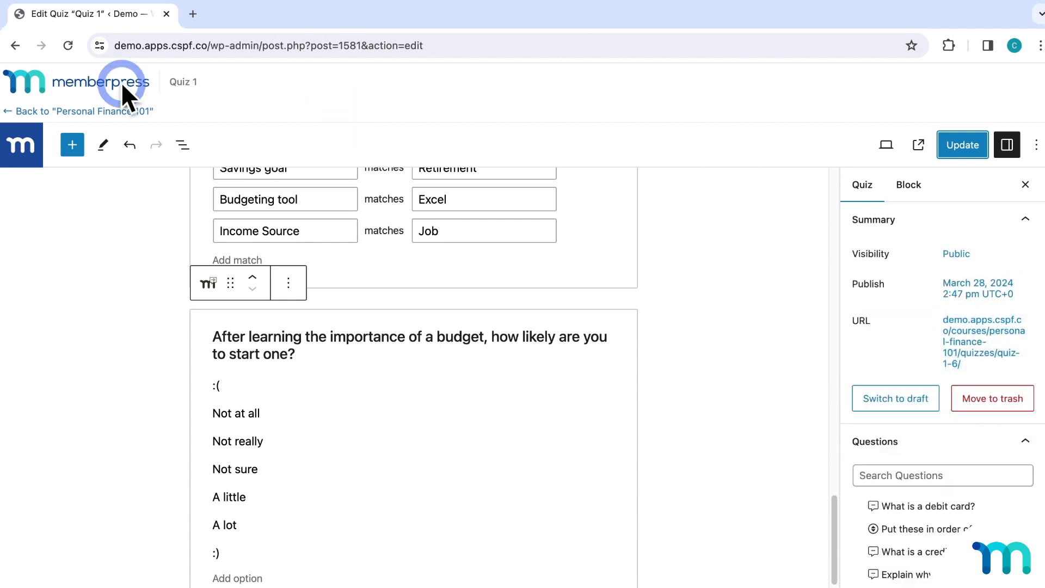
{"action": "left_click", "coordinate": [87, 111]}
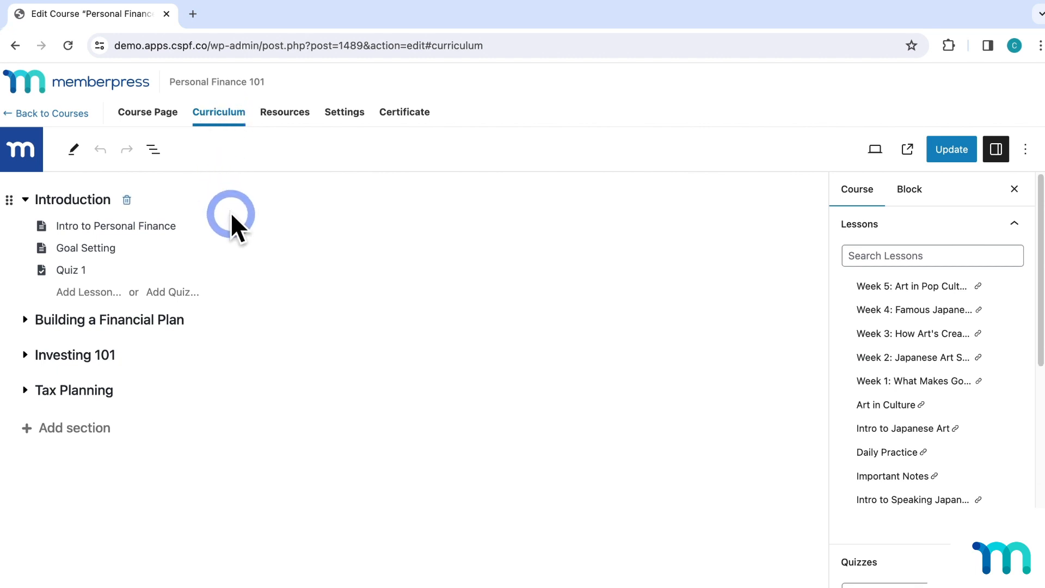
{"action": "mouse_move", "coordinate": [998, 346]}
{"action": "scroll", "coordinate": [998, 346], "scroll_direction": "down", "scroll_amount": 7}
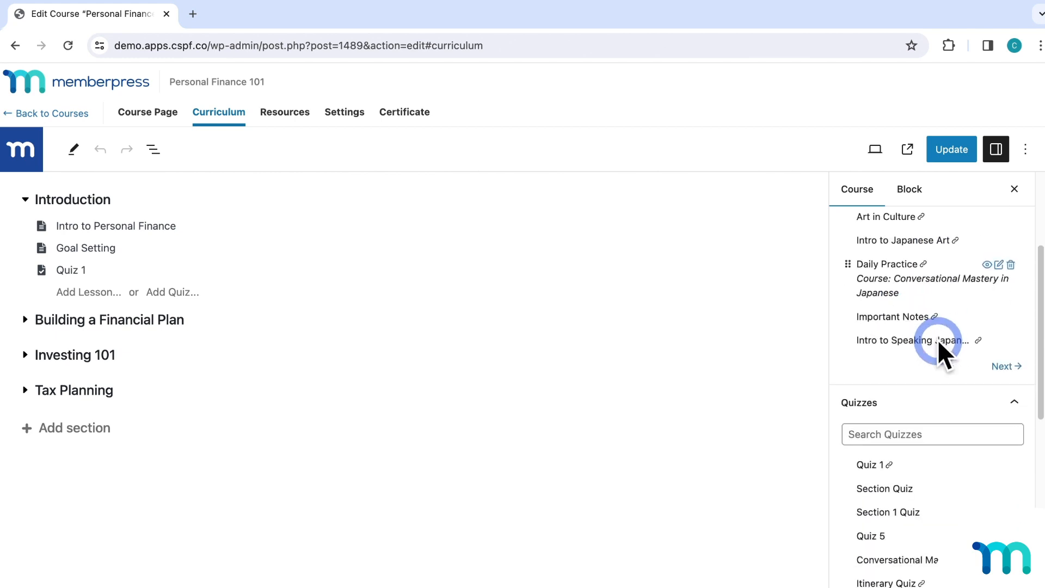
Look over the available quizzes in the curriculum and the course and actions shown for Quiz 1.
{"action": "scroll", "coordinate": [930, 479], "scroll_direction": "up", "scroll_amount": 1}
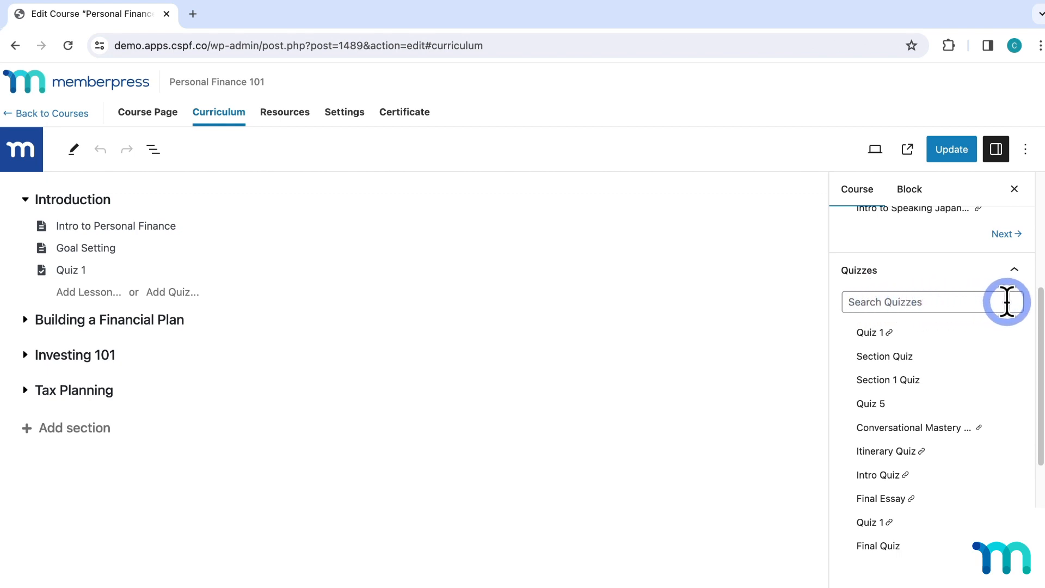
{"action": "mouse_move", "coordinate": [882, 333]}
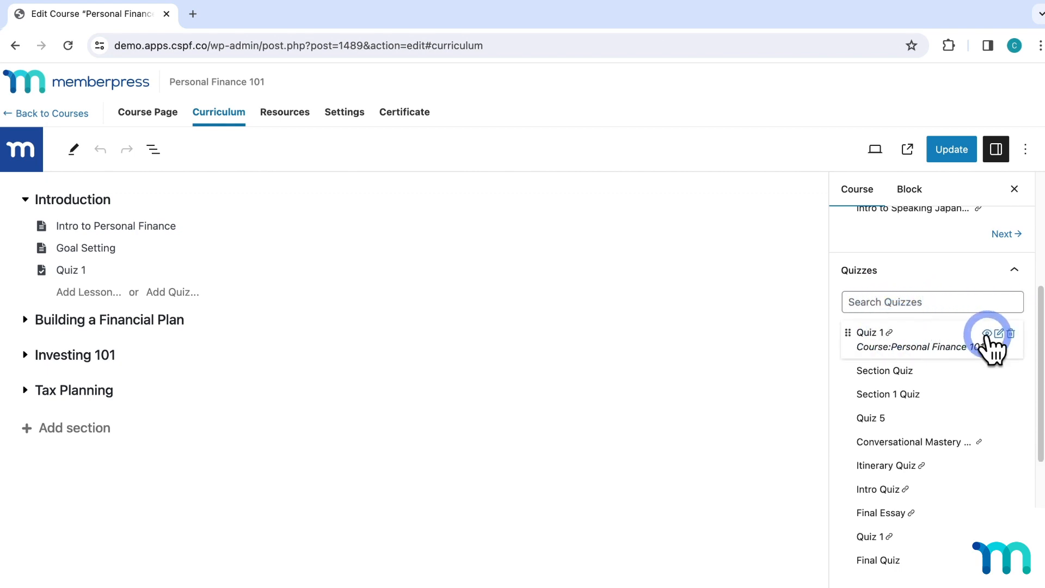
{"action": "left_click_drag", "start_coordinate": [920, 349], "coordinate": [893, 359]}
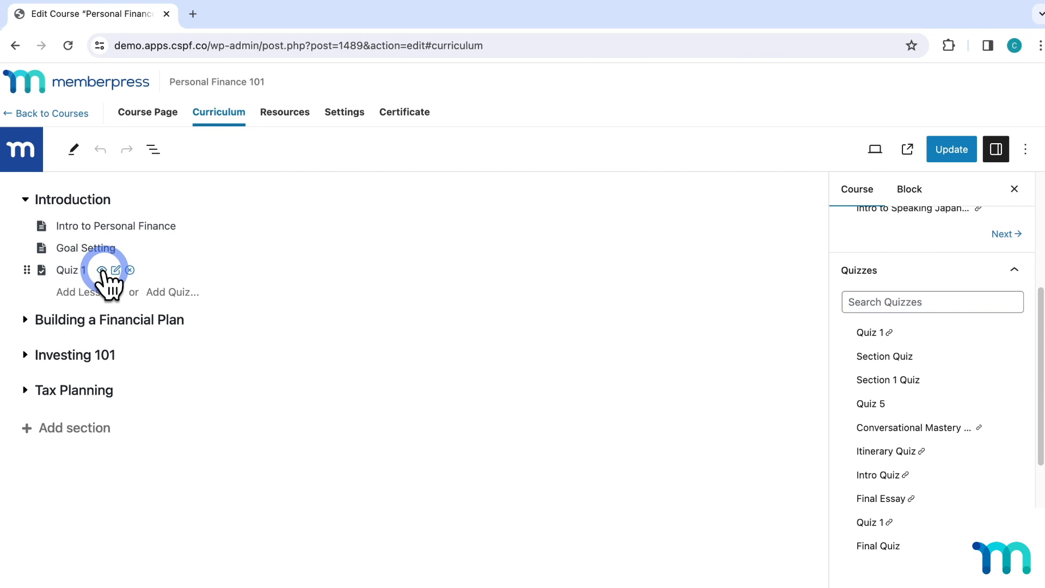
Enable Require Previous Lesson/Quiz, Show Question Results and Show Question Answers in the course settings.
{"action": "left_click", "coordinate": [349, 114]}
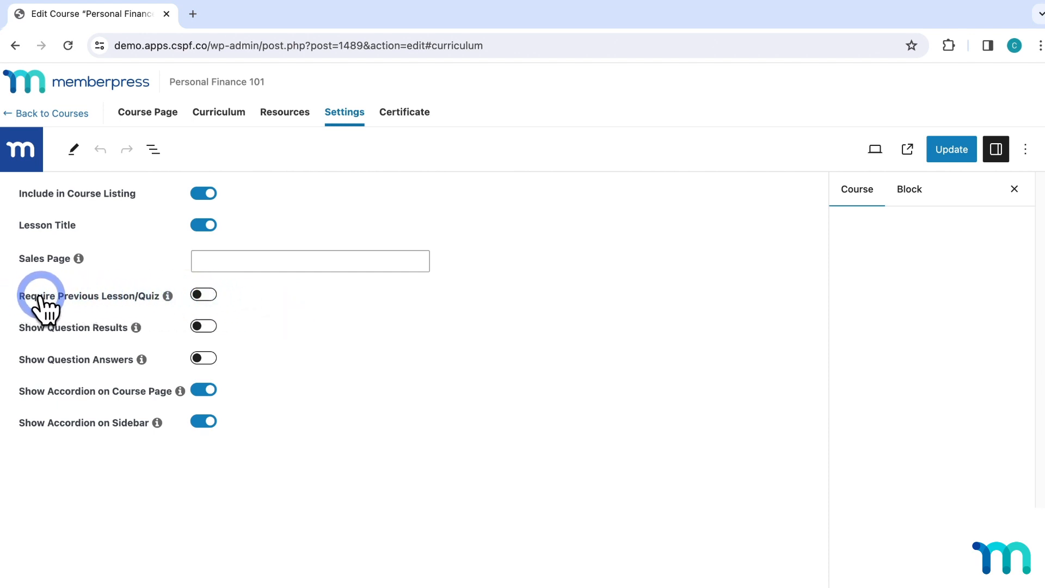
{"action": "left_click", "coordinate": [203, 296]}
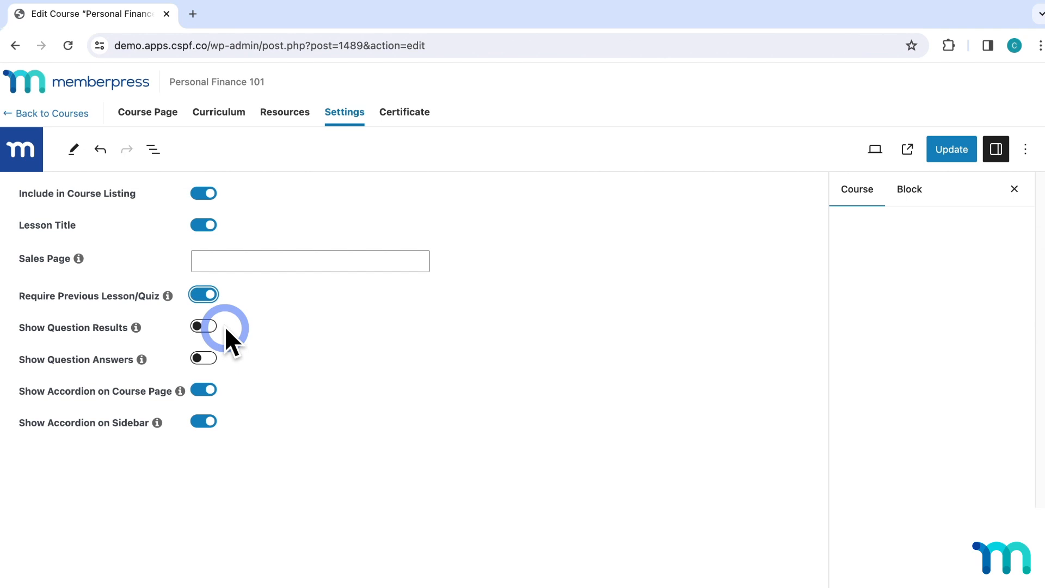
{"action": "left_click", "coordinate": [209, 327]}
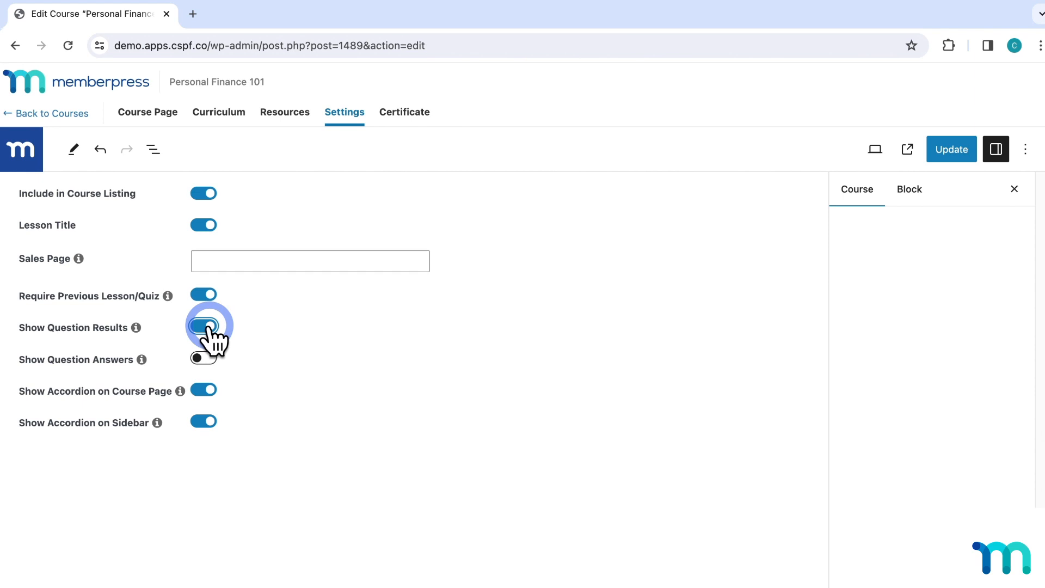
{"action": "left_click", "coordinate": [204, 359]}
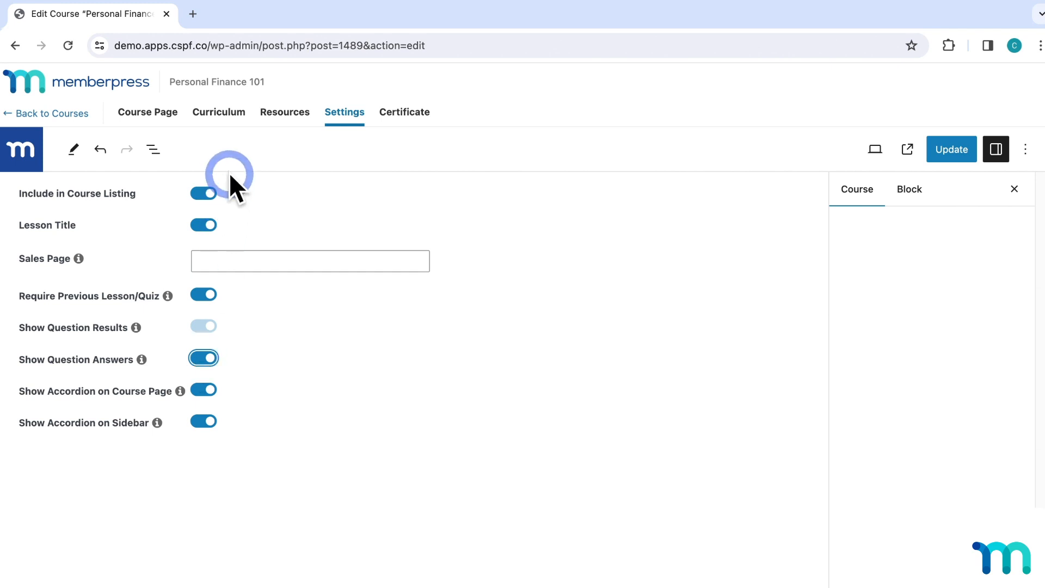
Check the wrong-answer feedback of Quiz 1's "What is the best strategy for debt?" question in a separate browser tab, and close that tab.
{"action": "right_click", "coordinate": [237, 116]}
{"action": "left_click", "coordinate": [239, 119]}
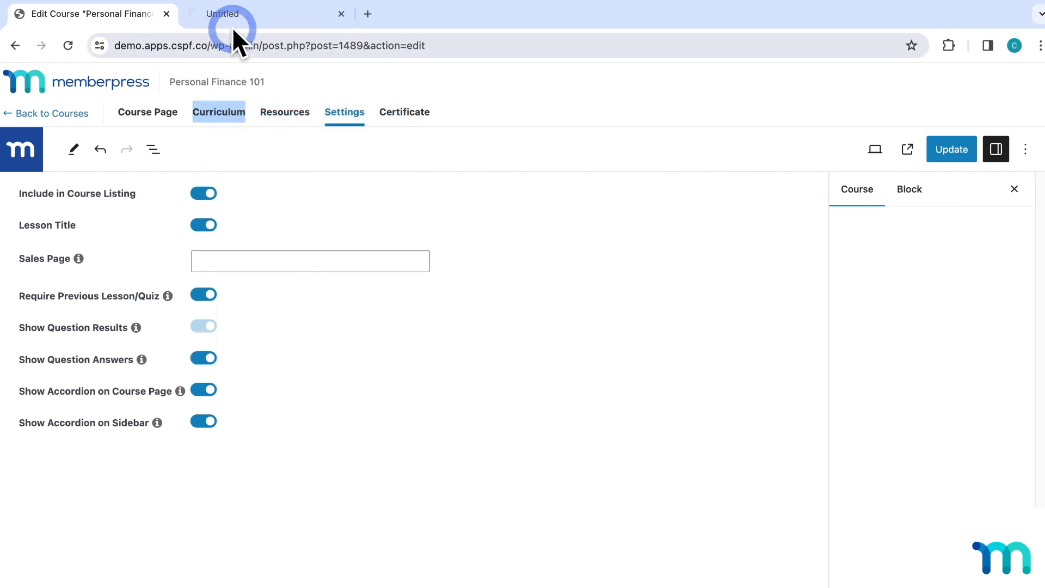
{"action": "left_click", "coordinate": [236, 14]}
{"action": "left_click", "coordinate": [221, 114]}
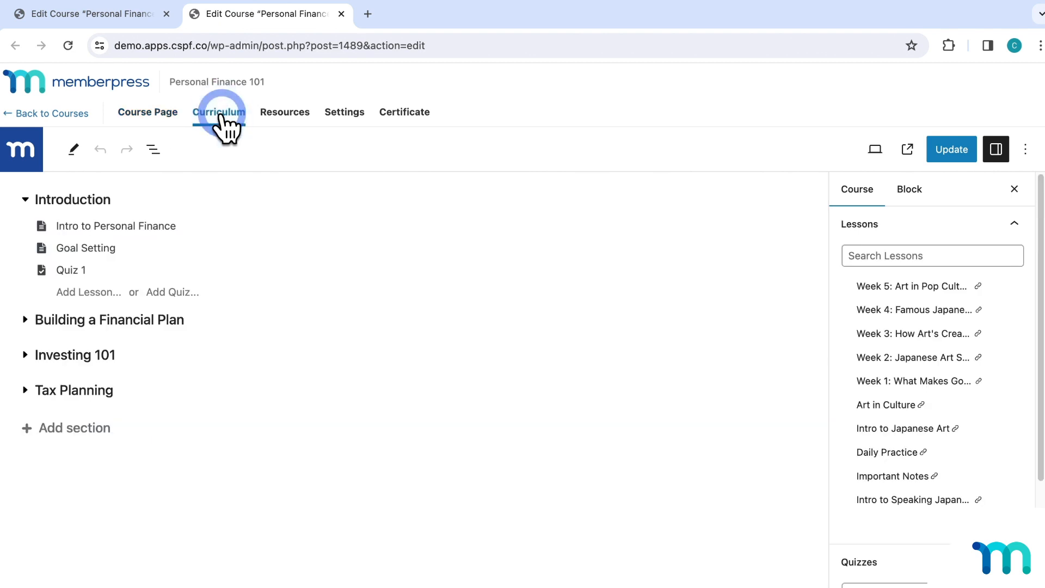
{"action": "left_click", "coordinate": [116, 271]}
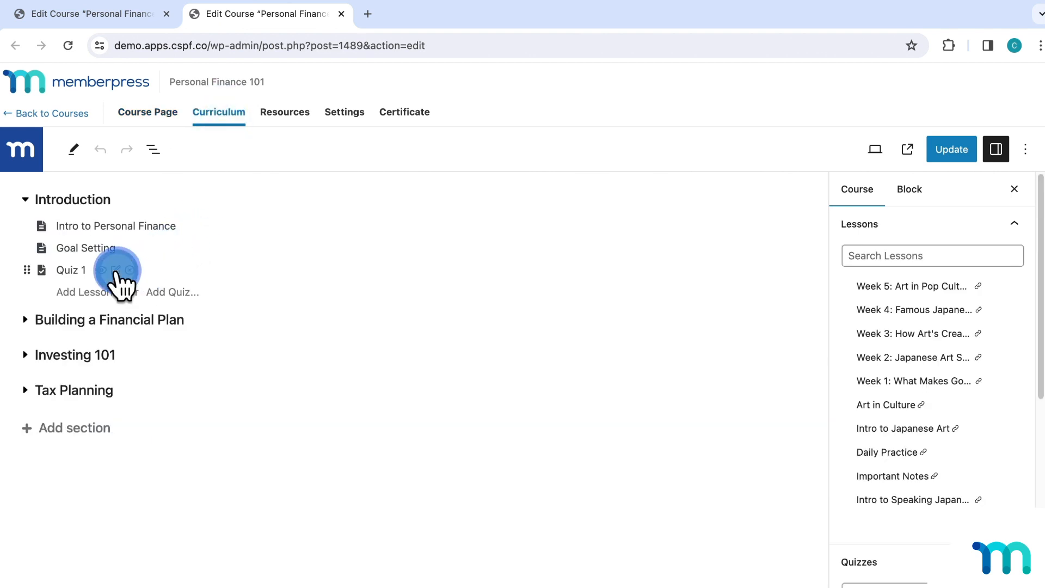
{"action": "scroll", "coordinate": [504, 338], "scroll_direction": "down", "scroll_amount": 5}
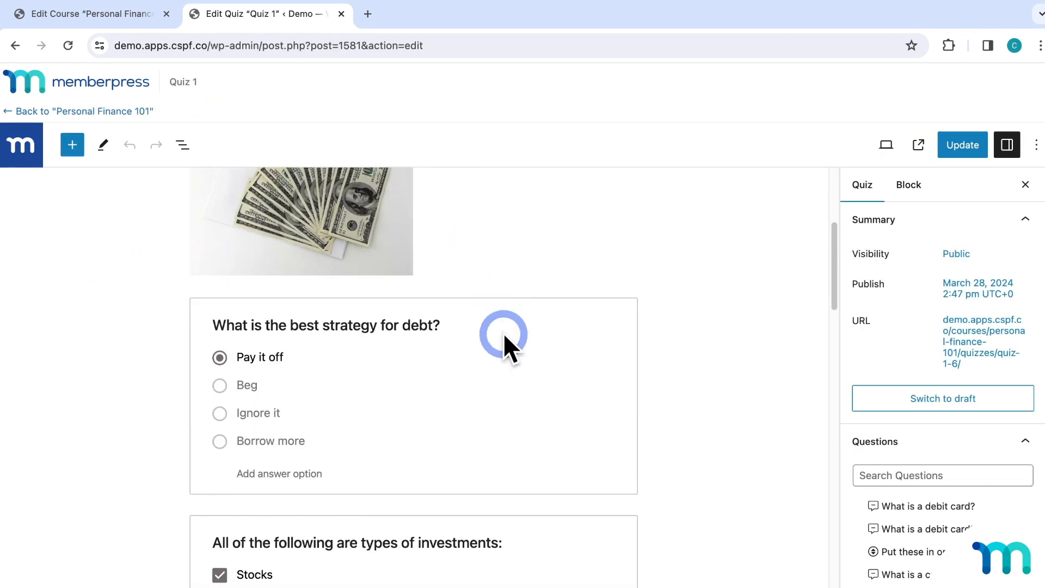
{"action": "left_click", "coordinate": [518, 390]}
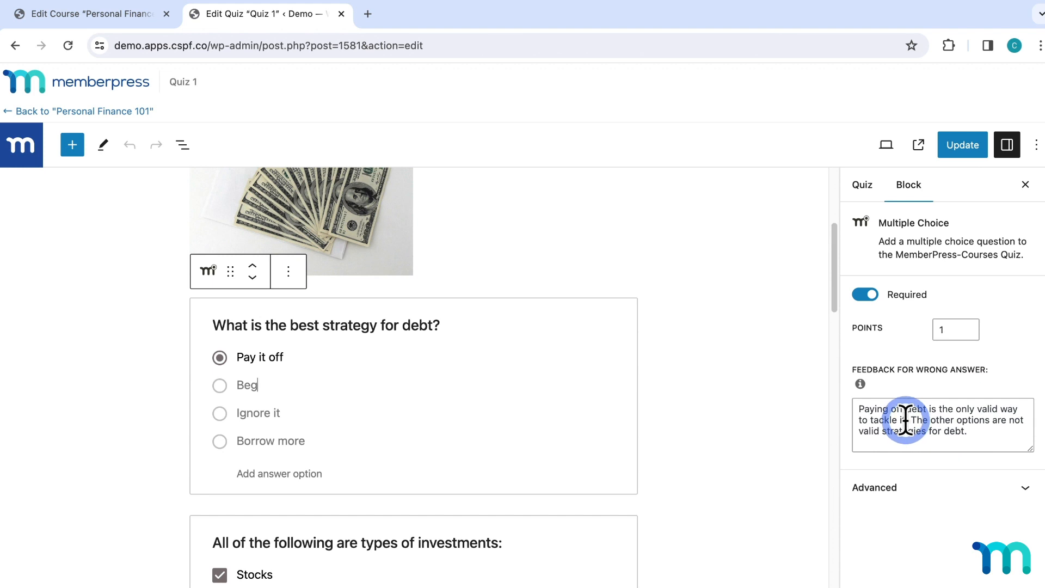
{"action": "left_click", "coordinate": [341, 14]}
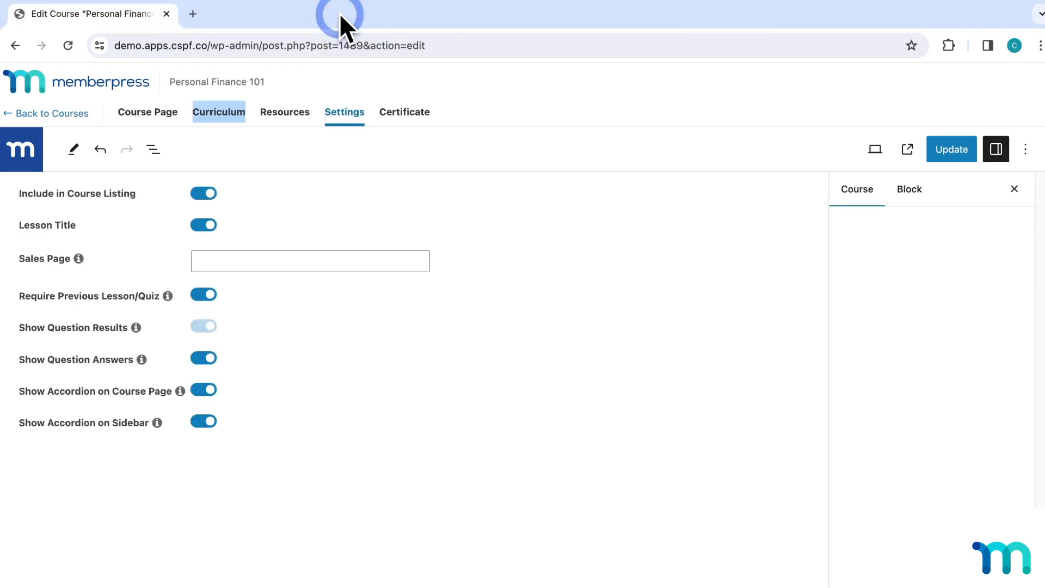
Turn off Show Question Answers and Show Question Results, and re-enable Show Question Answers.
{"action": "left_click", "coordinate": [247, 323]}
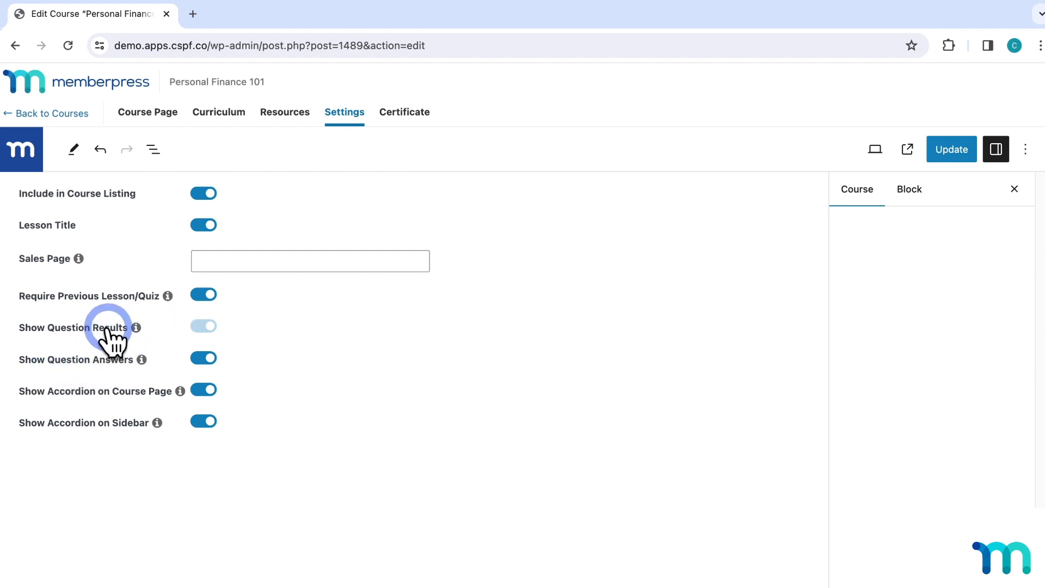
{"action": "left_click", "coordinate": [205, 357]}
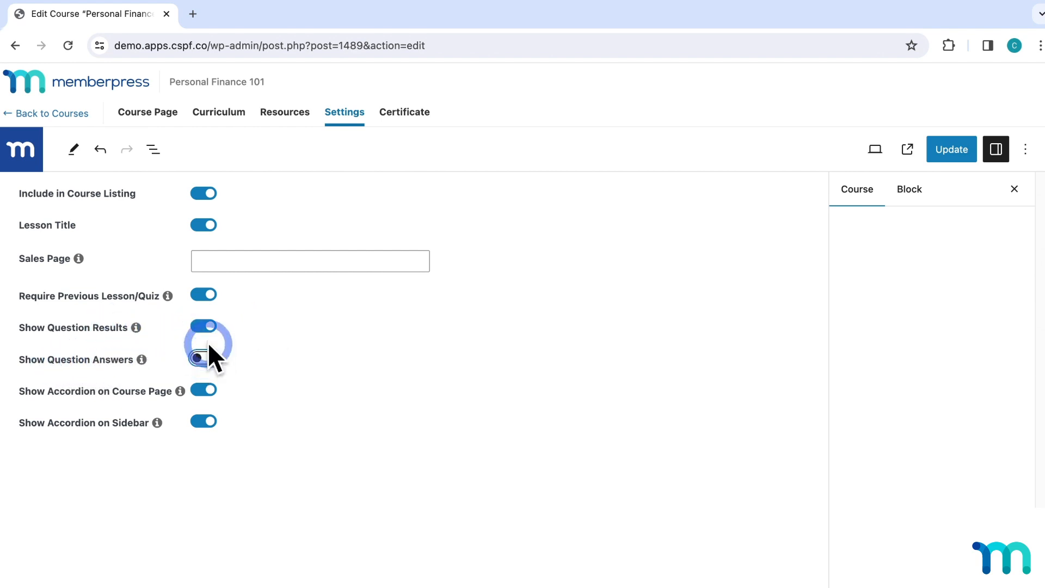
{"action": "left_click", "coordinate": [206, 326]}
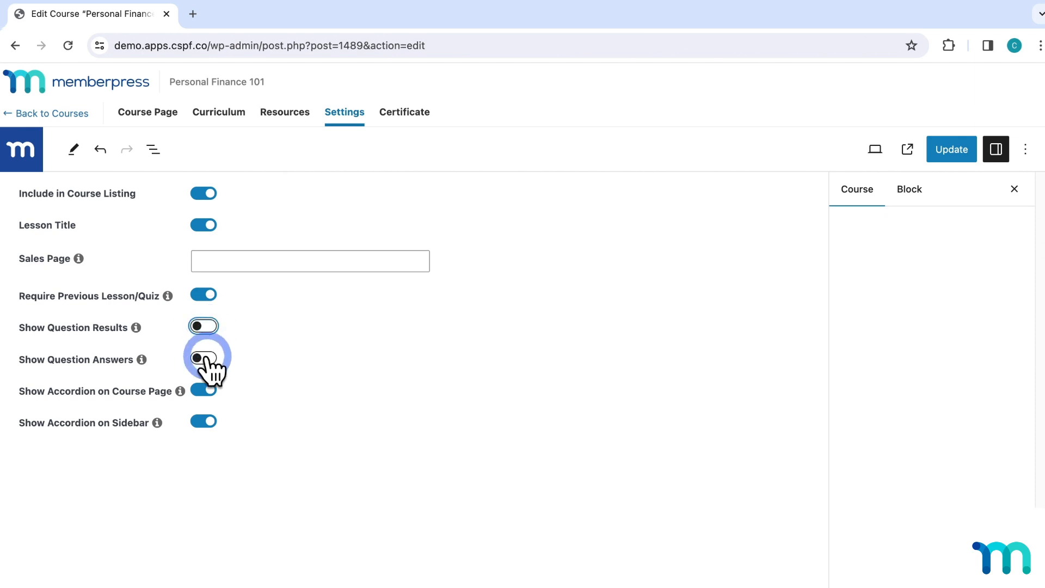
{"action": "left_click", "coordinate": [207, 358]}
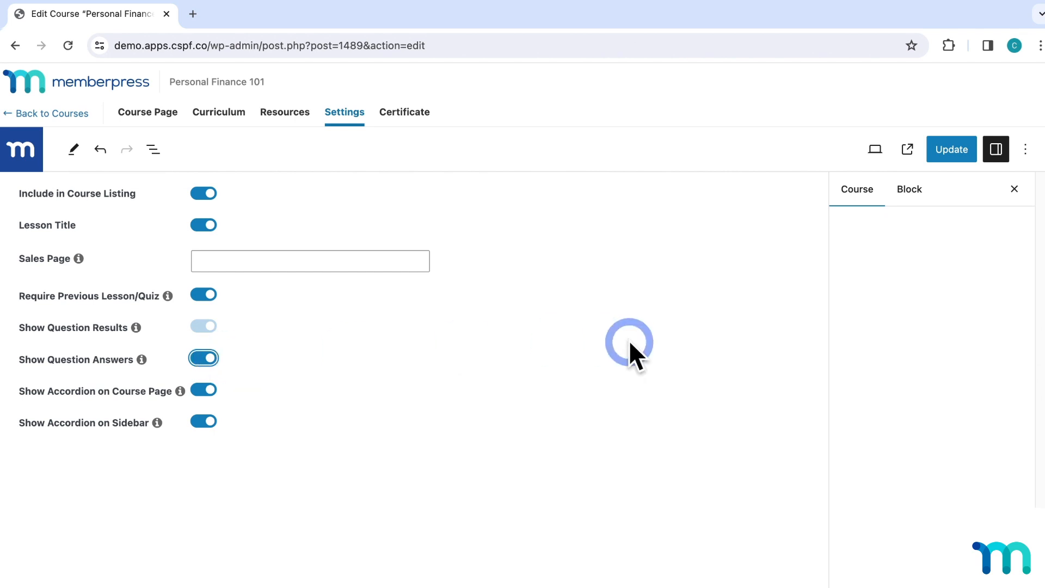
Save the course with its updated settings.
{"action": "left_click", "coordinate": [952, 149]}
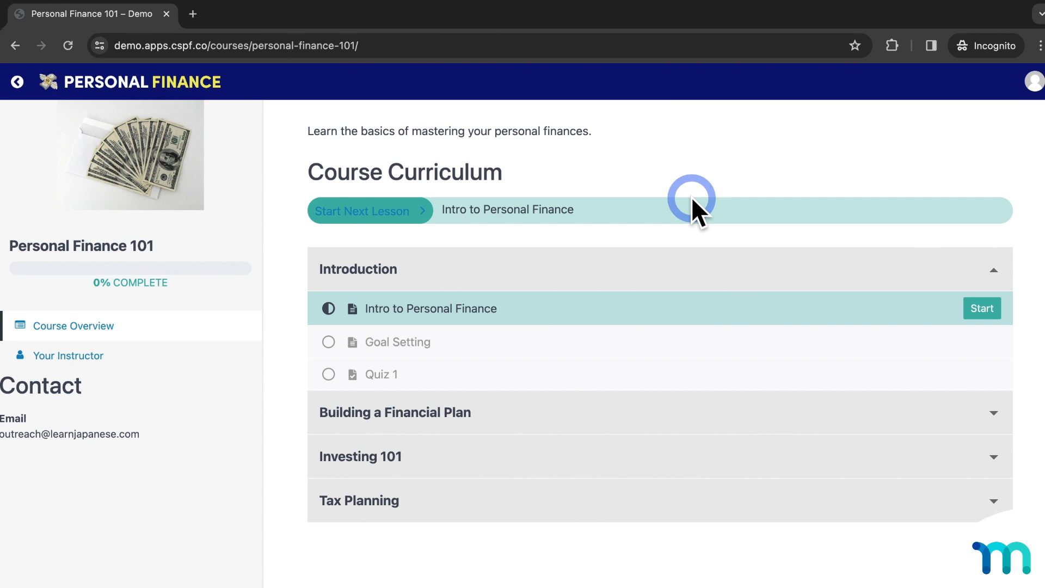
In the incognito student view, start the course and complete the Intro to Personal Finance and Goal Setting lessons to reach Quiz 1.
{"action": "left_click", "coordinate": [977, 310]}
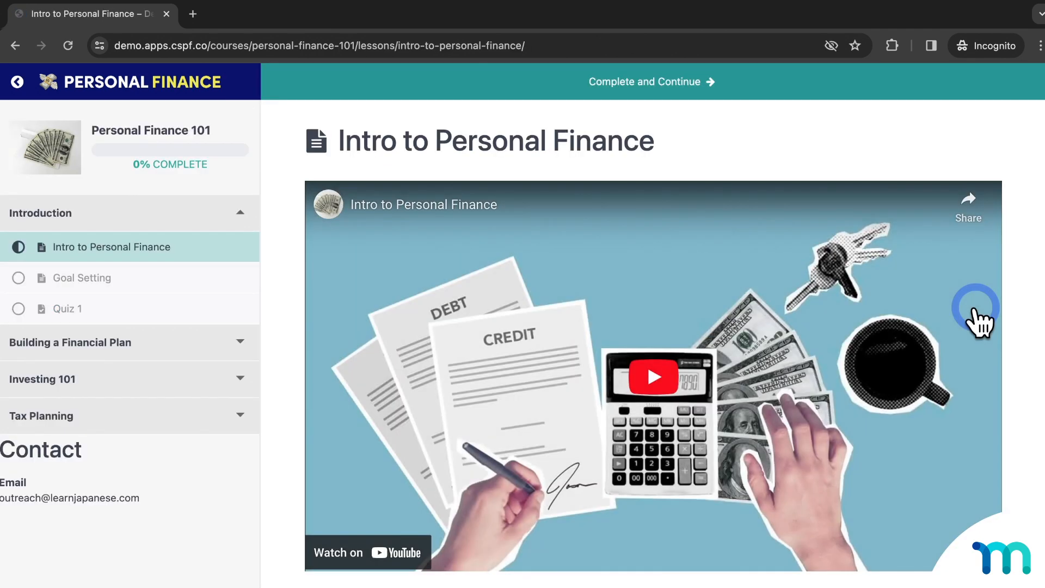
{"action": "left_click", "coordinate": [834, 94]}
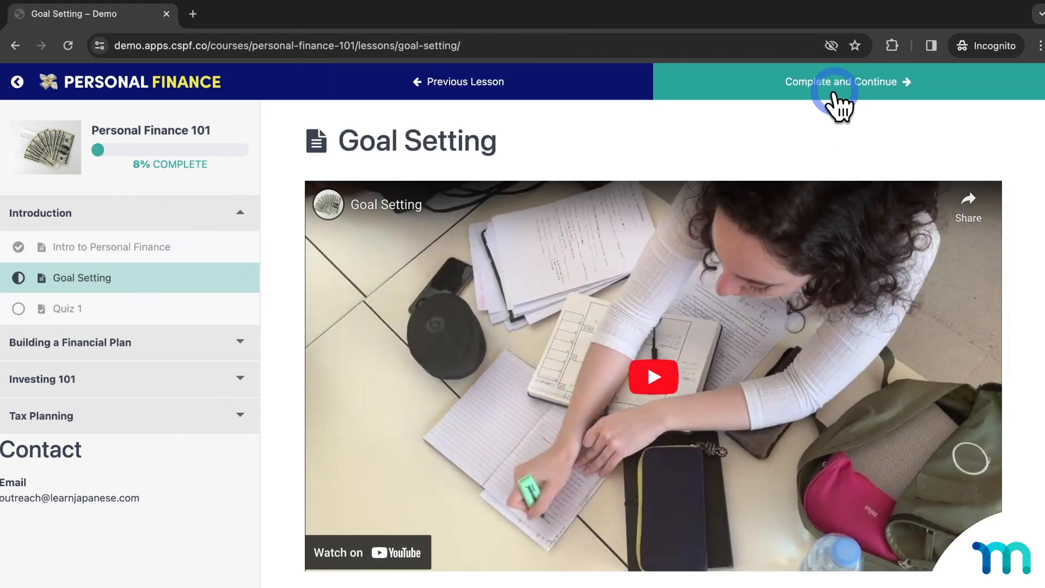
{"action": "left_click", "coordinate": [834, 95]}
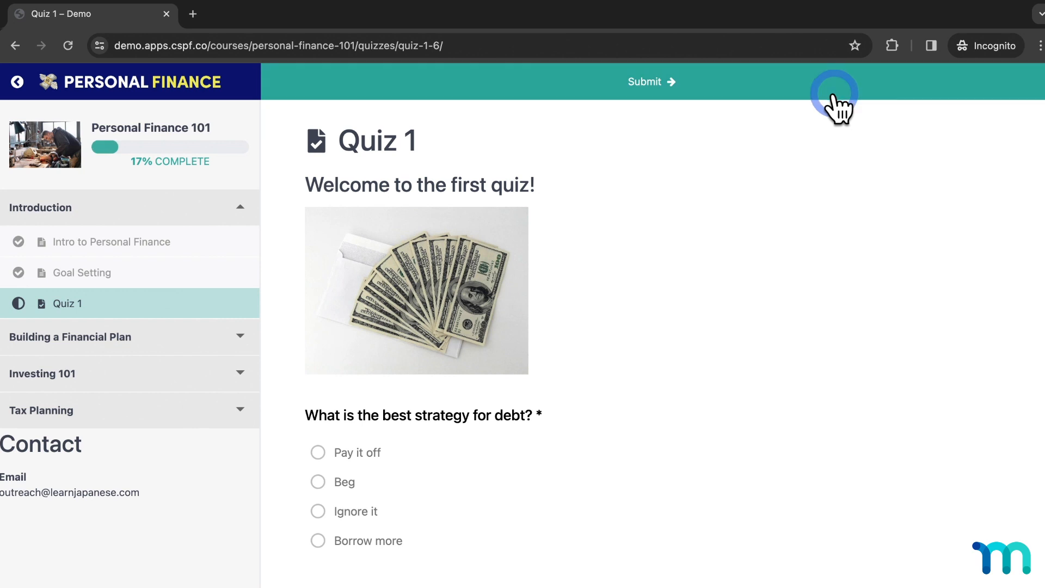
Review the start of Quiz 1 and answer "What is the best strategy for debt?" with "Ignore it".
{"action": "scroll", "coordinate": [771, 192], "scroll_direction": "down", "scroll_amount": 3}
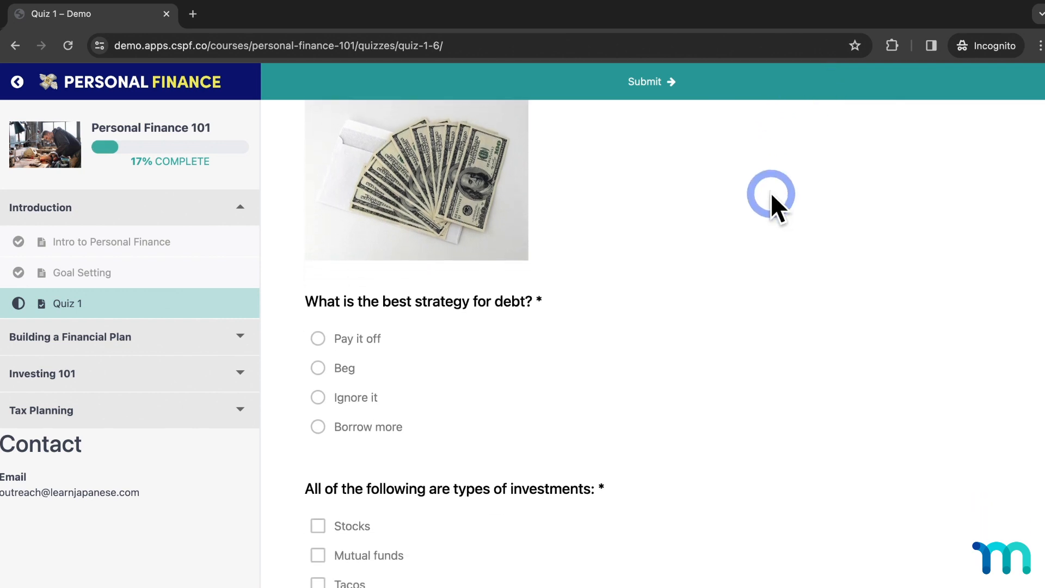
{"action": "scroll", "coordinate": [770, 191], "scroll_direction": "down", "scroll_amount": 2}
{"action": "scroll", "coordinate": [771, 192], "scroll_direction": "up", "scroll_amount": 3}
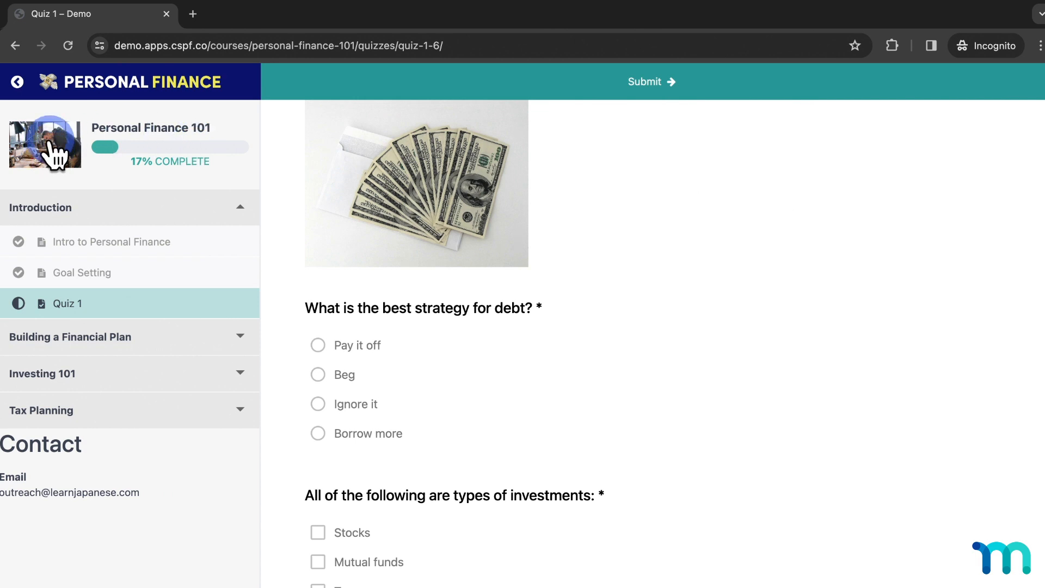
{"action": "scroll", "coordinate": [456, 294], "scroll_direction": "up", "scroll_amount": 2}
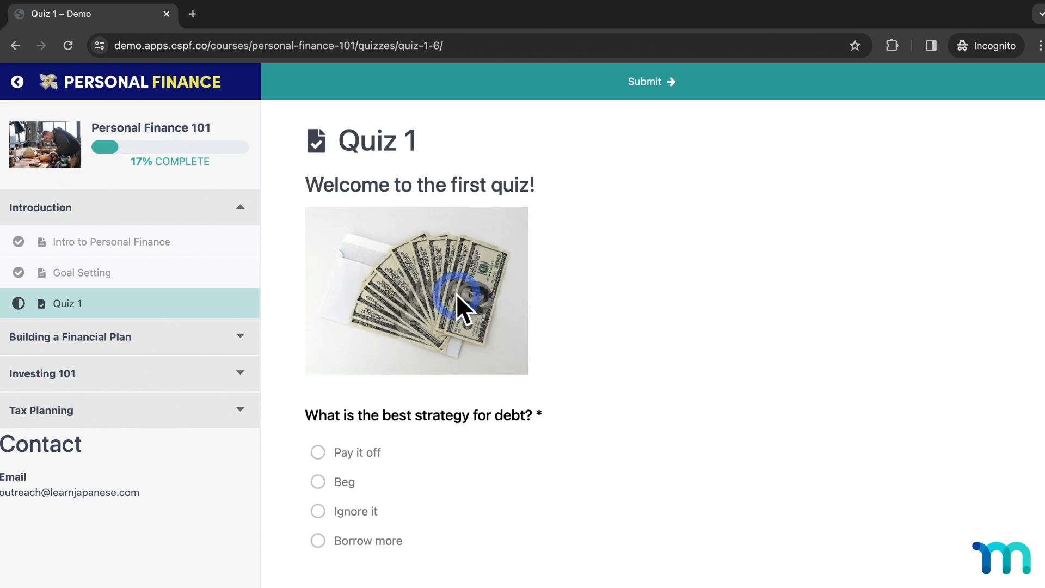
{"action": "scroll", "coordinate": [387, 419], "scroll_direction": "down", "scroll_amount": 3}
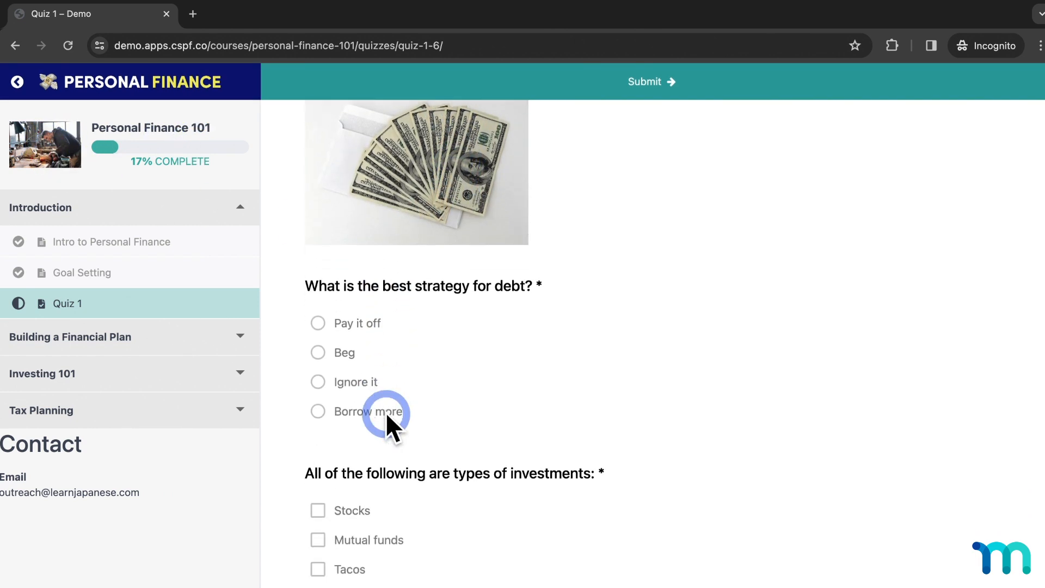
{"action": "scroll", "coordinate": [386, 412], "scroll_direction": "down", "scroll_amount": 1}
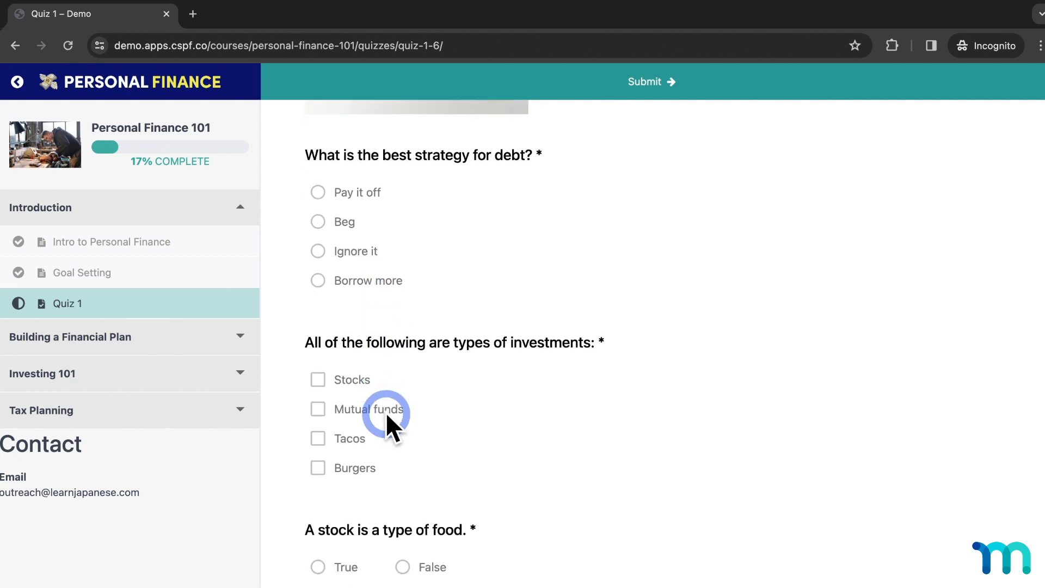
{"action": "left_click", "coordinate": [321, 251]}
Select Stocks and Tacos as answers to the question about types of investments.
{"action": "scroll", "coordinate": [325, 251], "scroll_direction": "down", "scroll_amount": 1}
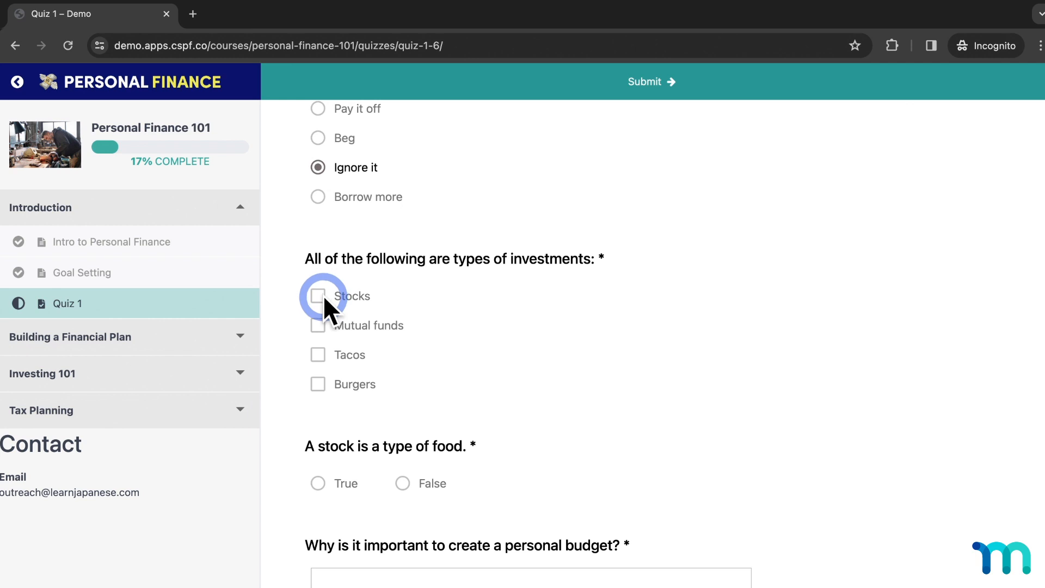
{"action": "left_click", "coordinate": [321, 296]}
{"action": "left_click", "coordinate": [321, 353]}
Answer the "A stock is a type of food." question with False.
{"action": "scroll", "coordinate": [428, 372], "scroll_direction": "down", "scroll_amount": 1}
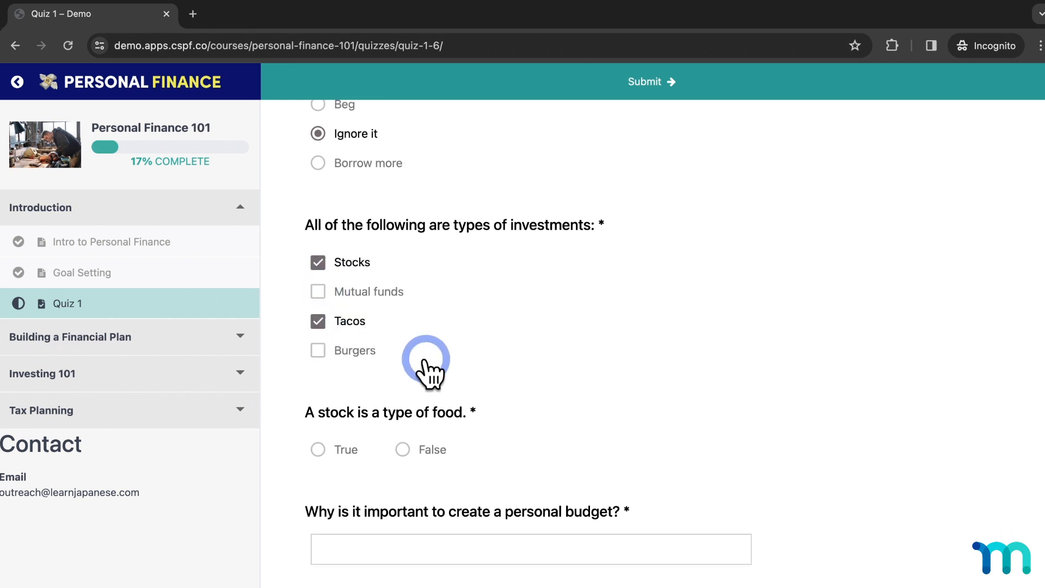
{"action": "scroll", "coordinate": [425, 361], "scroll_direction": "down", "scroll_amount": 2}
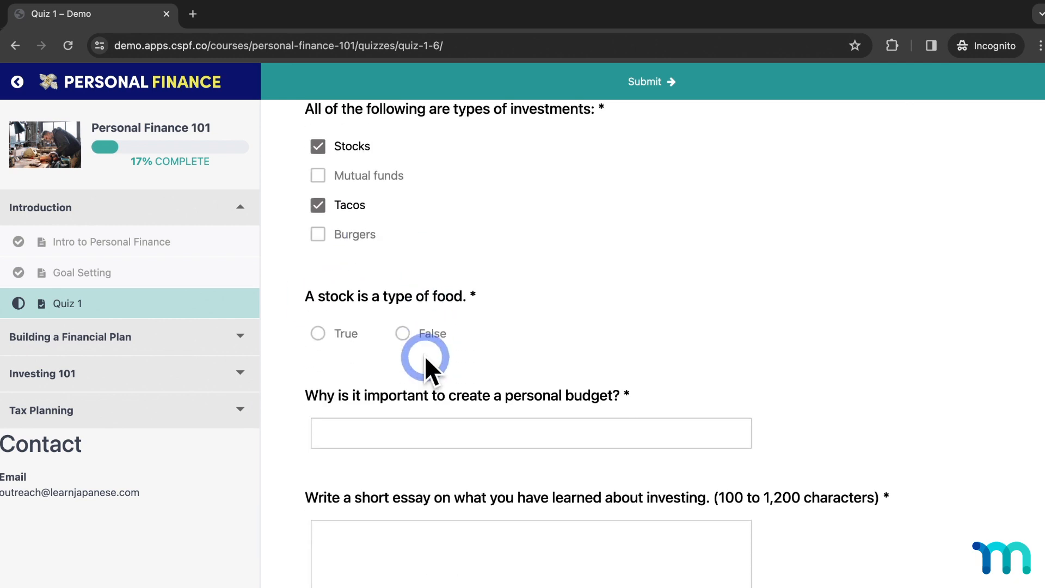
{"action": "left_click", "coordinate": [403, 333]}
Clear the Stocks and Tacos selections in the question about types of investments.
{"action": "scroll", "coordinate": [403, 332], "scroll_direction": "down", "scroll_amount": 2}
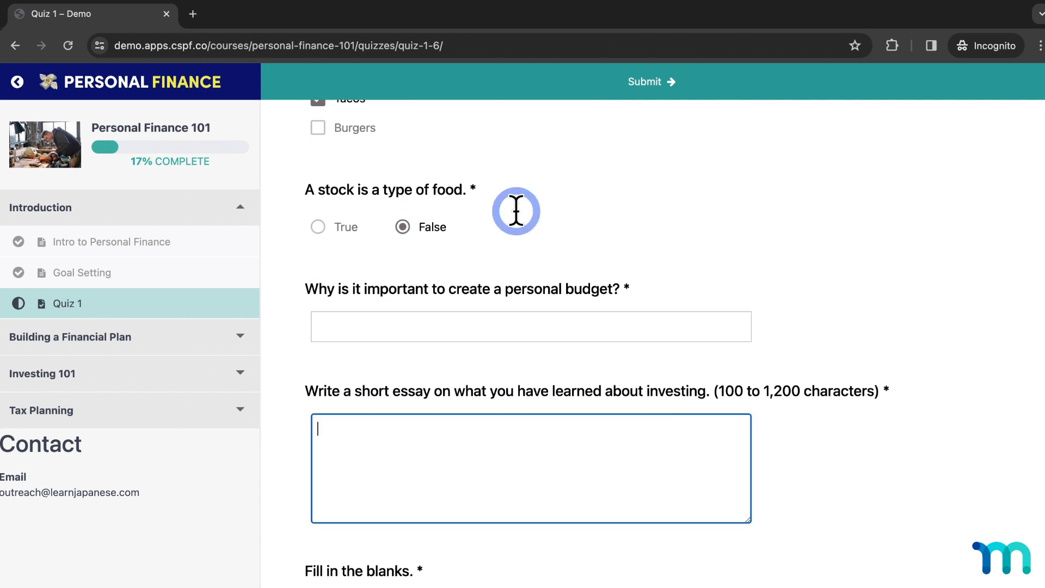
{"action": "scroll", "coordinate": [516, 210], "scroll_direction": "up", "scroll_amount": 2}
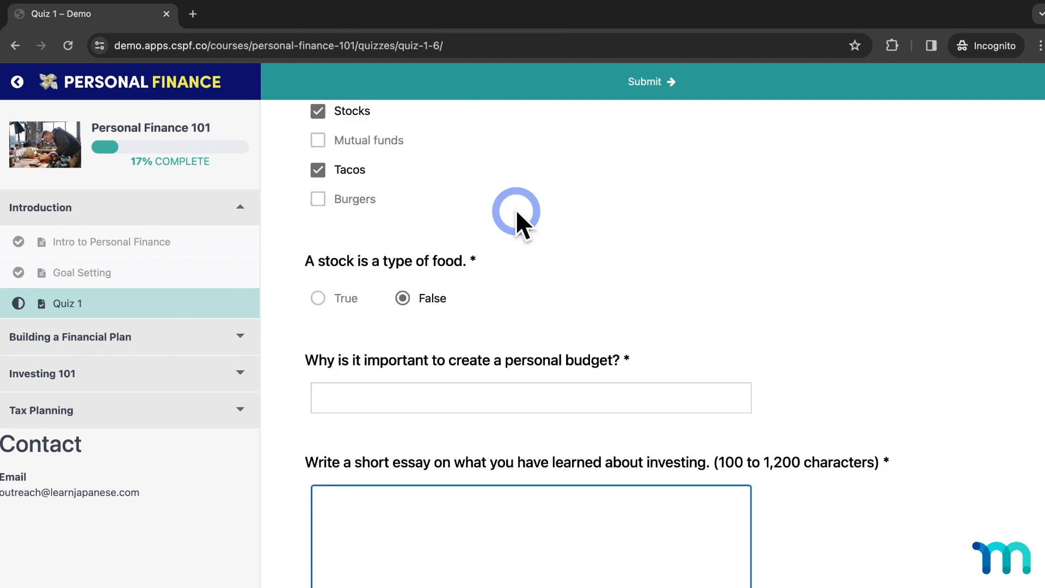
{"action": "left_click", "coordinate": [327, 171]}
{"action": "left_click", "coordinate": [325, 111]}
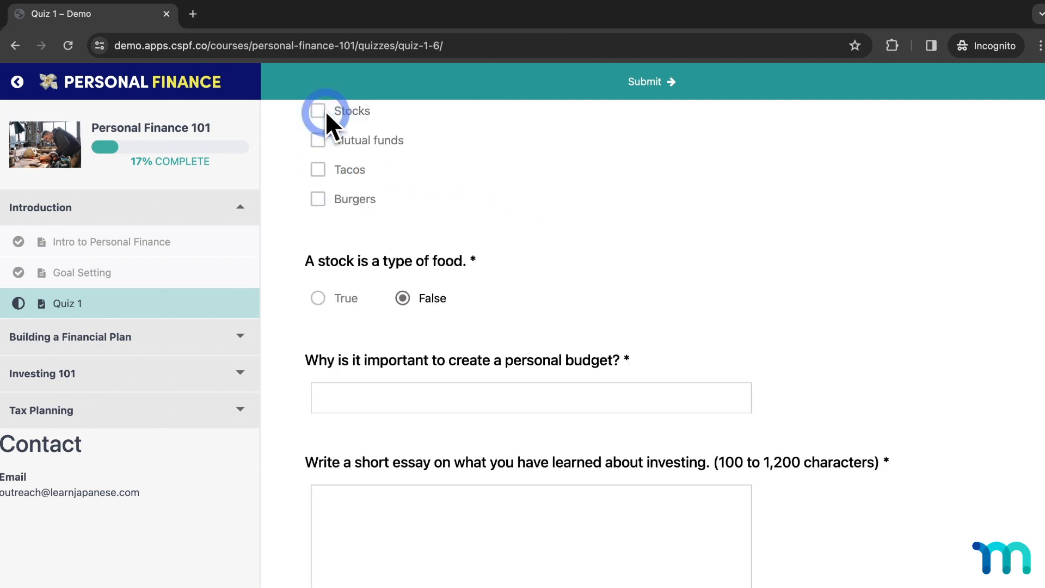
{"action": "scroll", "coordinate": [377, 179], "scroll_direction": "up", "scroll_amount": 1}
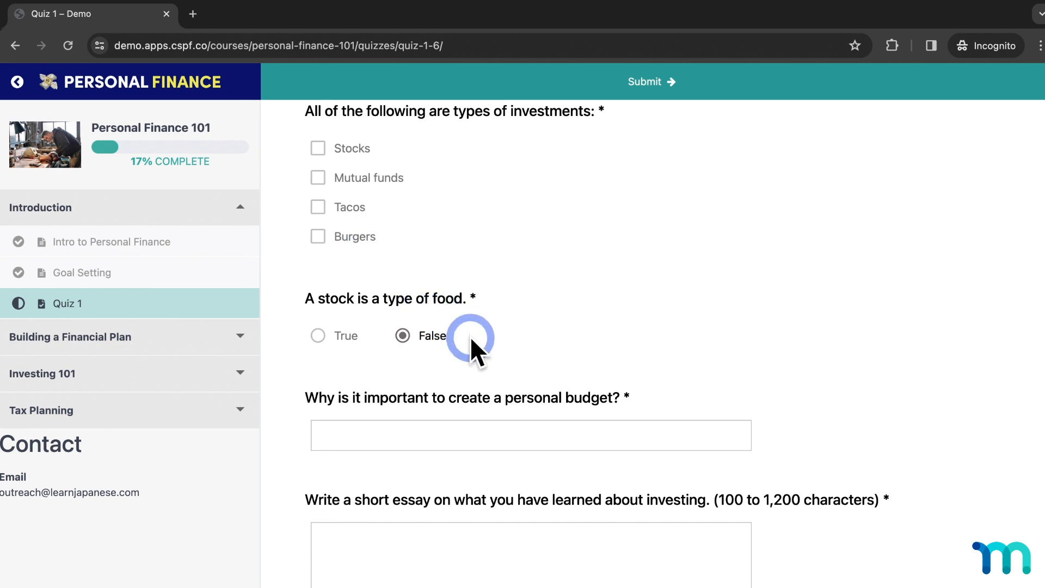
Answer the question about why a personal budget is important with "Because it saves you money.".
{"action": "scroll", "coordinate": [436, 348], "scroll_direction": "down", "scroll_amount": 2}
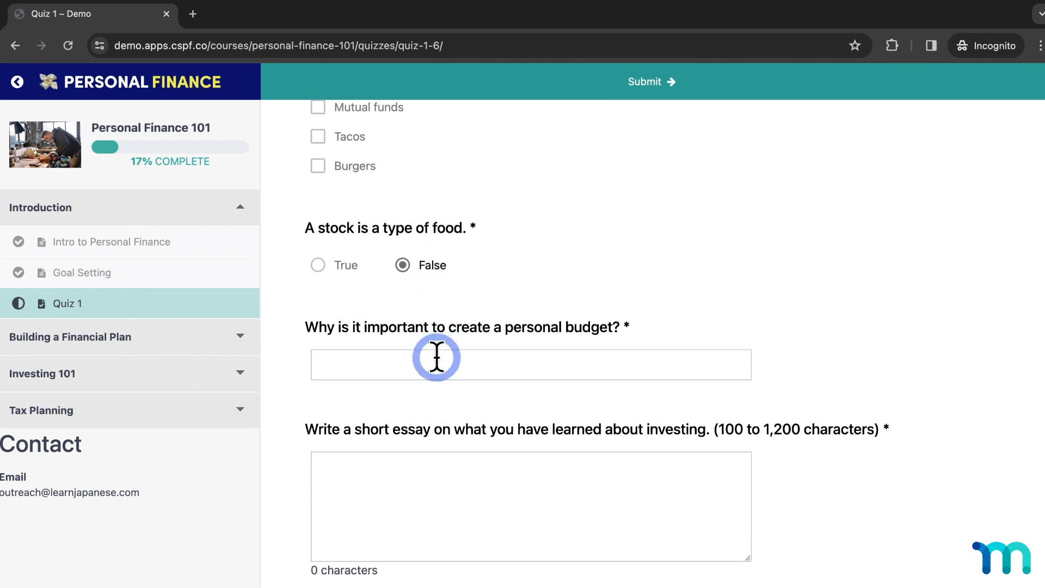
{"action": "left_click", "coordinate": [436, 360]}
{"action": "type", "text": "Bec"}
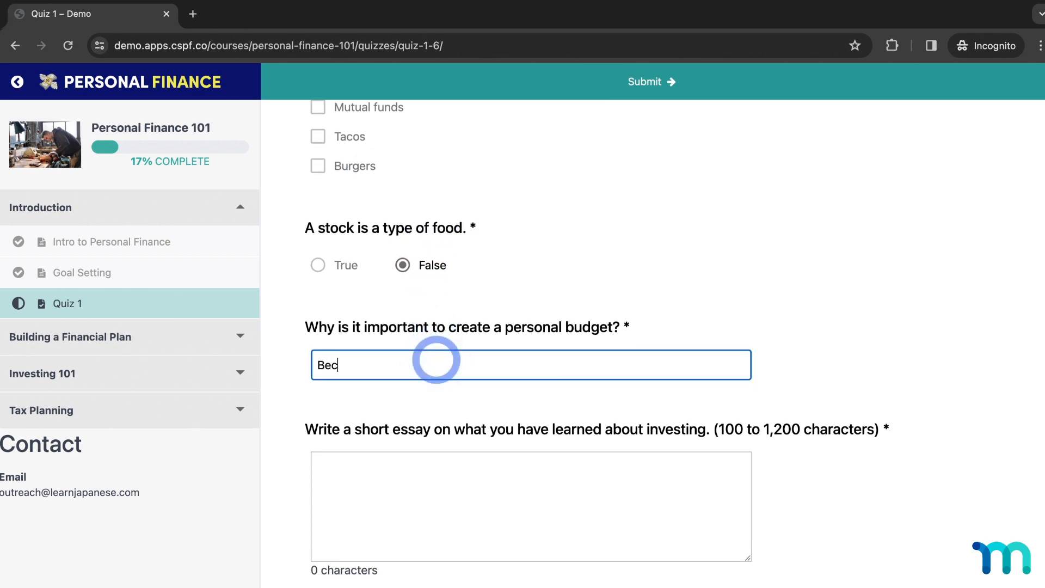
{"action": "type", "text": "ause it savse"}
{"action": "key", "text": "BackSpace"}
{"action": "key", "text": "BackSpace"}
{"action": "key", "text": "BackSpace"}
{"action": "type", "text": "es you money."}
Enter "This is an answer an answer" as the short essay on what was learned about investing.
{"action": "left_click", "coordinate": [530, 499]}
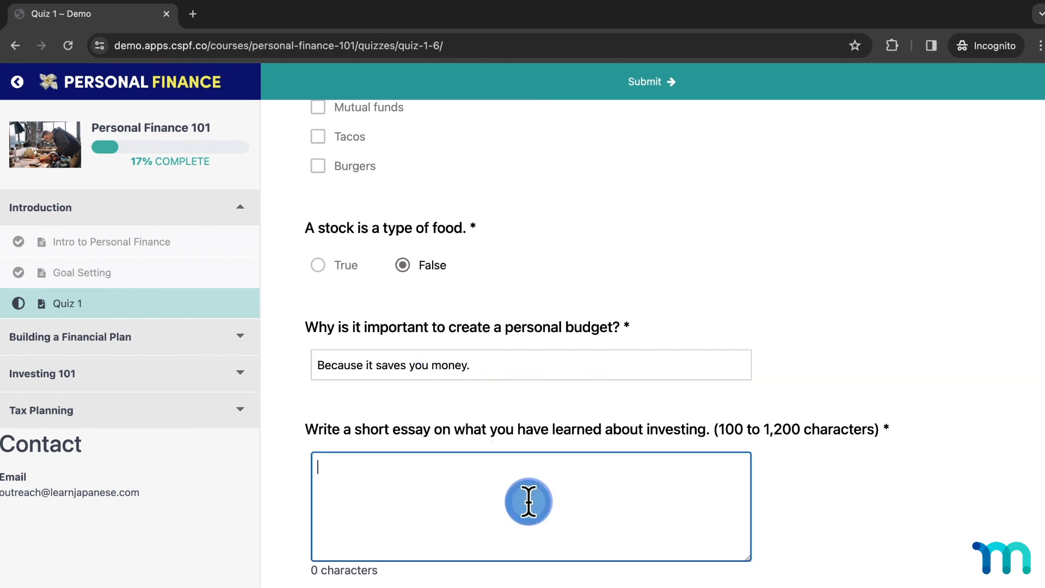
{"action": "type", "text": "This is an a"}
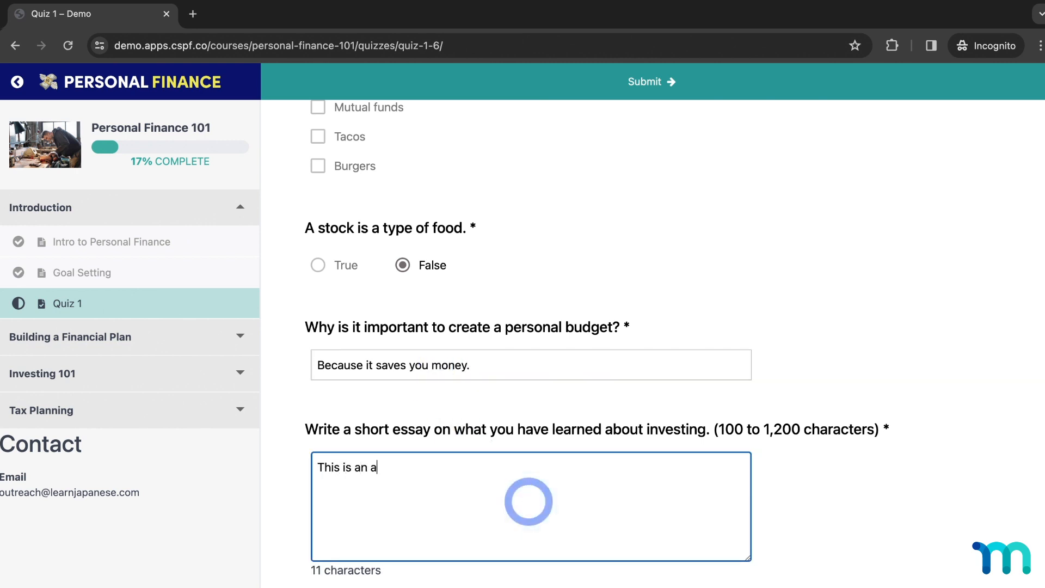
{"action": "type", "text": "nswer an answer"}
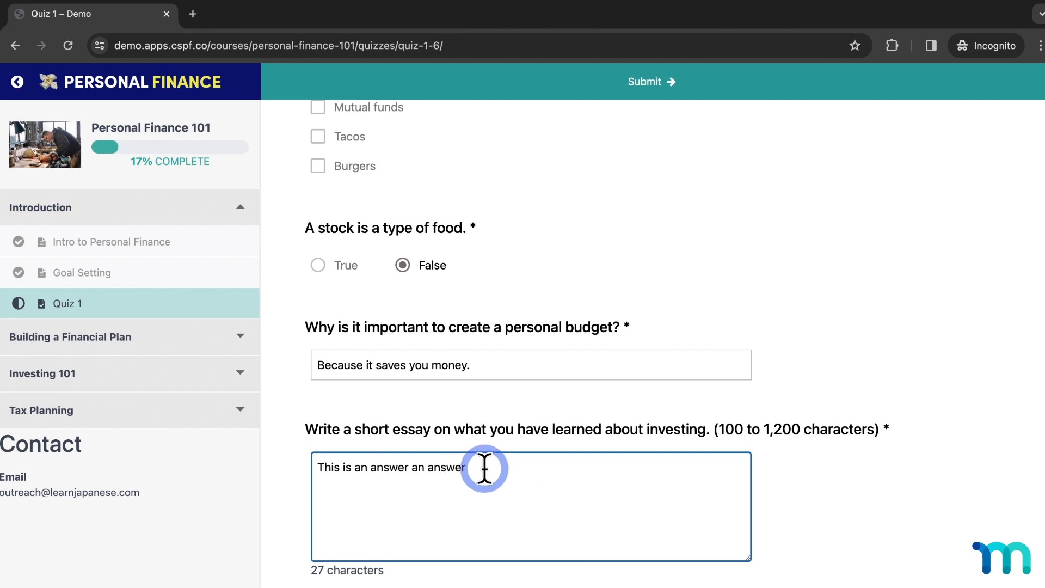
{"action": "left_click_drag", "start_coordinate": [483, 468], "coordinate": [355, 469]}
{"action": "left_click", "coordinate": [457, 469]}
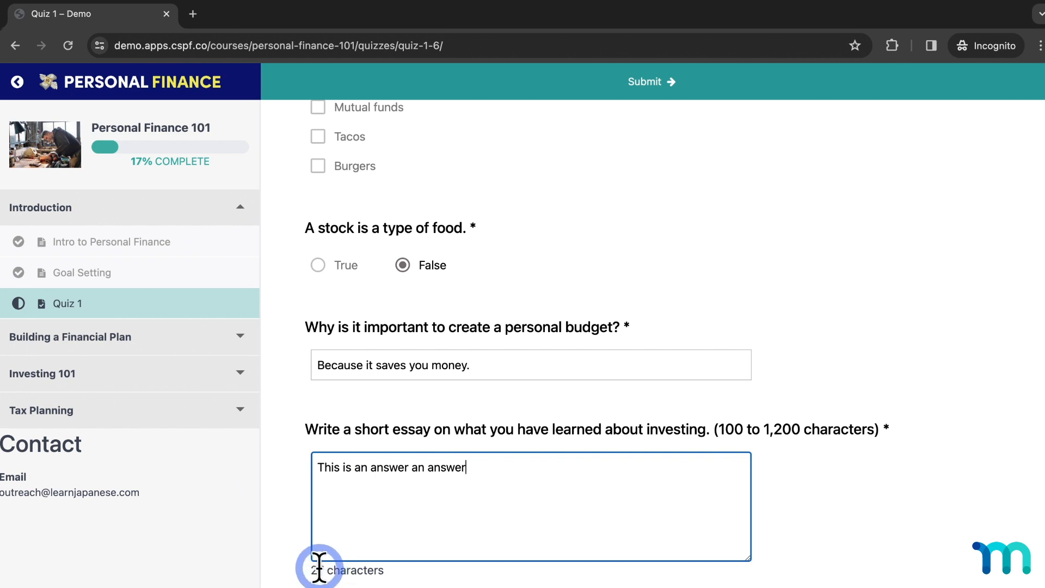
Fill in the blanks of the investing sentence with "risk" and "item".
{"action": "scroll", "coordinate": [483, 457], "scroll_direction": "down", "scroll_amount": 6}
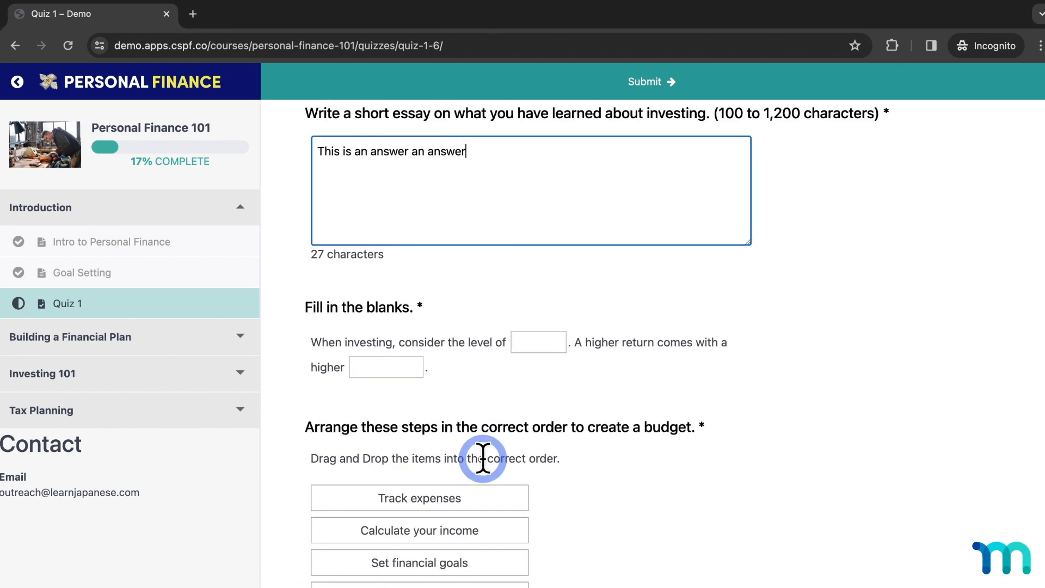
{"action": "left_click", "coordinate": [546, 347]}
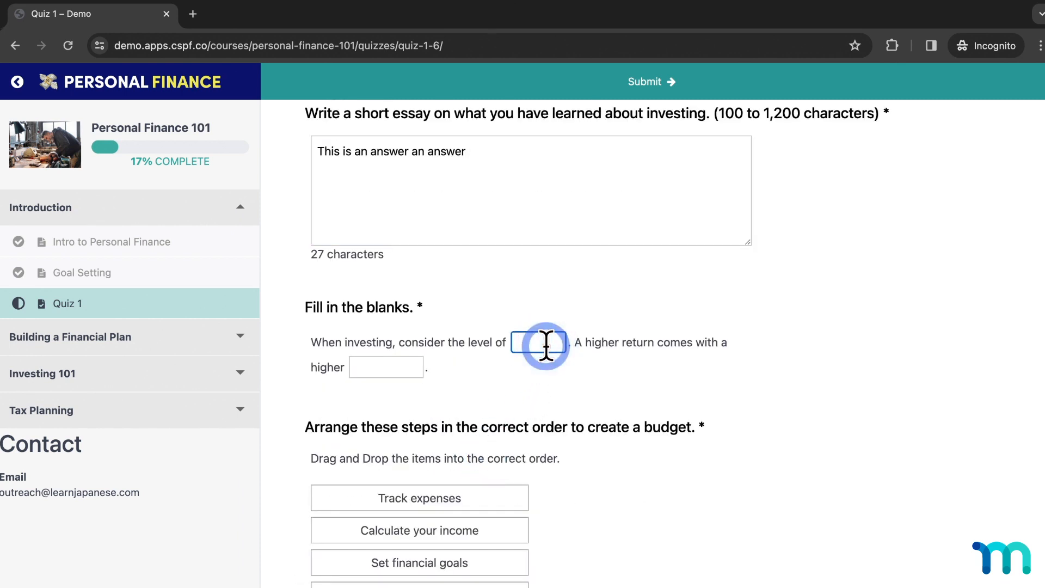
{"action": "type", "text": "risk"}
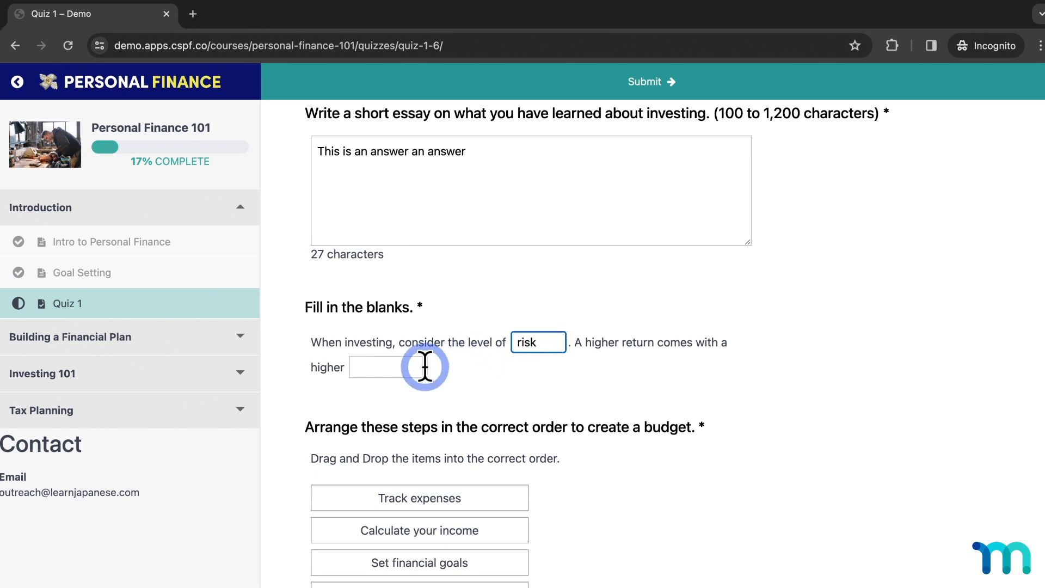
{"action": "left_click", "coordinate": [400, 368]}
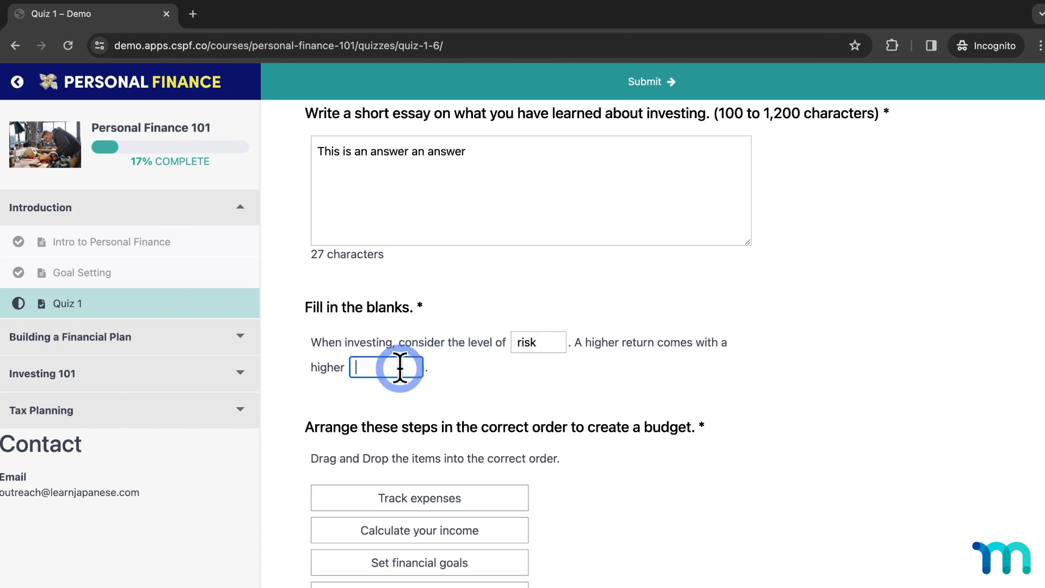
{"action": "type", "text": "item"}
{"action": "left_click", "coordinate": [501, 388]}
Move "Set financial goals" above "Calculate your income" in the budget steps ordering question.
{"action": "scroll", "coordinate": [501, 389], "scroll_direction": "down", "scroll_amount": 2}
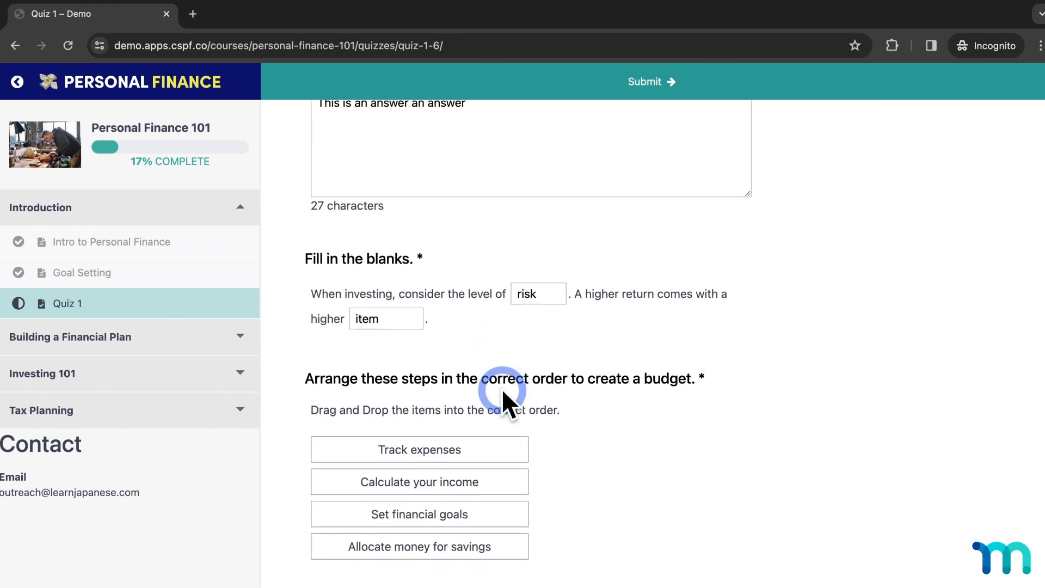
{"action": "scroll", "coordinate": [583, 380], "scroll_direction": "down", "scroll_amount": 2}
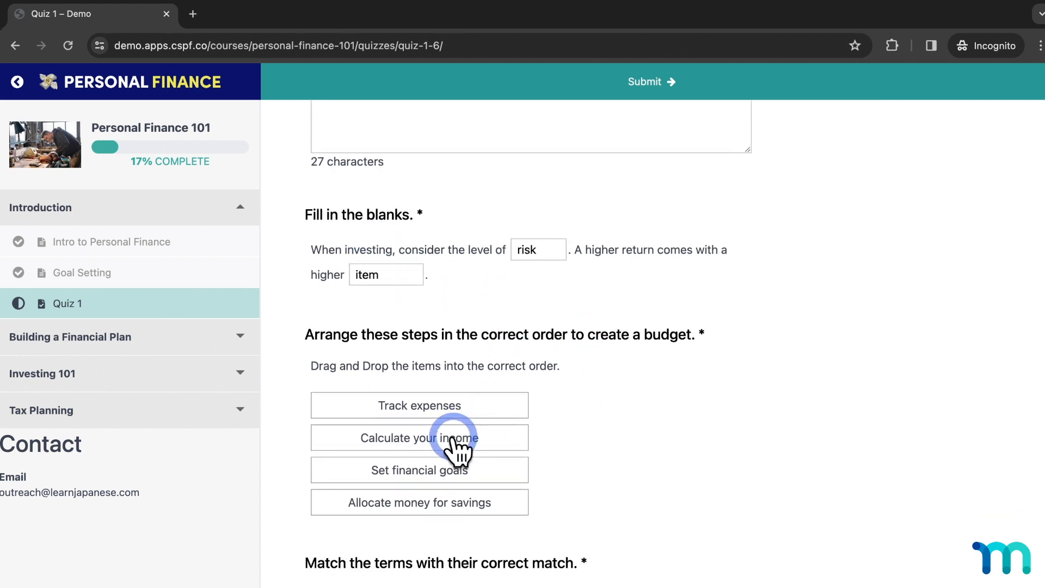
{"action": "left_click_drag", "start_coordinate": [448, 468], "coordinate": [454, 438]}
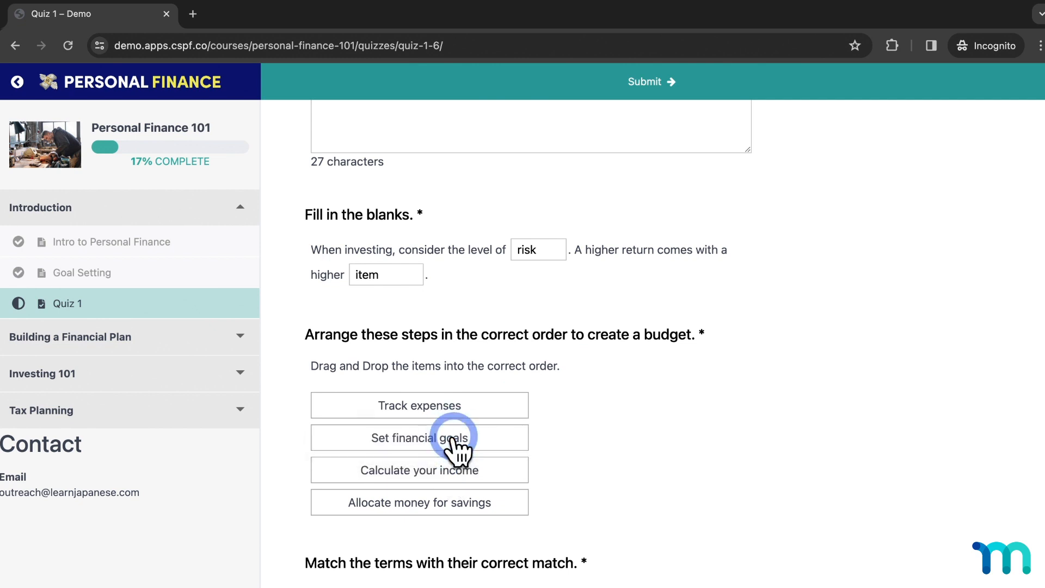
Match Savings goal with Job, Budgeting tool with Retirement, and Income Source with Excel.
{"action": "scroll", "coordinate": [454, 439], "scroll_direction": "down", "scroll_amount": 7}
{"action": "left_click", "coordinate": [511, 434]}
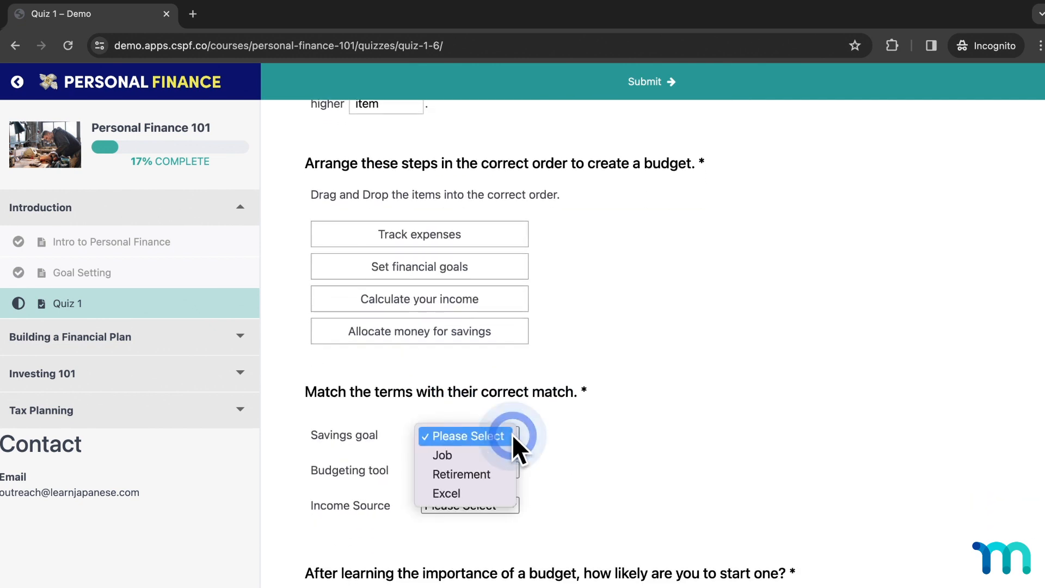
{"action": "left_click", "coordinate": [486, 458]}
{"action": "left_click", "coordinate": [484, 467]}
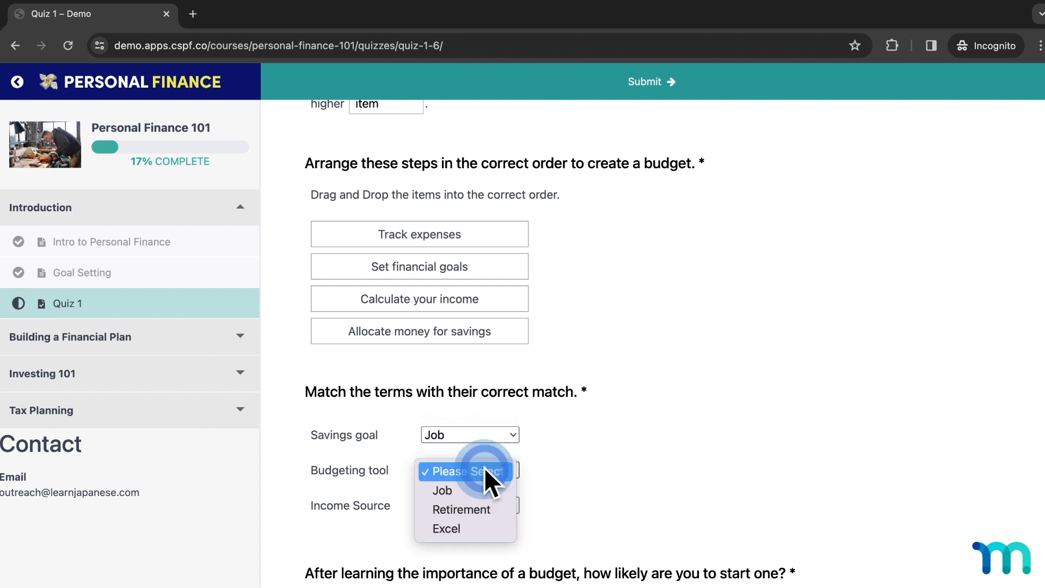
{"action": "left_click", "coordinate": [480, 510]}
{"action": "left_click", "coordinate": [482, 506]}
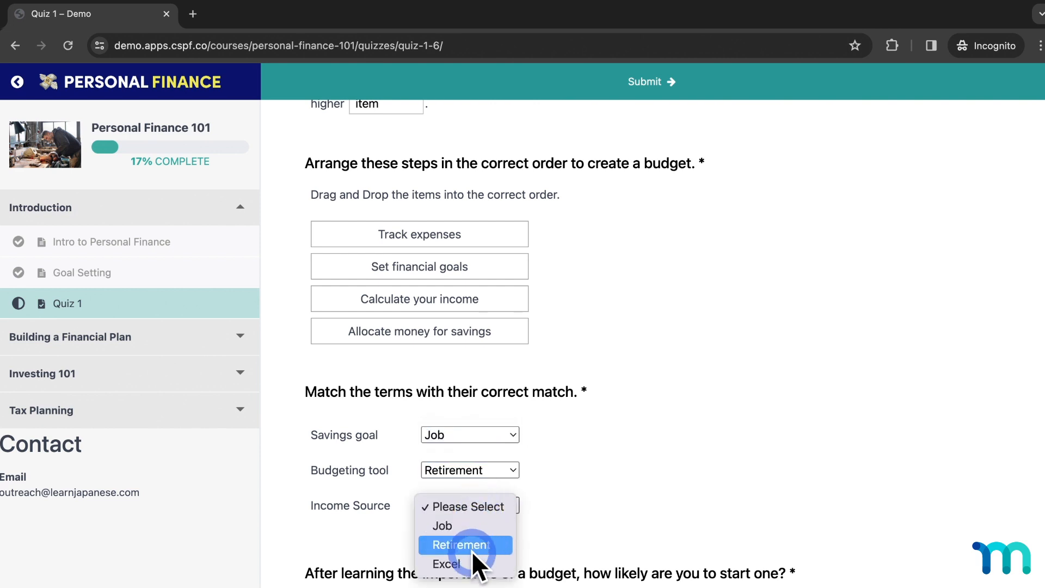
{"action": "left_click", "coordinate": [469, 565]}
Answer "Not at all" for the likelihood of starting a budget and try to submit the quiz.
{"action": "scroll", "coordinate": [649, 443], "scroll_direction": "down", "scroll_amount": 3}
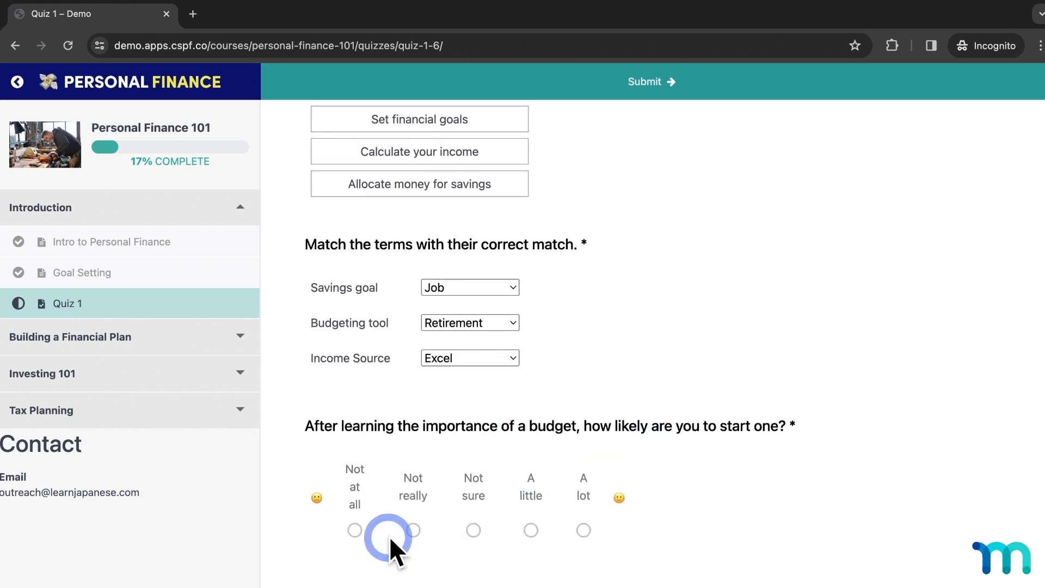
{"action": "left_click", "coordinate": [356, 522]}
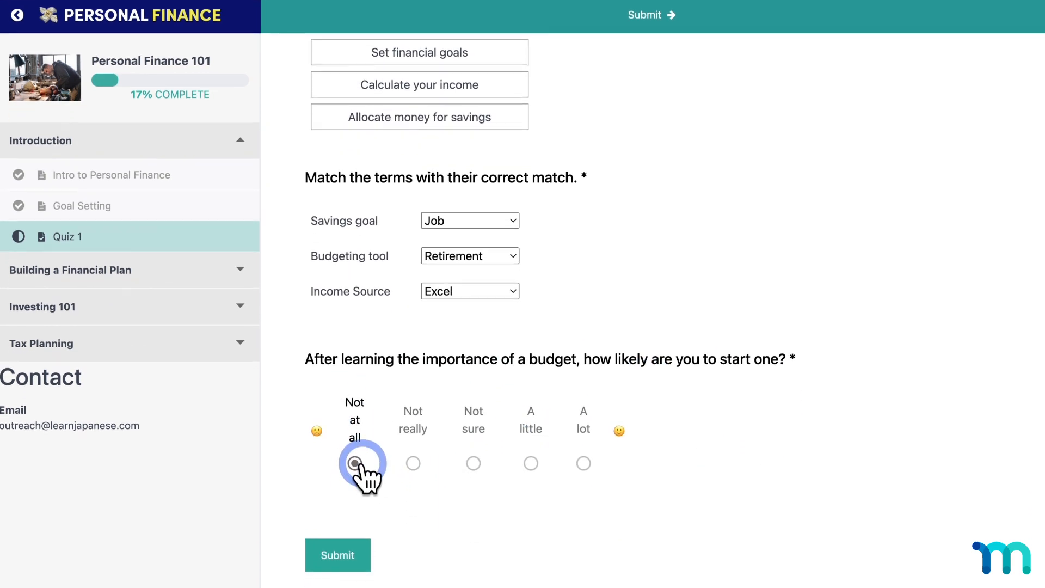
{"action": "left_click", "coordinate": [353, 544]}
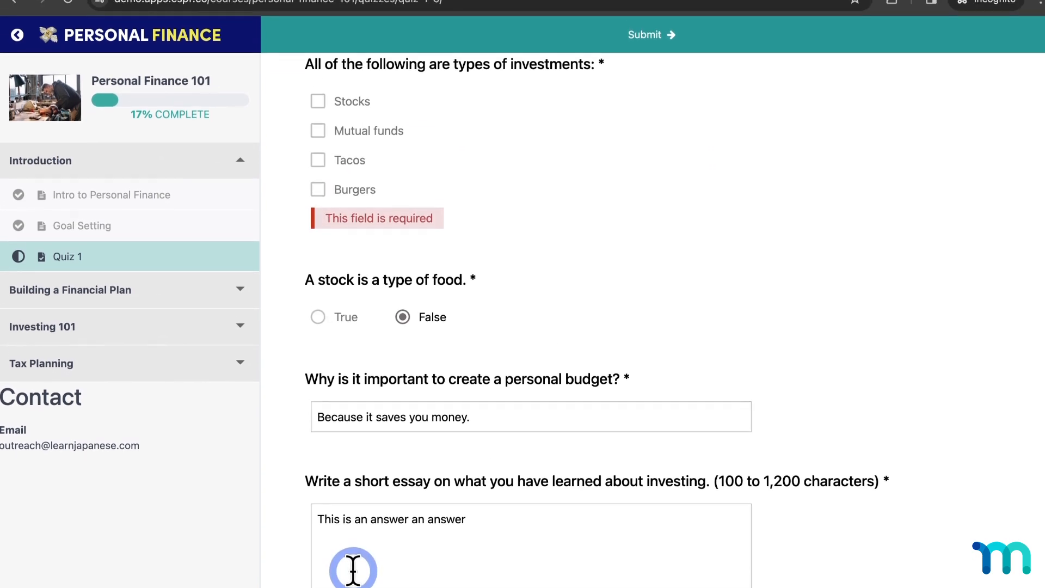
Check the flagged questions and select Stocks and Tacos for the types of investments.
{"action": "scroll", "coordinate": [463, 433], "scroll_direction": "down", "scroll_amount": 4}
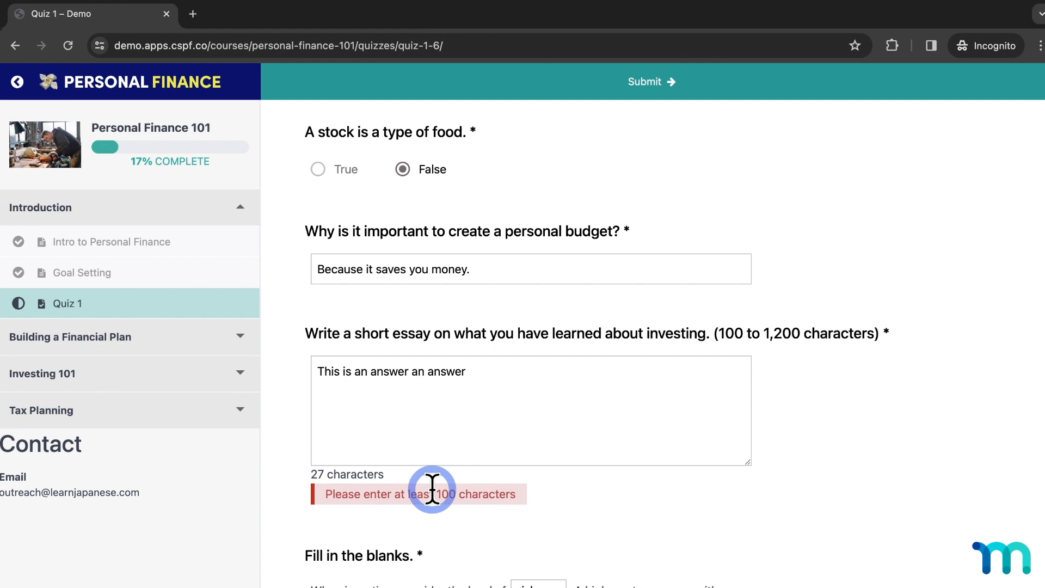
{"action": "scroll", "coordinate": [431, 489], "scroll_direction": "up", "scroll_amount": 6}
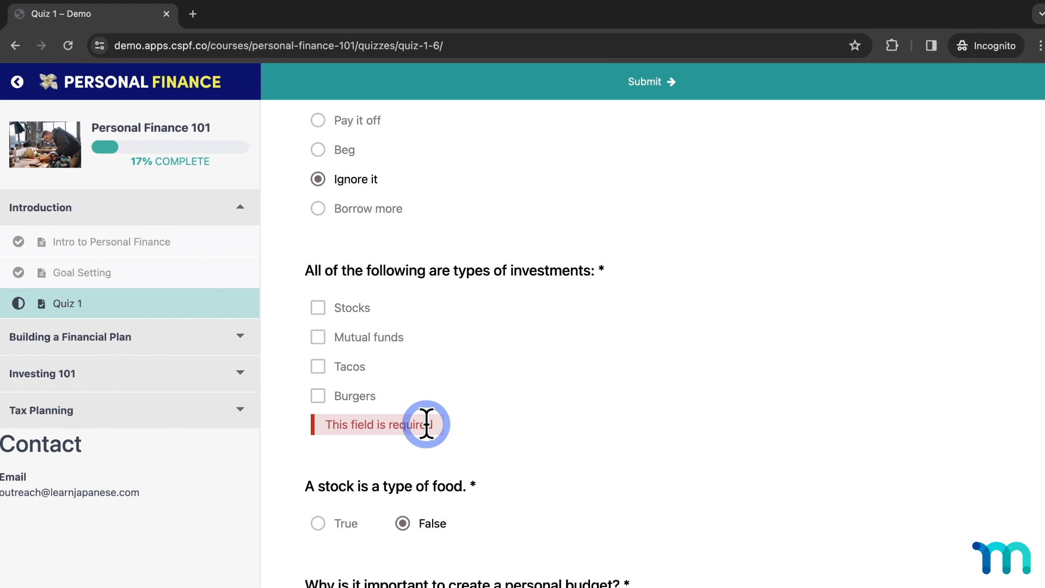
{"action": "left_click", "coordinate": [325, 309]}
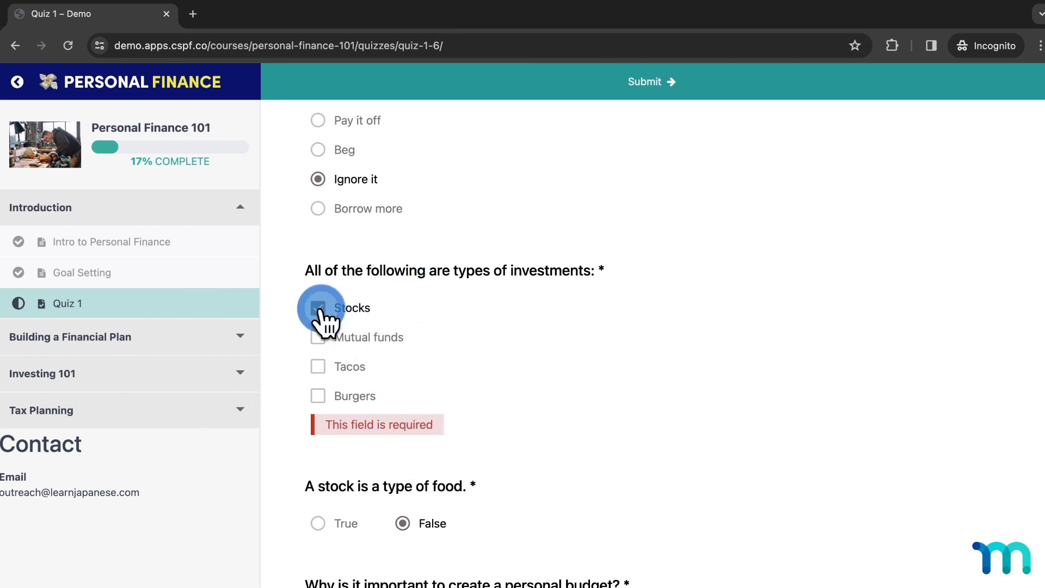
{"action": "left_click", "coordinate": [324, 365]}
Lengthen the short essay beyond 100 characters by repeating "an answer", and submit the quiz.
{"action": "scroll", "coordinate": [575, 384], "scroll_direction": "down", "scroll_amount": 6}
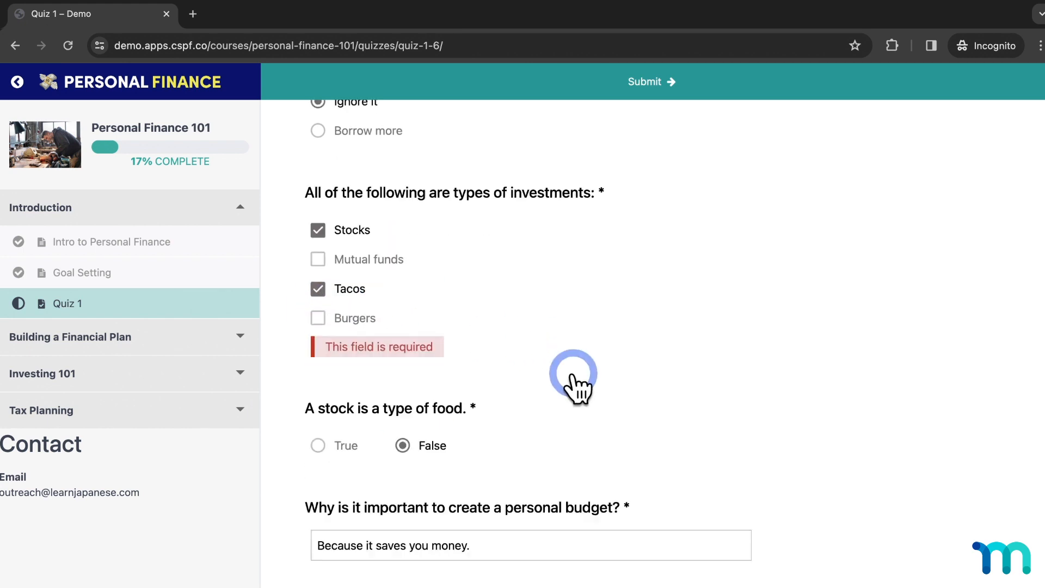
{"action": "left_click", "coordinate": [568, 400]}
{"action": "type", "text": "an answer an answer"}
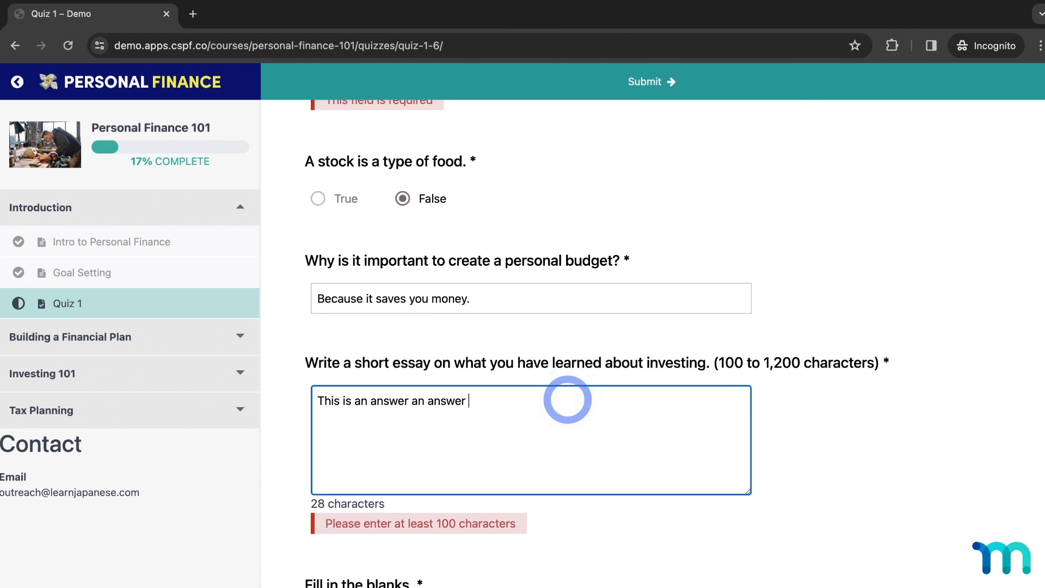
{"action": "type", "text": " an answer an answer an answer an answer an answer an answer an answer an answer an answer an answer an answer"}
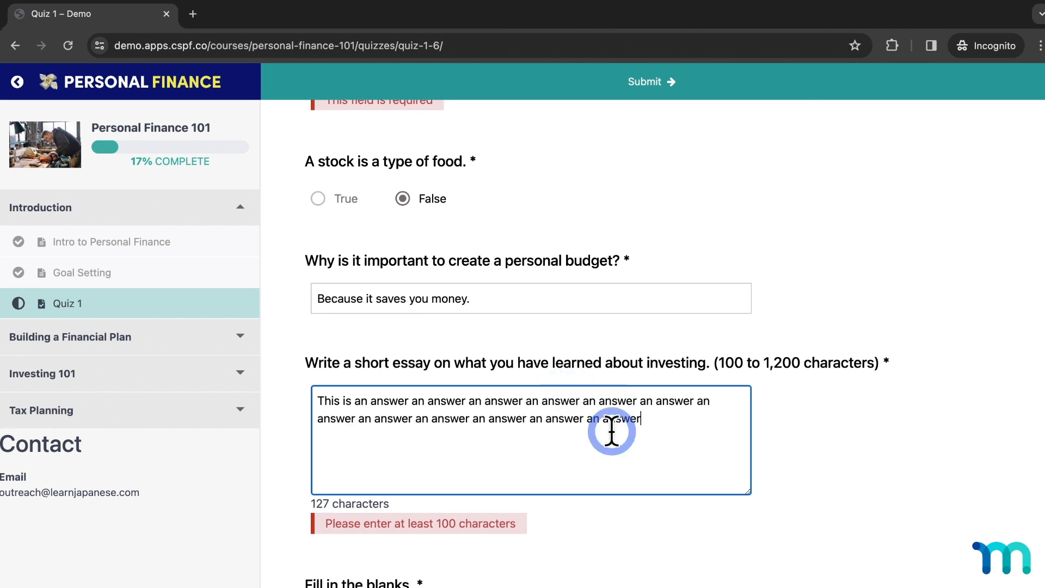
{"action": "scroll", "coordinate": [611, 432], "scroll_direction": "down", "scroll_amount": 13}
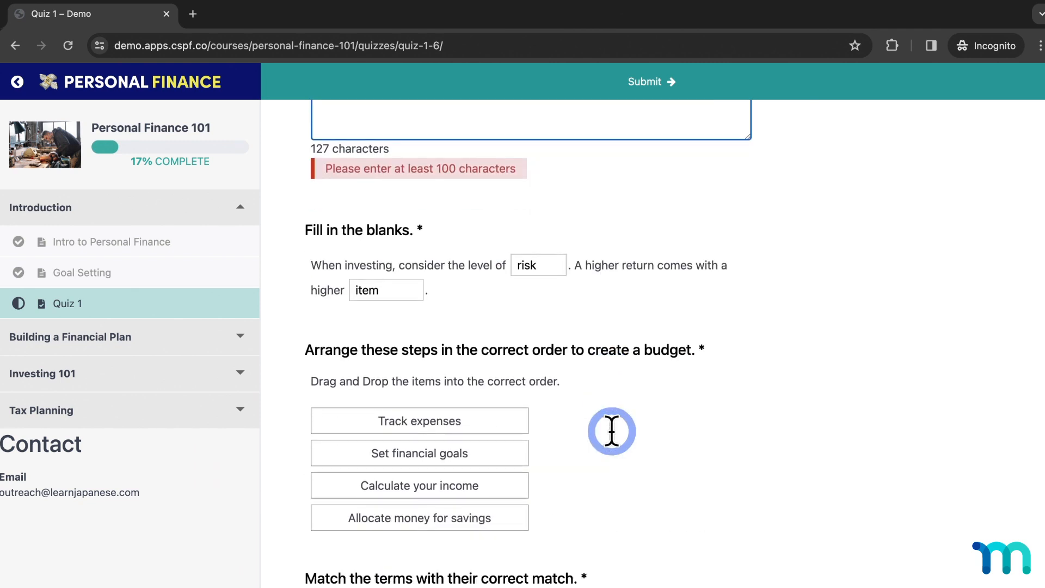
{"action": "left_click", "coordinate": [652, 82]}
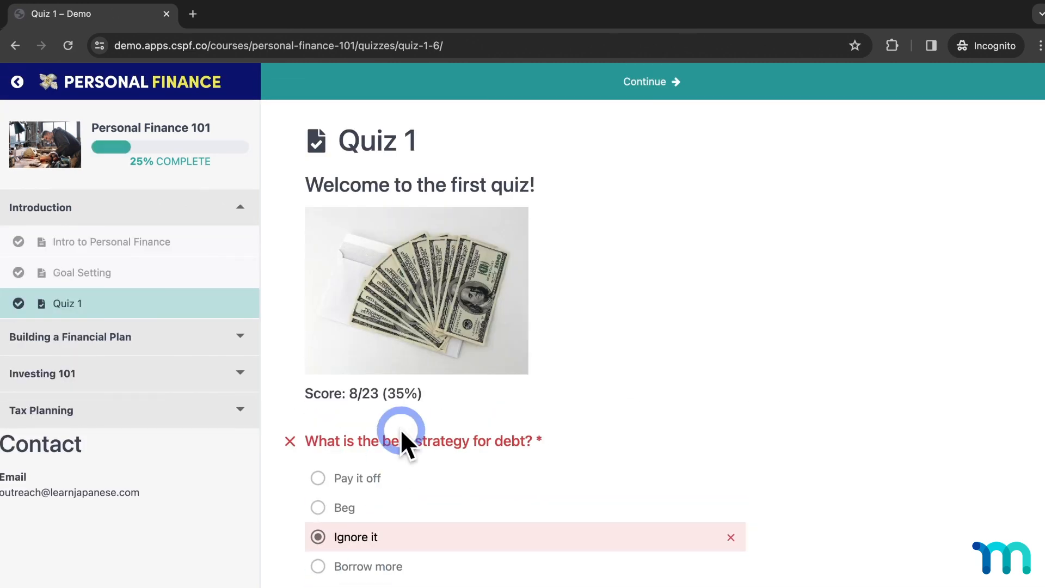
Review the graded quiz's overall score and the feedback and correct answers for the debt and investment questions.
{"action": "scroll", "coordinate": [400, 429], "scroll_direction": "down", "scroll_amount": 1}
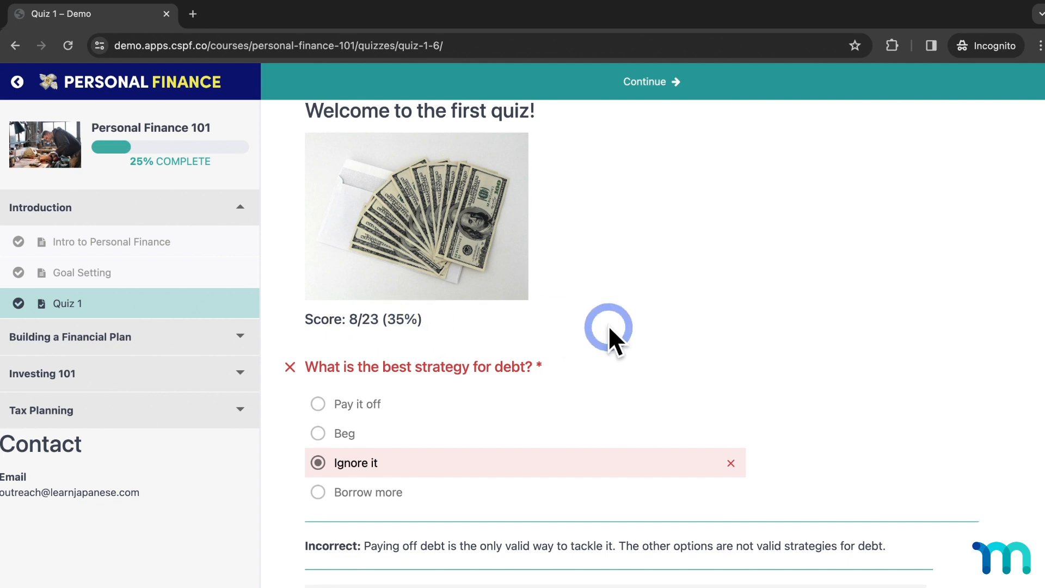
{"action": "scroll", "coordinate": [609, 329], "scroll_direction": "down", "scroll_amount": 3}
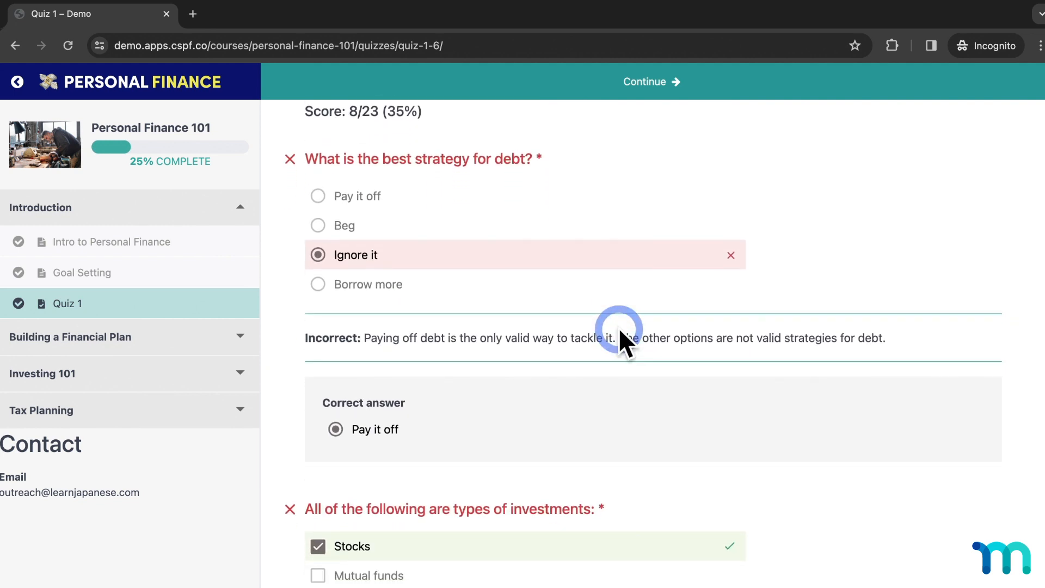
{"action": "scroll", "coordinate": [432, 436], "scroll_direction": "down", "scroll_amount": 3}
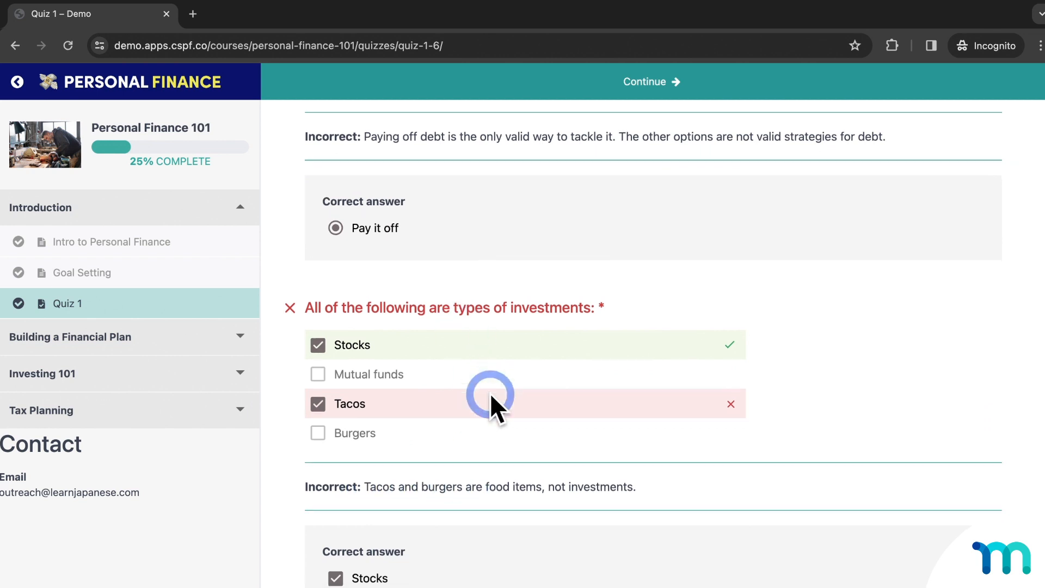
{"action": "scroll", "coordinate": [493, 397], "scroll_direction": "down", "scroll_amount": 1}
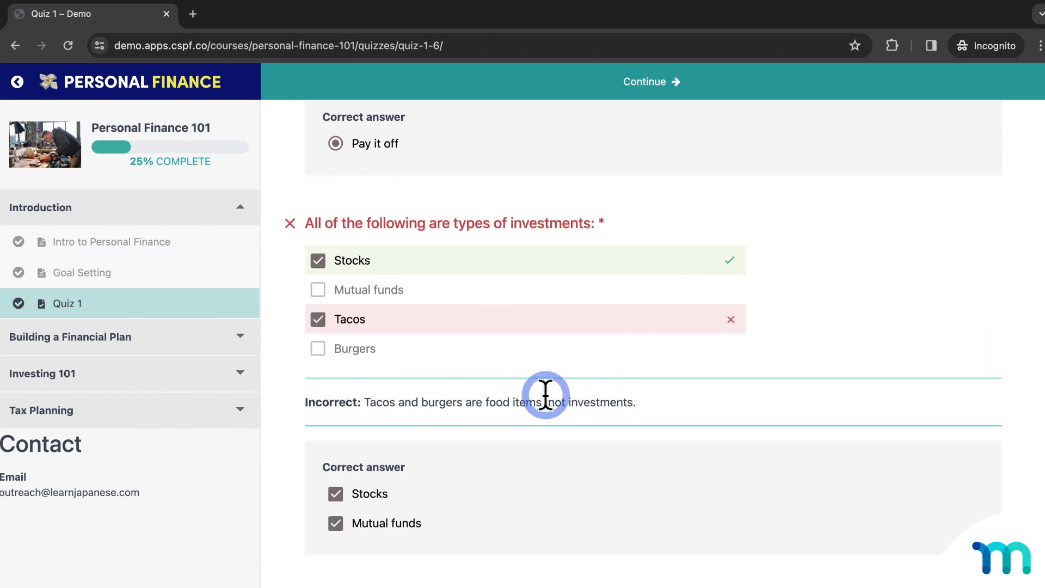
{"action": "left_click_drag", "start_coordinate": [636, 401], "coordinate": [357, 402]}
{"action": "left_click", "coordinate": [653, 399]}
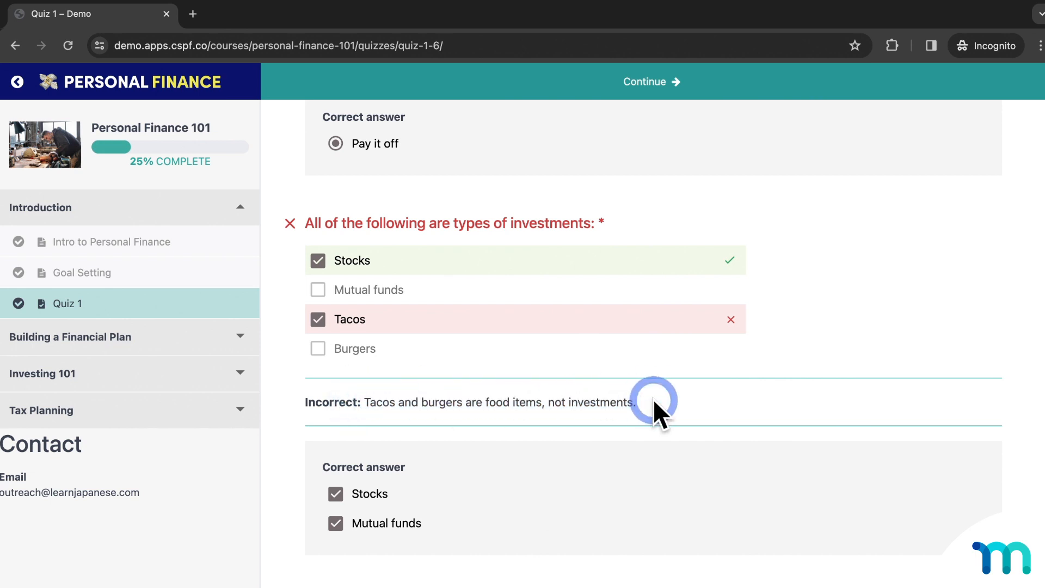
{"action": "scroll", "coordinate": [653, 398], "scroll_direction": "down", "scroll_amount": 2}
{"action": "scroll", "coordinate": [654, 399], "scroll_direction": "up", "scroll_amount": 9}
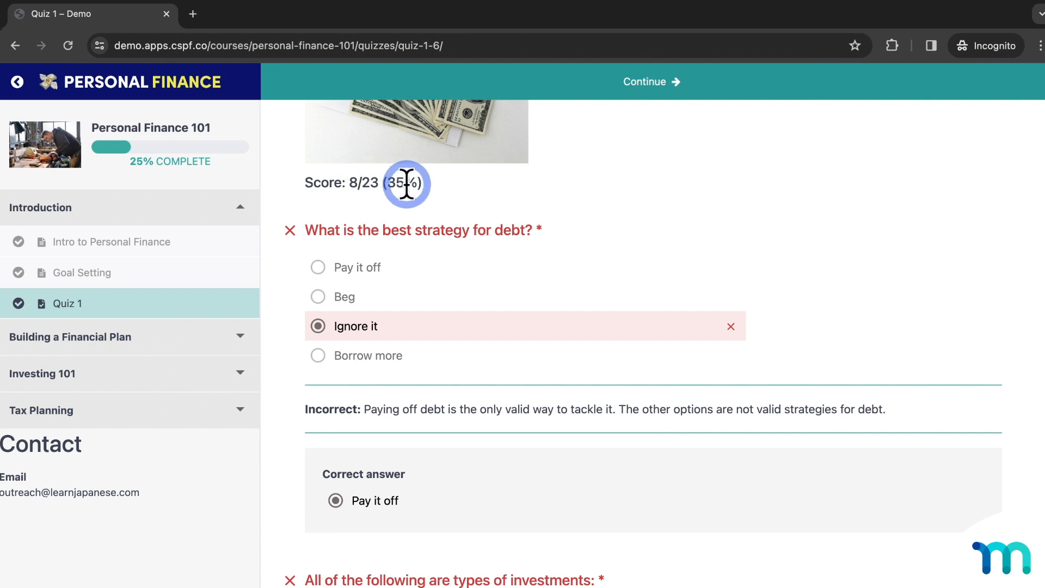
{"action": "double_click", "coordinate": [368, 179]}
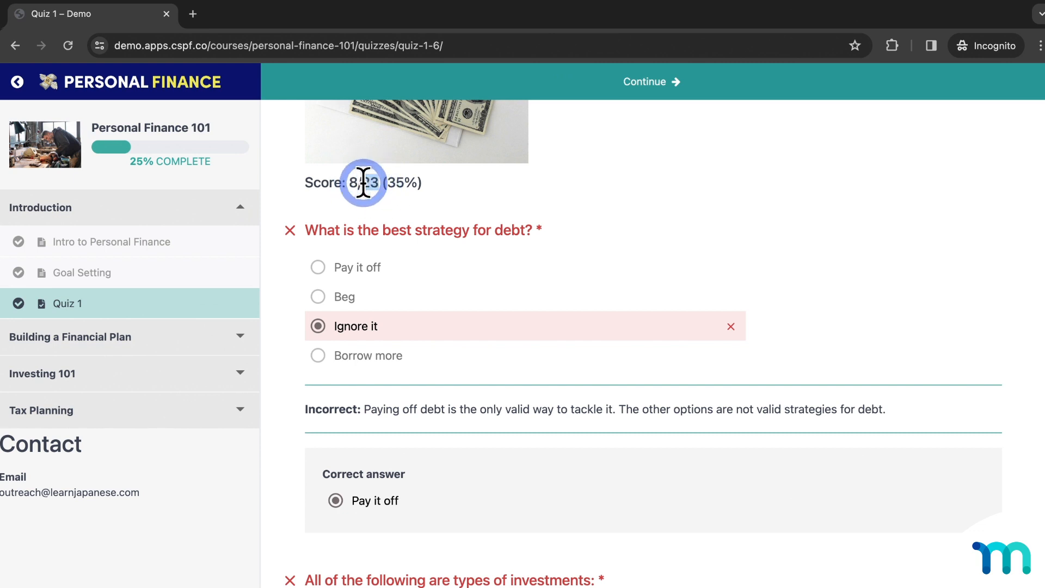
{"action": "left_click", "coordinate": [560, 186]}
{"action": "left_click", "coordinate": [684, 211]}
{"action": "scroll", "coordinate": [684, 210], "scroll_direction": "down", "scroll_amount": 1}
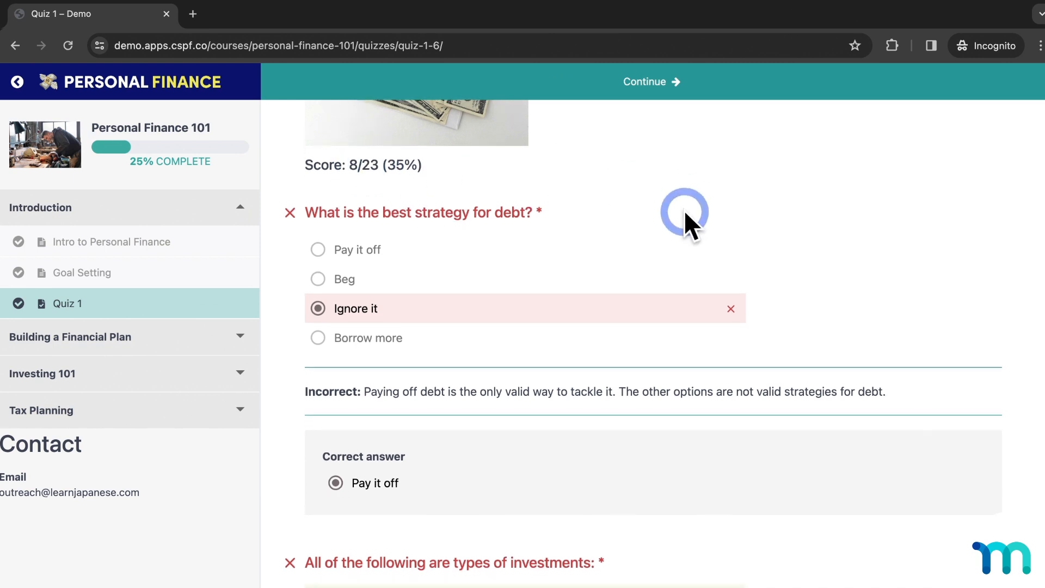
Examine the graded answers from the debt question through the true/false, budget, essay, fill-in-the-blanks, ordering and matching questions.
{"action": "scroll", "coordinate": [808, 237], "scroll_direction": "down", "scroll_amount": 5}
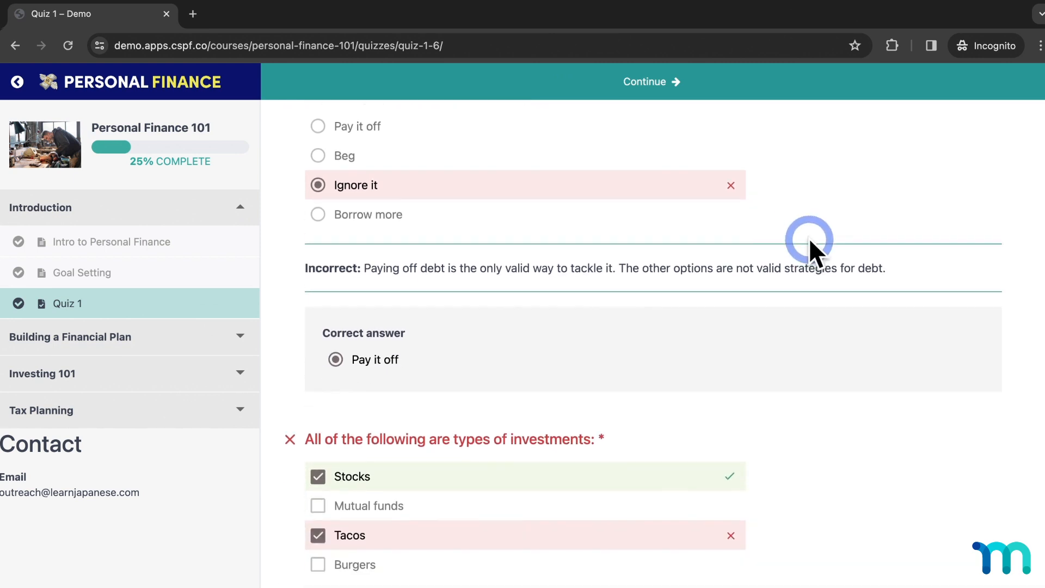
{"action": "scroll", "coordinate": [809, 238], "scroll_direction": "down", "scroll_amount": 7}
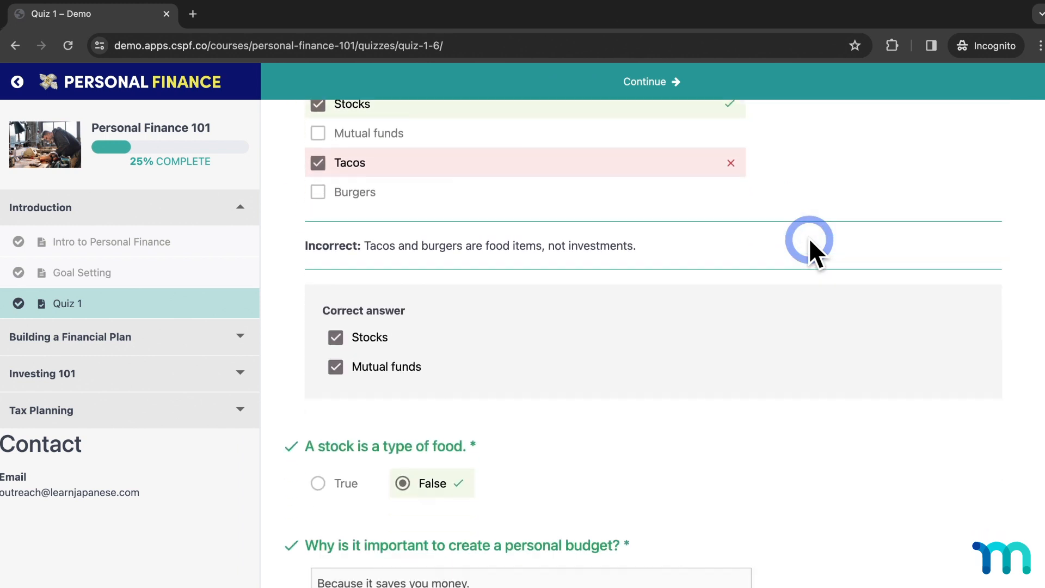
{"action": "scroll", "coordinate": [809, 237], "scroll_direction": "down", "scroll_amount": 5}
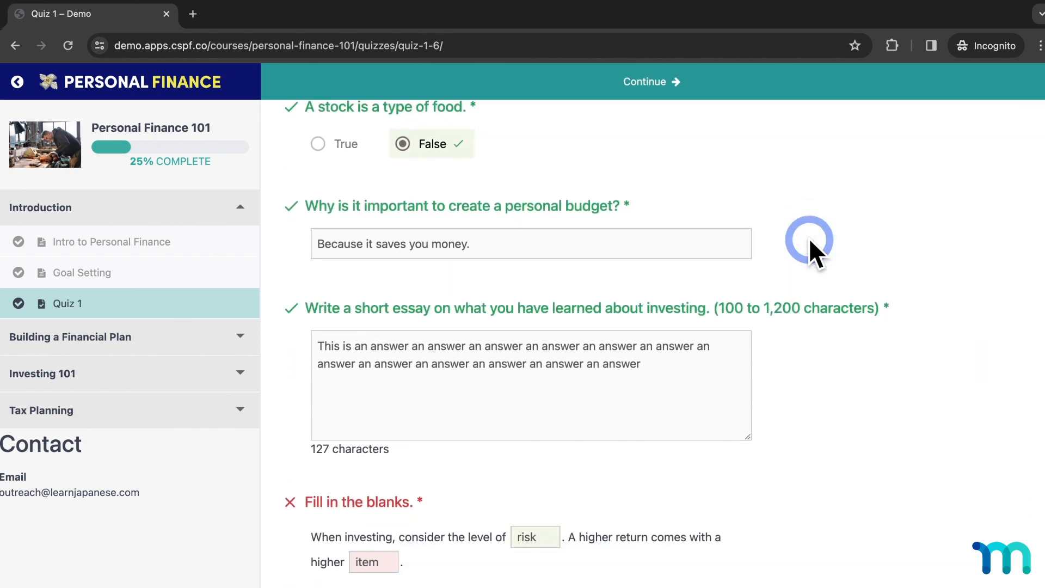
{"action": "scroll", "coordinate": [809, 237], "scroll_direction": "down", "scroll_amount": 8}
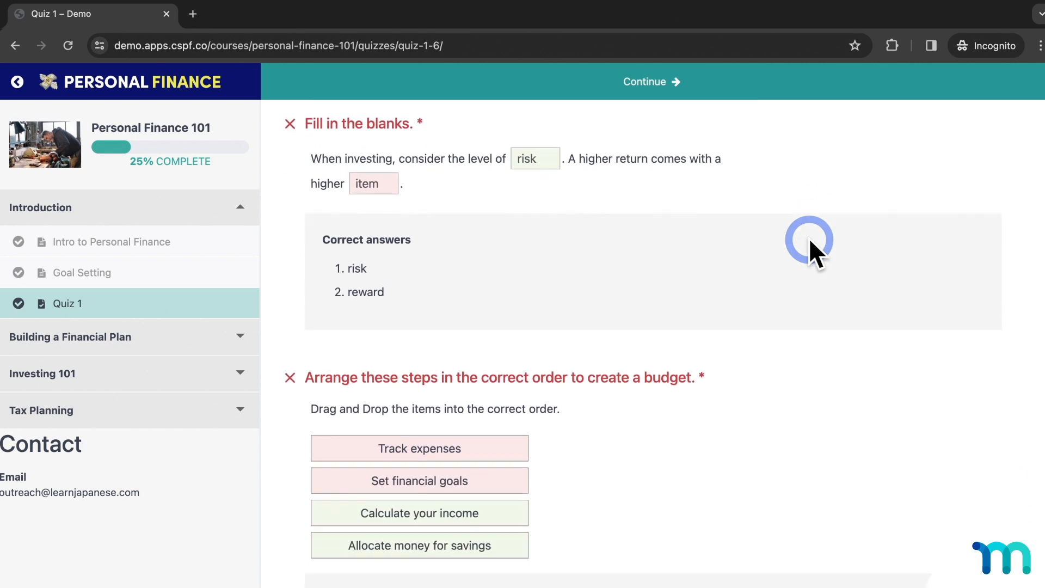
{"action": "scroll", "coordinate": [809, 237], "scroll_direction": "down", "scroll_amount": 6}
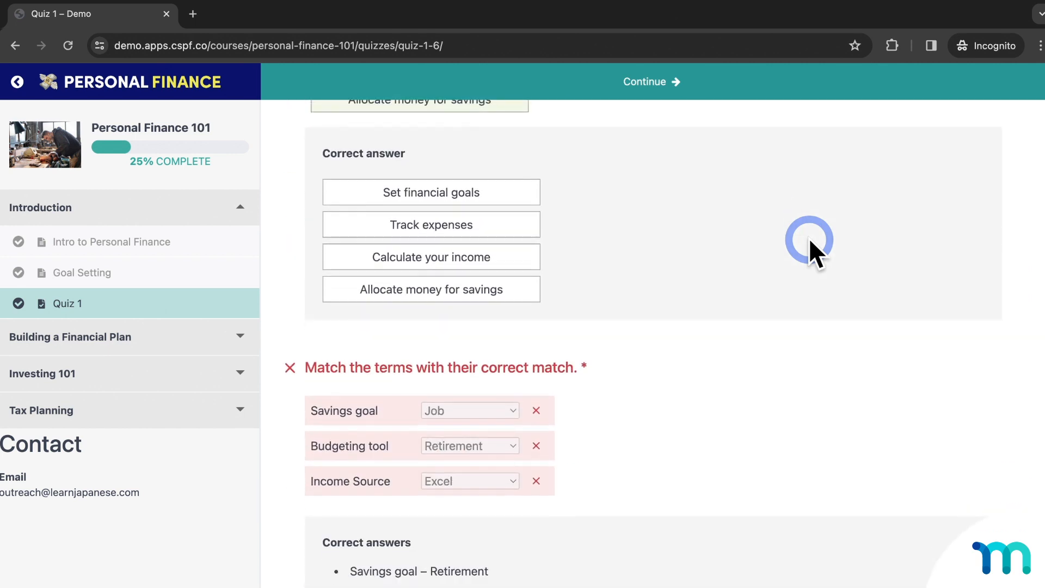
{"action": "scroll", "coordinate": [809, 238], "scroll_direction": "down", "scroll_amount": 2}
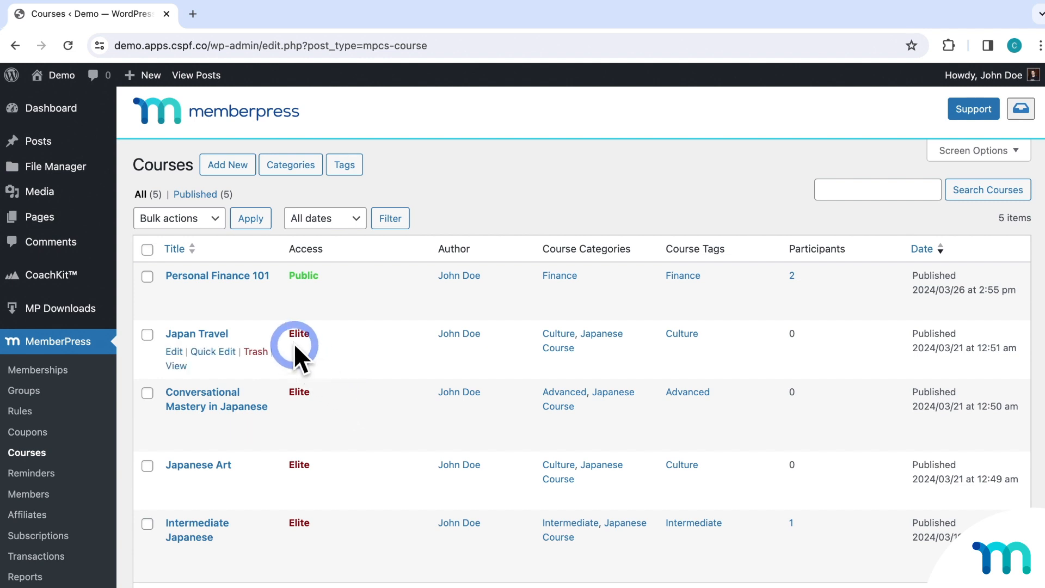
Open the recorded attempts for Quiz 1 from the curriculum of the Personal Finance 101 course.
{"action": "left_click", "coordinate": [253, 278]}
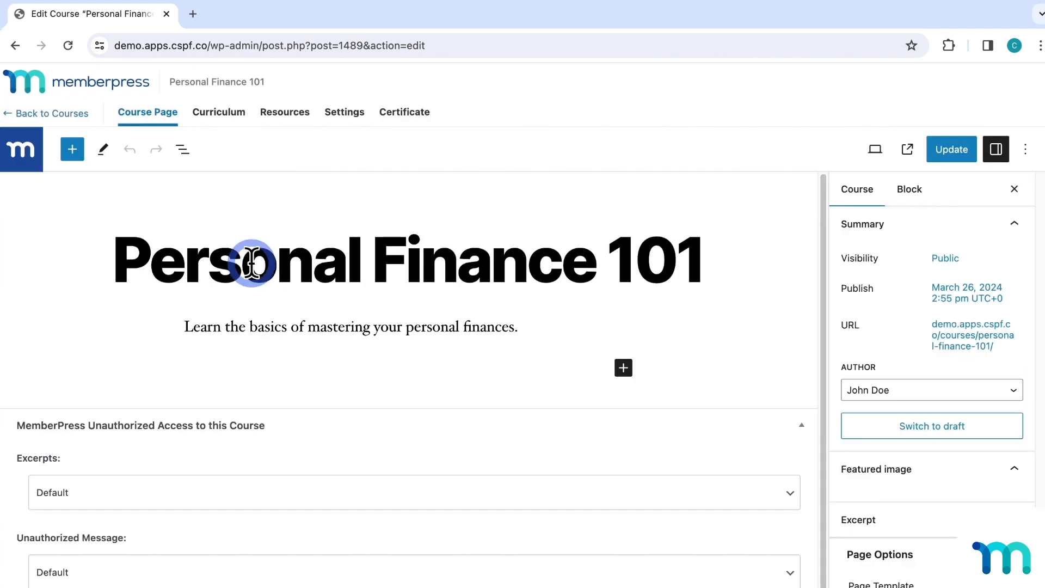
{"action": "left_click", "coordinate": [224, 112]}
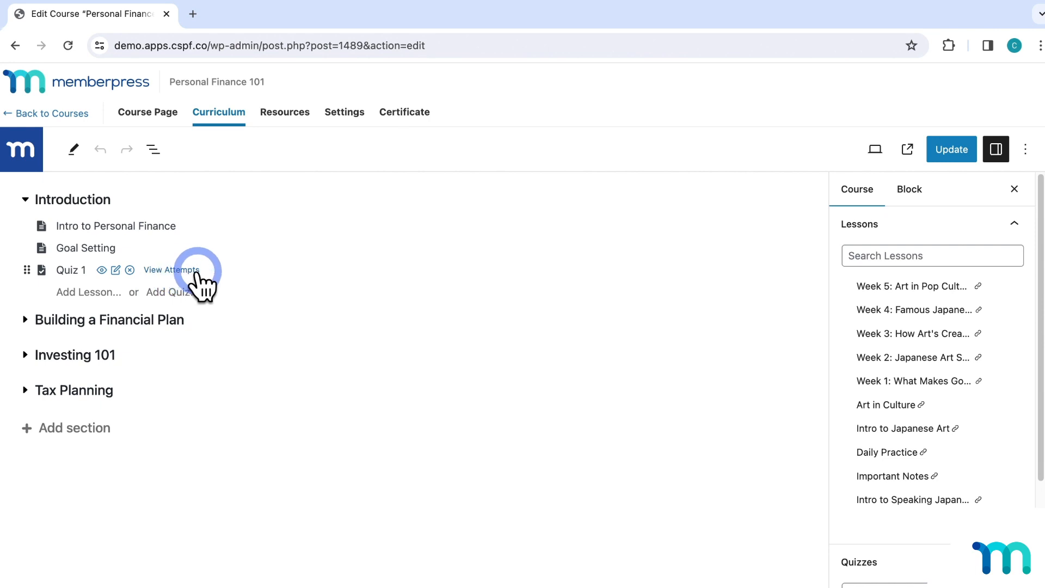
{"action": "left_click", "coordinate": [164, 271]}
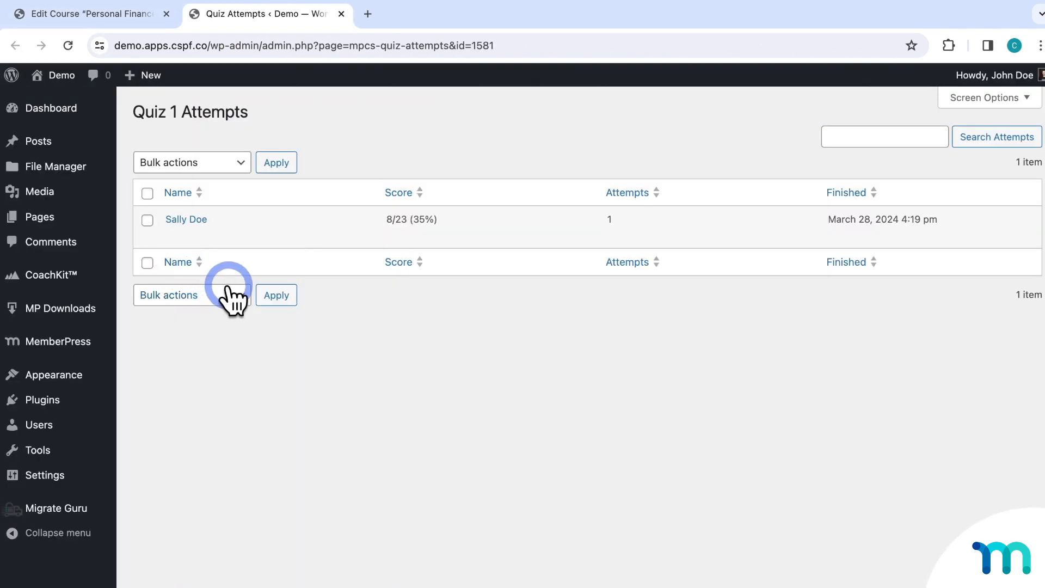
{"action": "left_click_drag", "start_coordinate": [137, 110], "coordinate": [248, 111]}
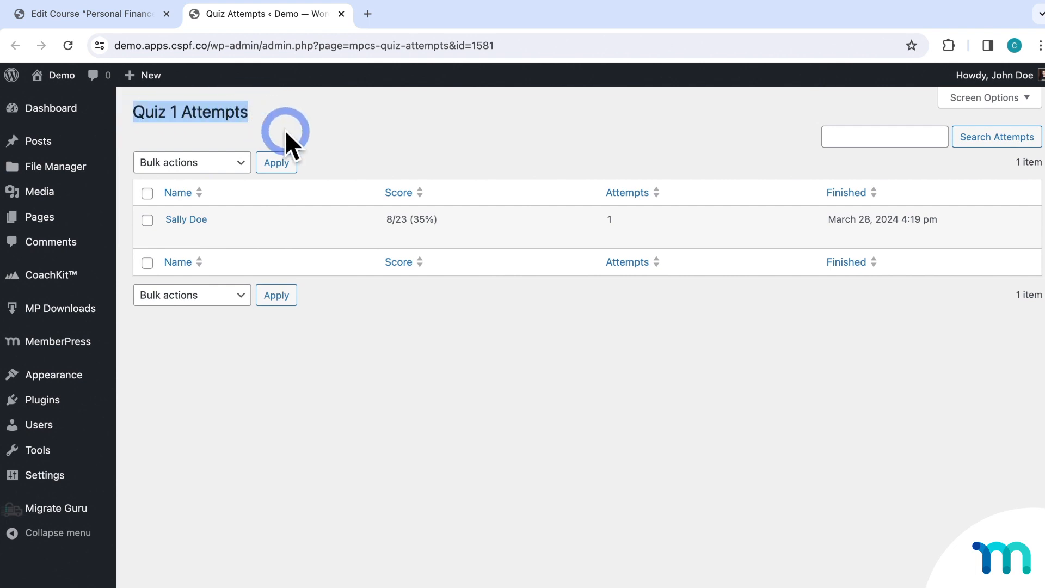
{"action": "left_click", "coordinate": [600, 154]}
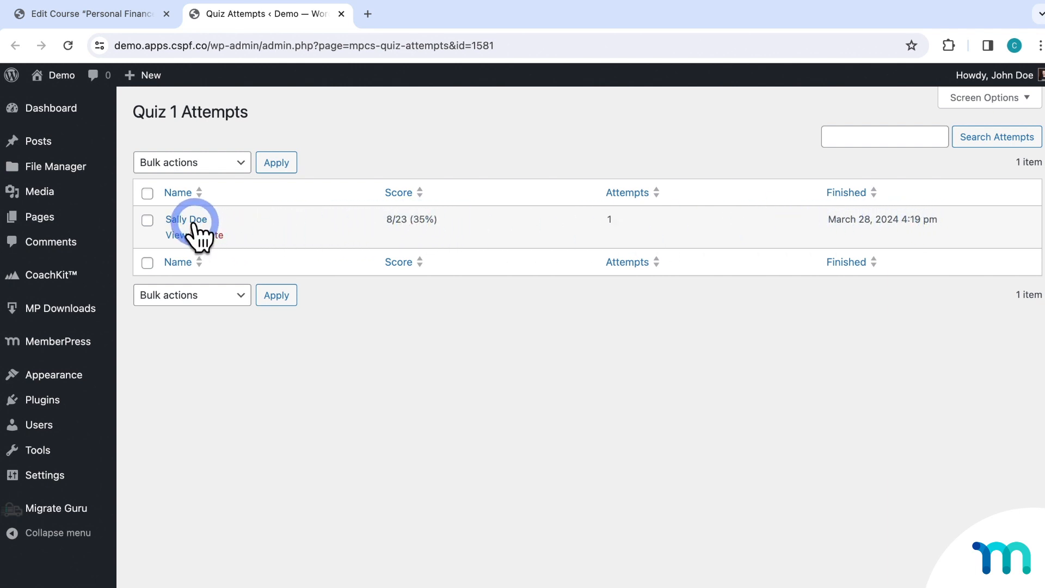
View the student's Quiz 1 attempt, review the answers to all questions, and close the attempt.
{"action": "left_click", "coordinate": [177, 235]}
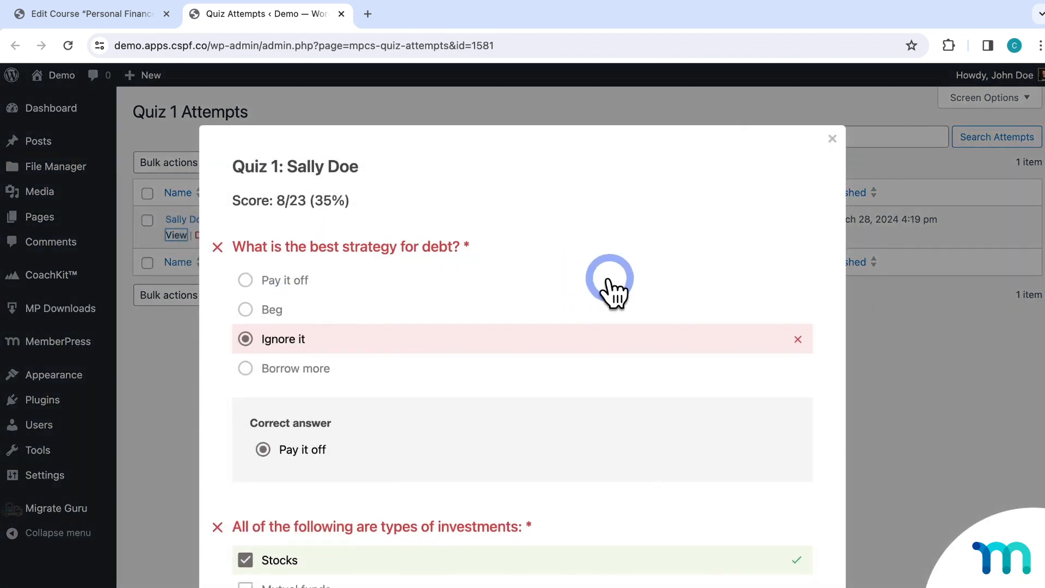
{"action": "scroll", "coordinate": [609, 288], "scroll_direction": "down", "scroll_amount": 12}
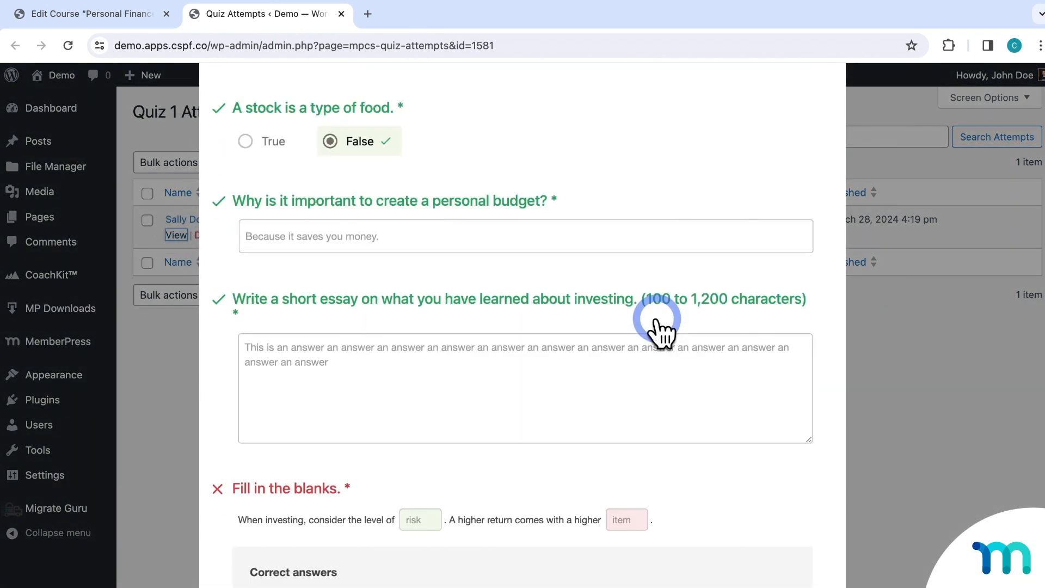
{"action": "scroll", "coordinate": [659, 327], "scroll_direction": "down", "scroll_amount": 13}
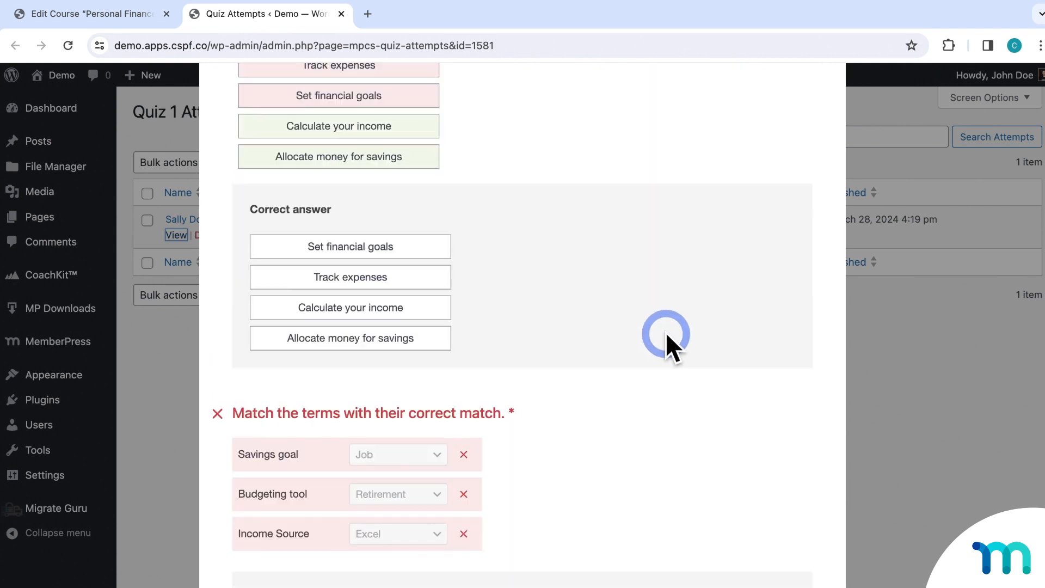
{"action": "scroll", "coordinate": [666, 335], "scroll_direction": "down", "scroll_amount": 1}
{"action": "scroll", "coordinate": [675, 348], "scroll_direction": "down", "scroll_amount": 5}
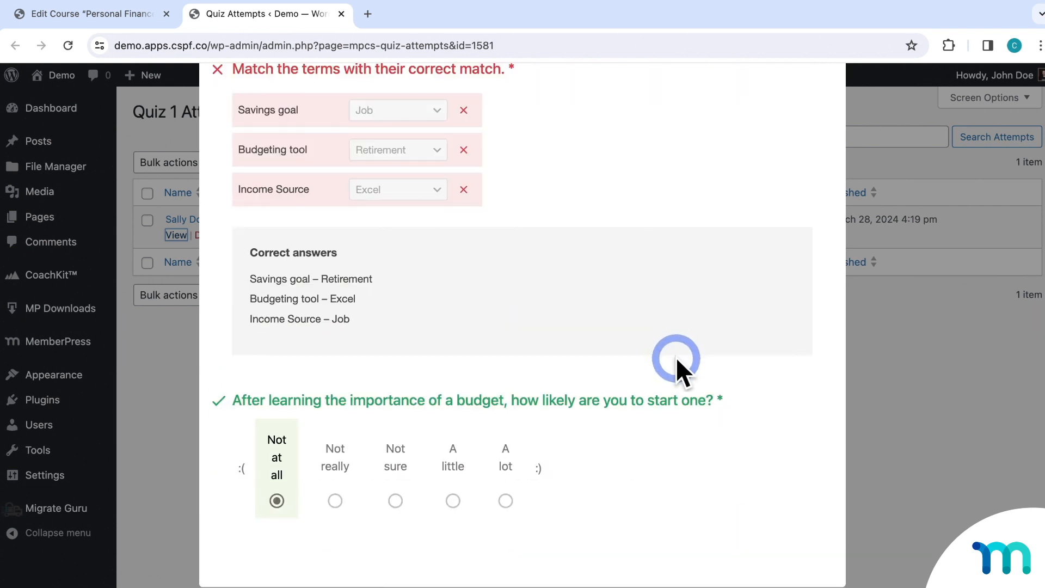
{"action": "scroll", "coordinate": [555, 419], "scroll_direction": "up", "scroll_amount": 6}
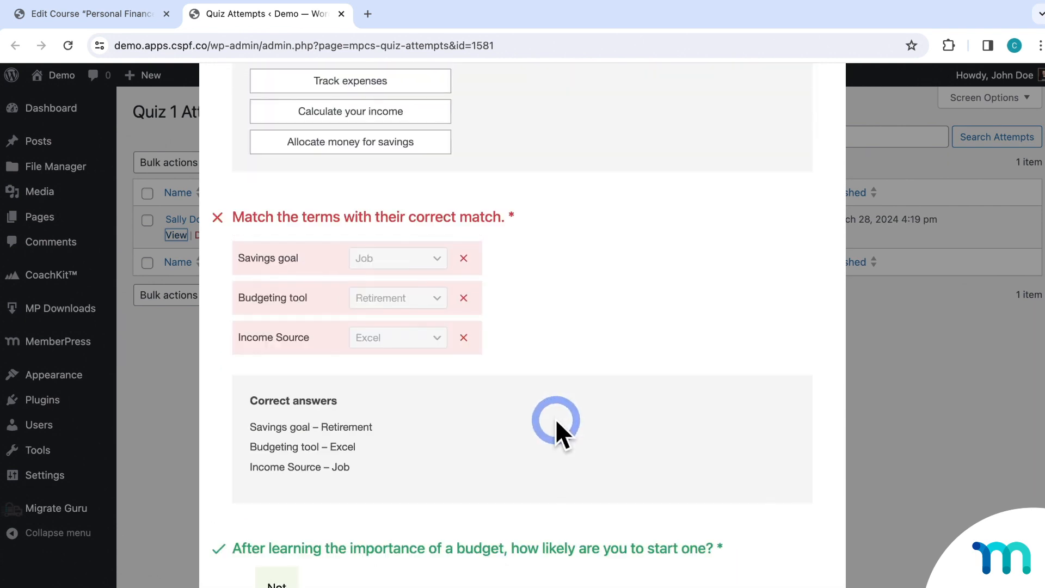
{"action": "scroll", "coordinate": [605, 406], "scroll_direction": "up", "scroll_amount": 18}
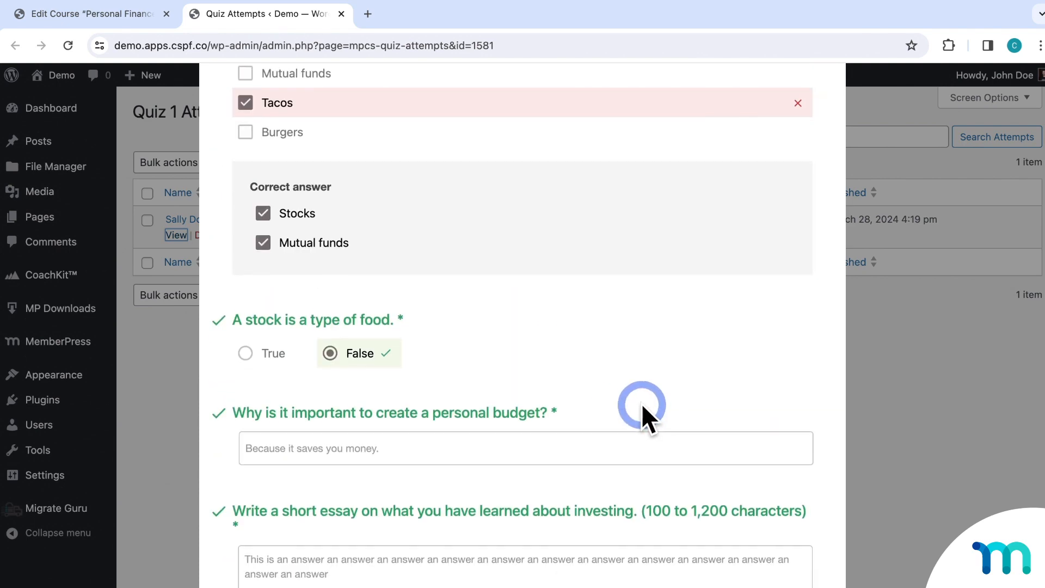
{"action": "left_click", "coordinate": [887, 384]}
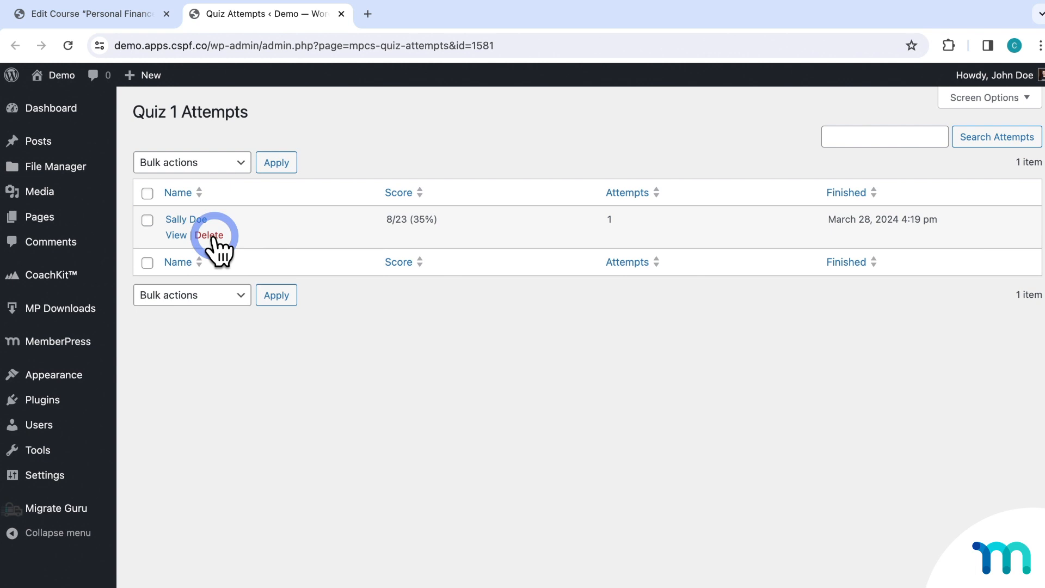
Open the student's user profile and view the Quiz 1 attempt from its course information, then close the attempt.
{"action": "left_click", "coordinate": [203, 220]}
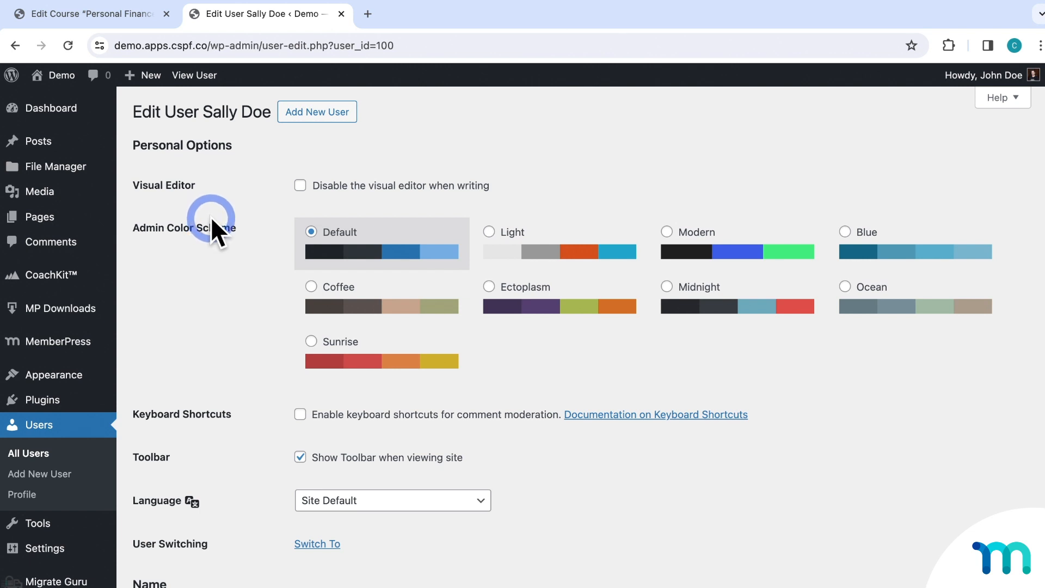
{"action": "scroll", "coordinate": [240, 252], "scroll_direction": "down", "scroll_amount": 8}
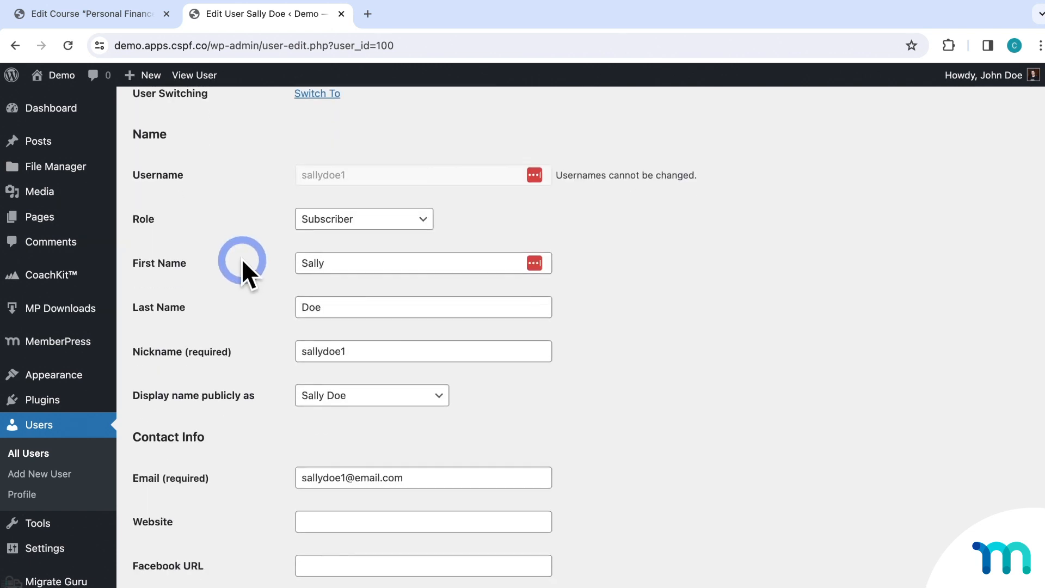
{"action": "scroll", "coordinate": [243, 264], "scroll_direction": "down", "scroll_amount": 20}
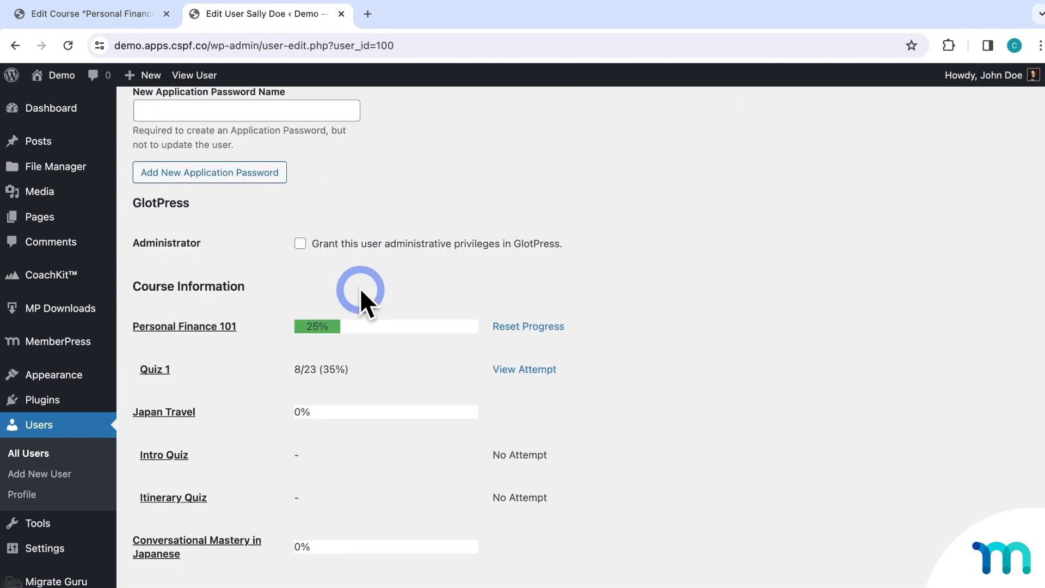
{"action": "scroll", "coordinate": [551, 298], "scroll_direction": "down", "scroll_amount": 3}
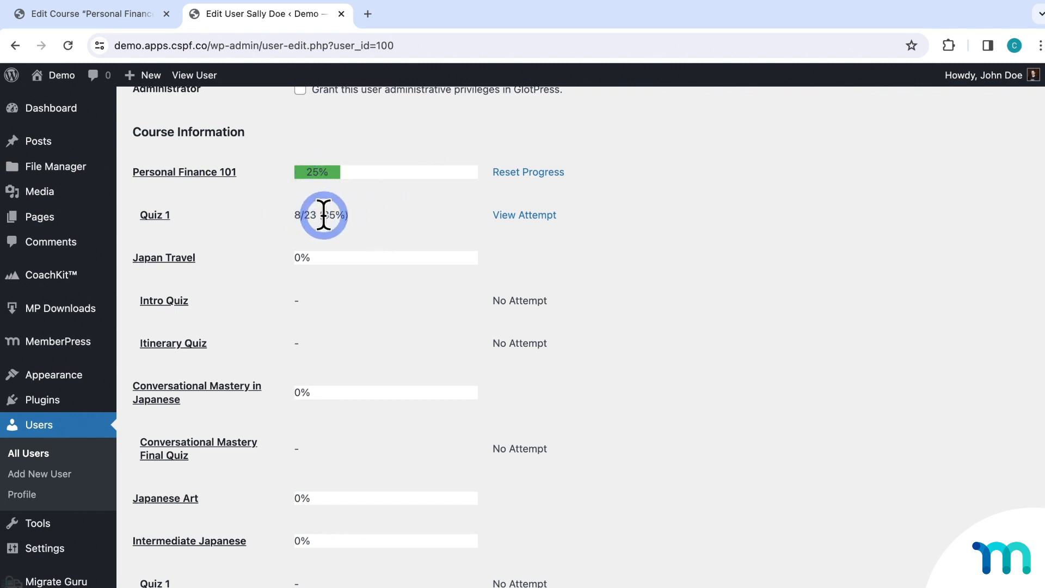
{"action": "left_click", "coordinate": [505, 216]}
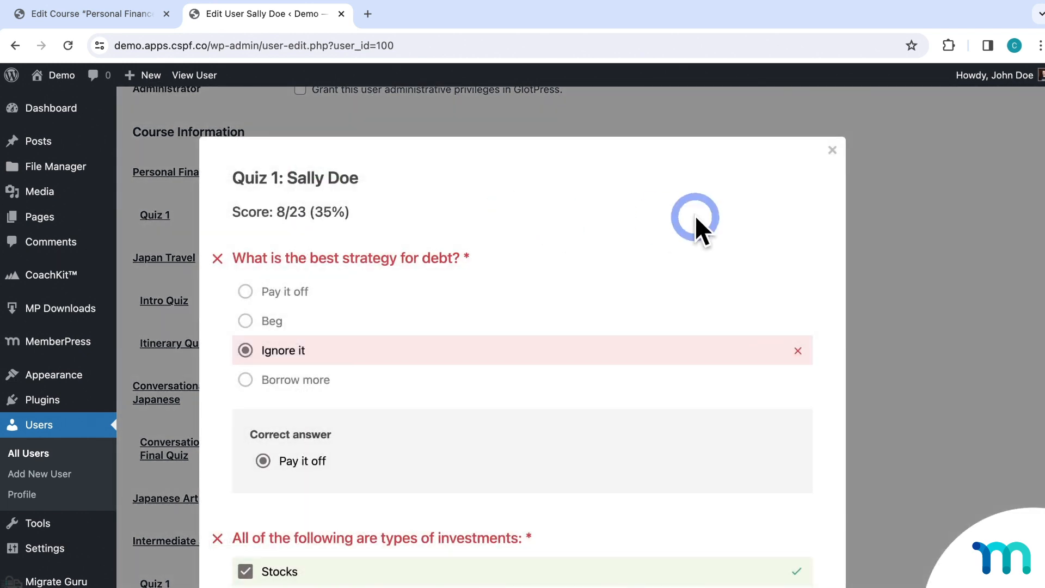
{"action": "left_click", "coordinate": [903, 212]}
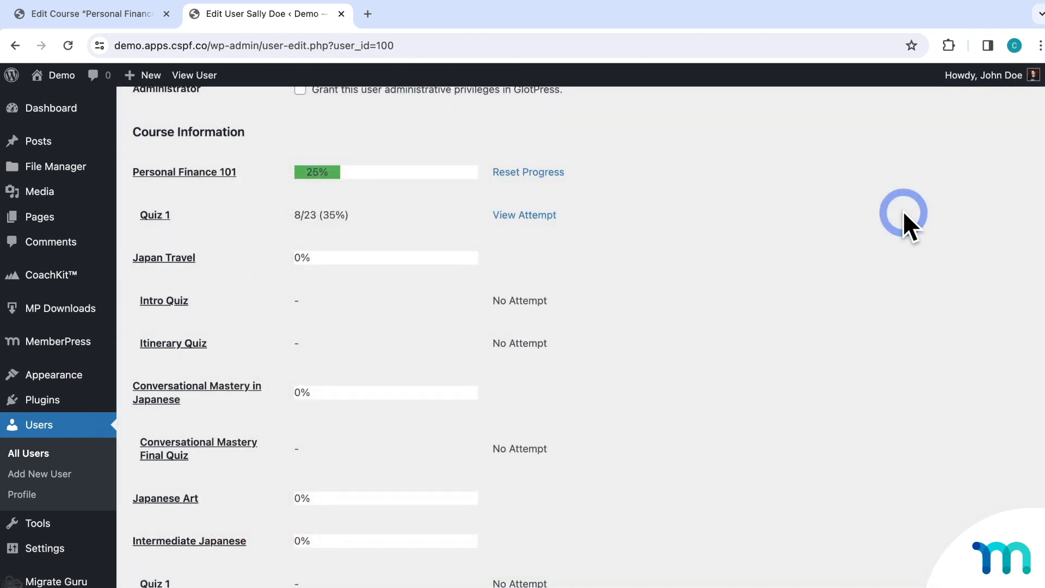
Open the participants of the Personal Finance 101 course and go to the active student's user profile.
{"action": "mouse_move", "coordinate": [84, 343]}
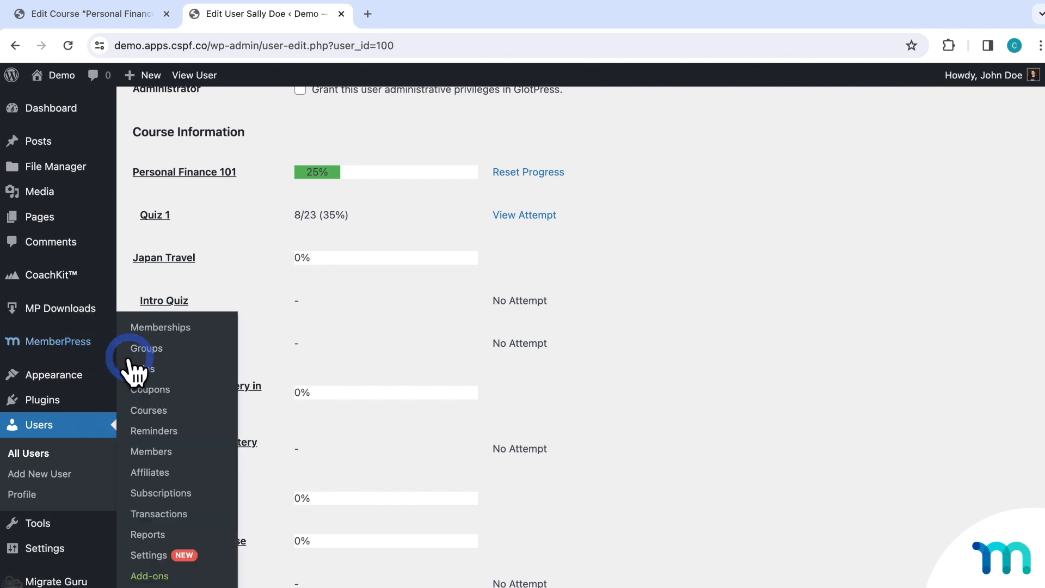
{"action": "left_click", "coordinate": [149, 411]}
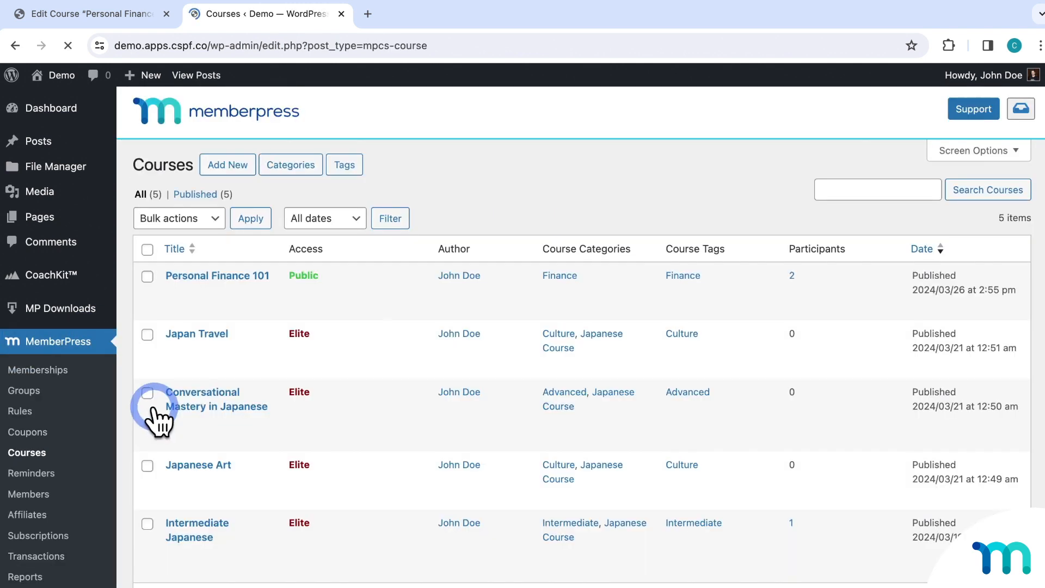
{"action": "left_click", "coordinate": [791, 276]}
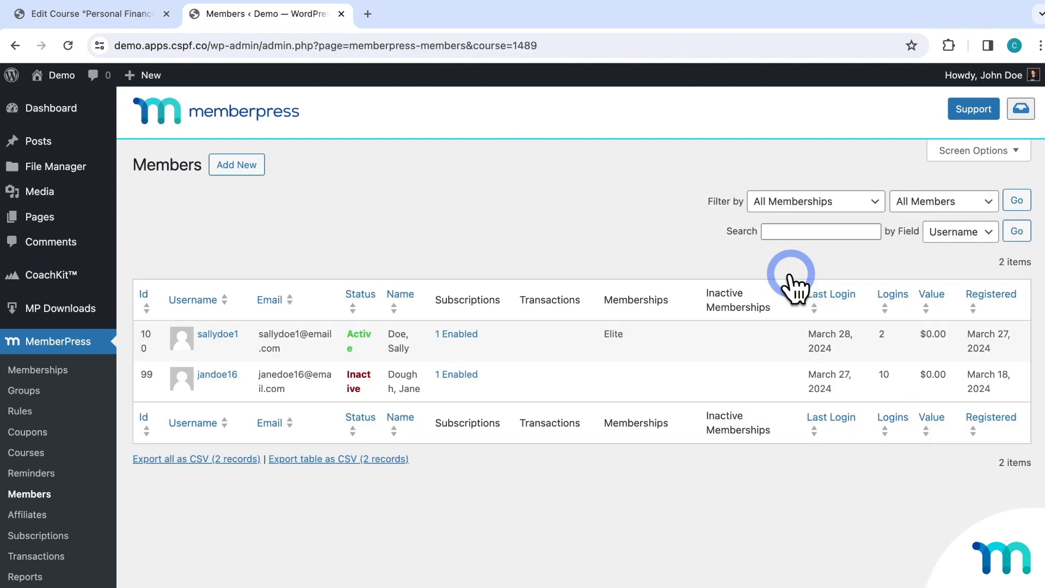
{"action": "left_click", "coordinate": [231, 334]}
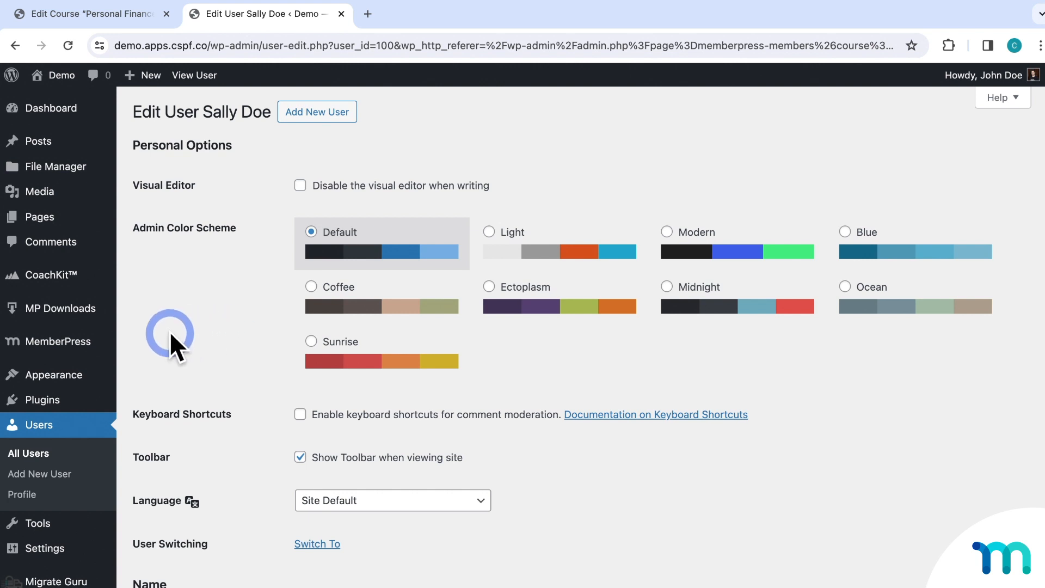
Try to edit Quiz 1 from the Personal Finance 101 curriculum, and close the quiz editor without deleting its attempts.
{"action": "mouse_move", "coordinate": [90, 344]}
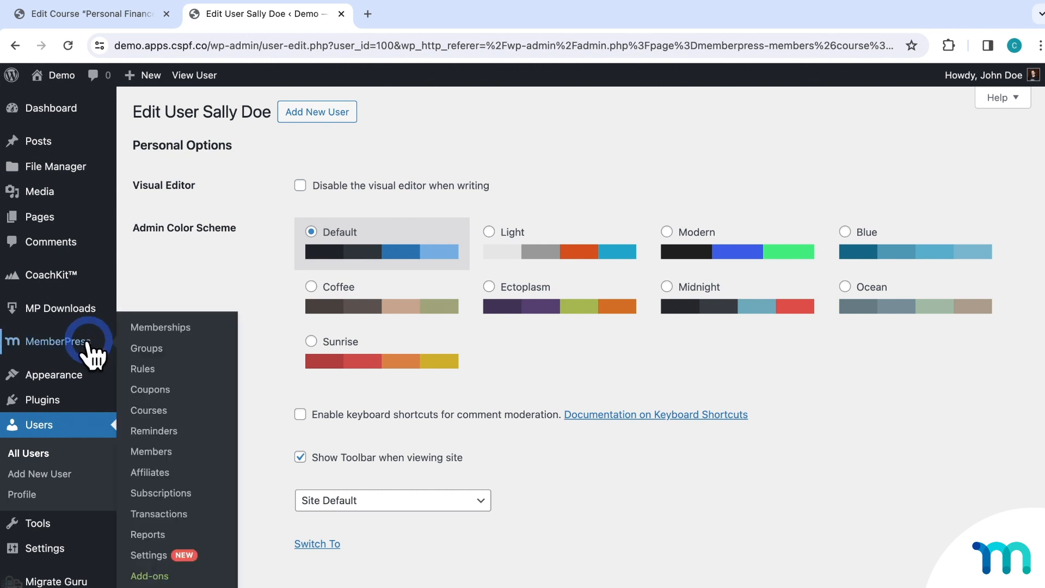
{"action": "left_click", "coordinate": [155, 412]}
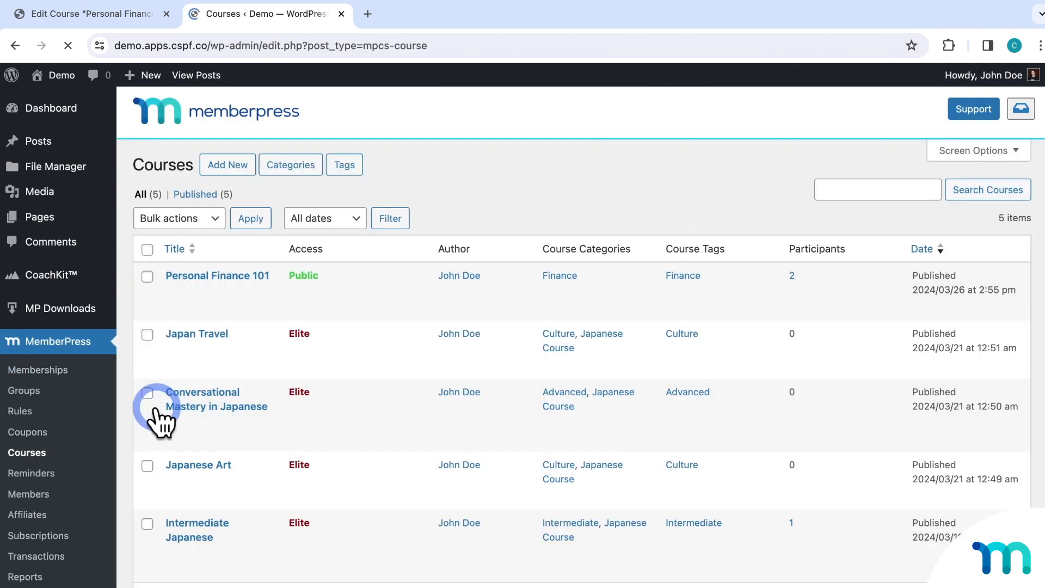
{"action": "left_click", "coordinate": [208, 275]}
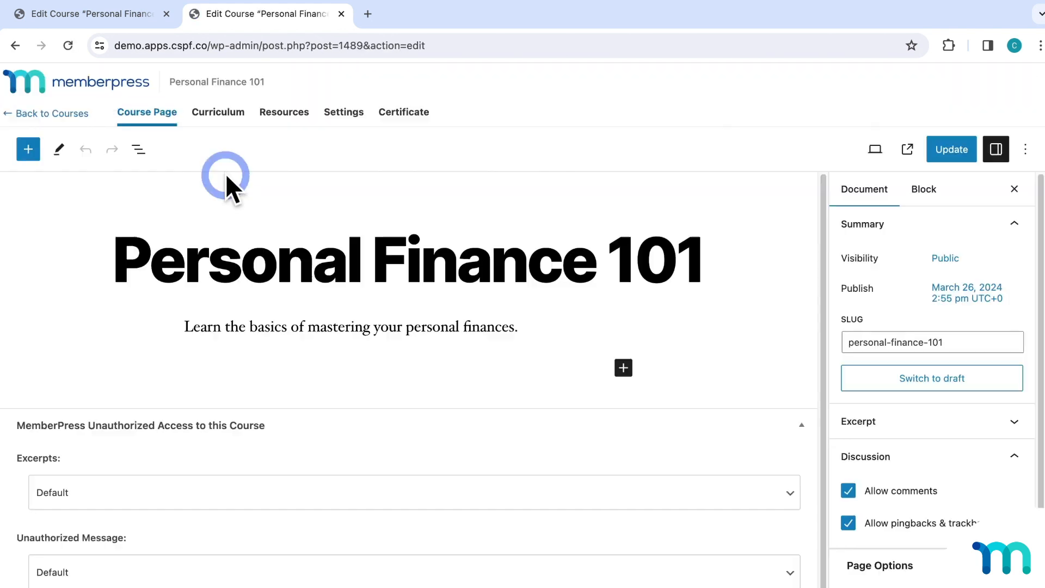
{"action": "left_click", "coordinate": [233, 121]}
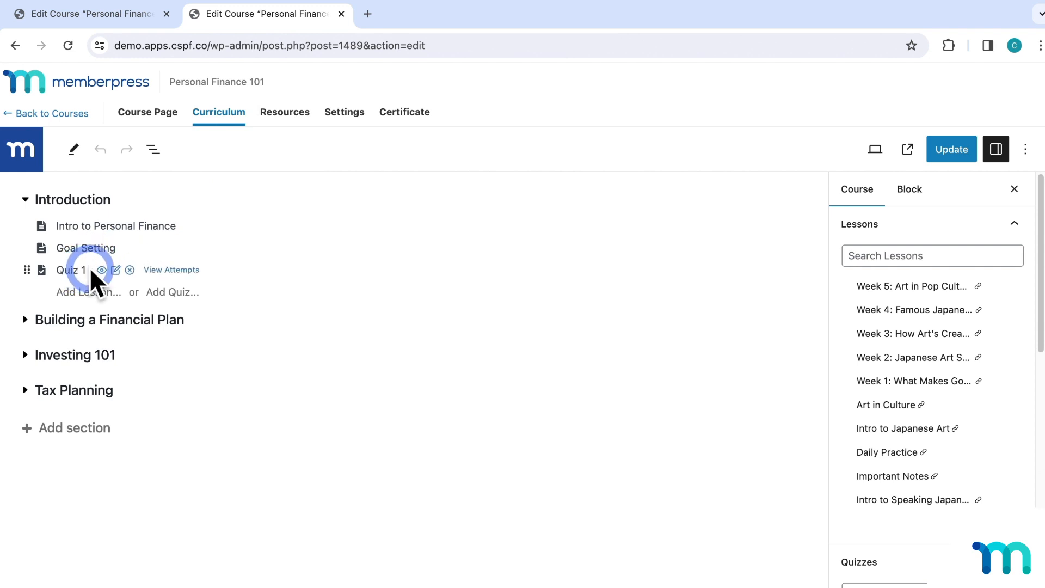
{"action": "left_click", "coordinate": [115, 270]}
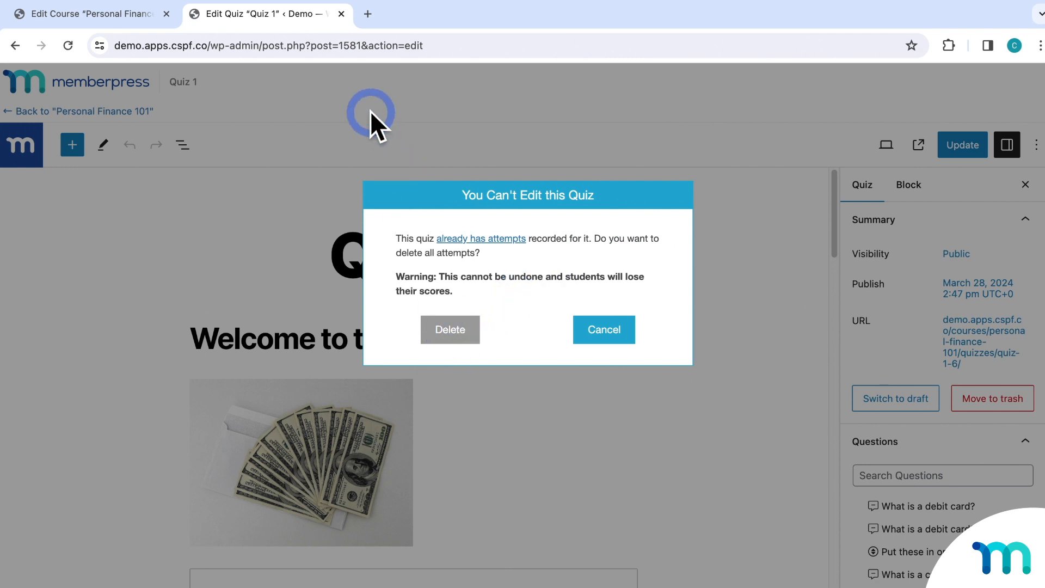
{"action": "left_click", "coordinate": [340, 14]}
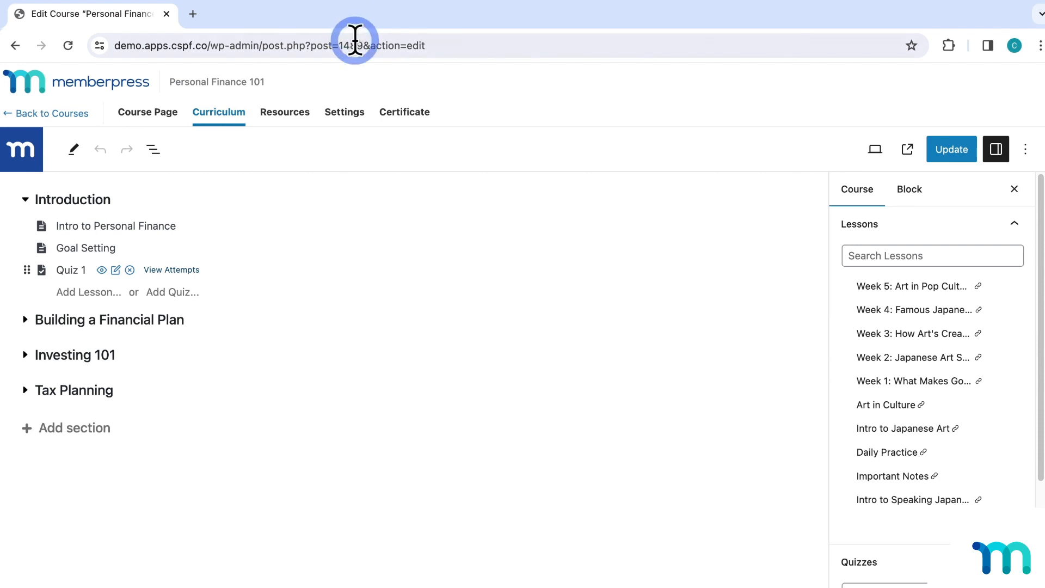
{"action": "left_click", "coordinate": [416, 143]}
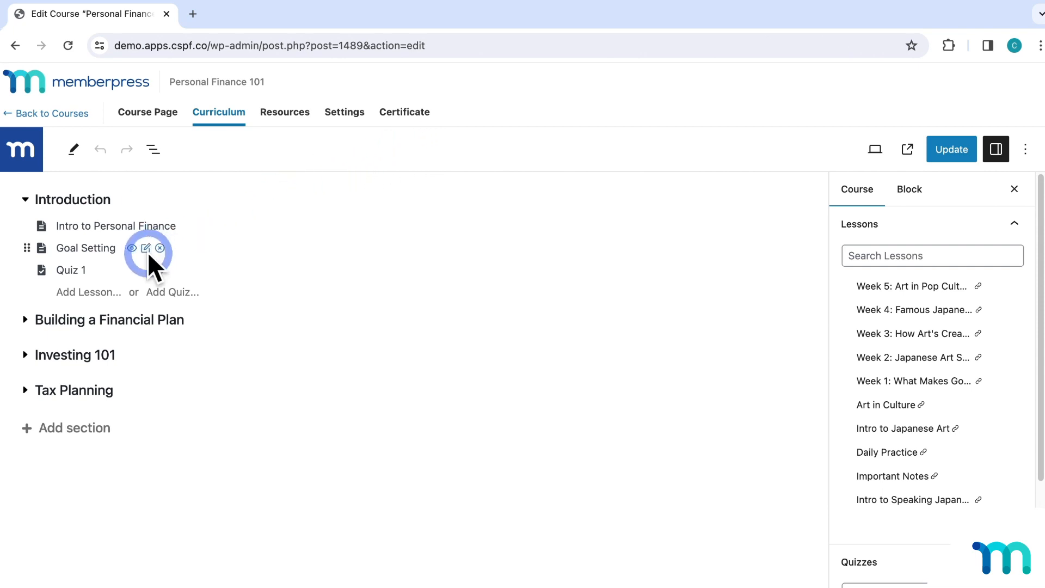
Open Quiz 1 for editing from the Introduction section and delete all of its recorded attempts.
{"action": "left_click", "coordinate": [116, 270]}
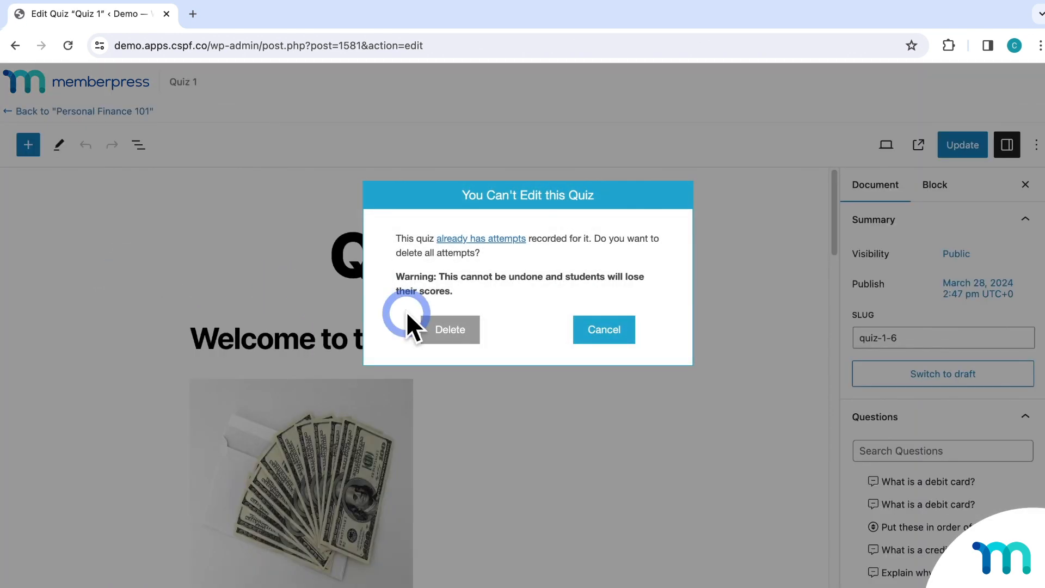
{"action": "left_click", "coordinate": [466, 332]}
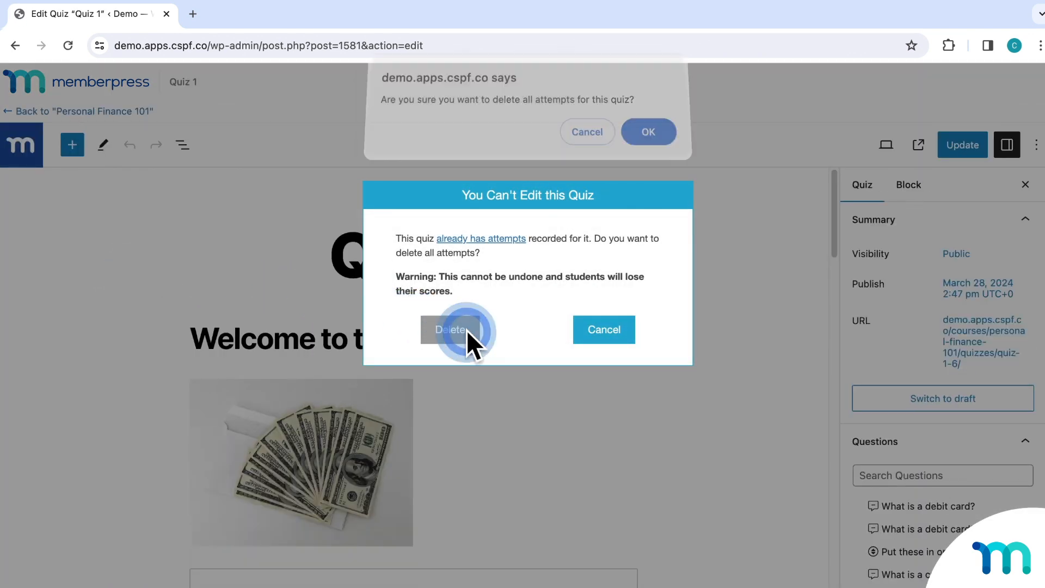
{"action": "left_click", "coordinate": [650, 140]}
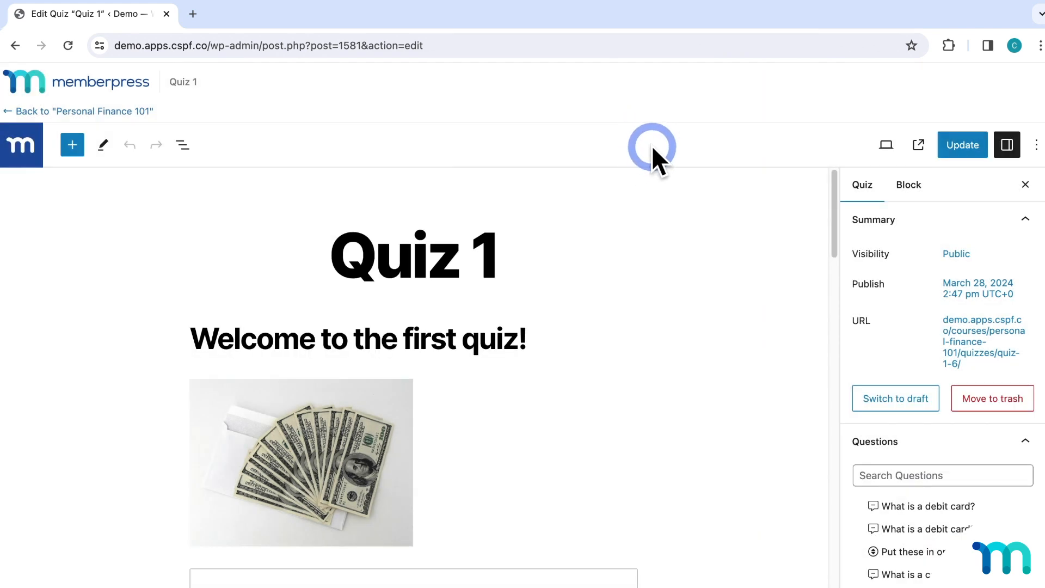
Turn on Require Passing Score in the Quiz 1 settings.
{"action": "scroll", "coordinate": [906, 299], "scroll_direction": "down", "scroll_amount": 7}
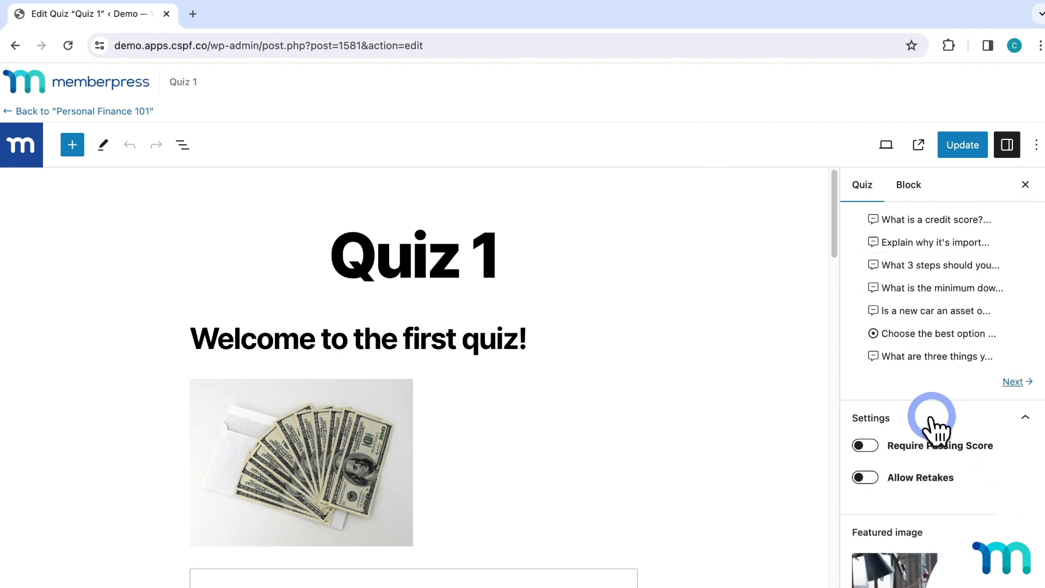
{"action": "scroll", "coordinate": [941, 457], "scroll_direction": "down", "scroll_amount": 1}
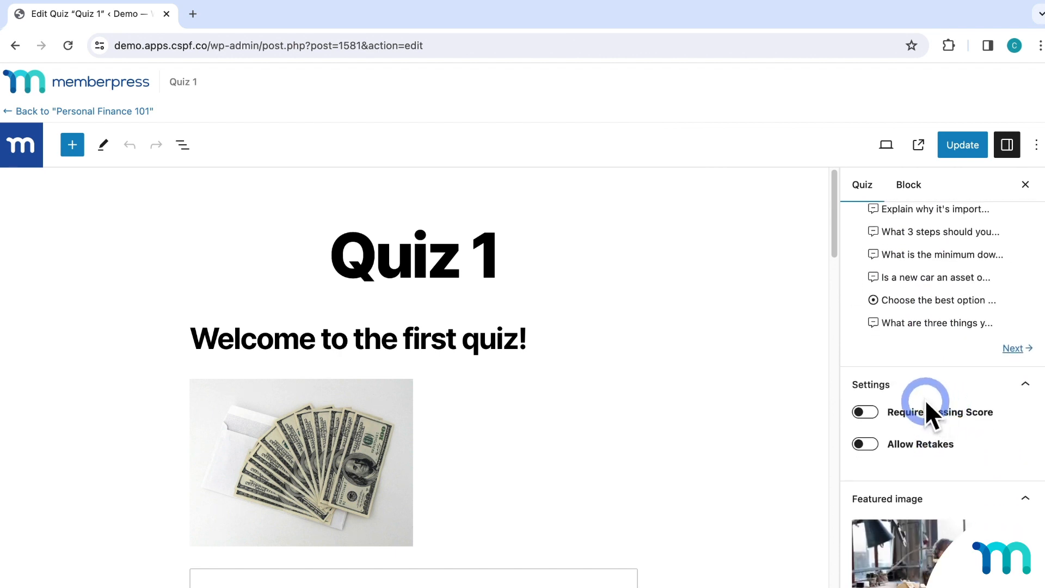
{"action": "left_click", "coordinate": [1021, 386]}
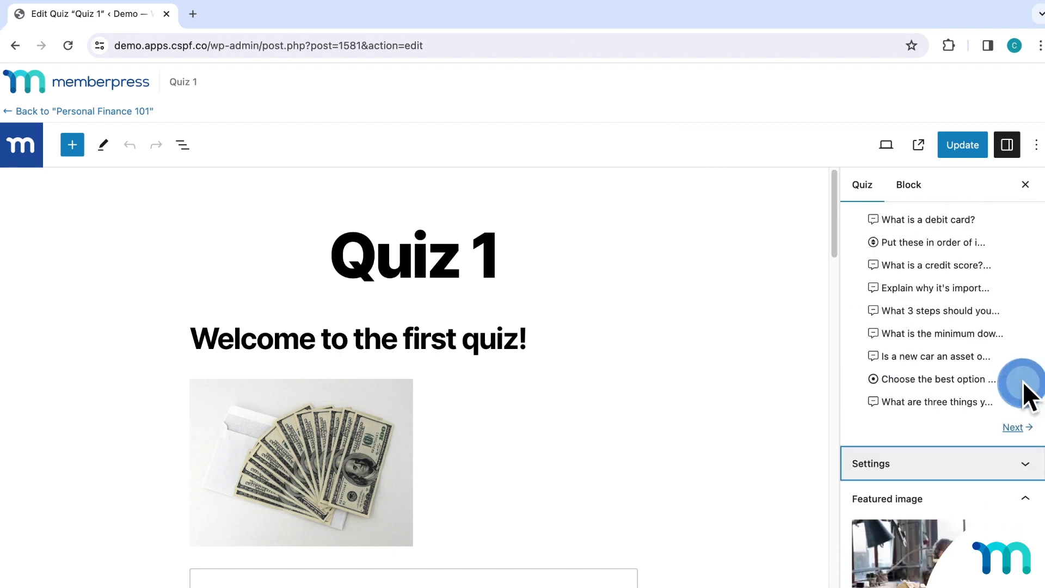
{"action": "left_click", "coordinate": [1032, 464]}
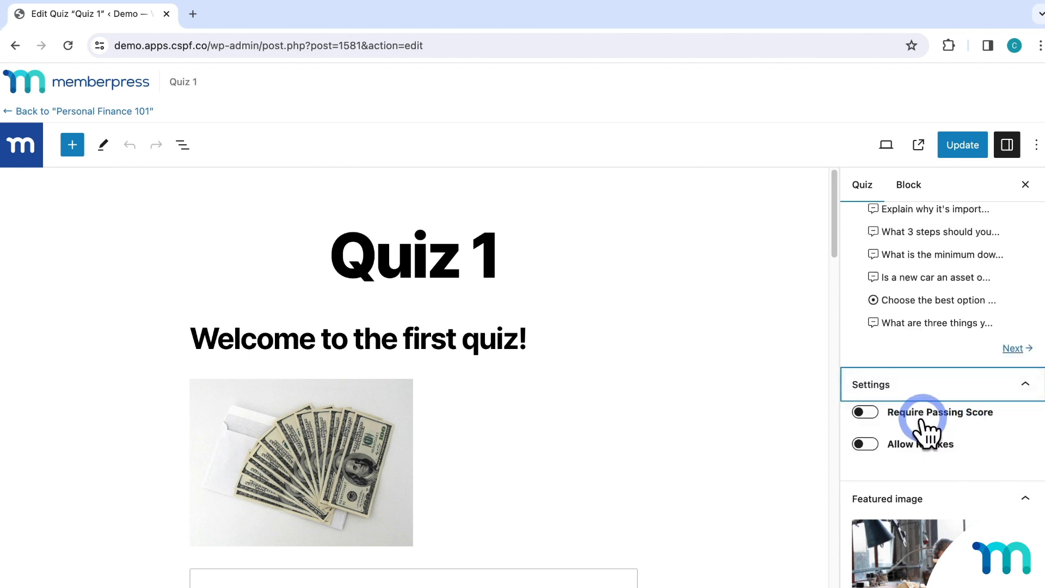
{"action": "left_click", "coordinate": [866, 413]}
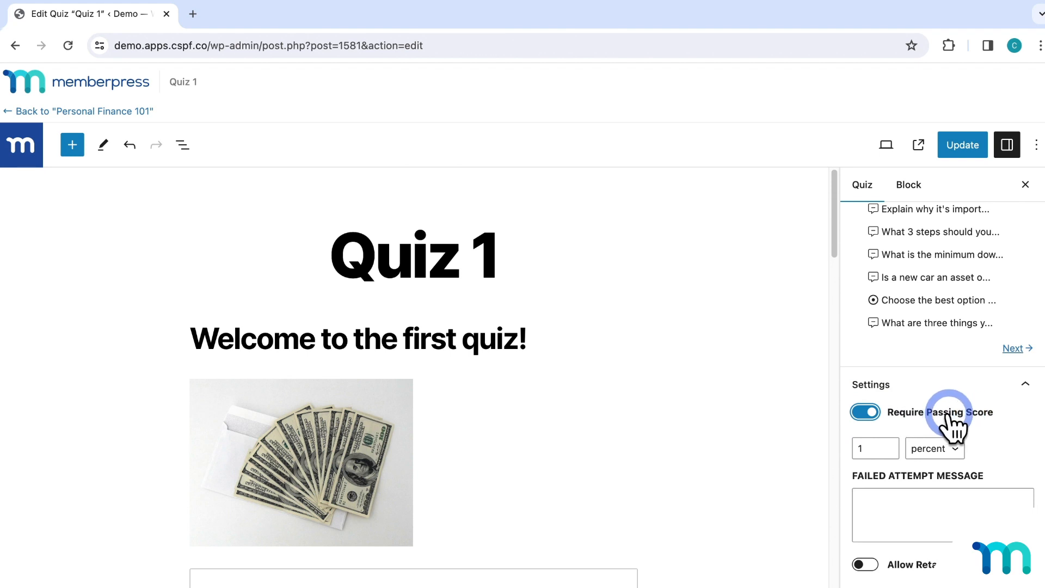
Set the required passing score to 70 percent.
{"action": "scroll", "coordinate": [983, 417], "scroll_direction": "down", "scroll_amount": 3}
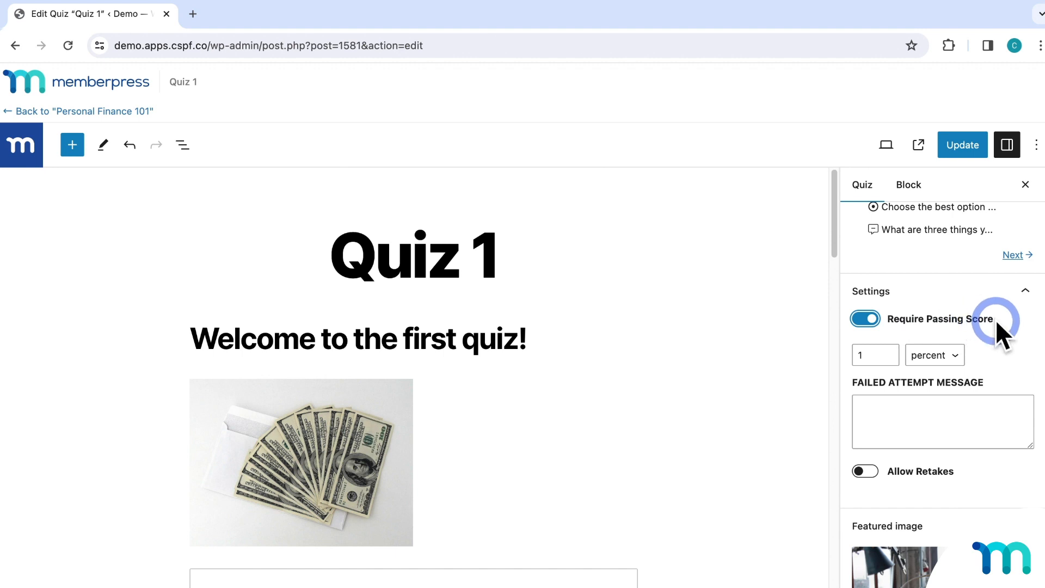
{"action": "scroll", "coordinate": [995, 319], "scroll_direction": "down", "scroll_amount": 1}
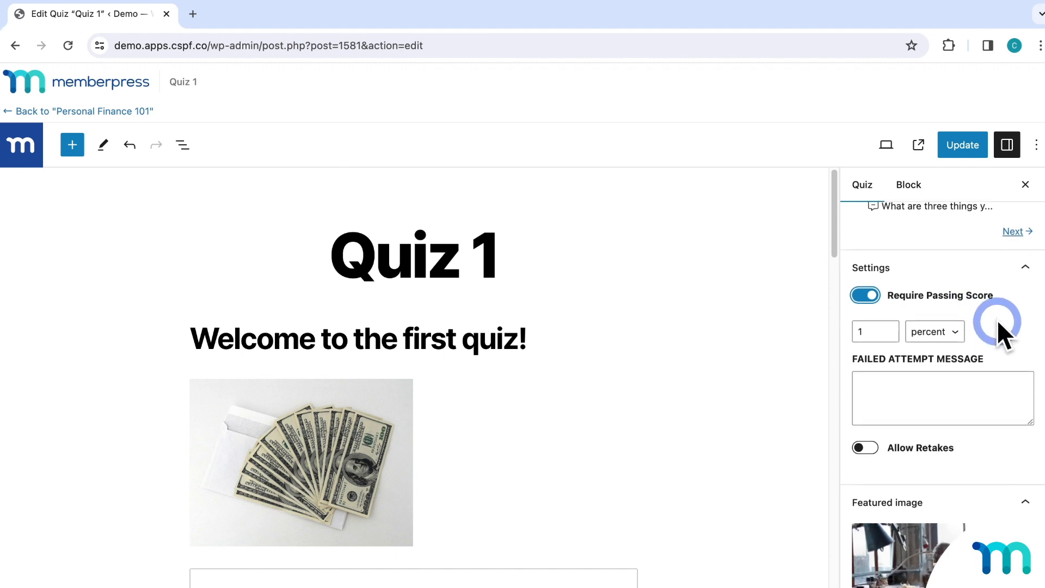
{"action": "left_click", "coordinate": [960, 327]}
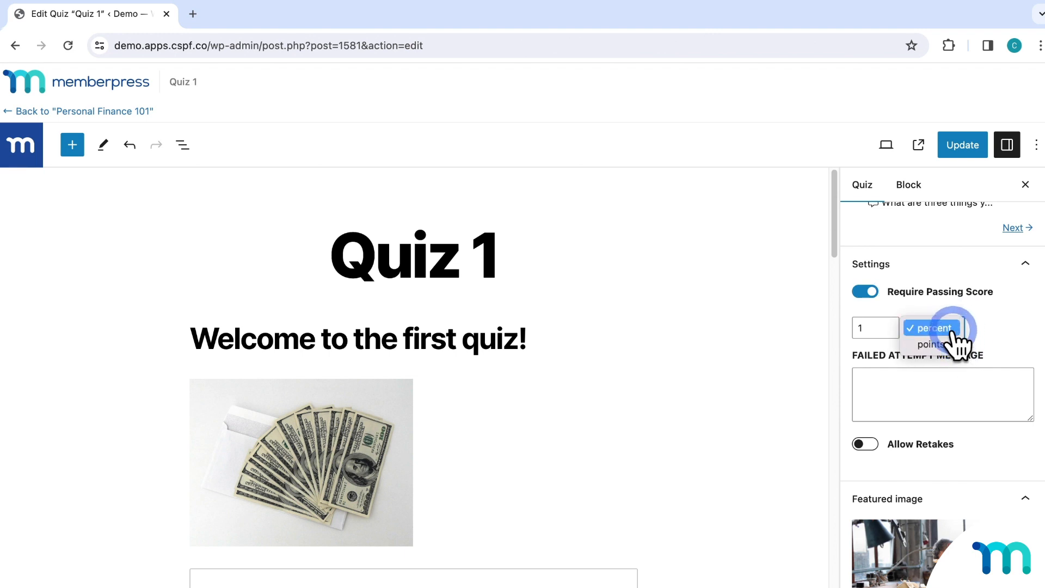
{"action": "left_click", "coordinate": [873, 330]}
{"action": "left_click", "coordinate": [872, 329]}
{"action": "key", "text": "BackSpace"}
{"action": "type", "text": "7"}
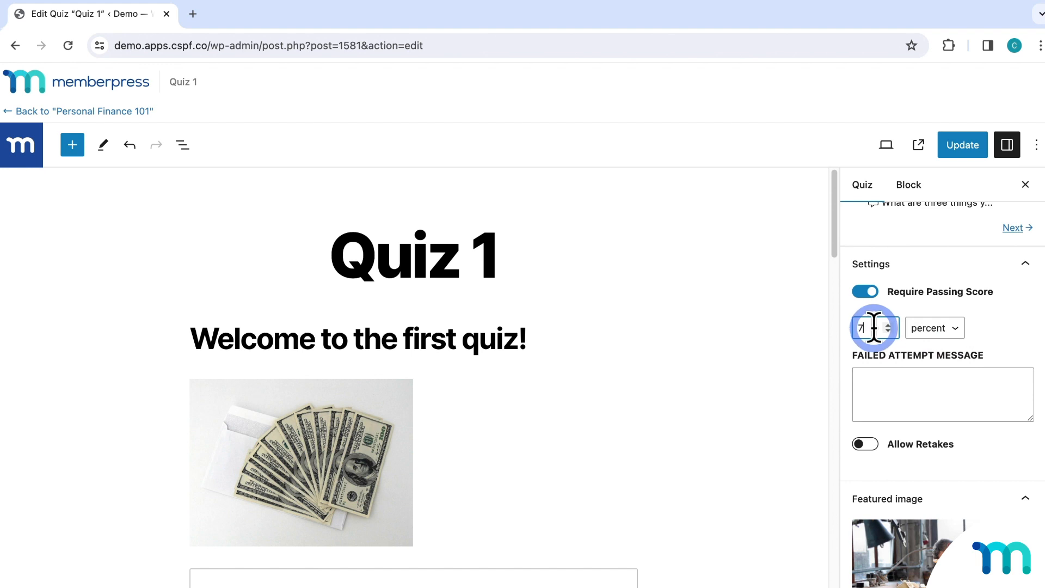
{"action": "type", "text": "0"}
{"action": "left_click", "coordinate": [992, 329]}
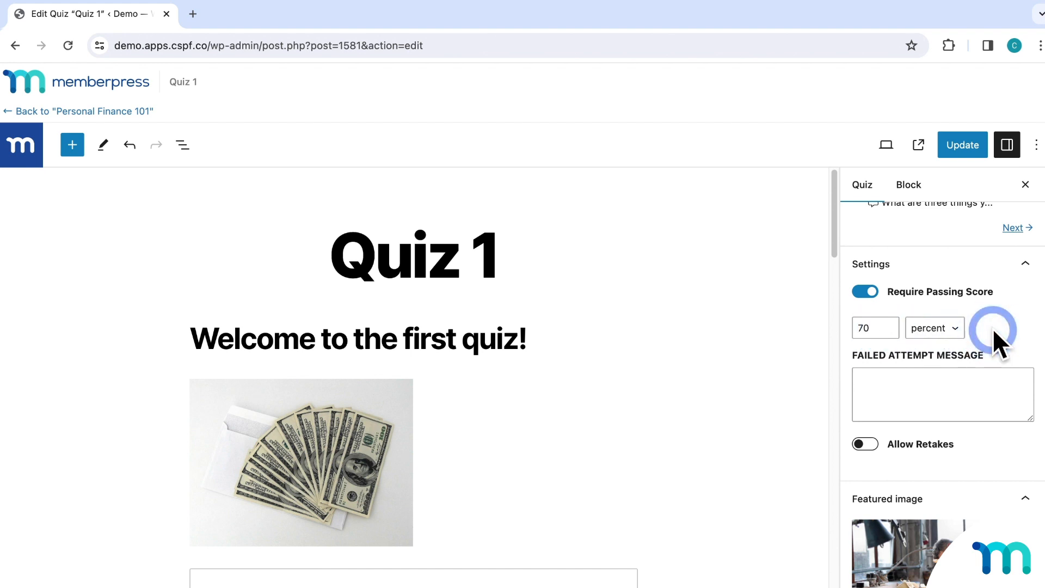
Enter the failed attempt message "You did not pass this quiz. You'll need to retake it to move on in the course." and update the quiz.
{"action": "left_click", "coordinate": [984, 385]}
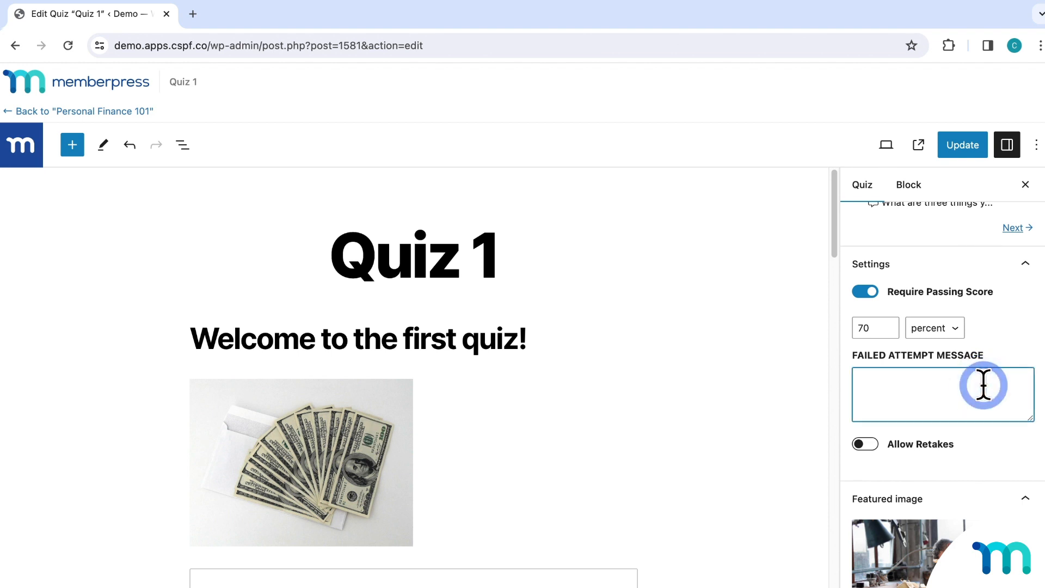
{"action": "type", "text": "You did not pass th"}
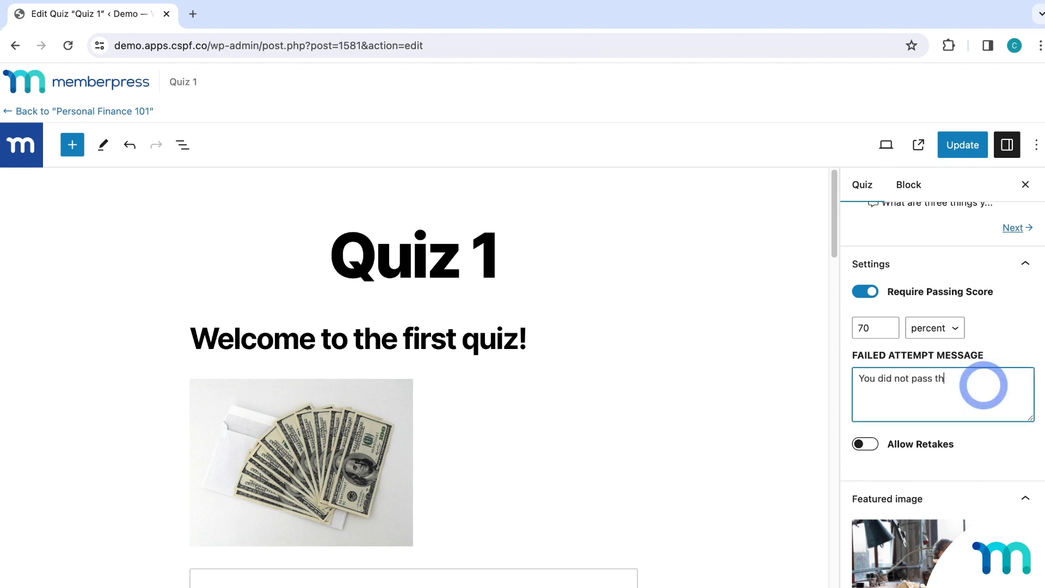
{"action": "type", "text": "is quiz. You'll need to retake it to move on i"}
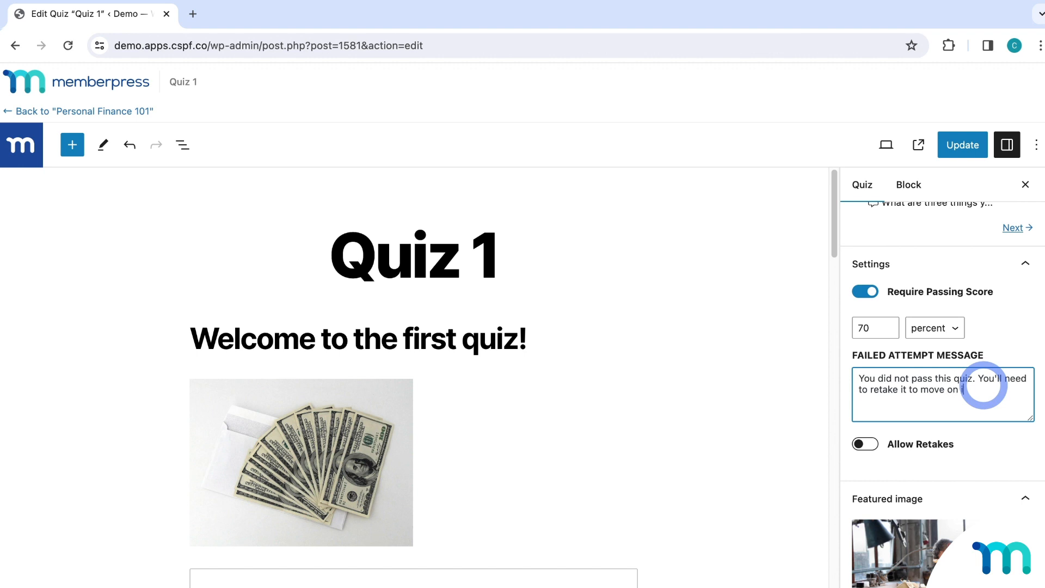
{"action": "type", "text": "n the course."}
{"action": "left_click", "coordinate": [1014, 355]}
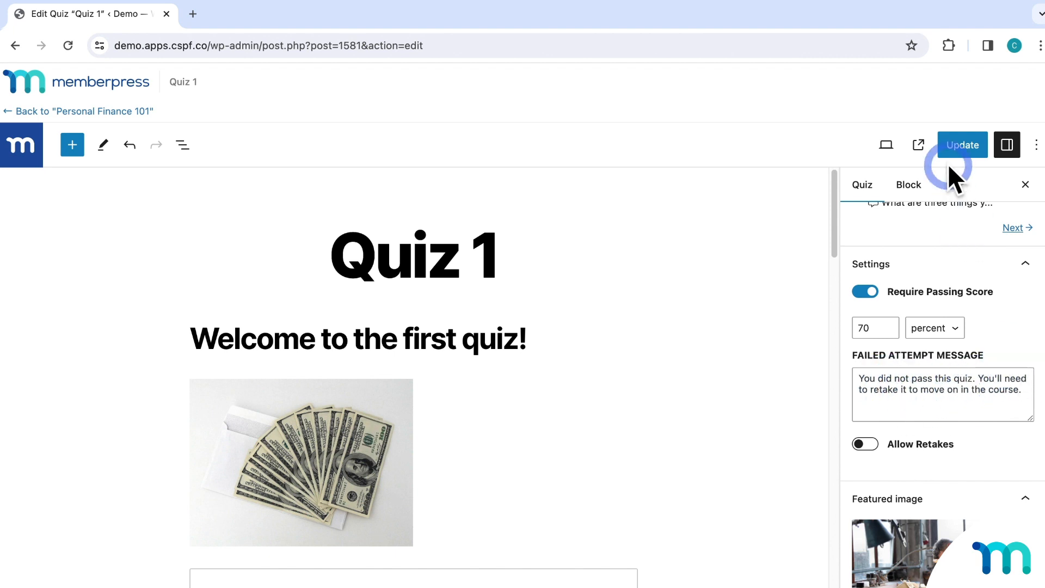
{"action": "left_click", "coordinate": [953, 146]}
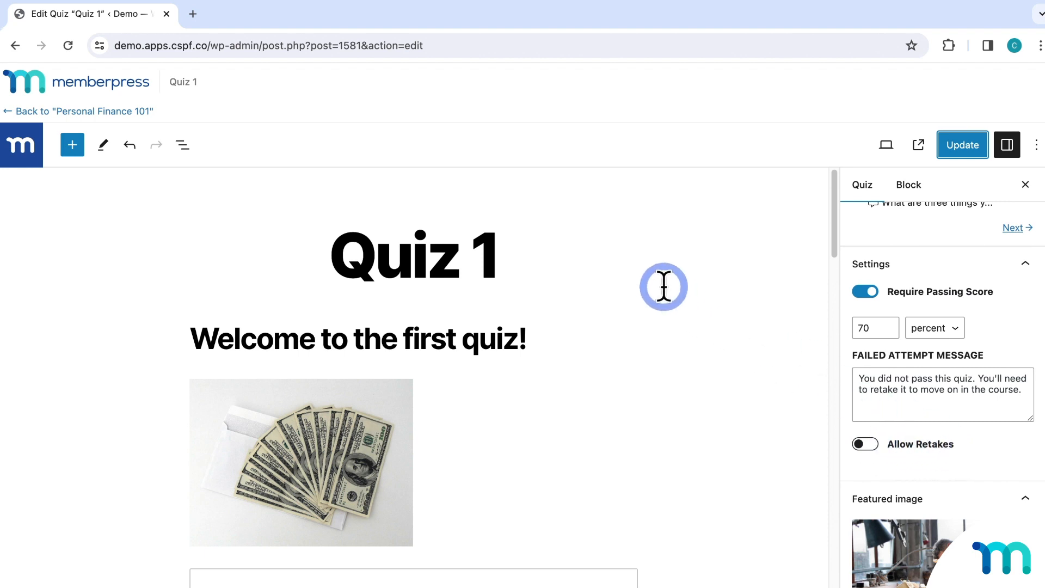
Return to the Personal Finance 101 course settings and try to turn off Require Previous Lesson/Quiz.
{"action": "left_click", "coordinate": [144, 113]}
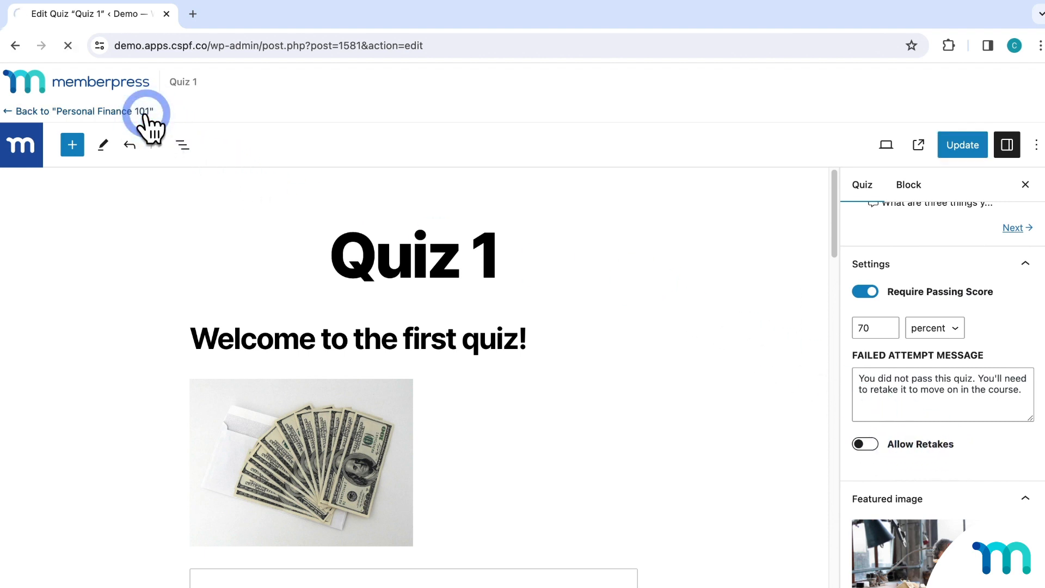
{"action": "left_click", "coordinate": [339, 115]}
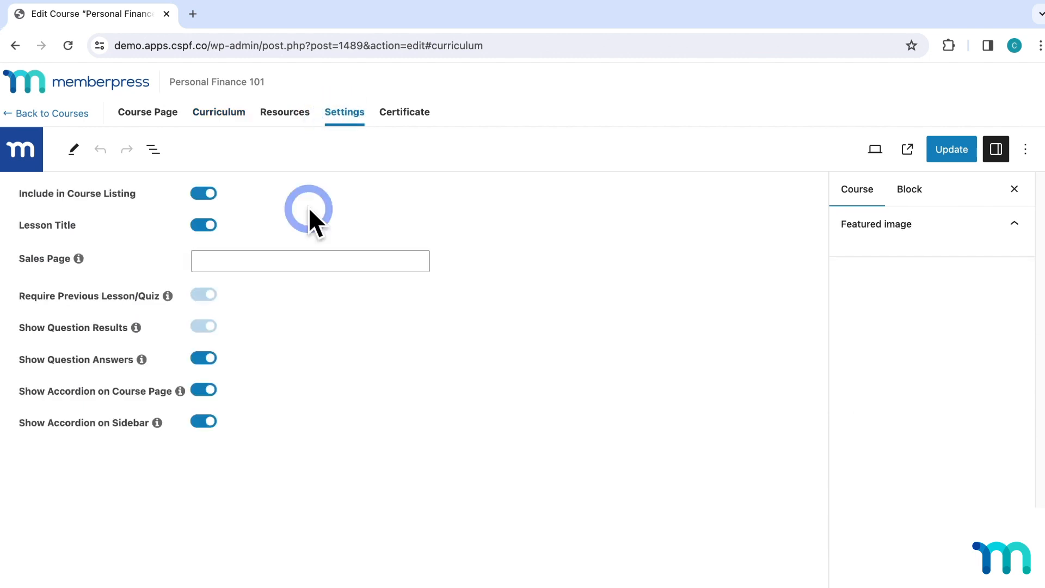
{"action": "left_click", "coordinate": [210, 295]}
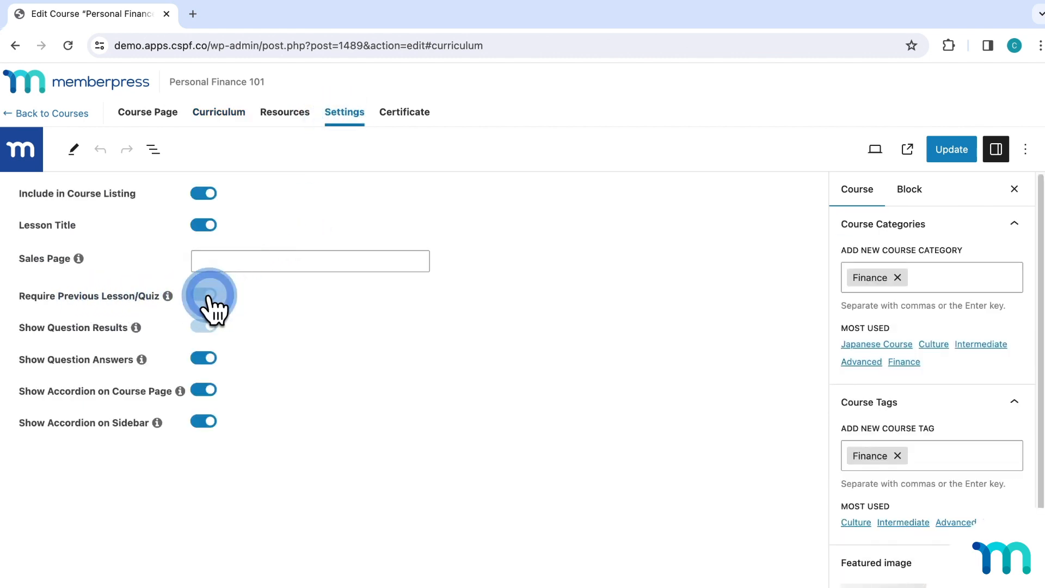
{"action": "left_click", "coordinate": [211, 295]}
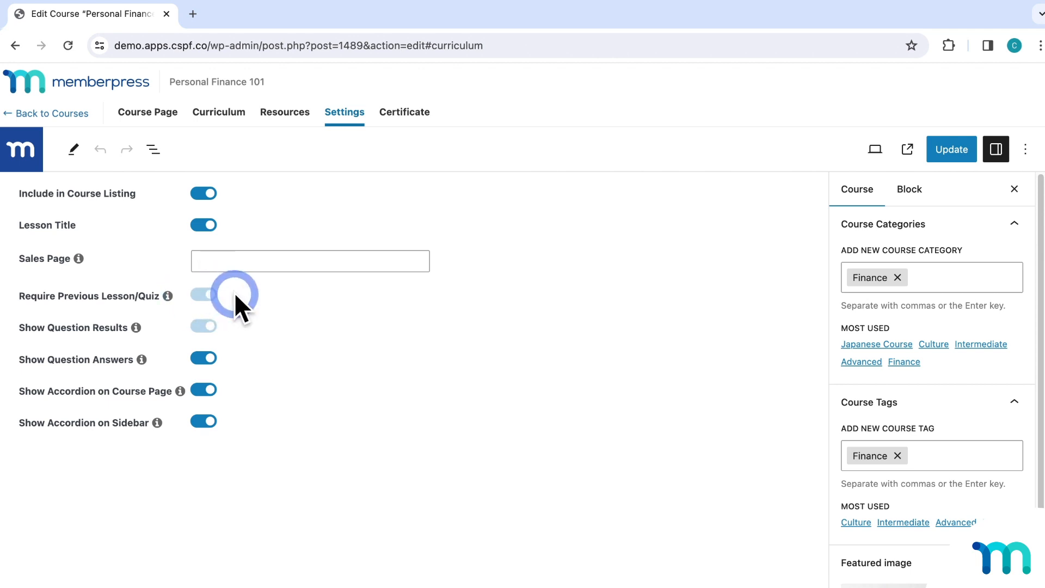
{"action": "left_click", "coordinate": [203, 295]}
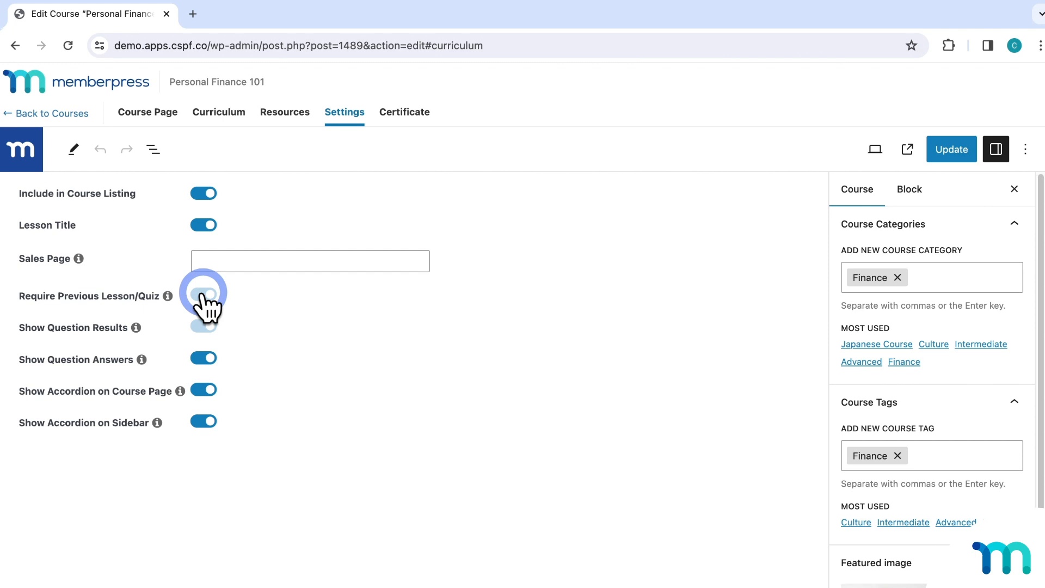
In the student's Quiz 1, answer Borrow more for debt strategy, Mutual funds and Tacos for investments, and True for stock being food.
{"action": "left_click", "coordinate": [397, 411]}
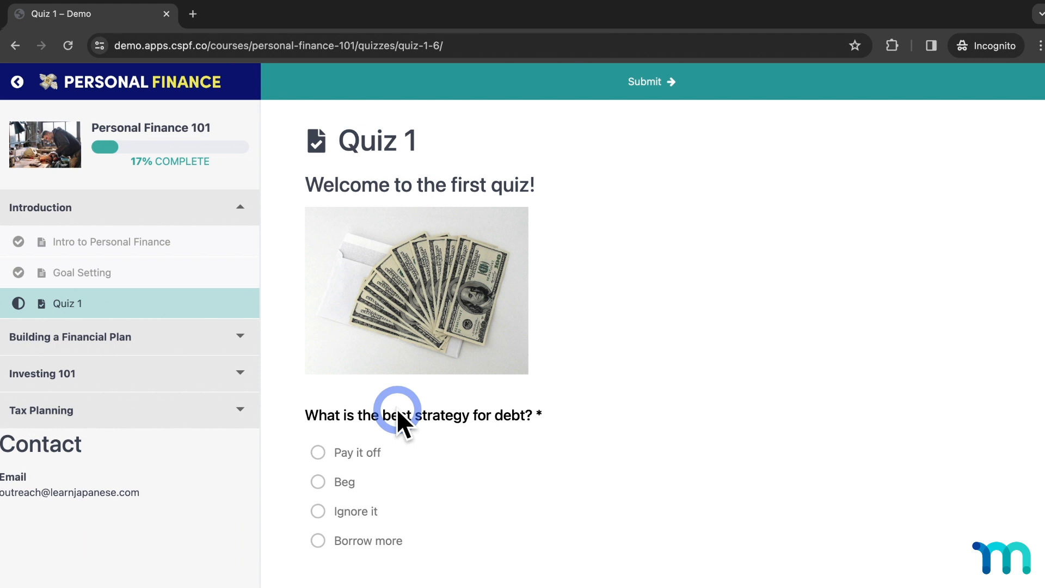
{"action": "scroll", "coordinate": [403, 416], "scroll_direction": "down", "scroll_amount": 5}
{"action": "left_click", "coordinate": [368, 284]}
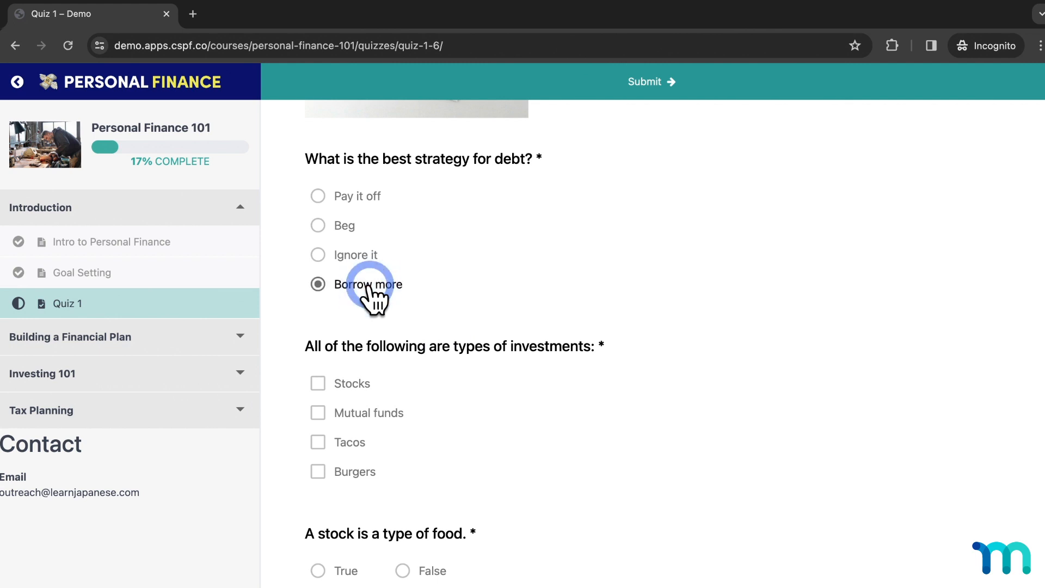
{"action": "scroll", "coordinate": [373, 298], "scroll_direction": "down", "scroll_amount": 2}
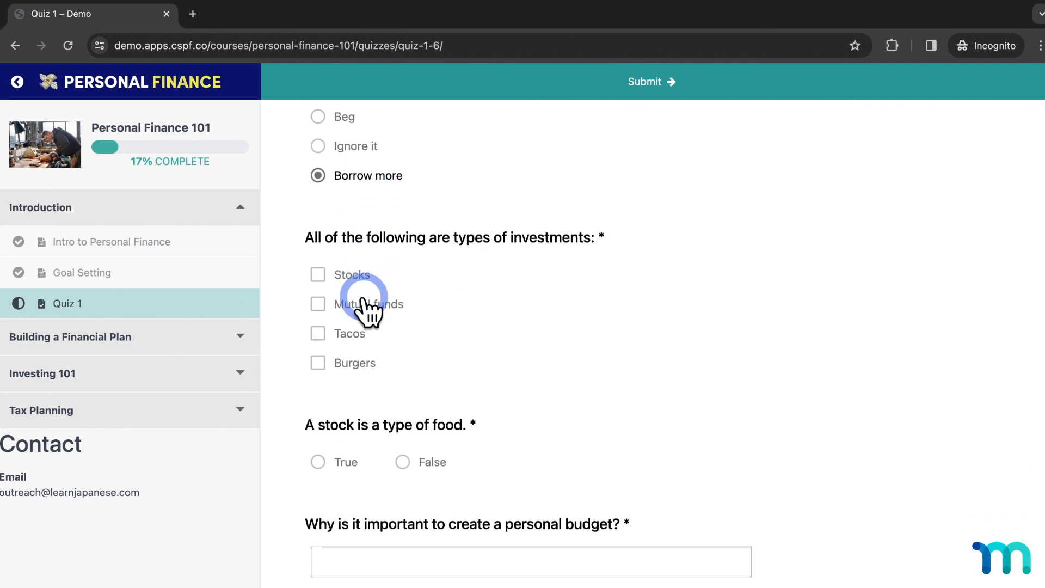
{"action": "left_click", "coordinate": [369, 307]}
{"action": "left_click", "coordinate": [362, 333]}
{"action": "scroll", "coordinate": [448, 331], "scroll_direction": "down", "scroll_amount": 2}
{"action": "left_click", "coordinate": [343, 354]}
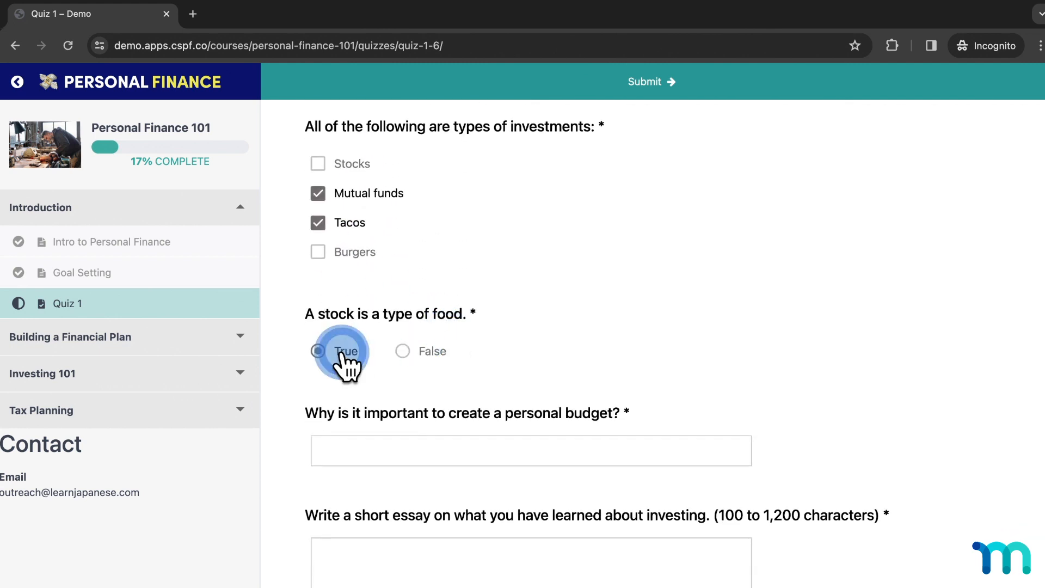
Answer the question on why a personal budget is important with "It just is.".
{"action": "scroll", "coordinate": [498, 348], "scroll_direction": "down", "scroll_amount": 2}
{"action": "left_click", "coordinate": [511, 325]}
{"action": "type", "text": "It just is."}
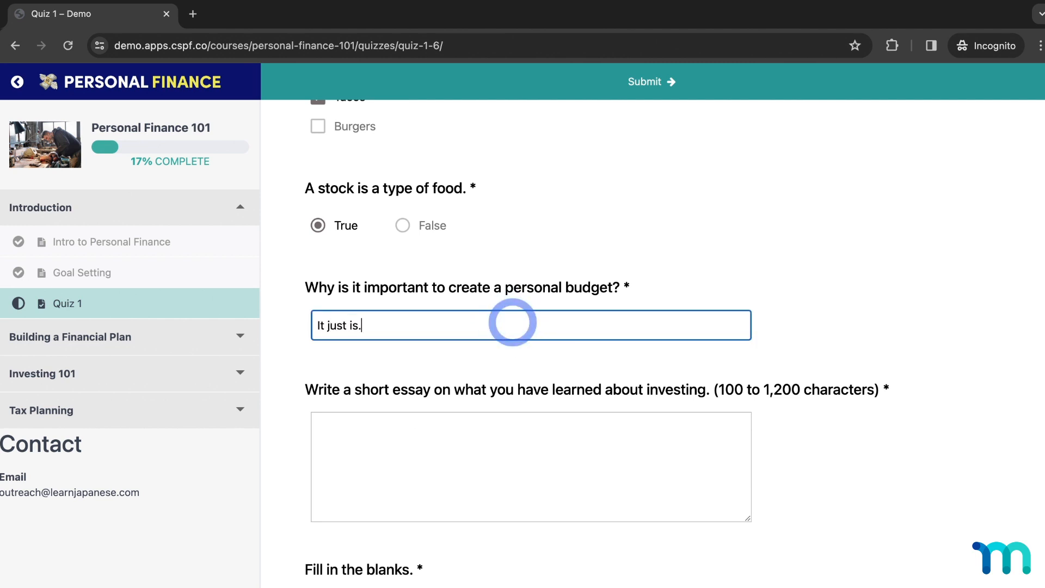
Fill the short essay answer about investing with many repetitions of "test test test".
{"action": "left_click", "coordinate": [548, 429]}
{"action": "type", "text": "test test test"}
{"action": "key", "text": "ctrl+a"}
{"action": "key", "text": "ctrl+c"}
{"action": "key", "text": "ctrl+v"}
{"action": "key", "text": "ctrl+v"}
{"action": "key", "text": "ctrl+v"}
{"action": "key", "text": "ctrl+v"}
{"action": "key", "text": "ctrl+v"}
{"action": "key", "text": "ctrl+v"}
{"action": "key", "text": "ctrl+v"}
{"action": "key", "text": "ctrl+v"}
{"action": "key", "text": "ctrl+v"}
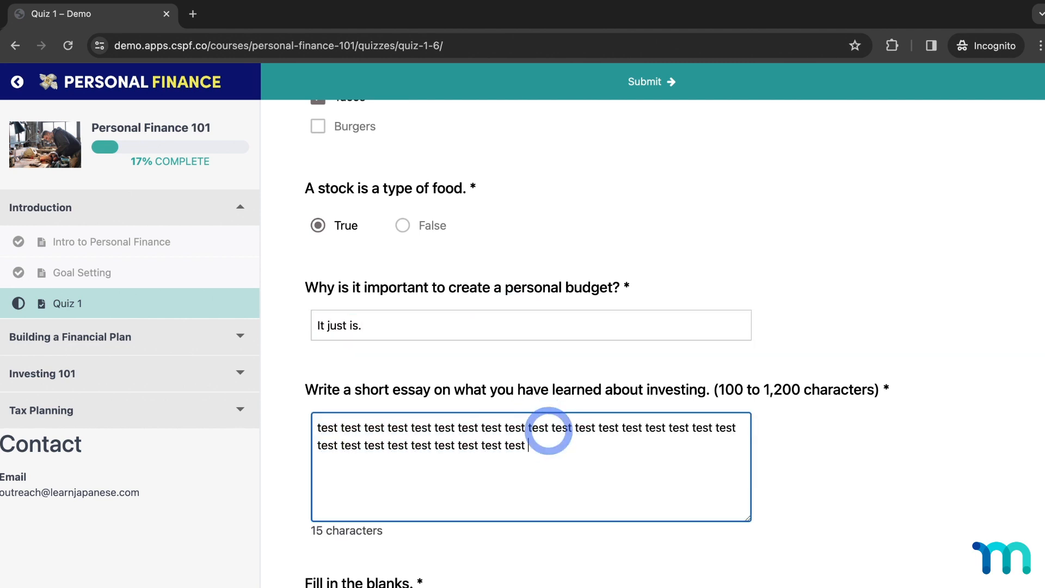
{"action": "key", "text": "ctrl+v"}
{"action": "key", "text": "ctrl+v"}
{"action": "key", "text": "ctrl+v"}
{"action": "key", "text": "ctrl+v"}
{"action": "key", "text": "ctrl+v"}
{"action": "key", "text": "ctrl+v"}
{"action": "key", "text": "ctrl+v"}
{"action": "key", "text": "ctrl+v"}
{"action": "key", "text": "ctrl+v"}
{"action": "key", "text": "ctrl+v"}
{"action": "key", "text": "ctrl+v"}
{"action": "key", "text": "ctrl+v"}
{"action": "key", "text": "ctrl+v"}
Fill both investing blanks with "no" and place Track expenses below Calculate your income in the budget steps.
{"action": "scroll", "coordinate": [548, 430], "scroll_direction": "down", "scroll_amount": 5}
{"action": "left_click", "coordinate": [533, 321]}
{"action": "type", "text": "no"}
{"action": "key", "text": "Tab"}
{"action": "type", "text": "no"}
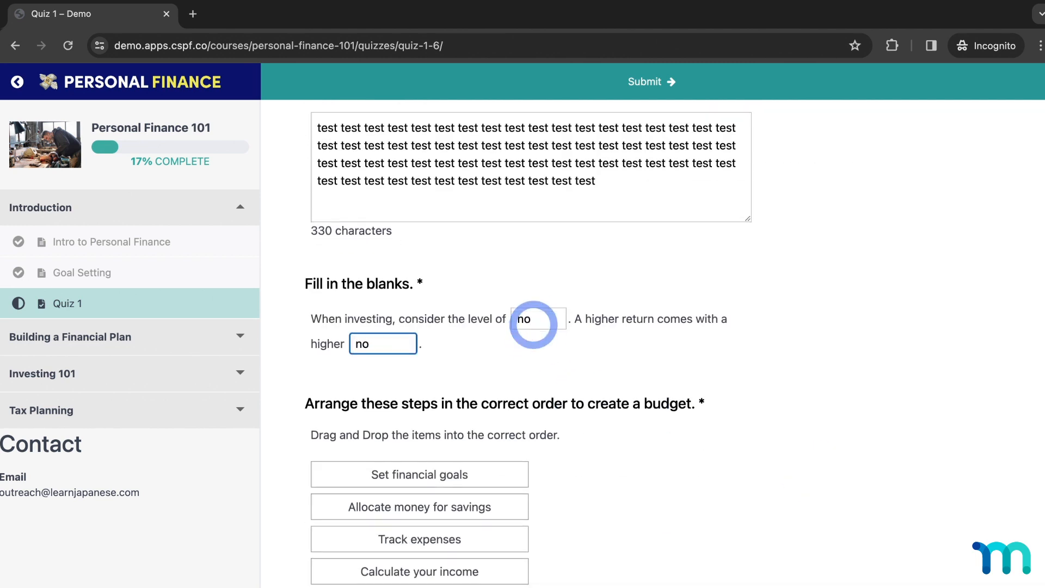
{"action": "scroll", "coordinate": [533, 324], "scroll_direction": "down", "scroll_amount": 3}
{"action": "left_click_drag", "start_coordinate": [495, 357], "coordinate": [491, 391]}
Match Savings goal with Job, Budgeting tool with Retirement, and Income Source with Retirement.
{"action": "scroll", "coordinate": [492, 391], "scroll_direction": "down", "scroll_amount": 1}
{"action": "left_click", "coordinate": [507, 432]}
{"action": "left_click", "coordinate": [502, 452]}
{"action": "left_click", "coordinate": [499, 466]}
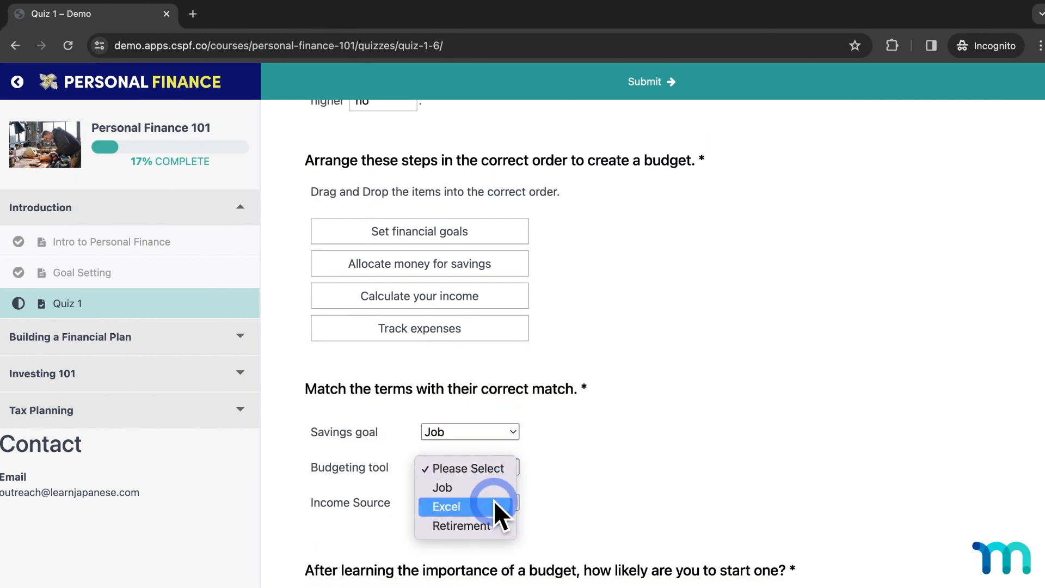
{"action": "left_click", "coordinate": [493, 525]}
{"action": "left_click", "coordinate": [498, 504]}
{"action": "left_click", "coordinate": [496, 561]}
Rate the likelihood of starting a budget as Not at all and submit the quiz.
{"action": "scroll", "coordinate": [359, 545], "scroll_direction": "down", "scroll_amount": 3}
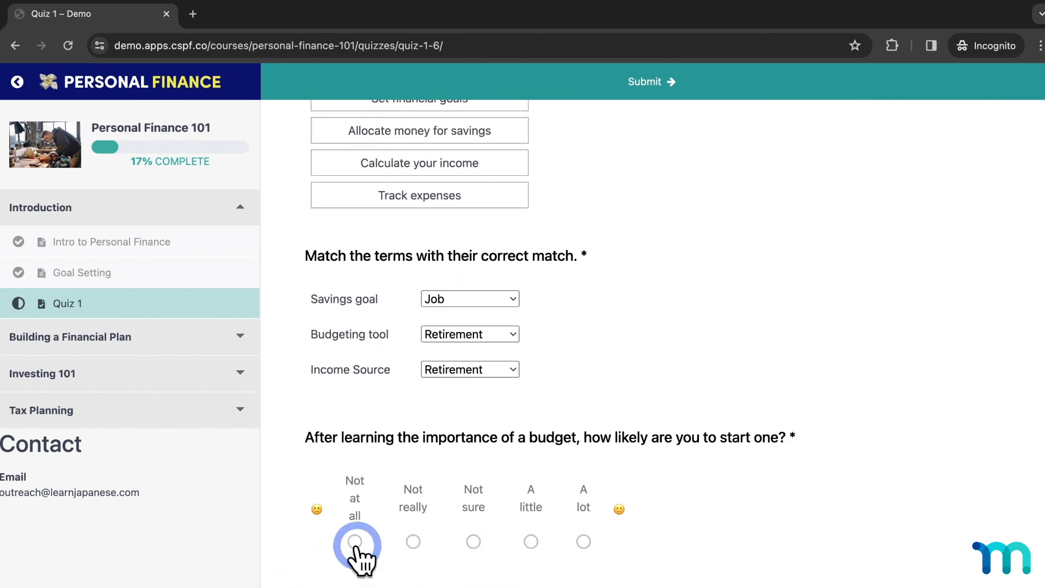
{"action": "left_click", "coordinate": [356, 547]}
{"action": "scroll", "coordinate": [425, 571], "scroll_direction": "down", "scroll_amount": 1}
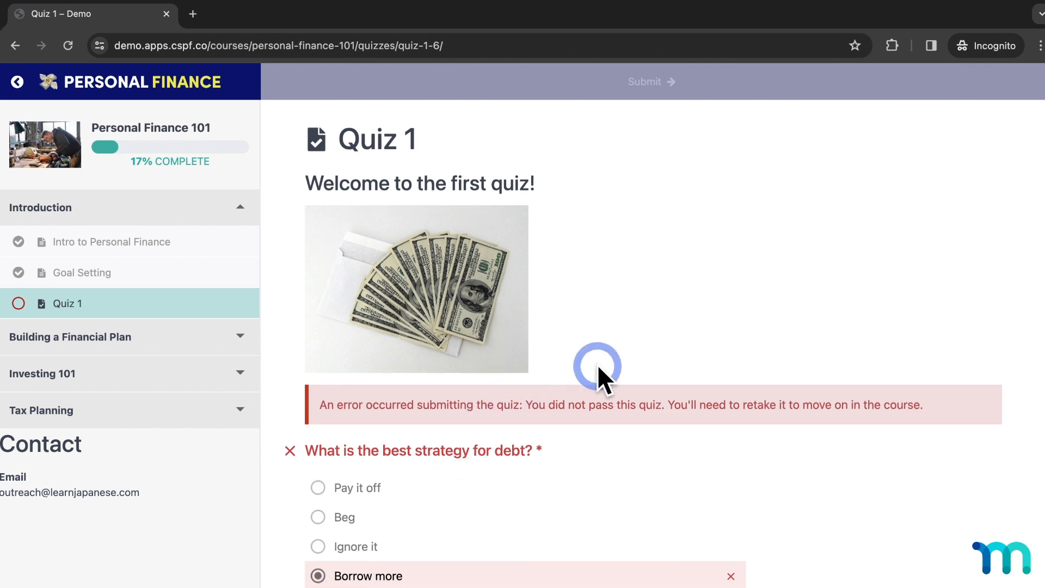
Review the failed attempt message shown above the submitted quiz's questions.
{"action": "scroll", "coordinate": [544, 343], "scroll_direction": "down", "scroll_amount": 2}
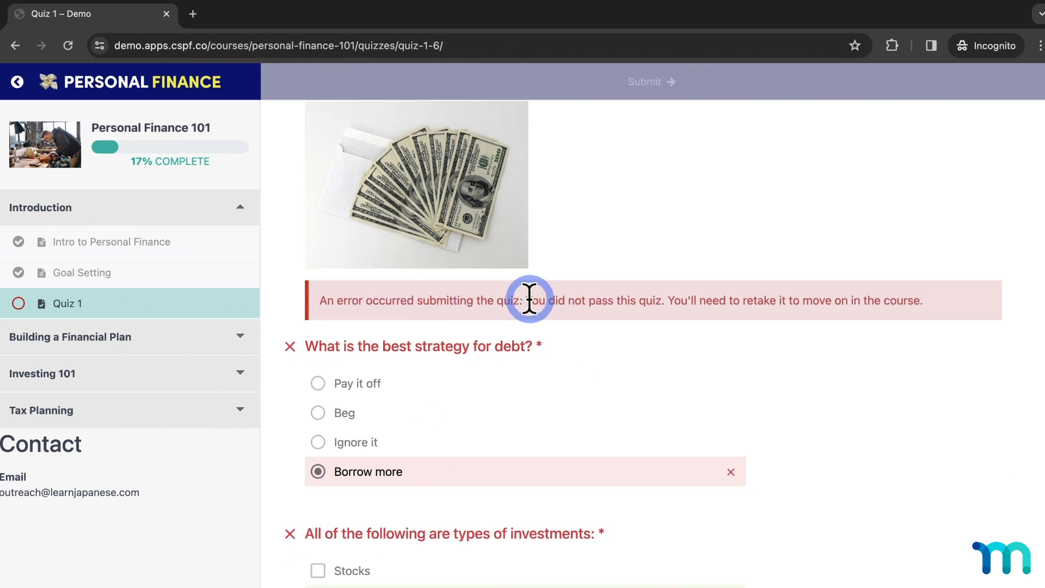
{"action": "left_click_drag", "start_coordinate": [532, 300], "coordinate": [929, 300]}
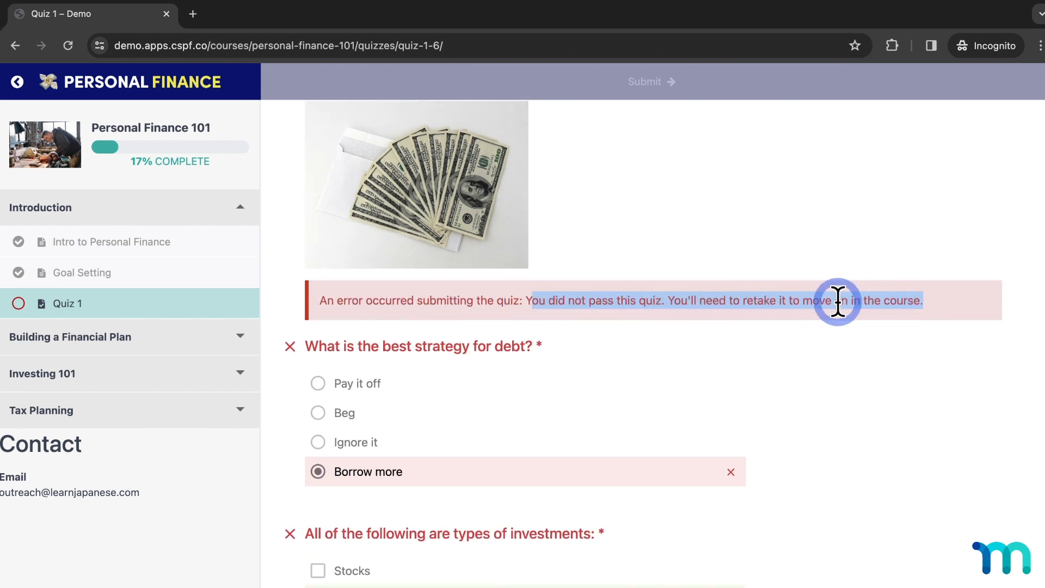
Review the marked answers of the failed Quiz 1 attempt, from the debt question through the term matching.
{"action": "left_click", "coordinate": [718, 343]}
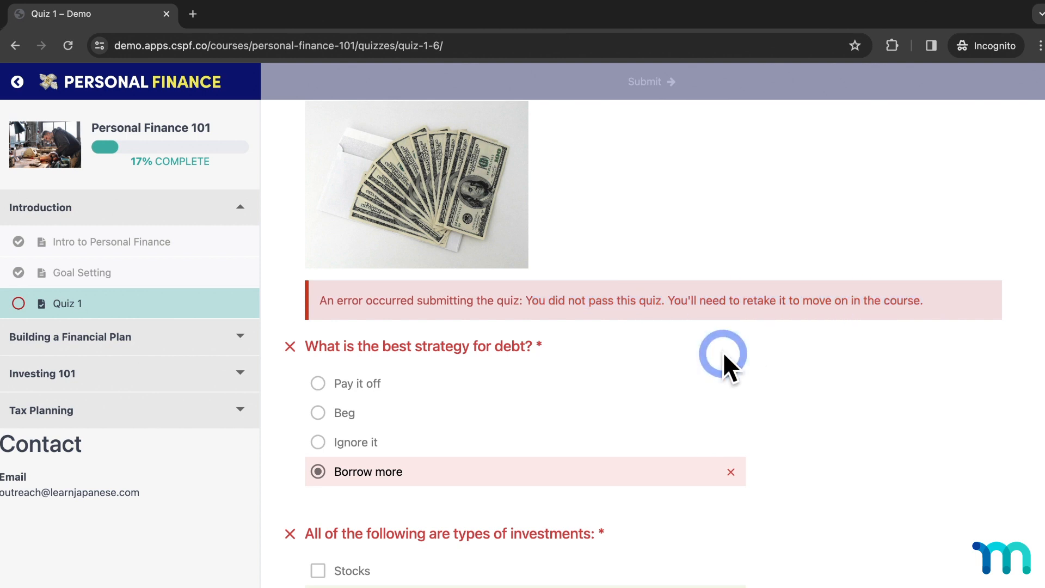
{"action": "scroll", "coordinate": [734, 354], "scroll_direction": "down", "scroll_amount": 2}
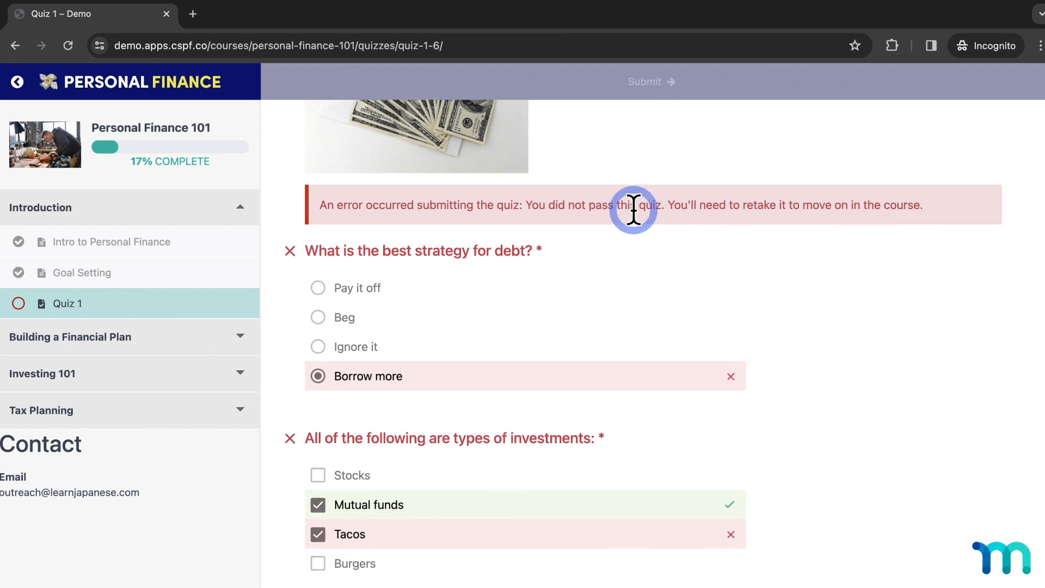
{"action": "scroll", "coordinate": [789, 305], "scroll_direction": "down", "scroll_amount": 1}
{"action": "scroll", "coordinate": [788, 305], "scroll_direction": "down", "scroll_amount": 1}
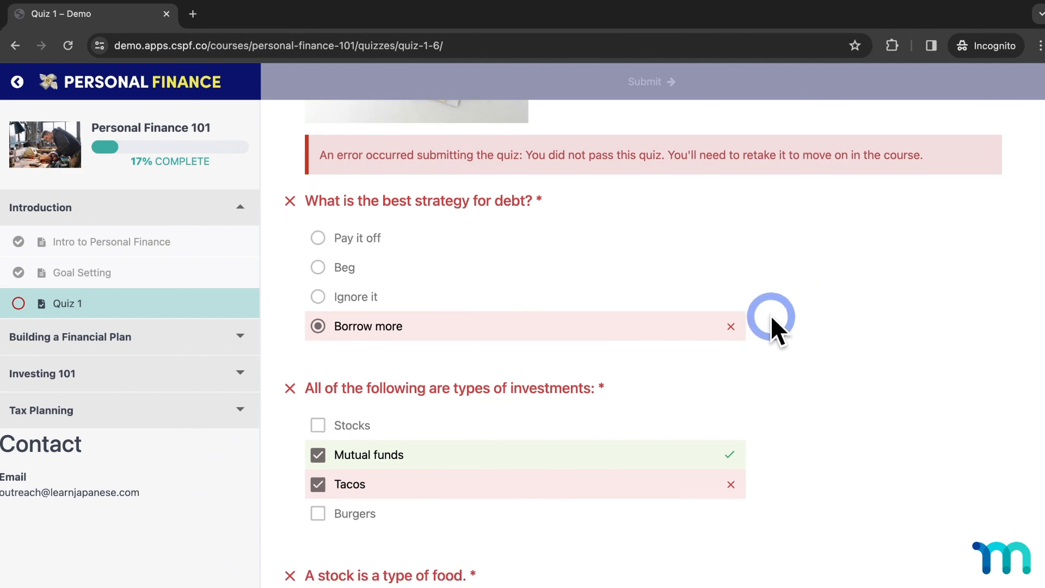
{"action": "scroll", "coordinate": [515, 430], "scroll_direction": "down", "scroll_amount": 12}
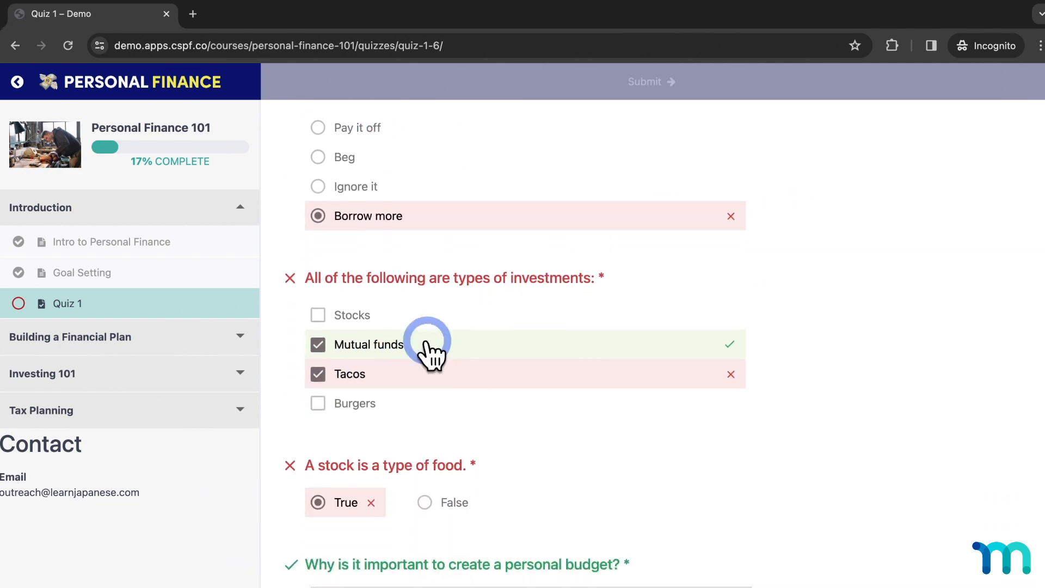
{"action": "scroll", "coordinate": [614, 453], "scroll_direction": "down", "scroll_amount": 12}
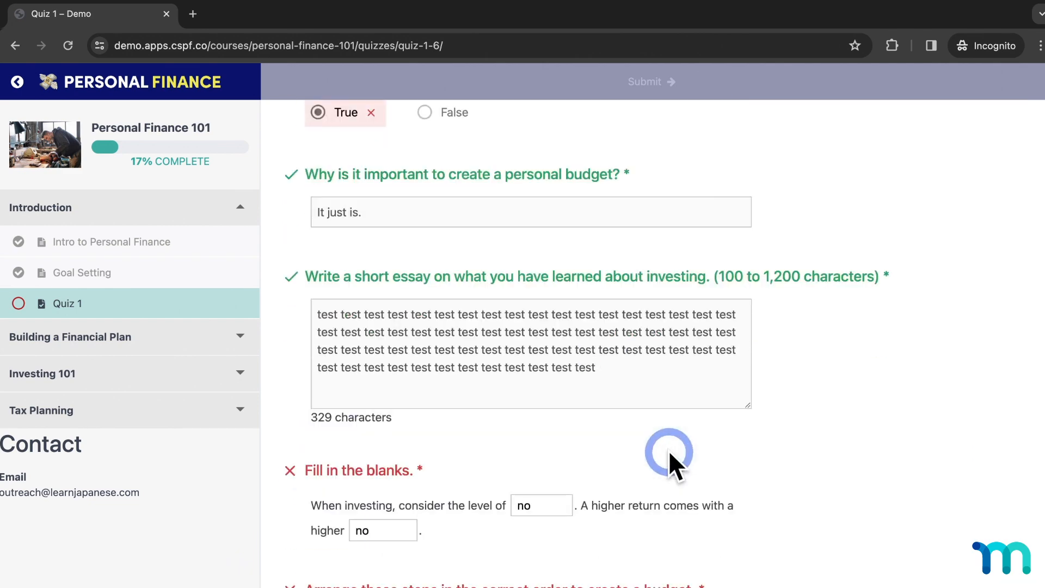
{"action": "scroll", "coordinate": [574, 503], "scroll_direction": "down", "scroll_amount": 2}
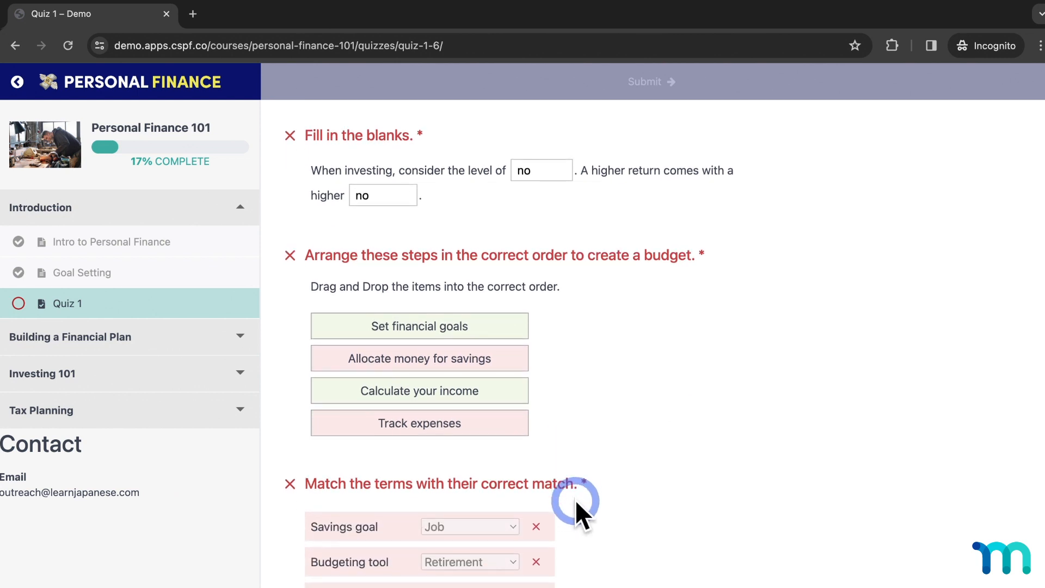
{"action": "scroll", "coordinate": [578, 504], "scroll_direction": "up", "scroll_amount": 2}
{"action": "scroll", "coordinate": [593, 502], "scroll_direction": "up", "scroll_amount": 20}
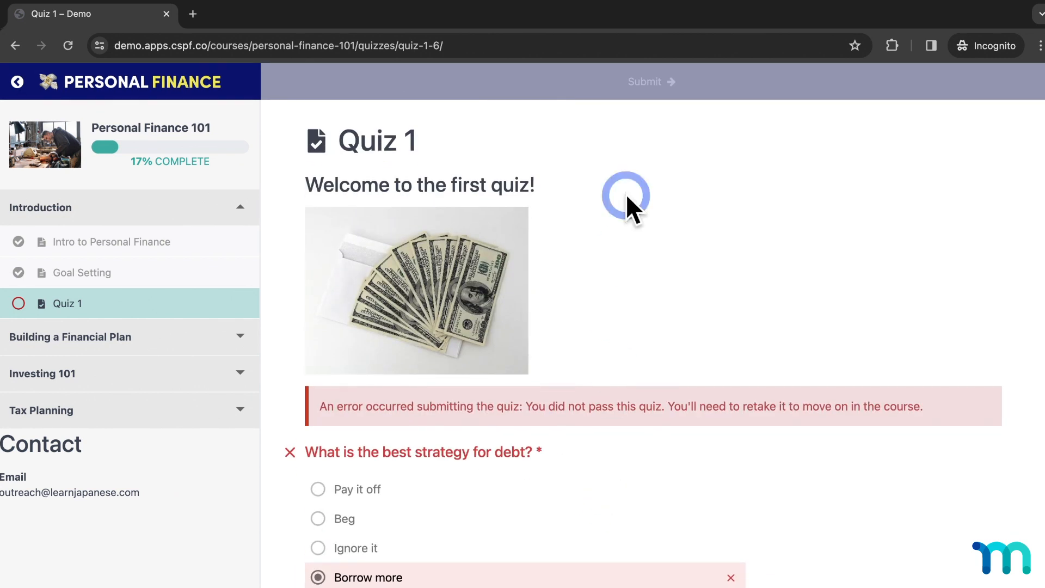
Try to resubmit the failed quiz and to open the Emergency Fund Essentials lesson under Building a Financial Plan.
{"action": "left_click", "coordinate": [653, 88]}
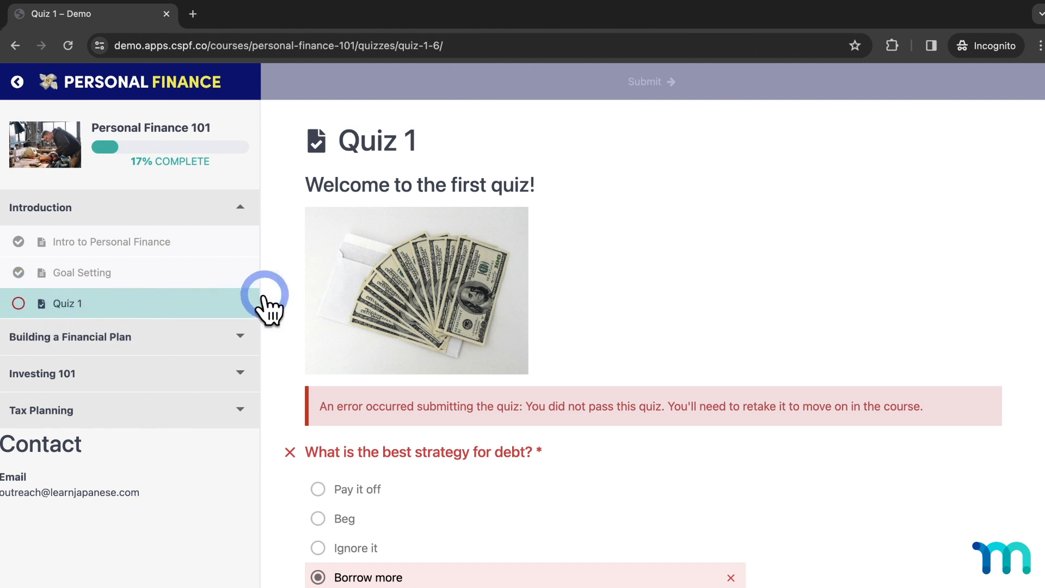
{"action": "left_click", "coordinate": [245, 340]}
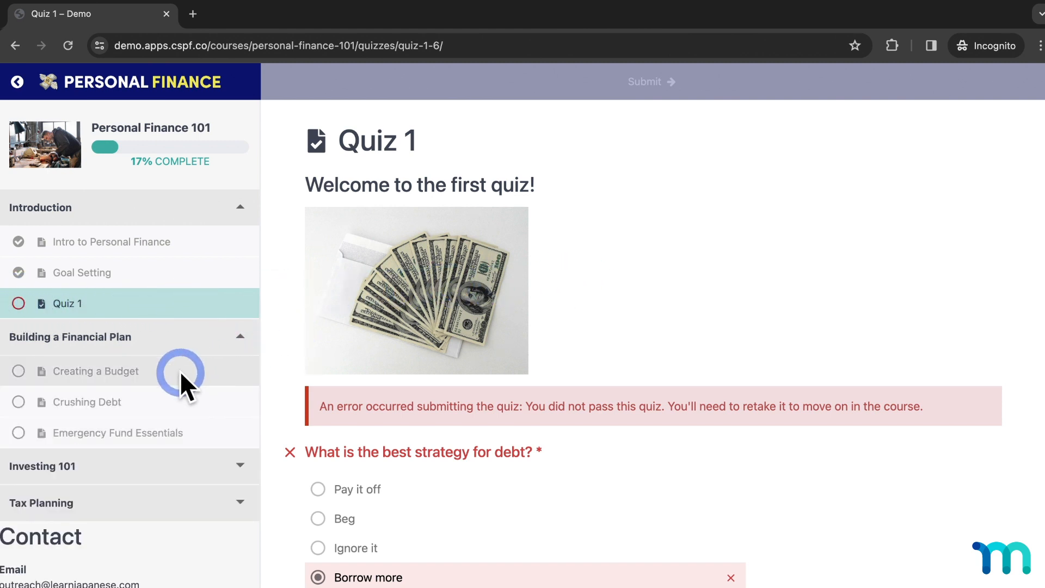
{"action": "double_click", "coordinate": [107, 433]}
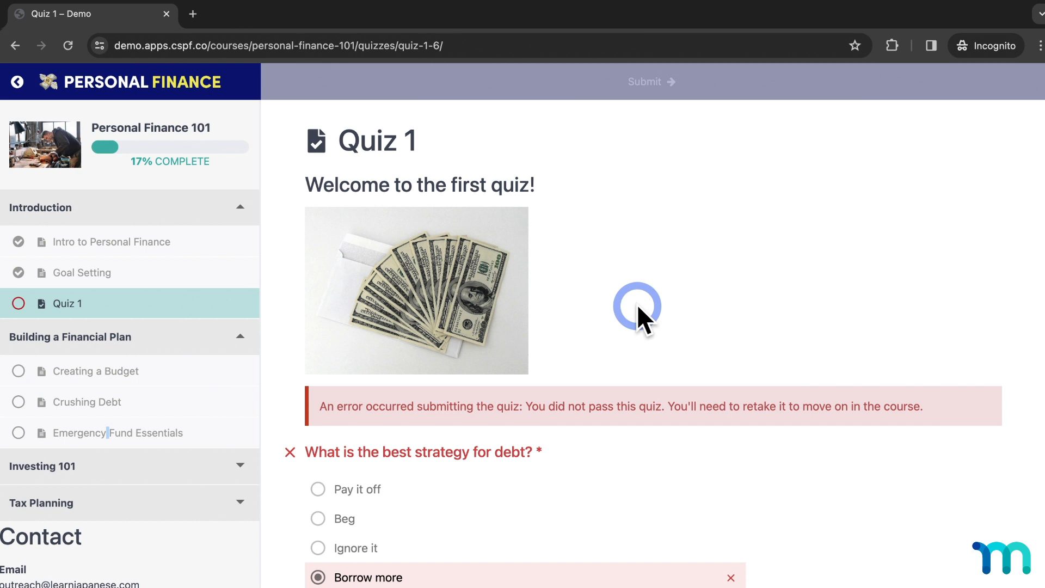
Switch to the Quiz 1 editor and allow retakes with a limit of 2.
{"action": "left_click", "coordinate": [169, 15]}
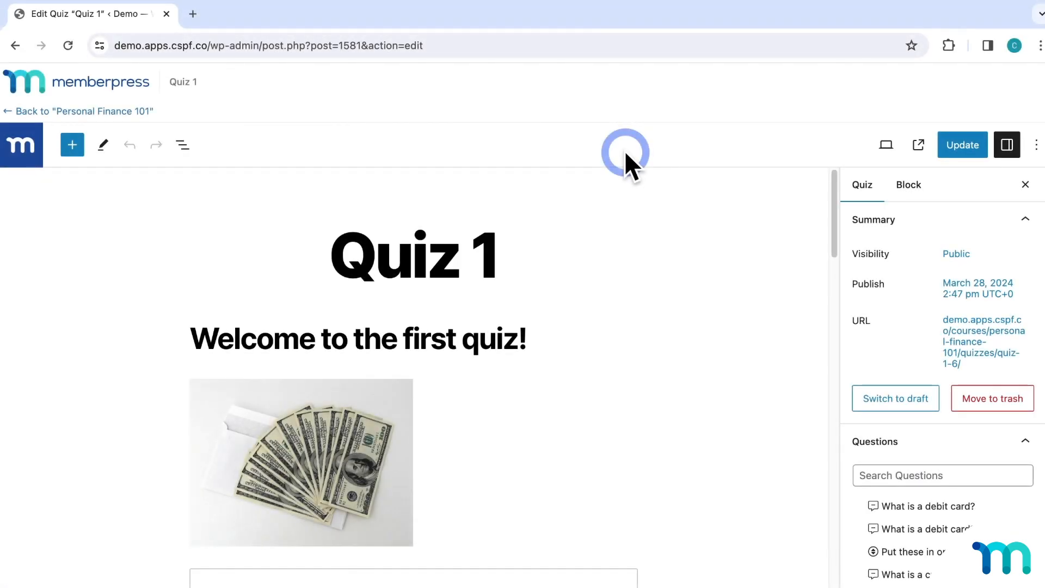
{"action": "scroll", "coordinate": [952, 245], "scroll_direction": "down", "scroll_amount": 10}
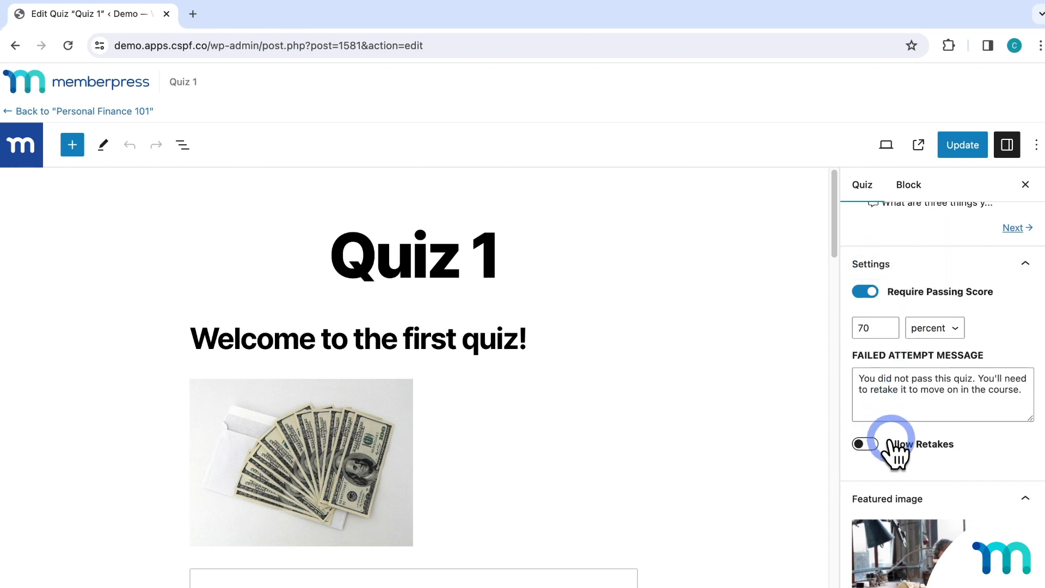
{"action": "left_click", "coordinate": [863, 445]}
{"action": "scroll", "coordinate": [990, 446], "scroll_direction": "down", "scroll_amount": 2}
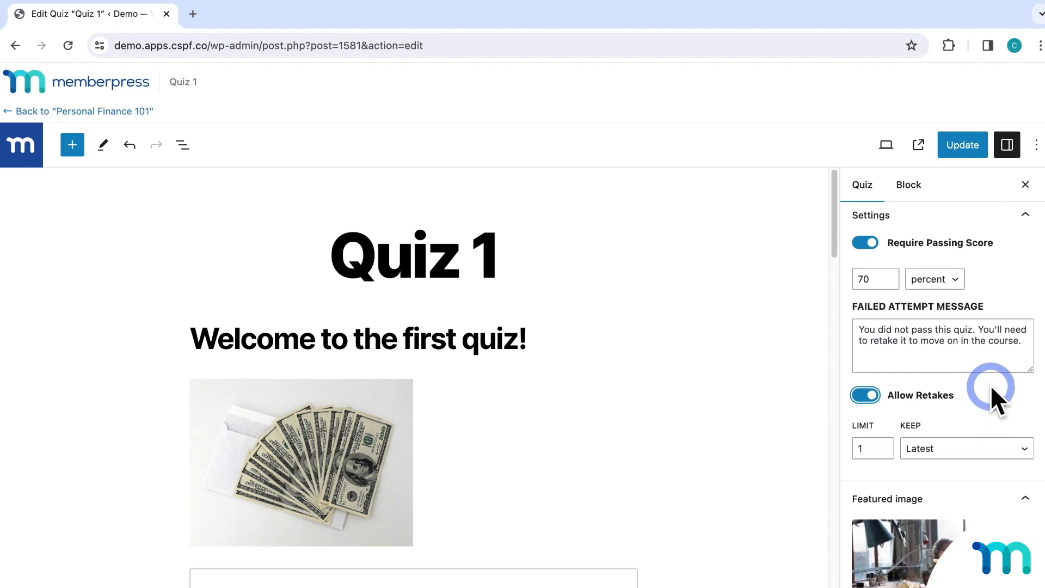
{"action": "left_click", "coordinate": [883, 444]}
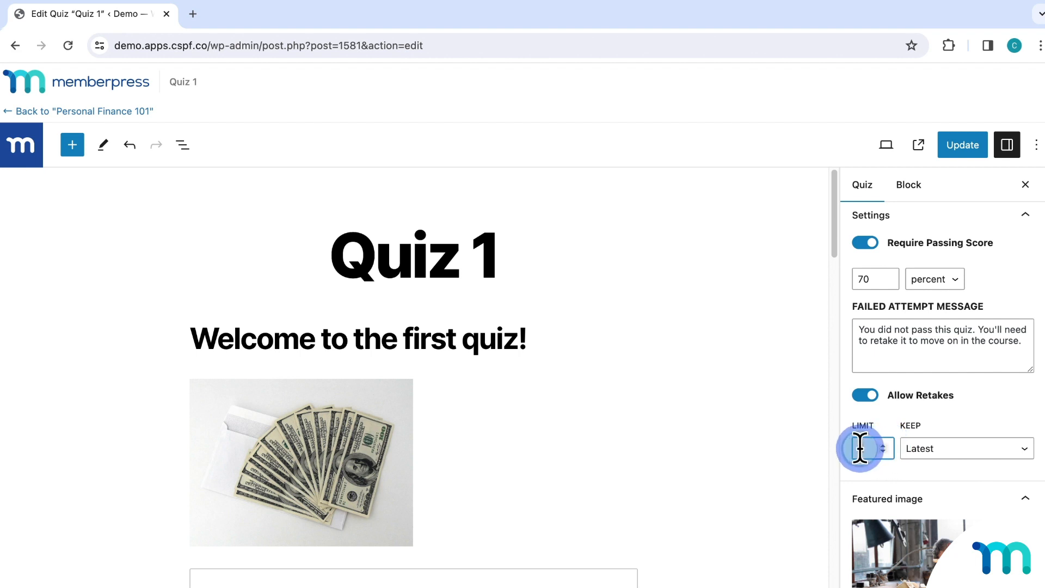
{"action": "double_click", "coordinate": [864, 452]}
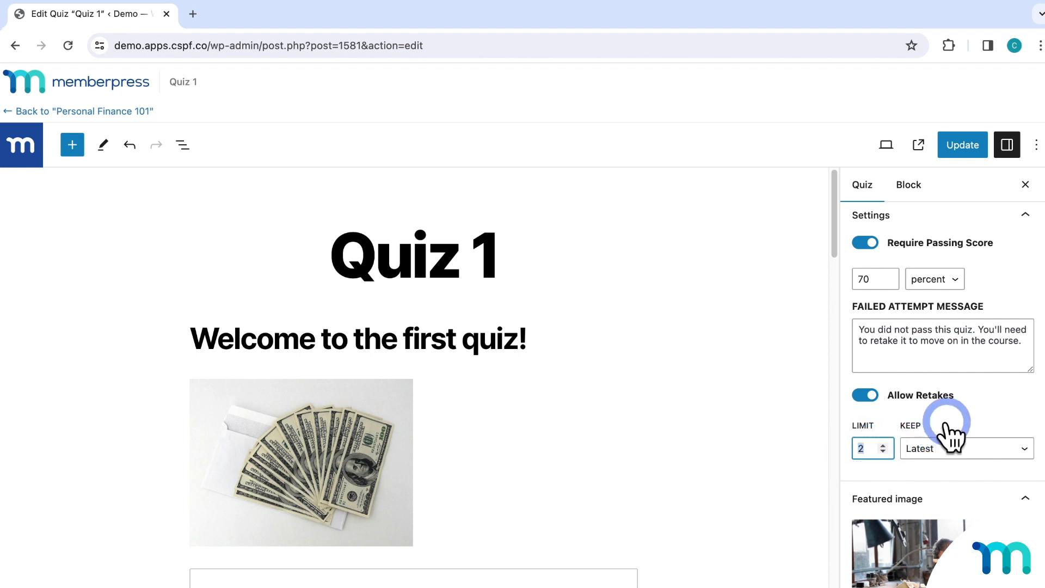
Set the retakes to keep the Best attempt and update the quiz.
{"action": "left_click", "coordinate": [995, 446]}
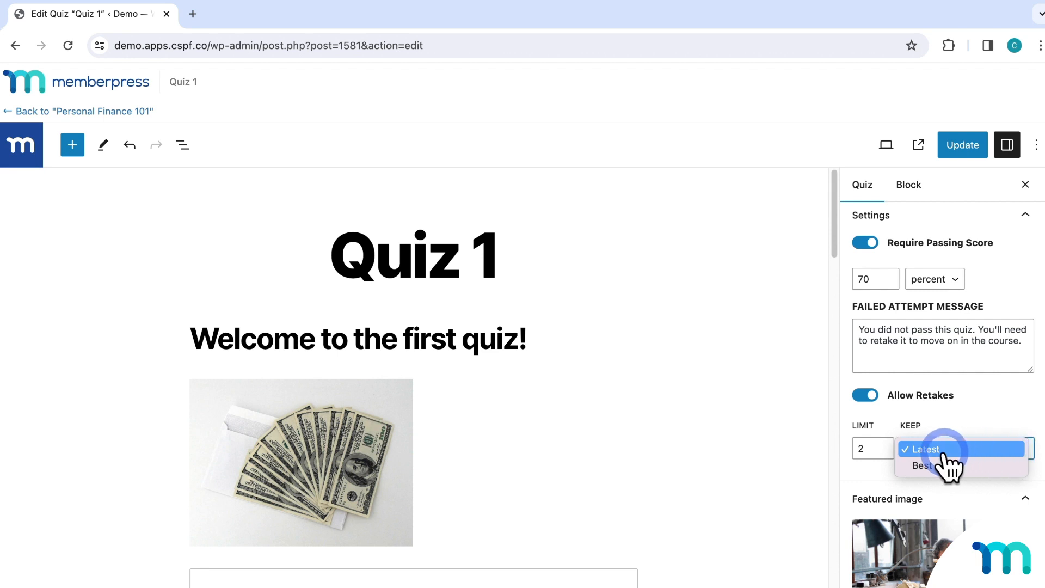
{"action": "left_click", "coordinate": [926, 468]}
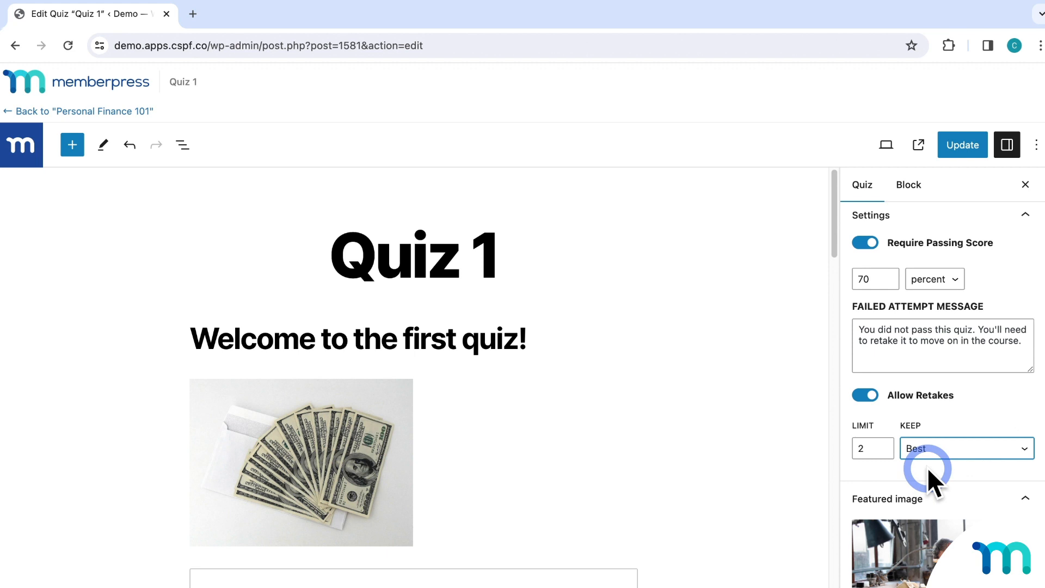
{"action": "left_click", "coordinate": [955, 146]}
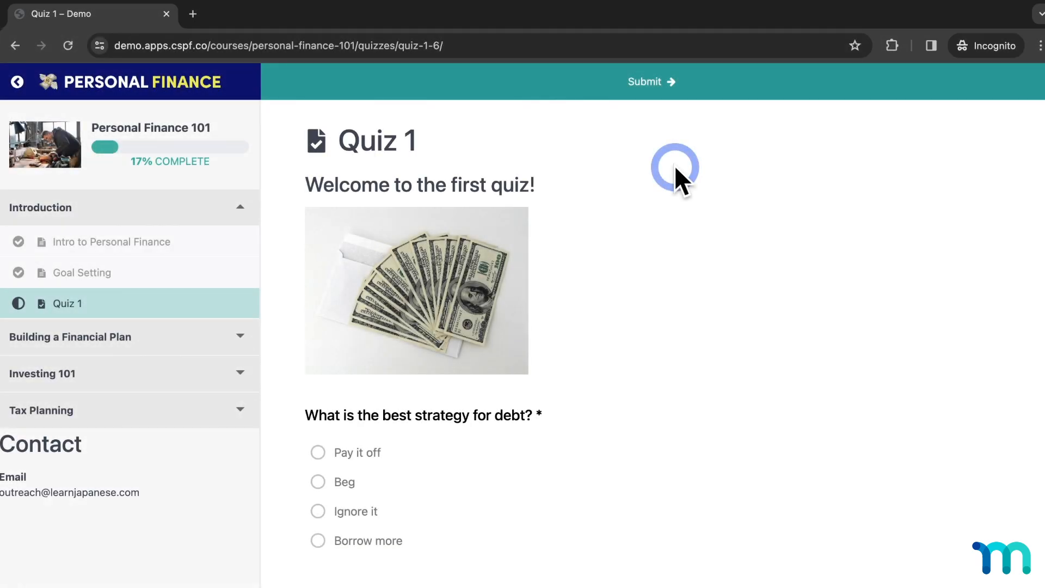
In the student view of Quiz 1, answer Borrow more for debt, Tacos and Burgers for investments, and True for the stock statement.
{"action": "scroll", "coordinate": [674, 165], "scroll_direction": "down", "scroll_amount": 3}
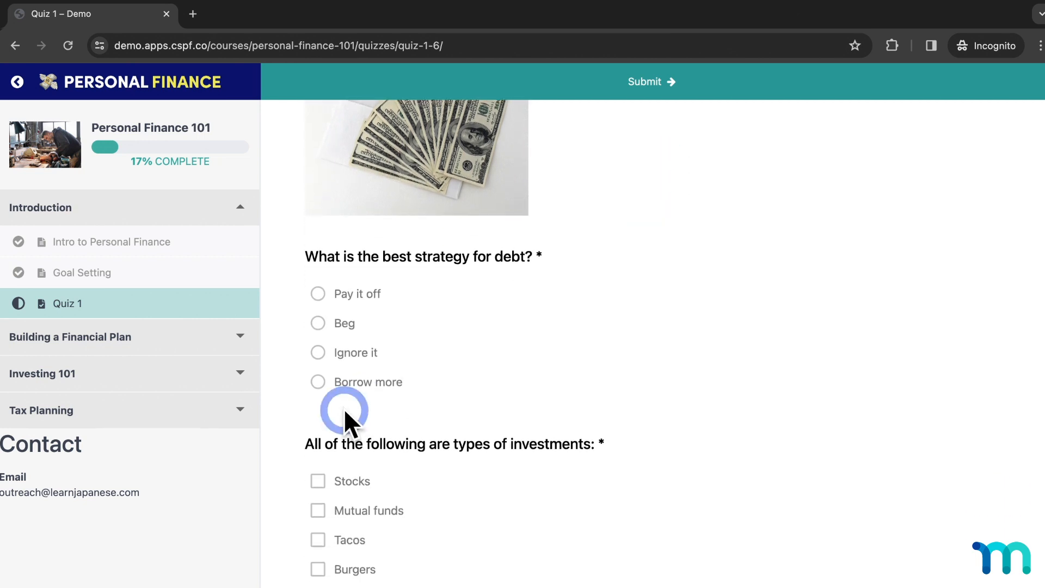
{"action": "left_click", "coordinate": [345, 381]}
{"action": "scroll", "coordinate": [356, 380], "scroll_direction": "down", "scroll_amount": 4}
{"action": "left_click", "coordinate": [351, 350]}
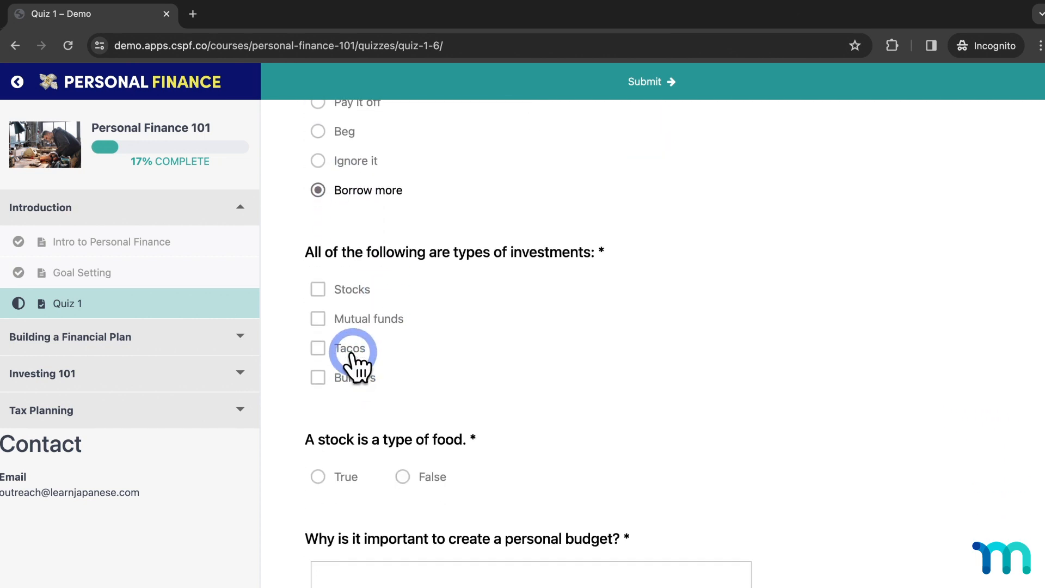
{"action": "left_click", "coordinate": [358, 376]}
{"action": "left_click", "coordinate": [348, 477]}
{"action": "scroll", "coordinate": [626, 345], "scroll_direction": "down", "scroll_amount": 3}
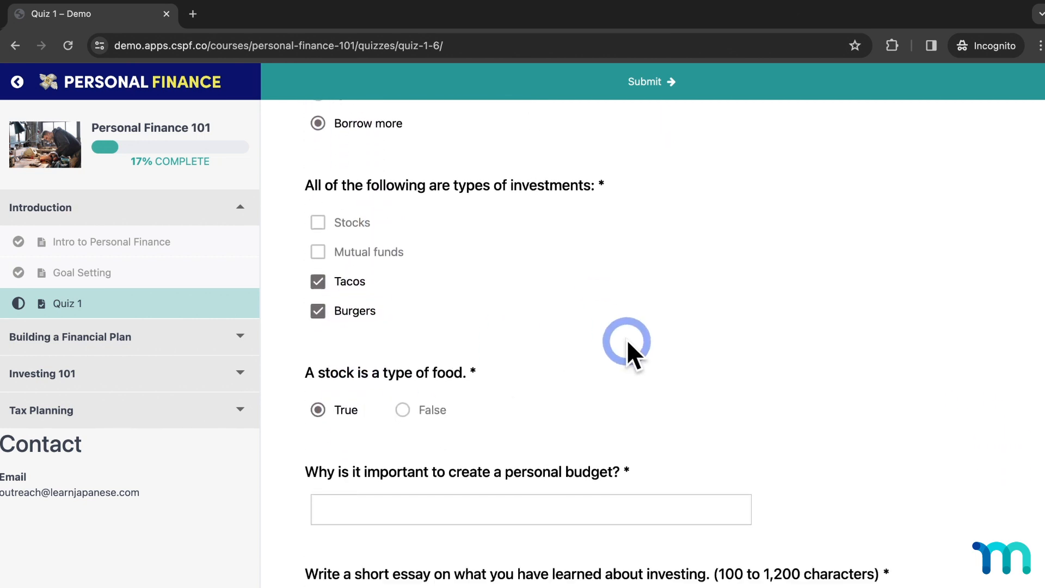
Answer the personal budget question with "idk" and fill the investing essay with repeated "test" words beyond 100 characters.
{"action": "left_click", "coordinate": [645, 422]}
{"action": "type", "text": "idk"}
{"action": "scroll", "coordinate": [670, 392], "scroll_direction": "down", "scroll_amount": 5}
{"action": "left_click", "coordinate": [669, 305]}
{"action": "type", "text": "test test te"}
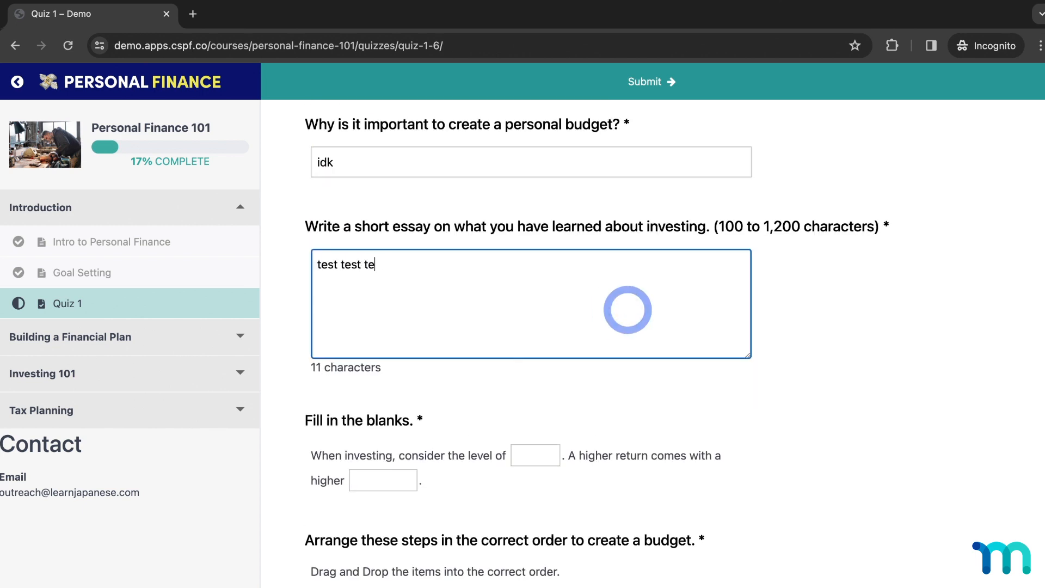
{"action": "type", "text": "st test test test test test test test test test test test test test test test test test test test test test test test test"}
Fill the investing blanks with "nah" and "no" and order the budget steps as goals, income, savings, expenses.
{"action": "scroll", "coordinate": [628, 310], "scroll_direction": "down", "scroll_amount": 2}
{"action": "left_click", "coordinate": [534, 363]}
{"action": "type", "text": "nah"}
{"action": "key", "text": "Tab"}
{"action": "type", "text": "no"}
{"action": "scroll", "coordinate": [512, 400], "scroll_direction": "down", "scroll_amount": 4}
{"action": "left_click_drag", "start_coordinate": [508, 407], "coordinate": [508, 440]}
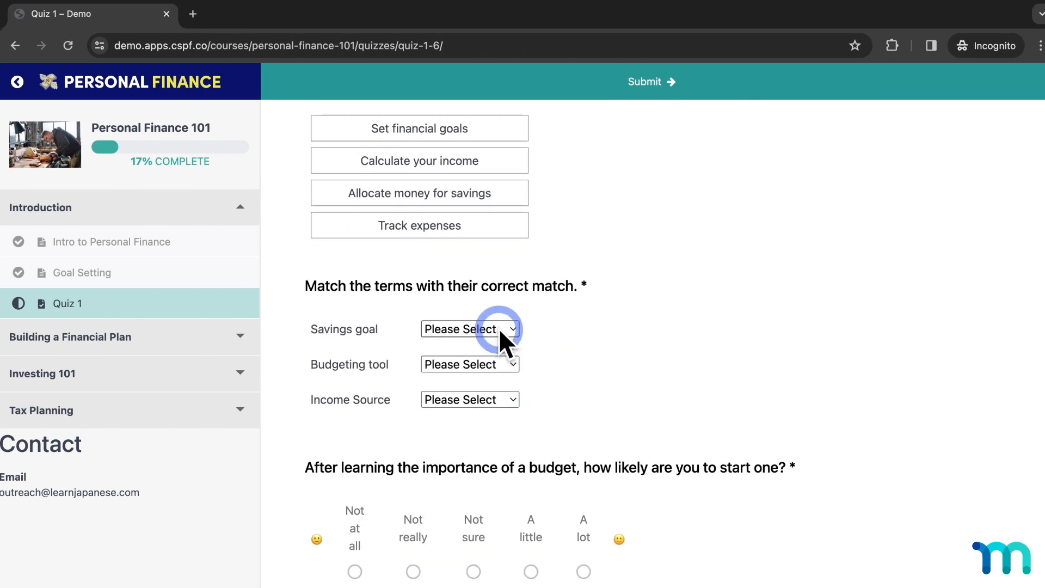
Choose matches for the listed terms, rate the likelihood of starting a budget as Not at all, and submit the quiz.
{"action": "left_click", "coordinate": [492, 421]}
{"action": "left_click", "coordinate": [494, 402]}
{"action": "left_click", "coordinate": [498, 415]}
{"action": "scroll", "coordinate": [490, 436], "scroll_direction": "down", "scroll_amount": 1}
{"action": "left_click", "coordinate": [355, 531]}
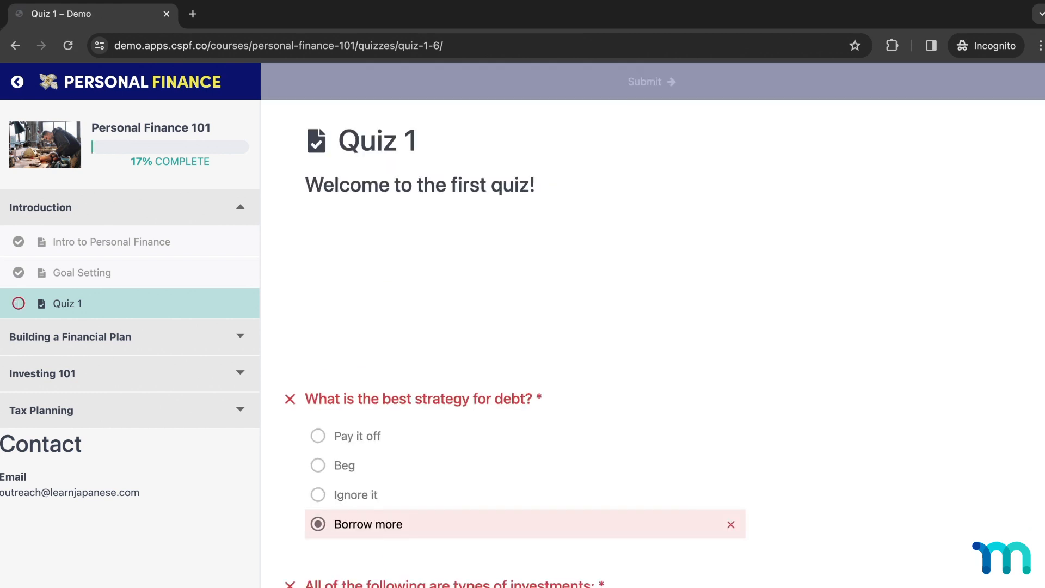
Retake the failed quiz with the debt strategy answer changed to Ignore it, and submit it.
{"action": "left_click", "coordinate": [388, 429]}
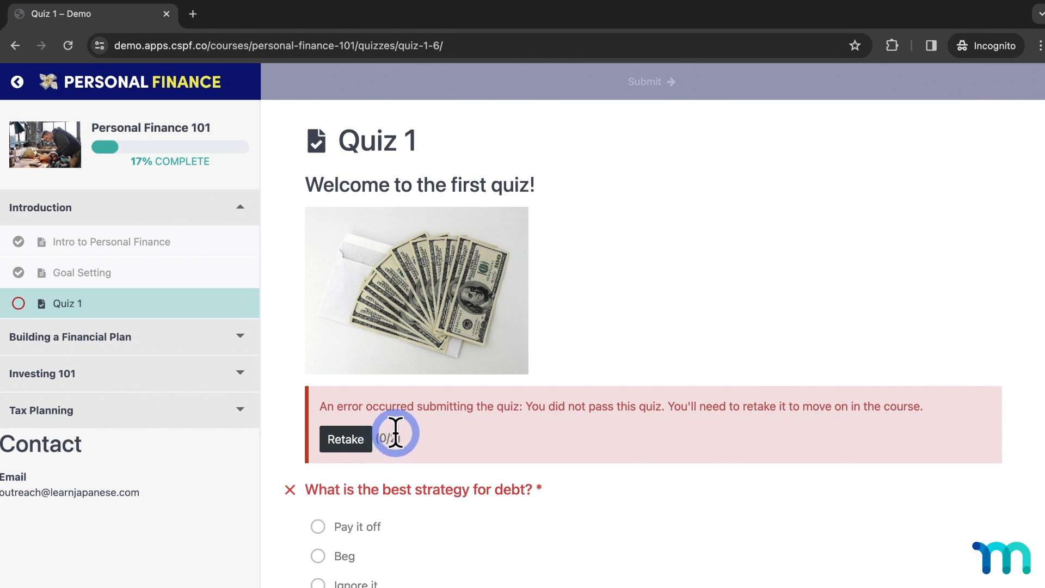
{"action": "left_click", "coordinate": [362, 441]}
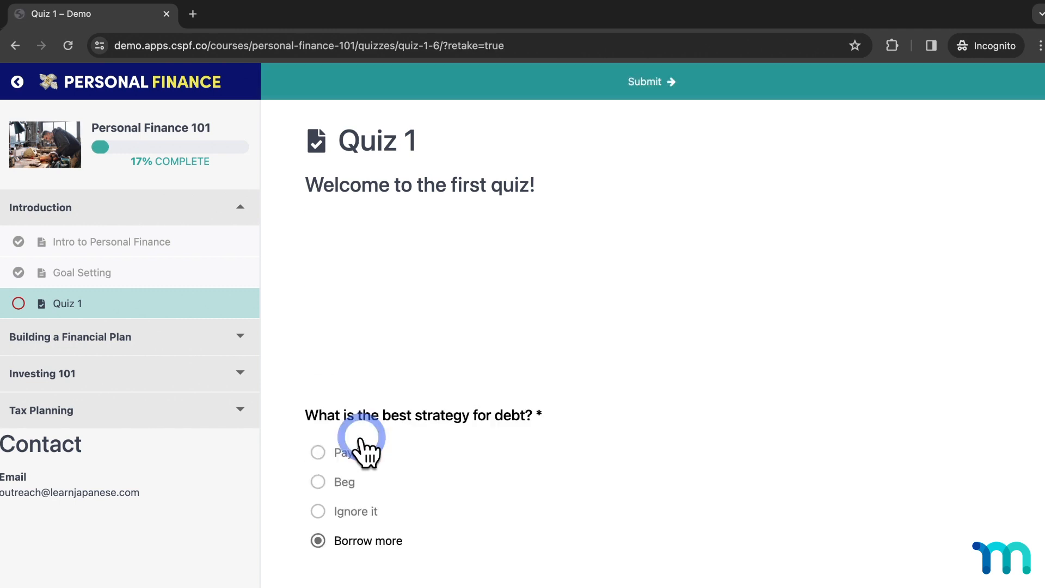
{"action": "left_click", "coordinate": [534, 354]}
{"action": "scroll", "coordinate": [534, 355], "scroll_direction": "down", "scroll_amount": 2}
{"action": "scroll", "coordinate": [534, 355], "scroll_direction": "down", "scroll_amount": 8}
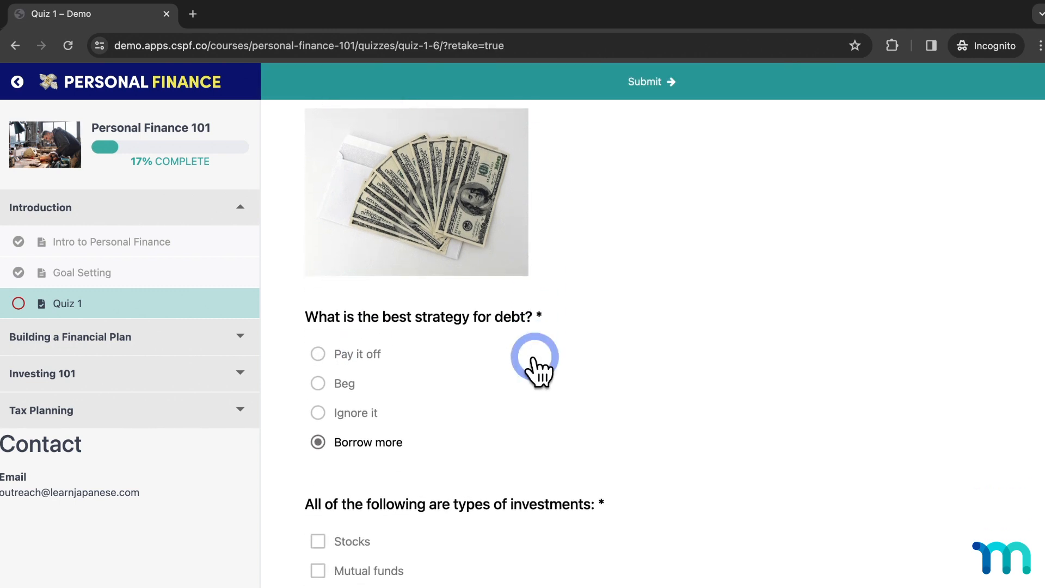
{"action": "scroll", "coordinate": [534, 355], "scroll_direction": "up", "scroll_amount": 6}
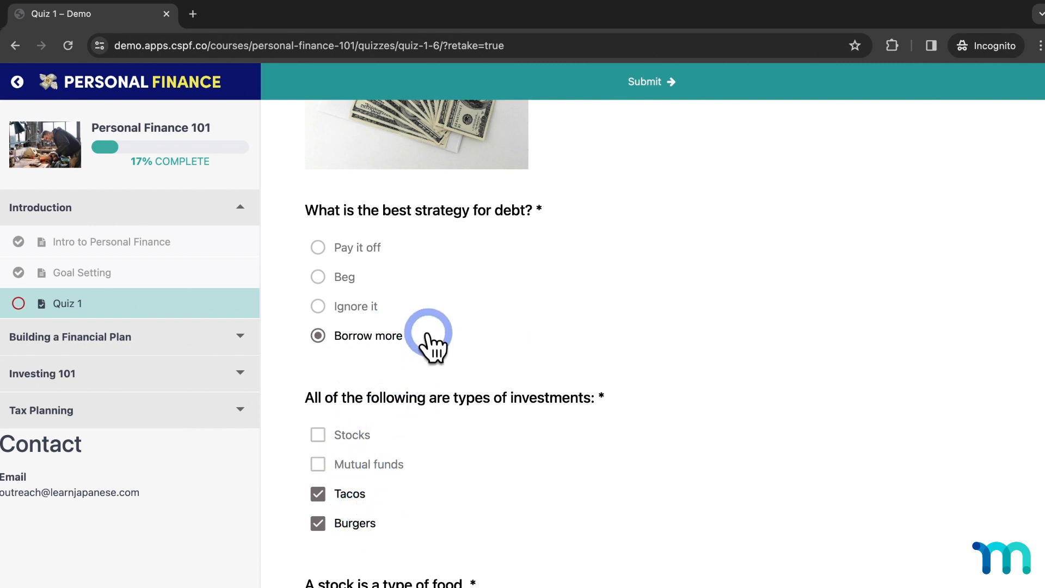
{"action": "left_click", "coordinate": [373, 310]}
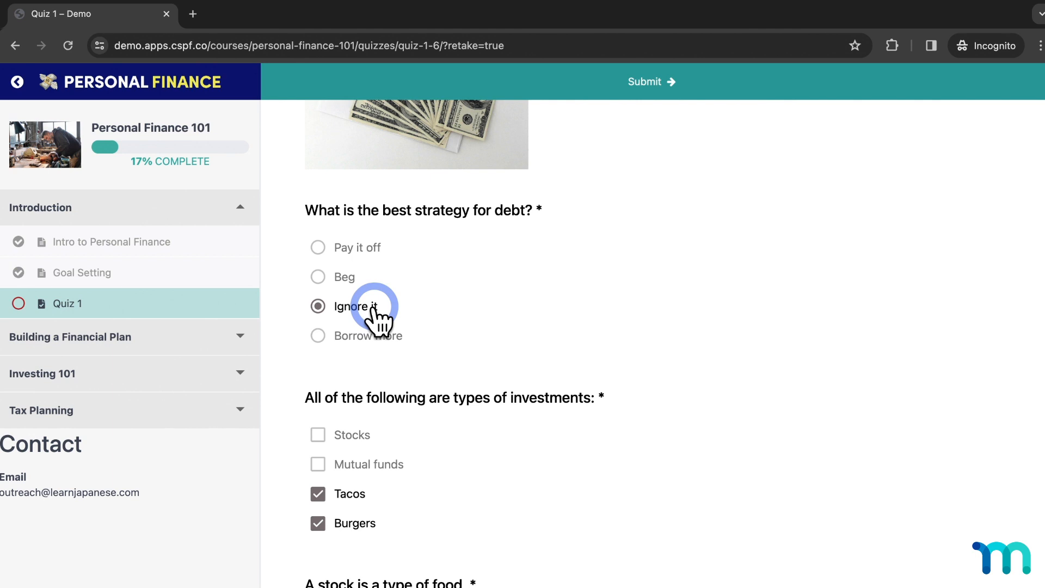
{"action": "left_click", "coordinate": [675, 89]}
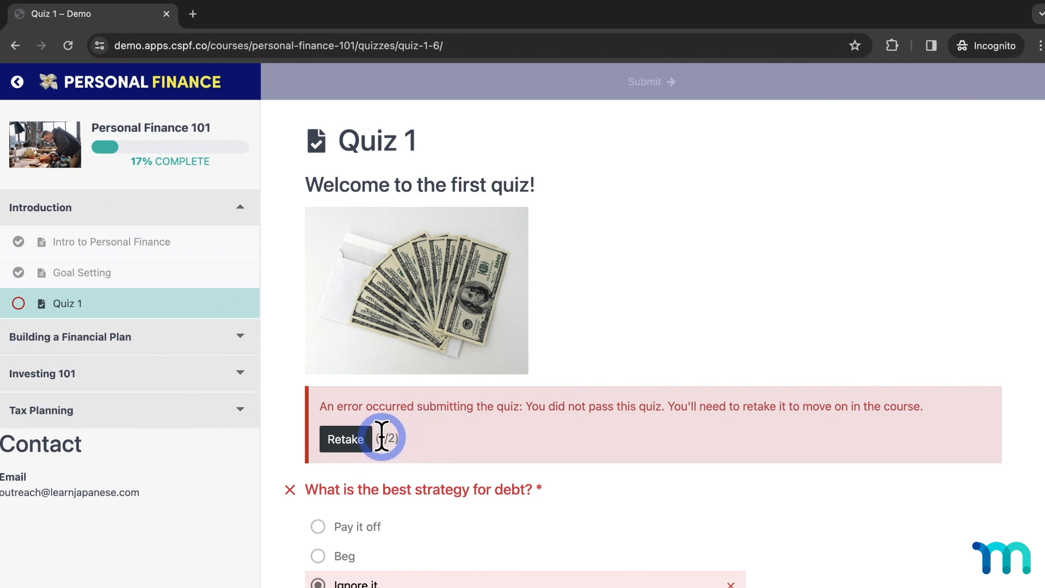
Retake the quiz again with Beg as the debt strategy answer, submit it, and try to start another retake.
{"action": "left_click", "coordinate": [348, 438]}
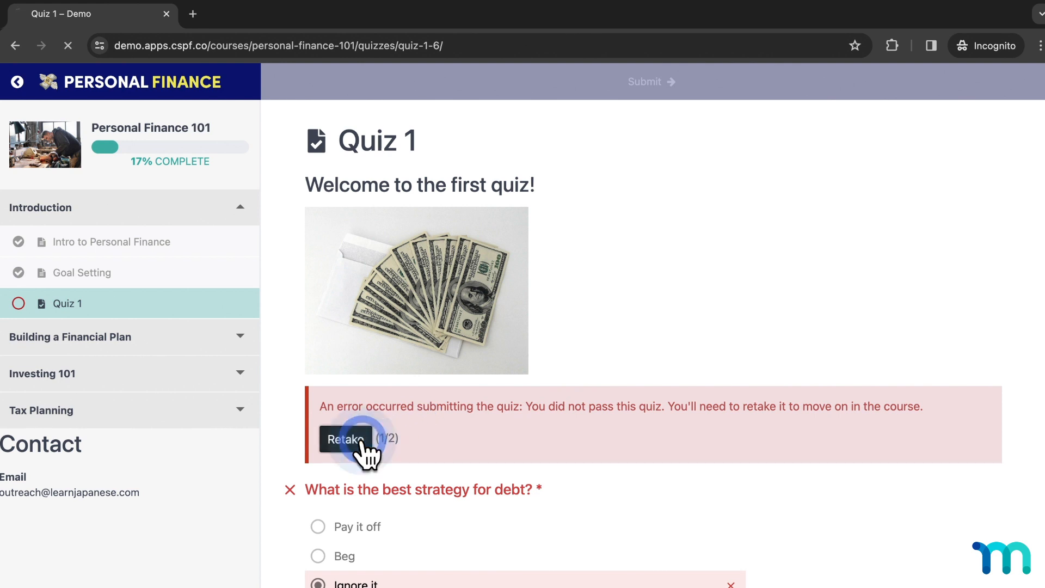
{"action": "scroll", "coordinate": [362, 452], "scroll_direction": "down", "scroll_amount": 1}
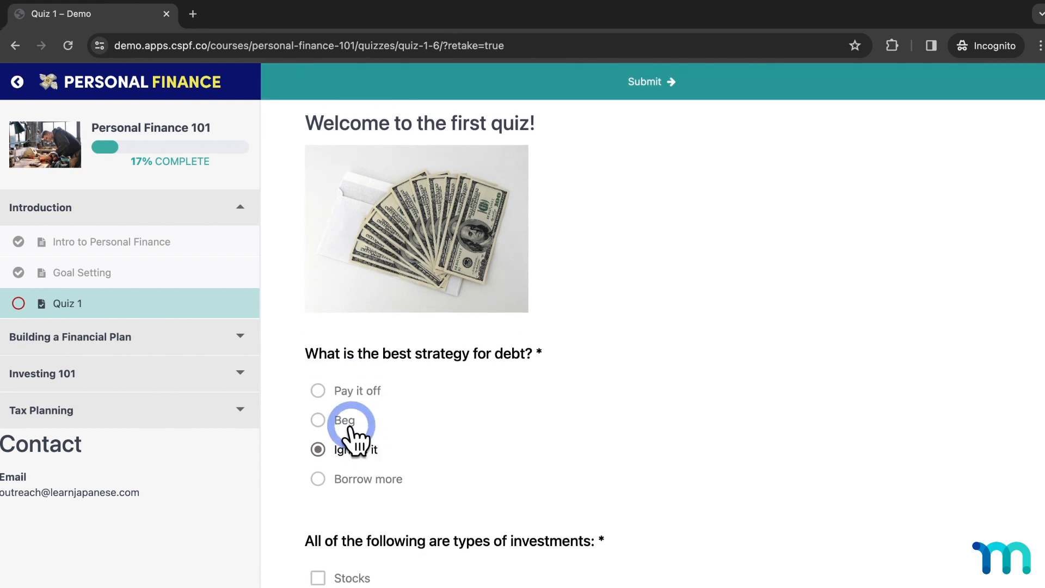
{"action": "left_click", "coordinate": [348, 422]}
{"action": "left_click", "coordinate": [685, 94]}
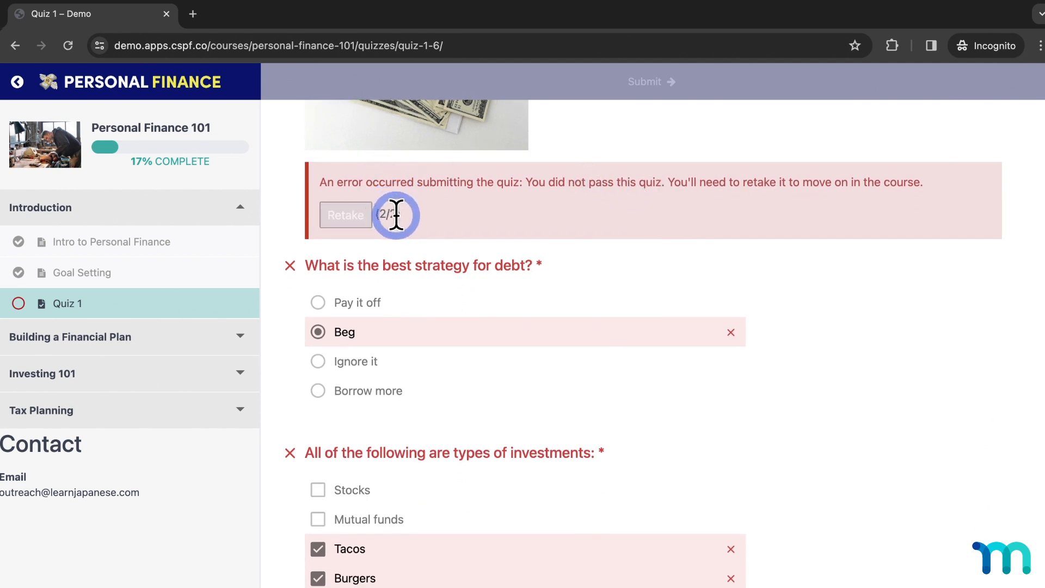
{"action": "left_click_drag", "start_coordinate": [381, 215], "coordinate": [348, 218]}
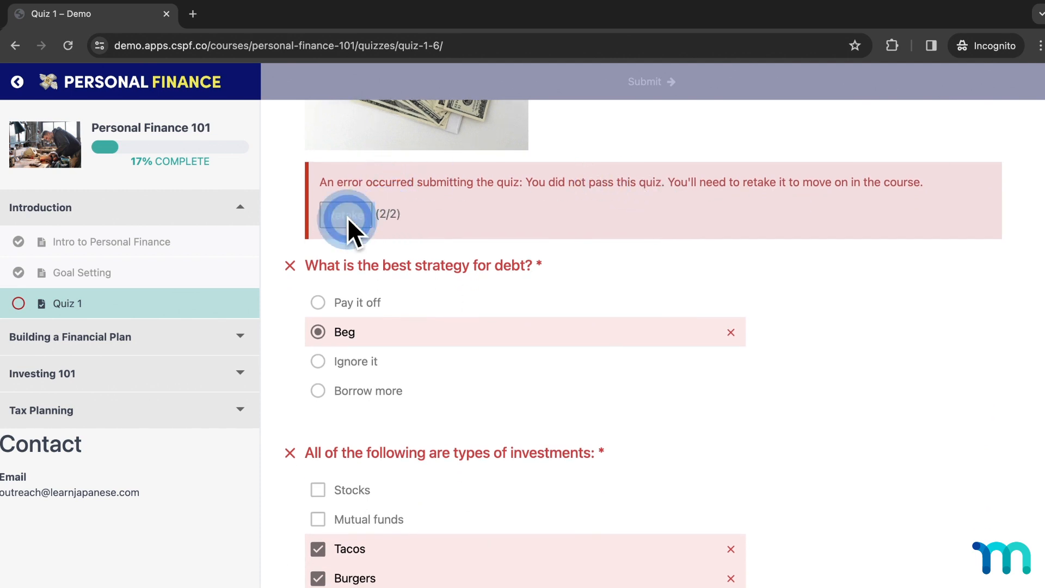
{"action": "left_click", "coordinate": [348, 218]}
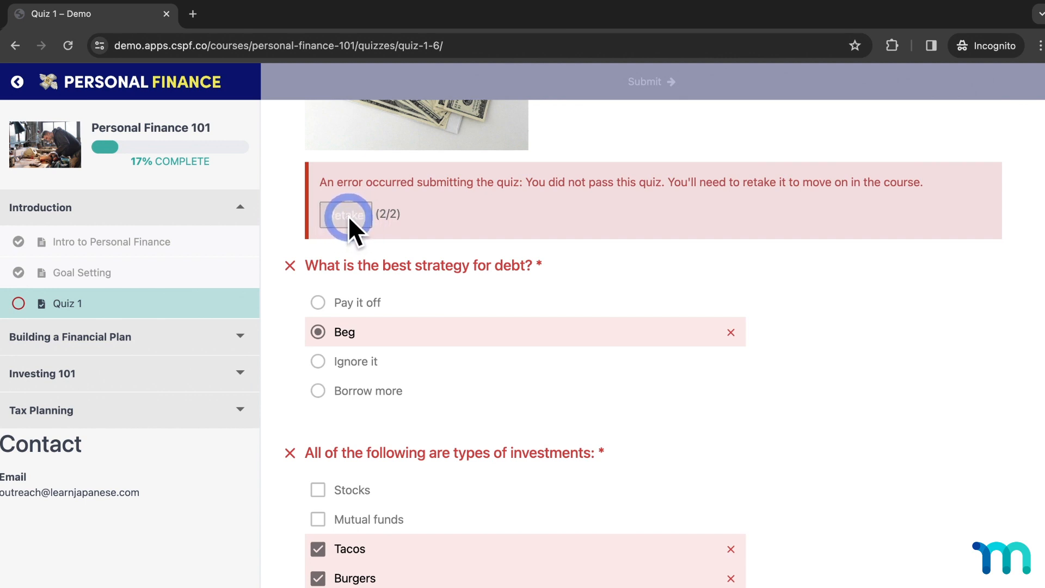
Try to submit the quiz once more, and open the Quiz 1 attempts list from the Personal Finance 101 course curriculum.
{"action": "left_click", "coordinate": [637, 89]}
{"action": "left_click", "coordinate": [636, 90]}
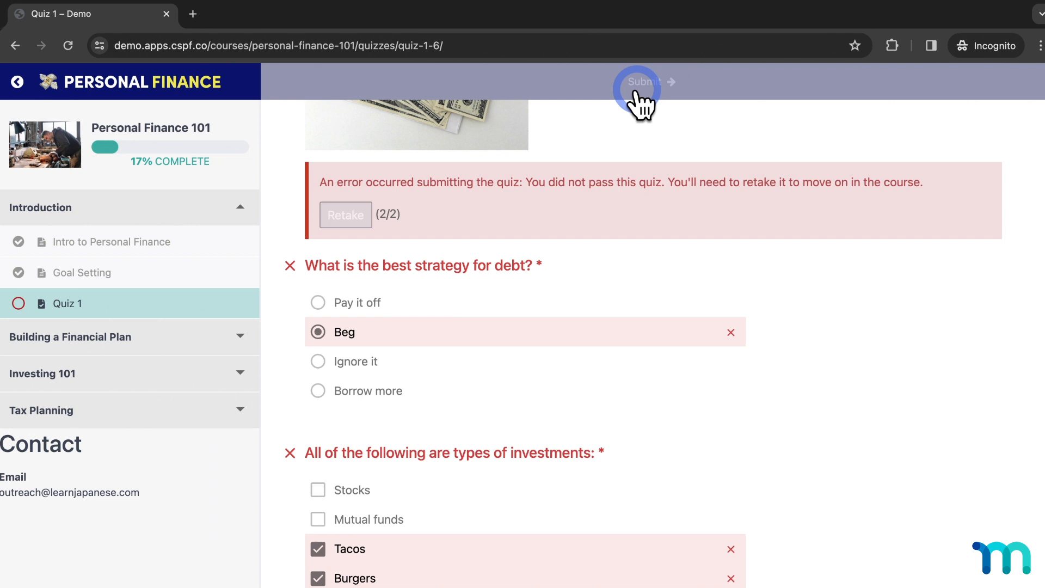
{"action": "left_click", "coordinate": [212, 131]}
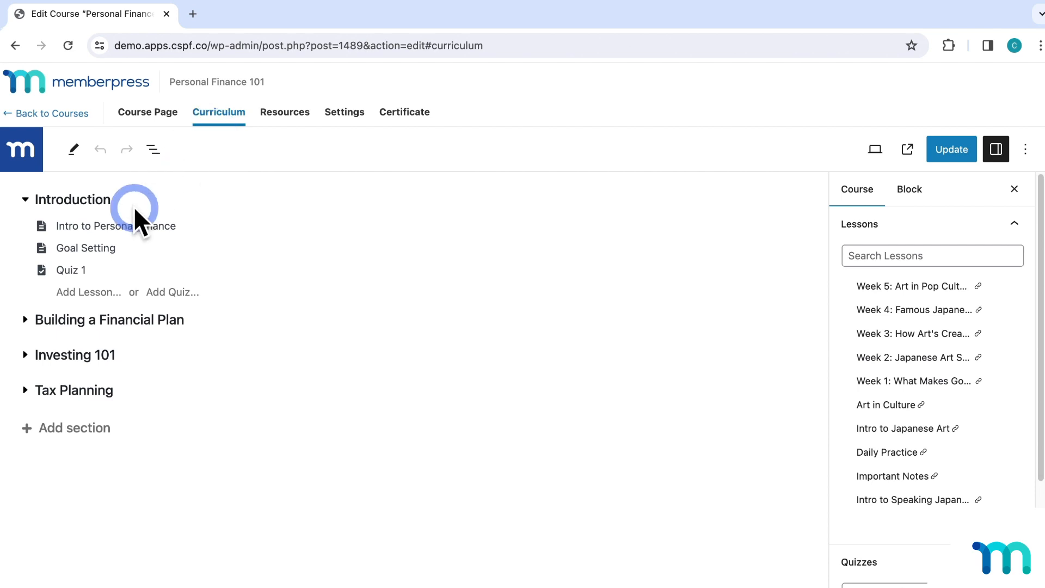
{"action": "mouse_move", "coordinate": [93, 270]}
{"action": "left_click", "coordinate": [178, 267]}
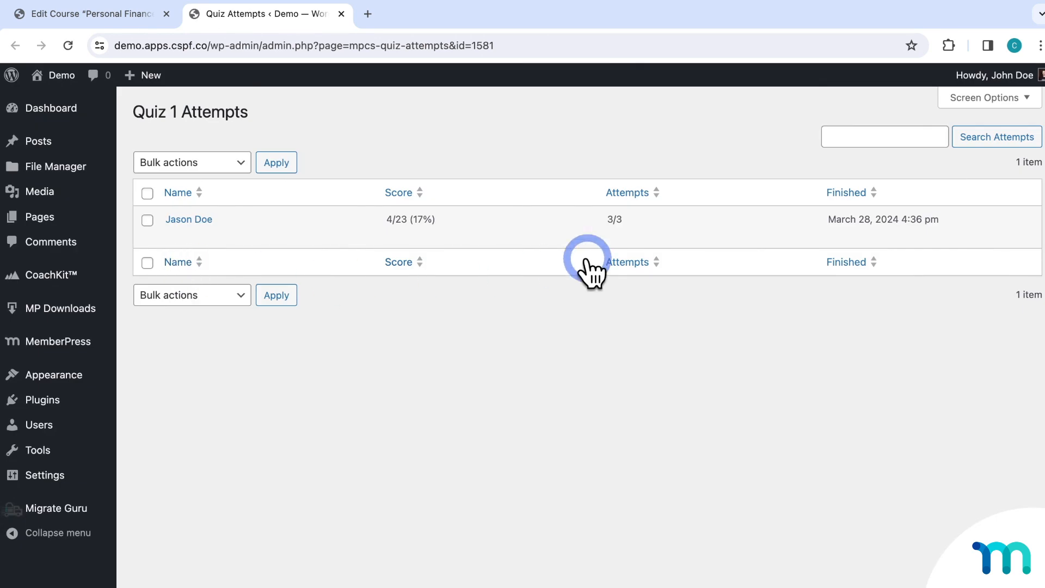
{"action": "mouse_move", "coordinate": [621, 221]}
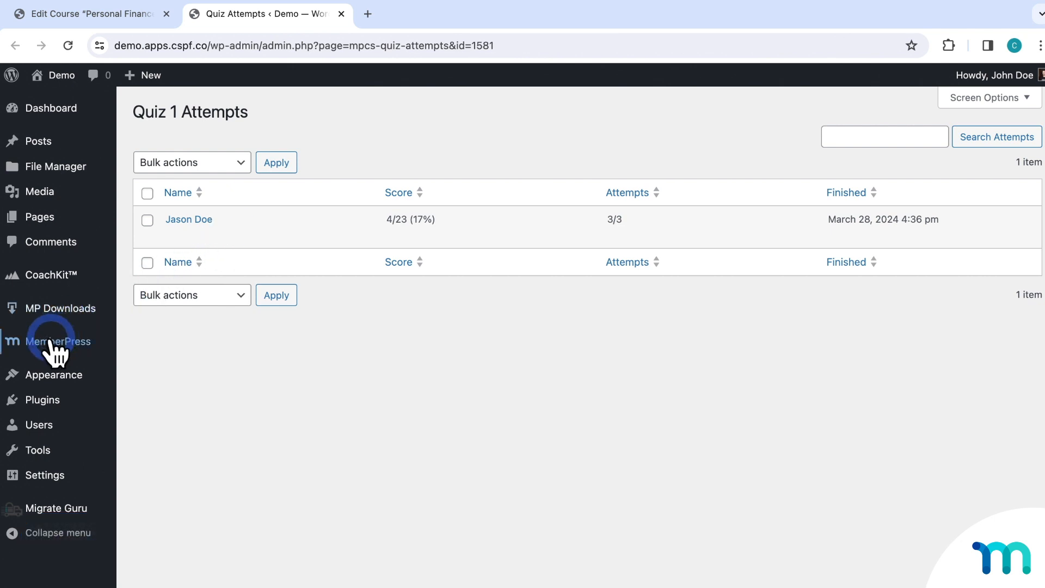
Start a new MemberPress access rule.
{"action": "mouse_move", "coordinate": [18, 349]}
{"action": "left_click", "coordinate": [142, 339]}
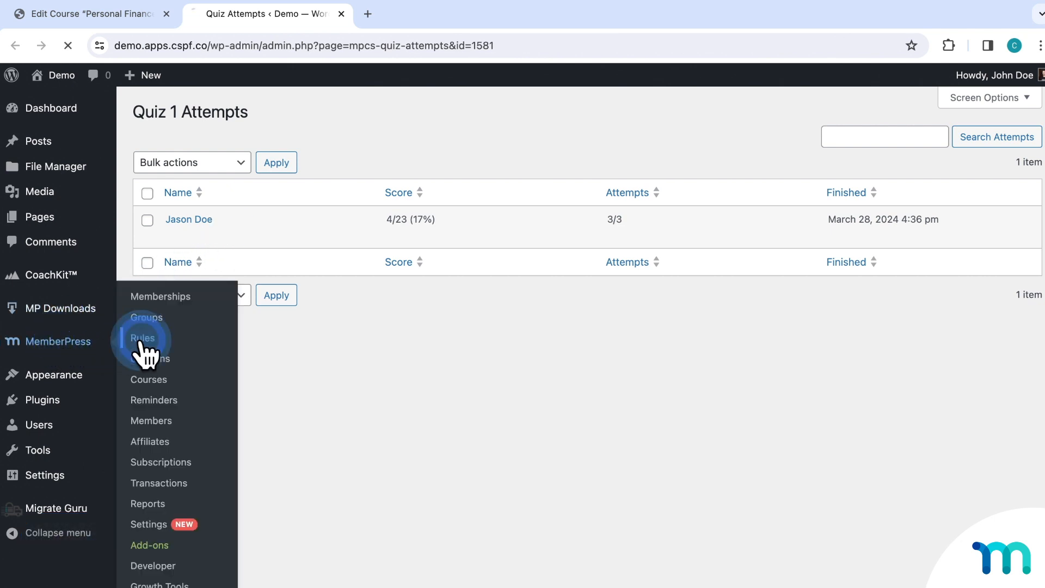
{"action": "left_click", "coordinate": [219, 166]}
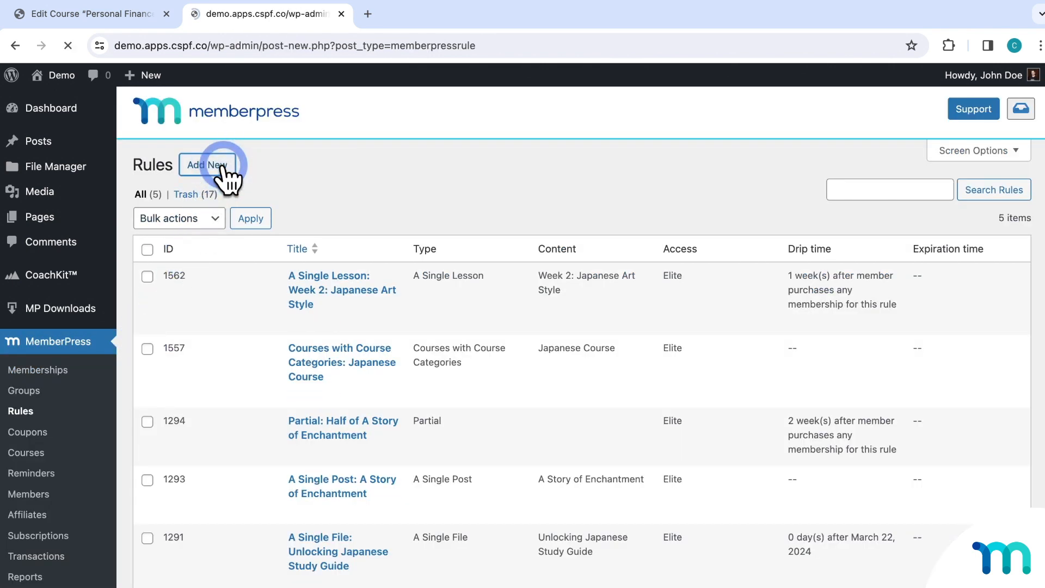
{"action": "scroll", "coordinate": [462, 199], "scroll_direction": "down", "scroll_amount": 1}
{"action": "scroll", "coordinate": [551, 198], "scroll_direction": "down", "scroll_amount": 5}
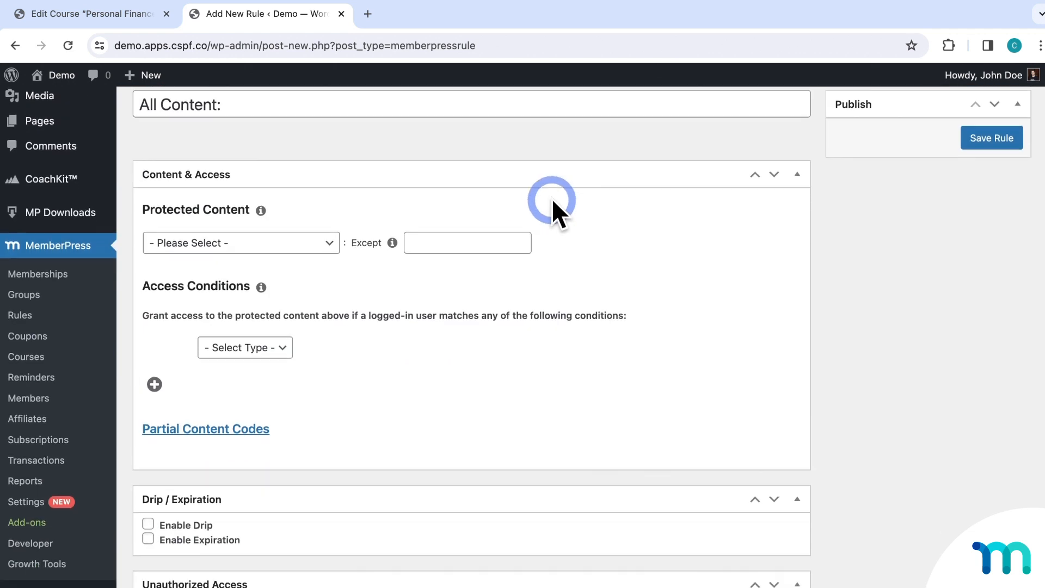
Set the rule's protected content to A Single Quiz, choosing Quiz 1 of the personal-finance-101 course.
{"action": "left_click", "coordinate": [321, 171]}
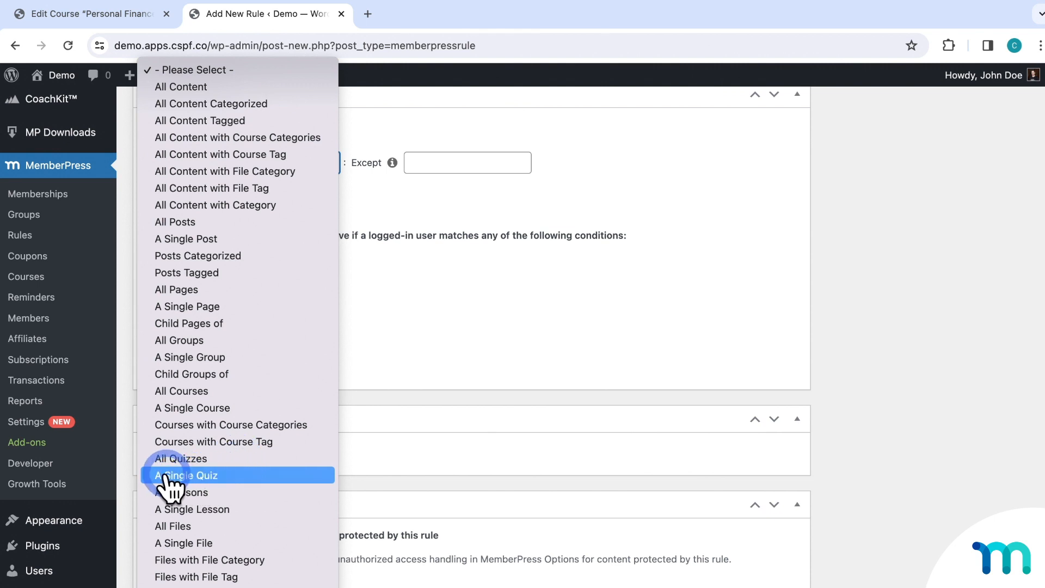
{"action": "left_click", "coordinate": [237, 476]}
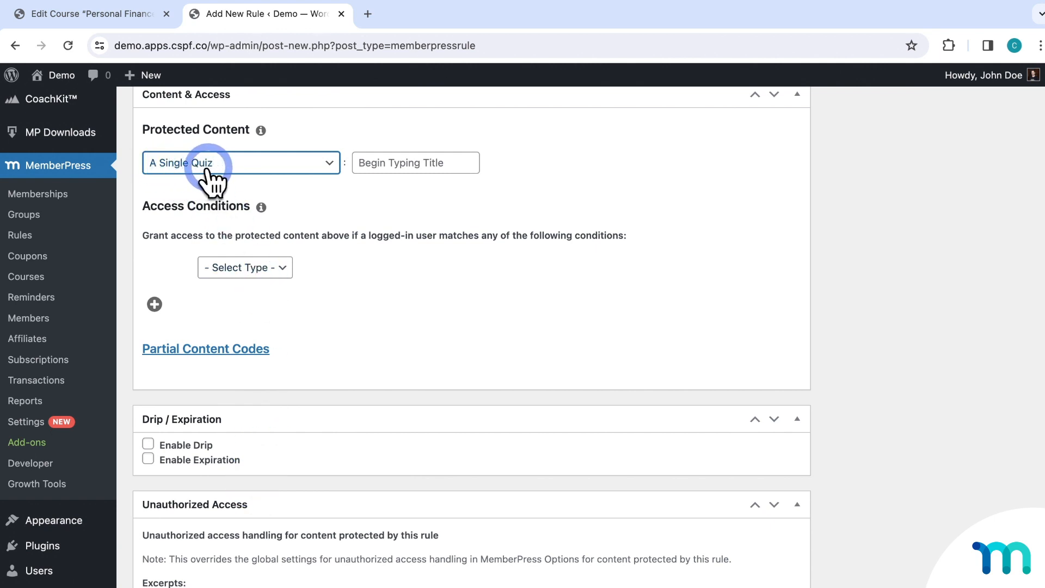
{"action": "left_click", "coordinate": [385, 165]}
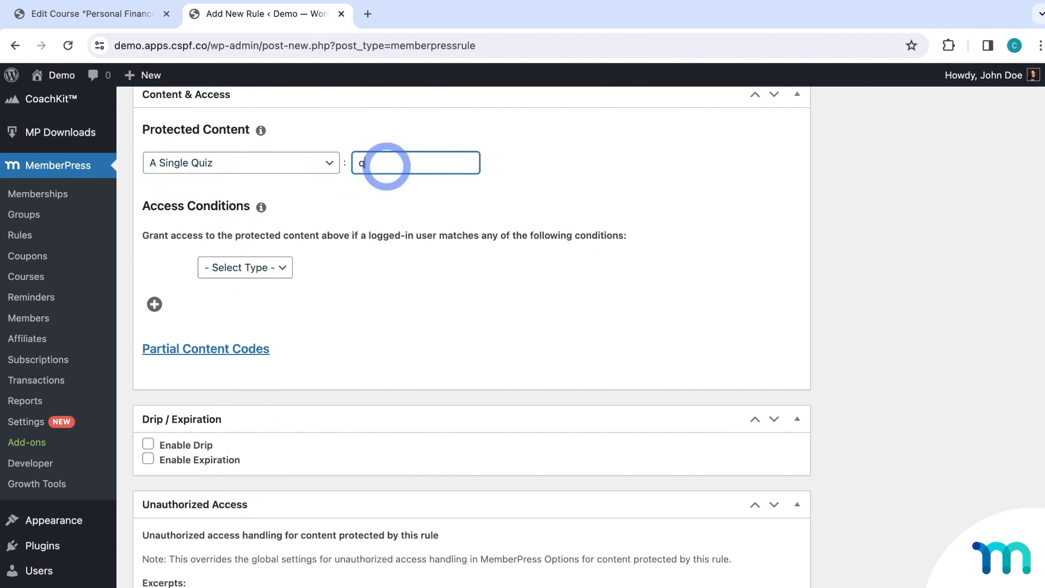
{"action": "type", "text": "quiz 1"}
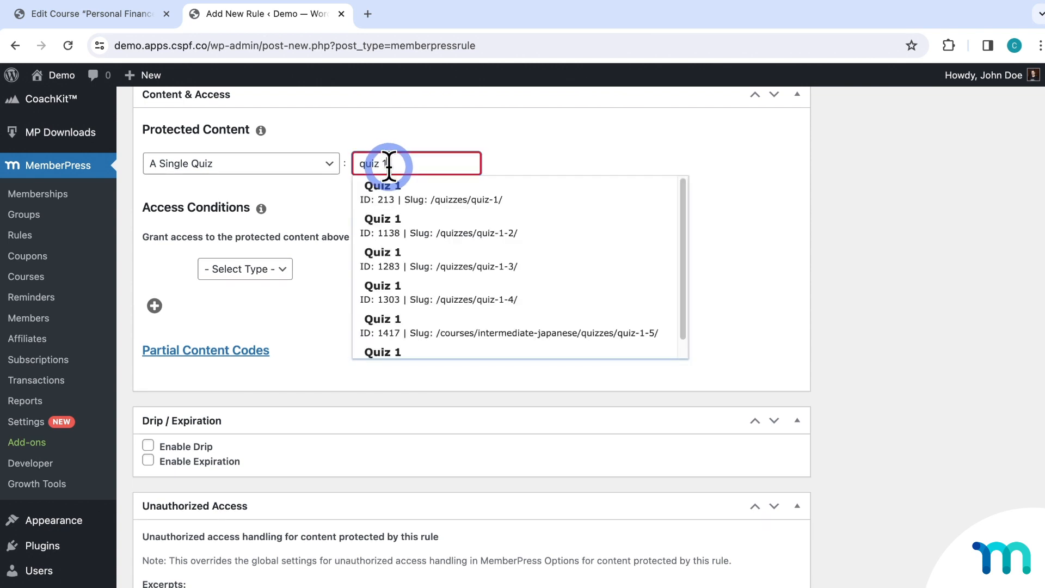
{"action": "scroll", "coordinate": [483, 239], "scroll_direction": "down", "scroll_amount": 1}
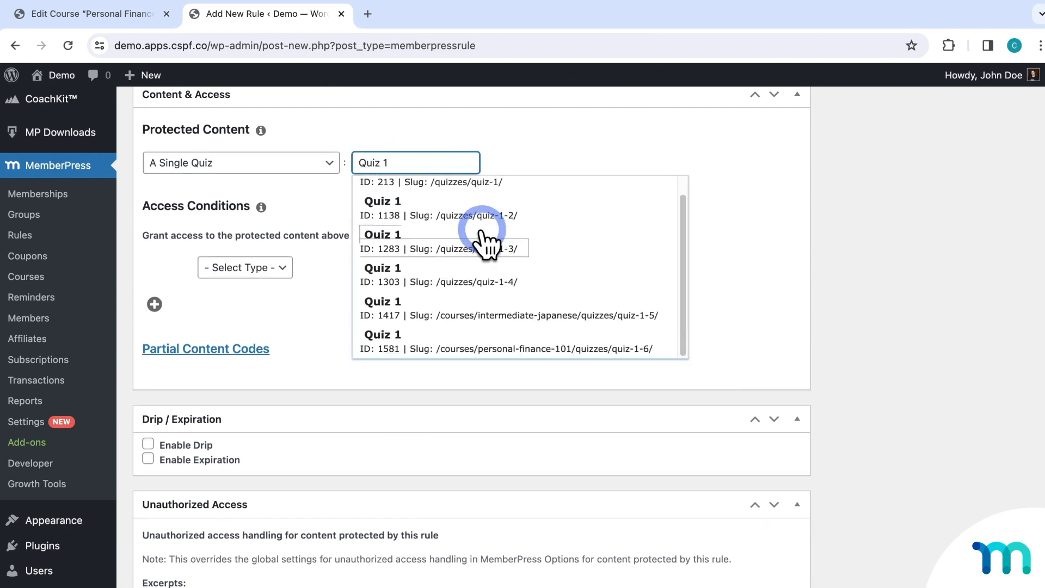
{"action": "left_click", "coordinate": [490, 346]}
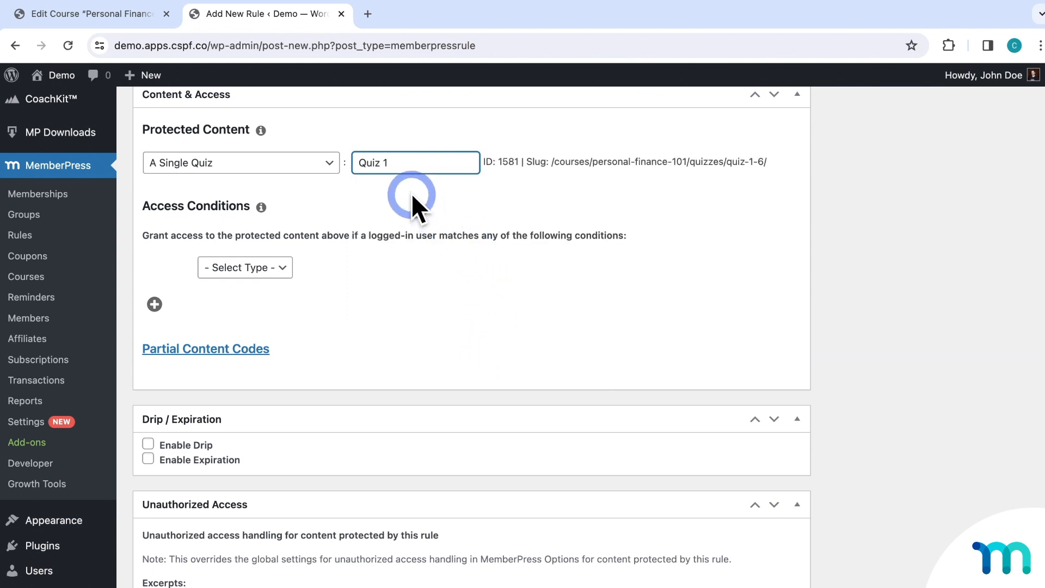
Set the rule's access condition so that Membership is Elite.
{"action": "left_click", "coordinate": [283, 268]}
{"action": "left_click", "coordinate": [284, 287]}
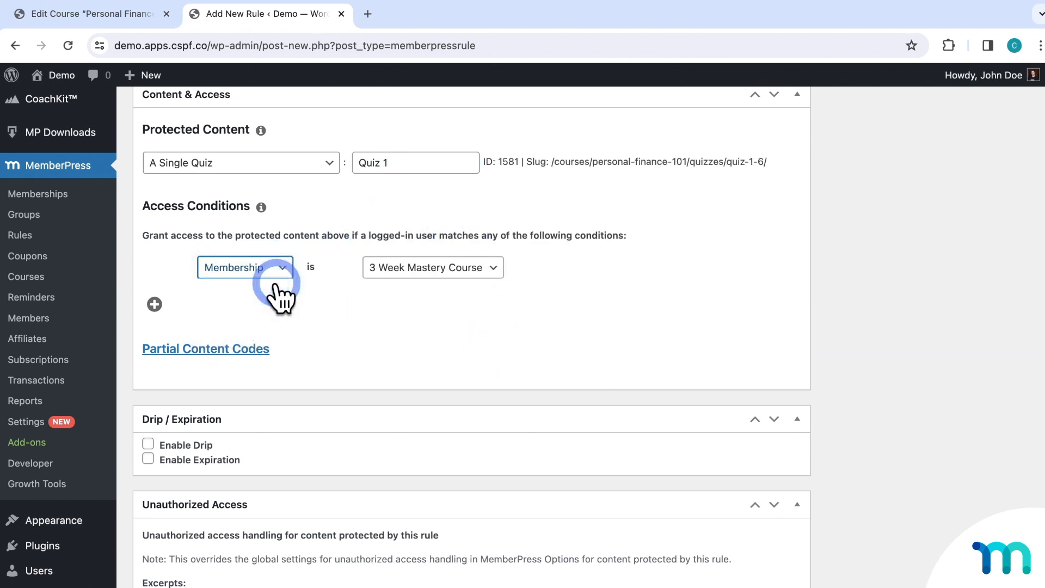
{"action": "left_click", "coordinate": [442, 268]}
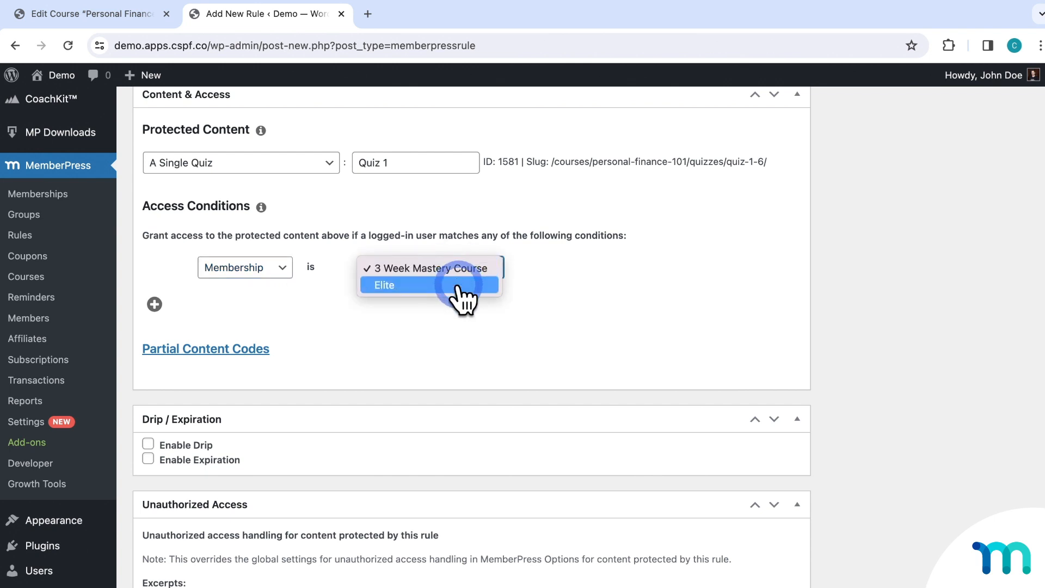
{"action": "left_click", "coordinate": [457, 285]}
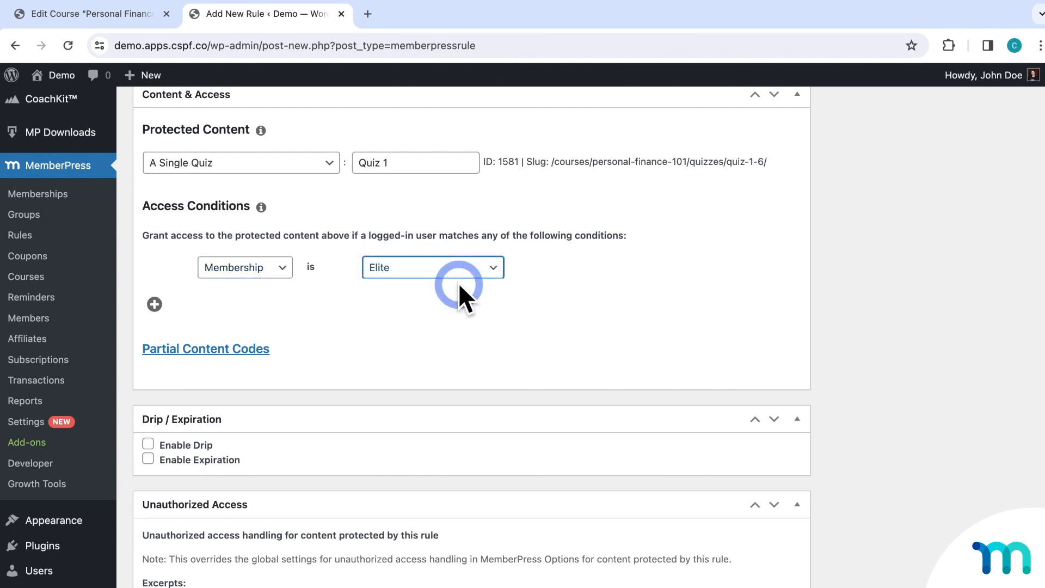
{"action": "left_click", "coordinate": [457, 301]}
Enable drip for the rule at 10 days after the member purchases any membership for this rule.
{"action": "scroll", "coordinate": [458, 302], "scroll_direction": "down", "scroll_amount": 3}
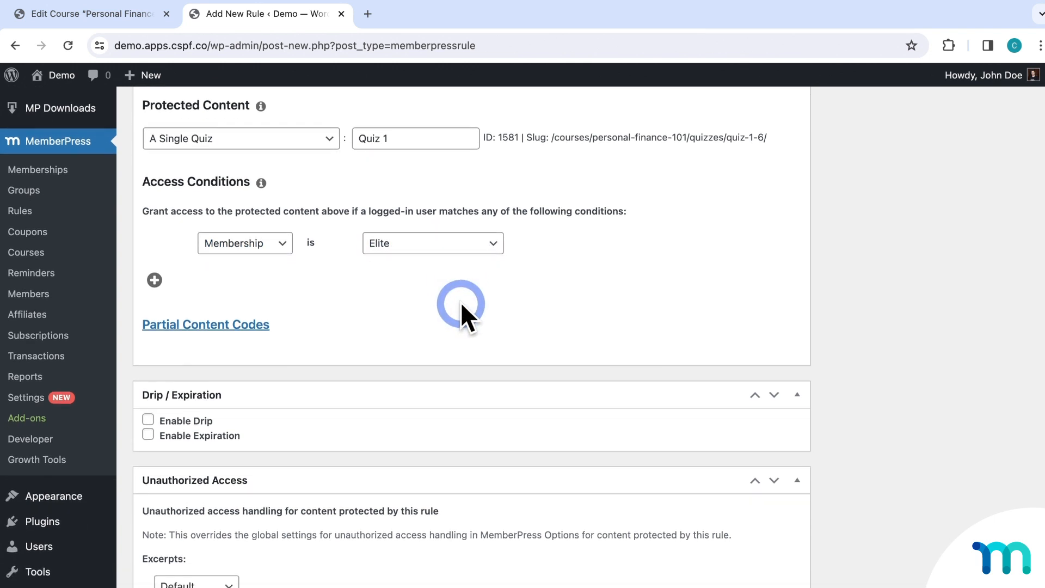
{"action": "scroll", "coordinate": [463, 275], "scroll_direction": "down", "scroll_amount": 1}
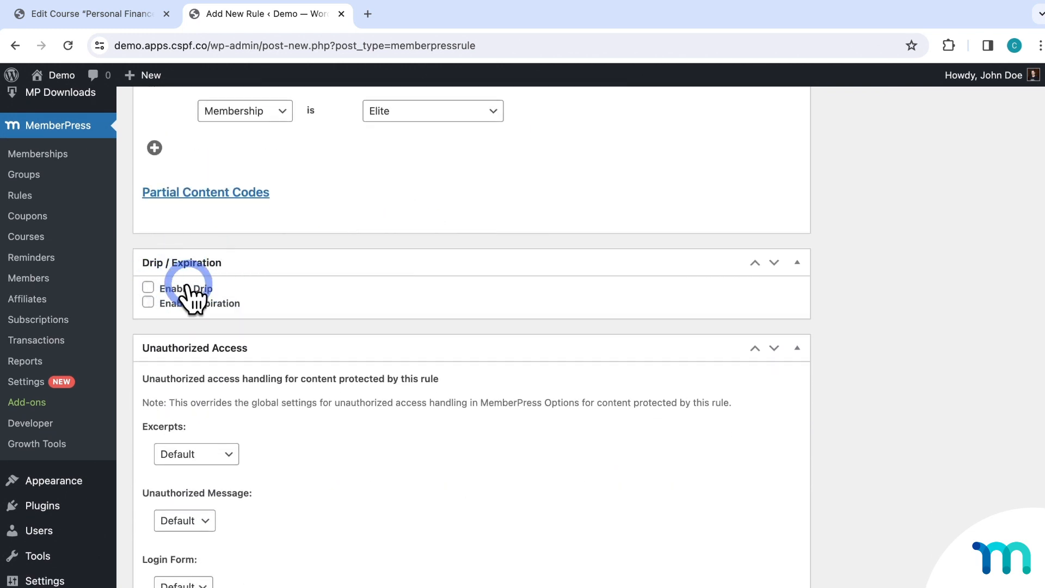
{"action": "left_click", "coordinate": [149, 289]}
{"action": "scroll", "coordinate": [294, 288], "scroll_direction": "down", "scroll_amount": 1}
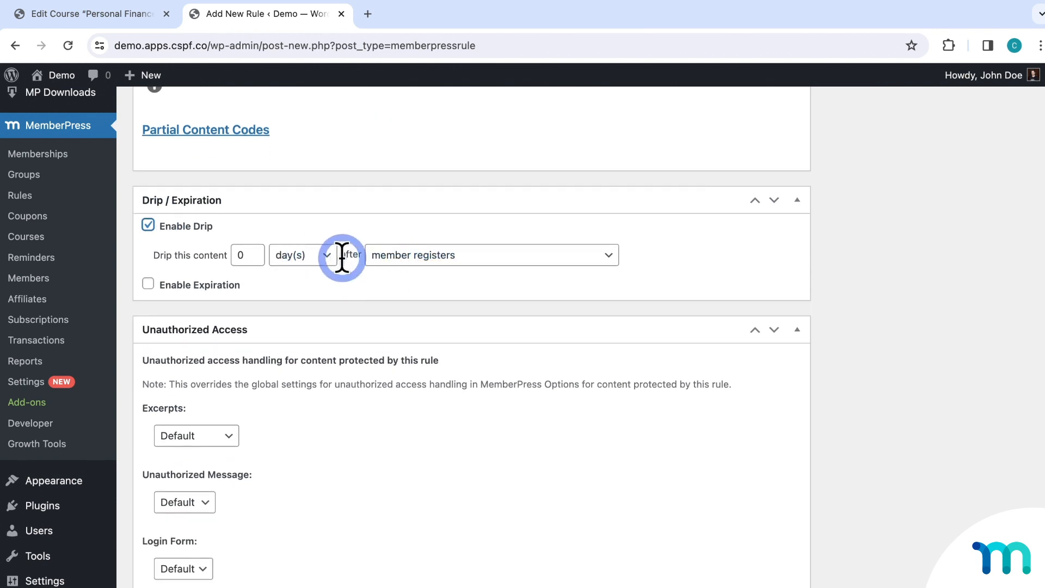
{"action": "double_click", "coordinate": [237, 256]}
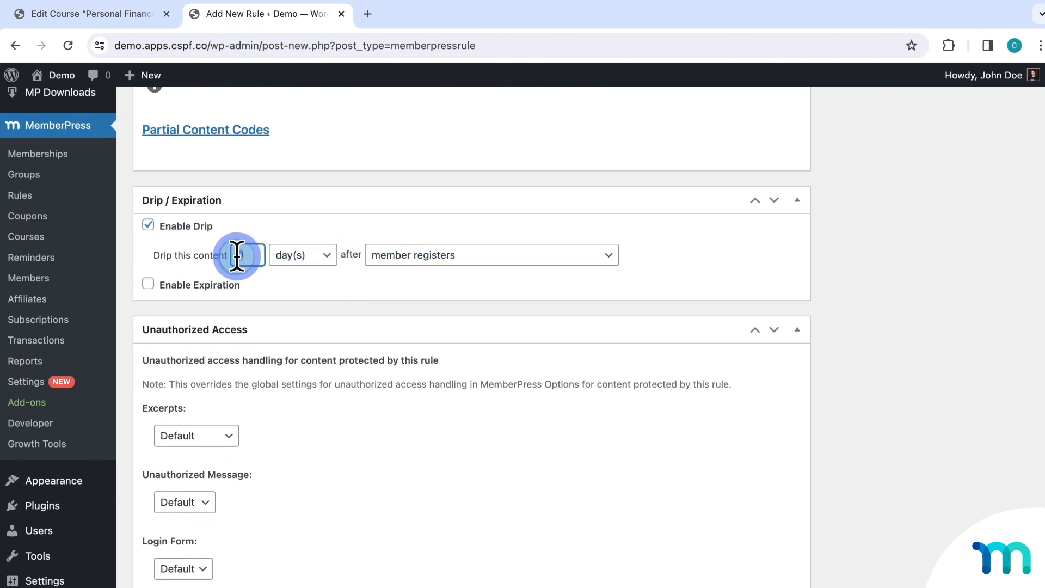
{"action": "type", "text": "10"}
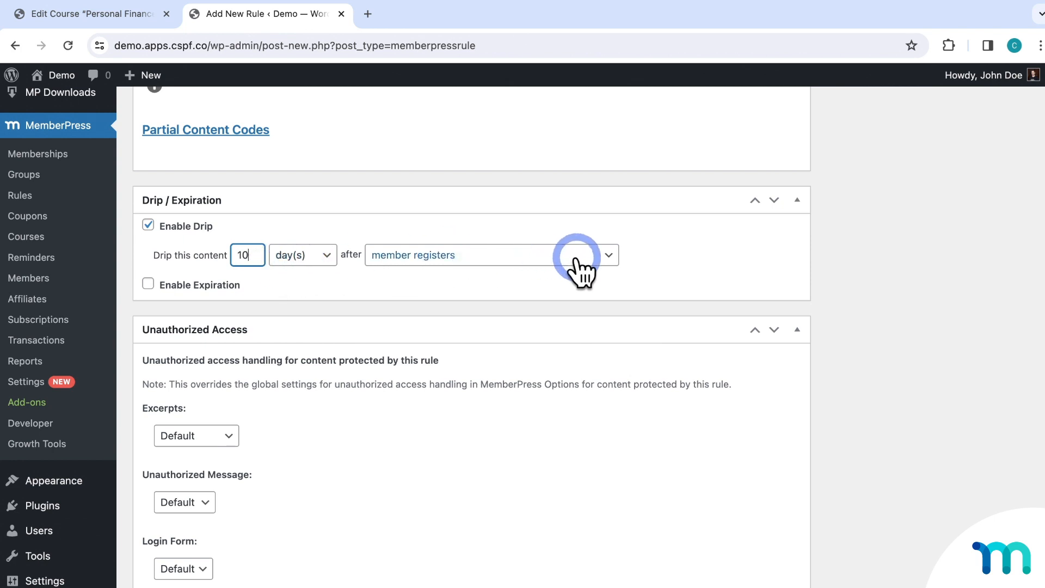
{"action": "left_click", "coordinate": [598, 256]}
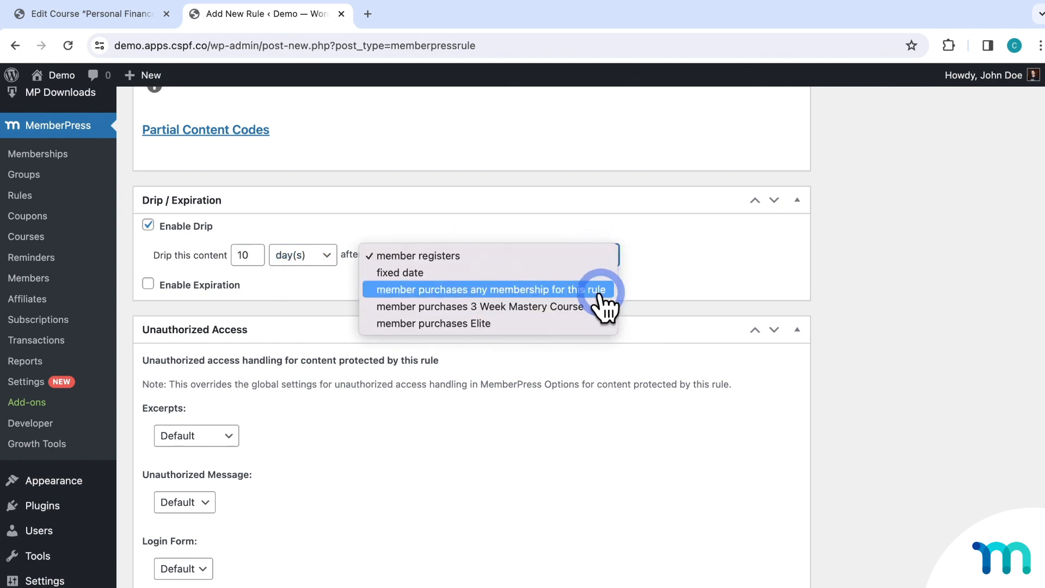
{"action": "left_click", "coordinate": [565, 289]}
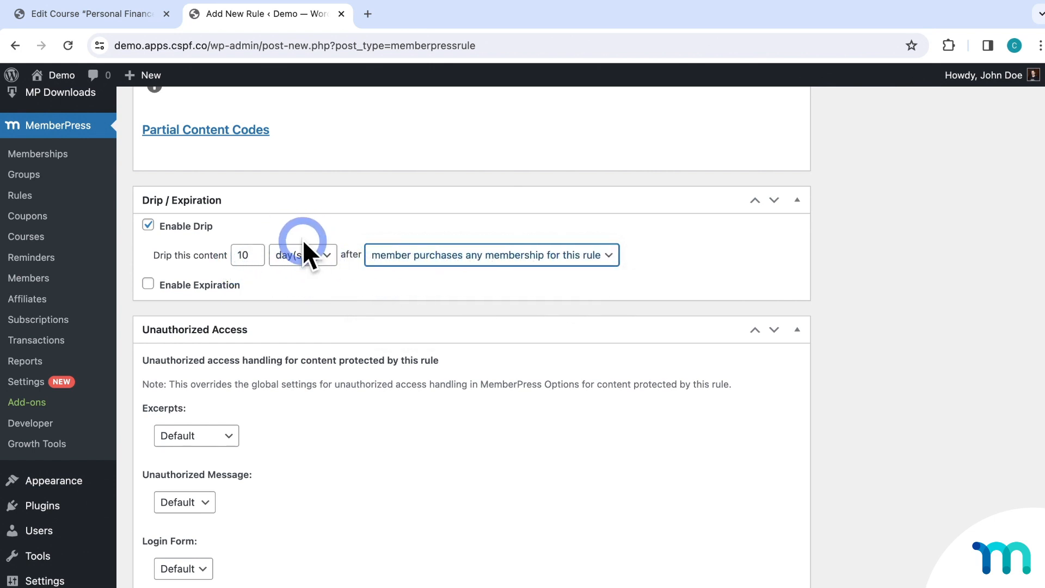
Change the drip trigger to a fixed date and open its date picker.
{"action": "left_click", "coordinate": [609, 256]}
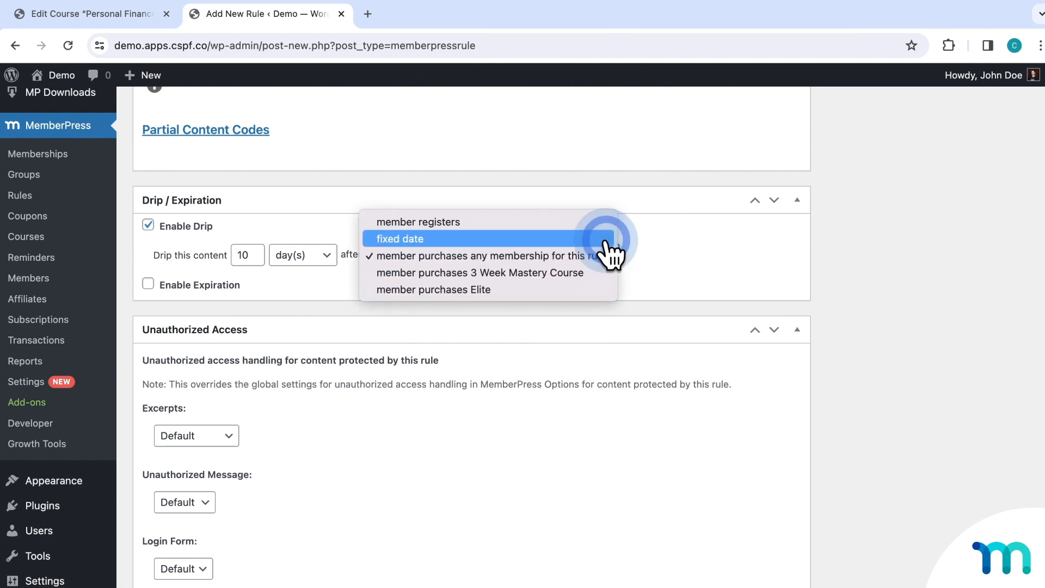
{"action": "left_click", "coordinate": [608, 243]}
{"action": "left_click", "coordinate": [653, 256]}
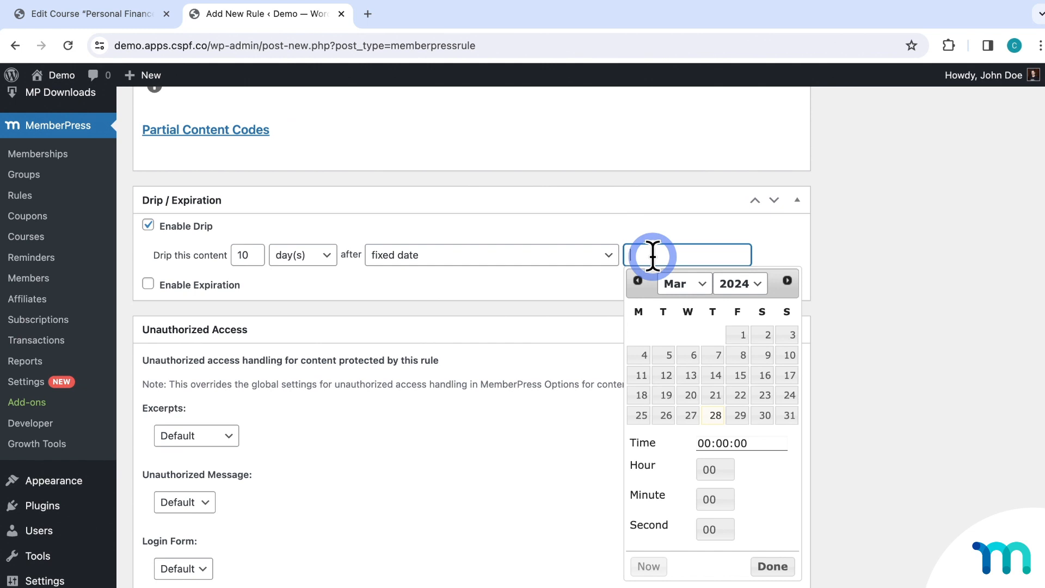
{"action": "left_click", "coordinate": [36, 241]}
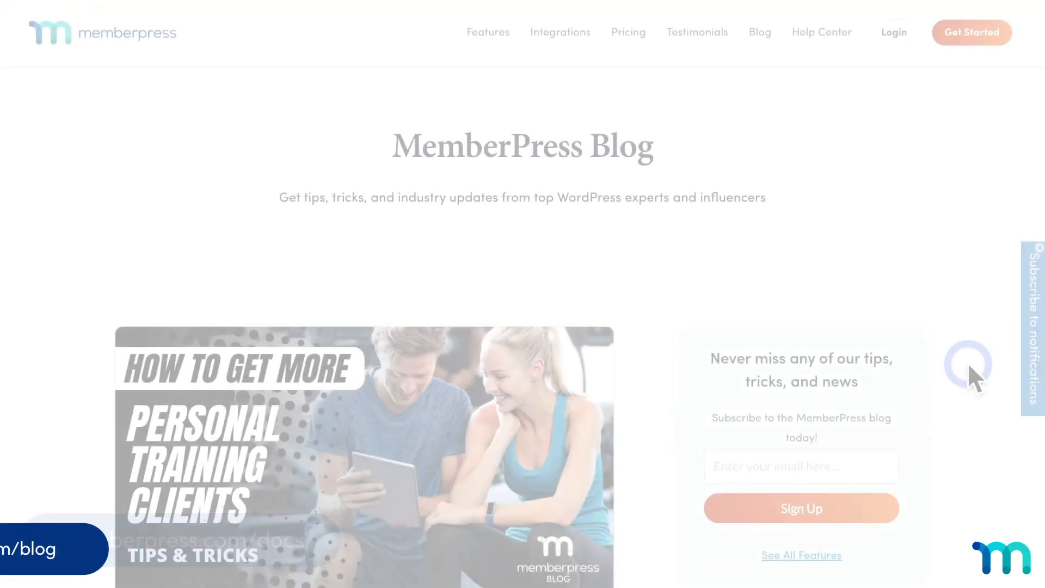
{"action": "scroll", "coordinate": [737, 393], "scroll_direction": "down", "scroll_amount": 15}
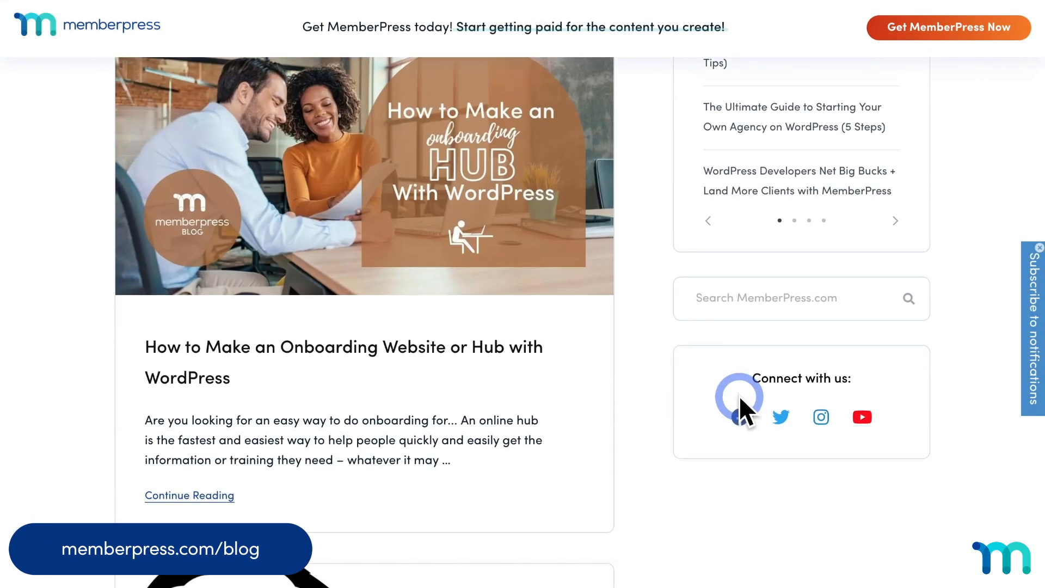